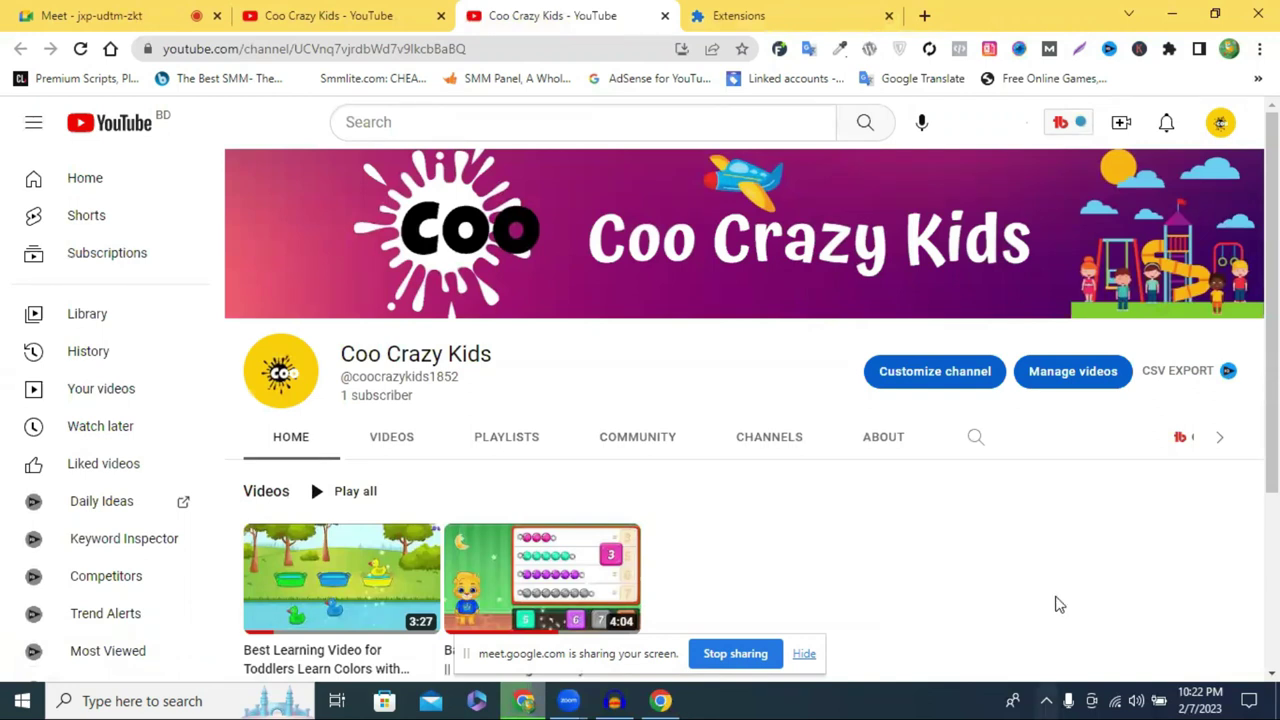
- Reload the Coo Crazy Kids channel page and admit the waiting participant to the Meet call
click(82, 48)
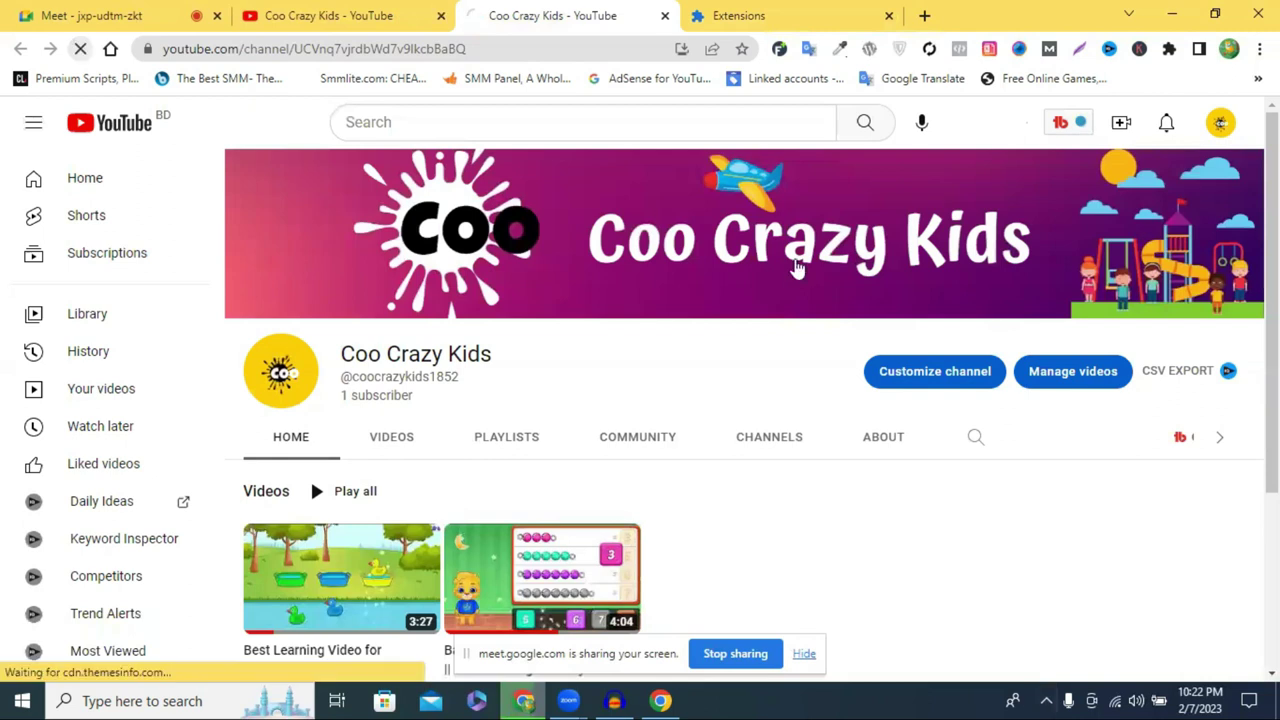
click(92, 12)
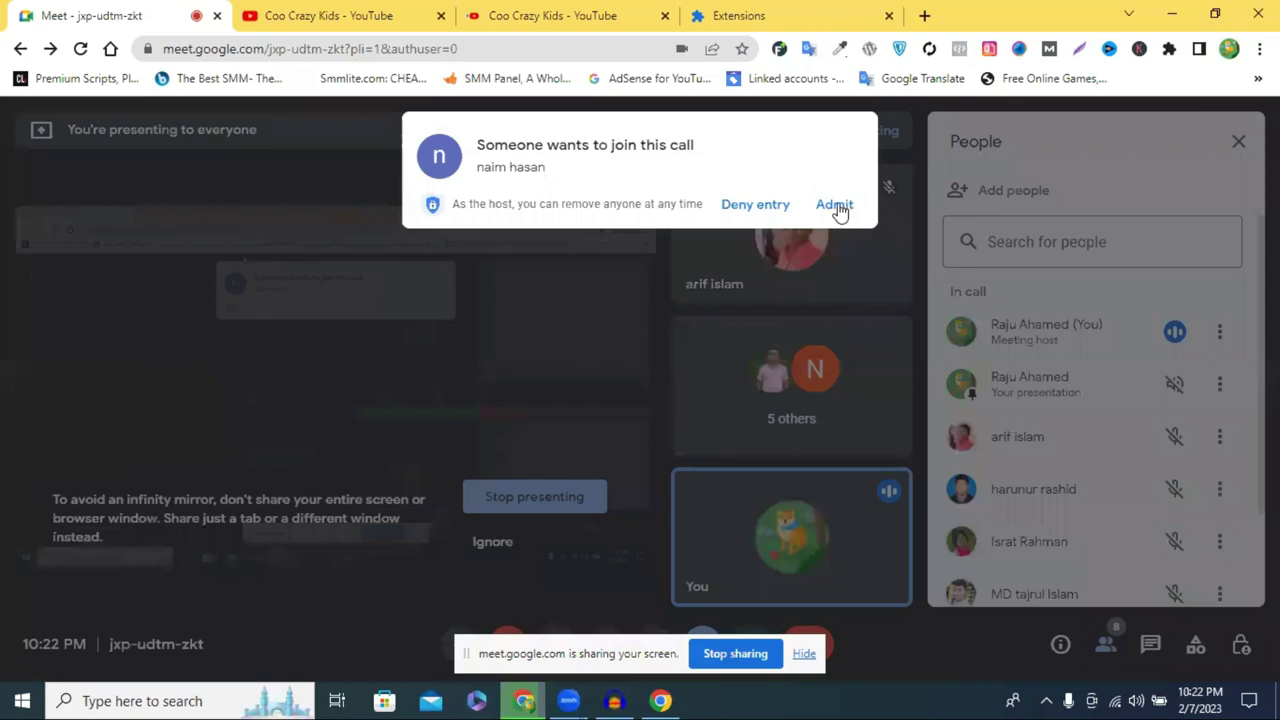
click(836, 206)
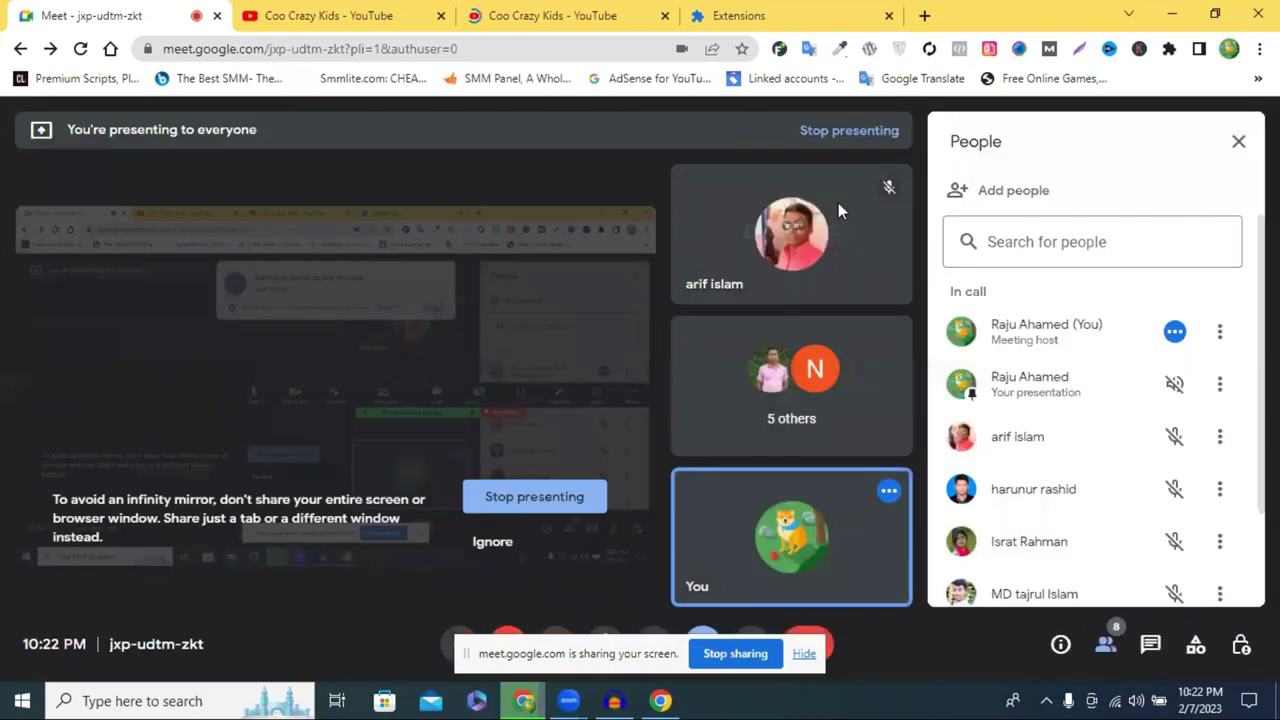
- Return to the Coo Crazy Kids channel page, close the Extensions page, and look over the channel's videos
click(547, 10)
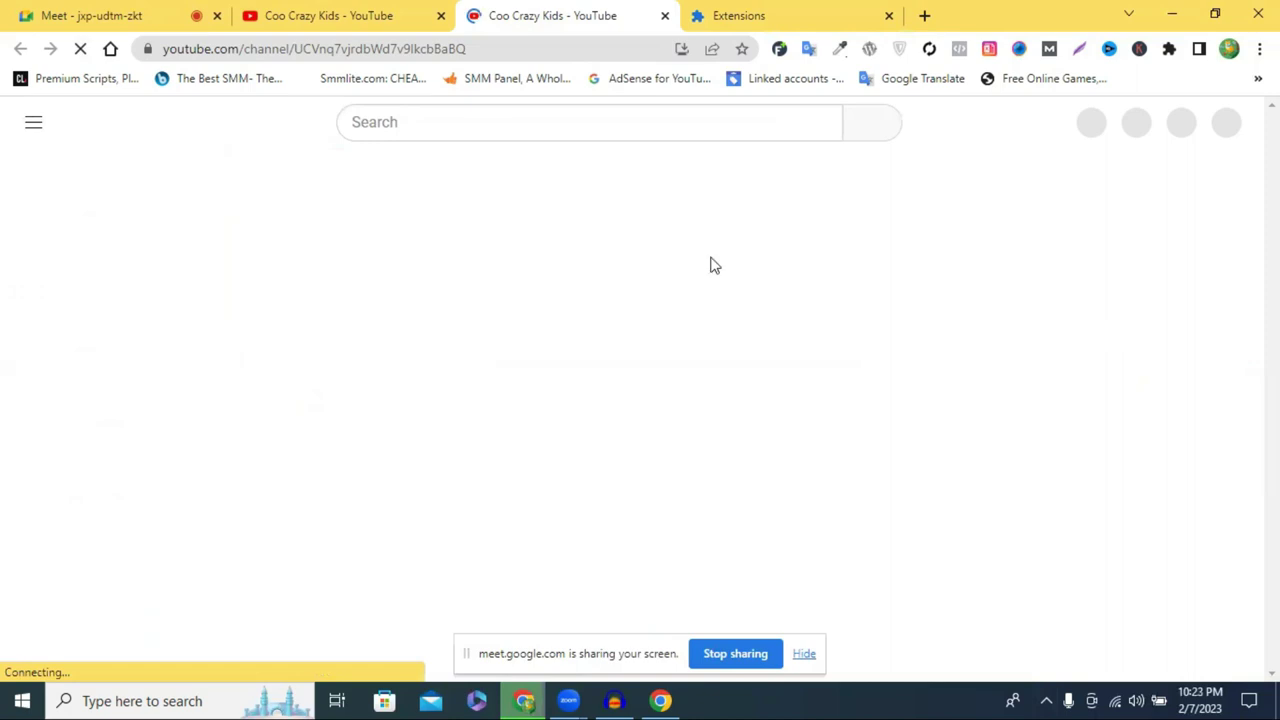
click(889, 20)
scroll(786, 354, down, 2)
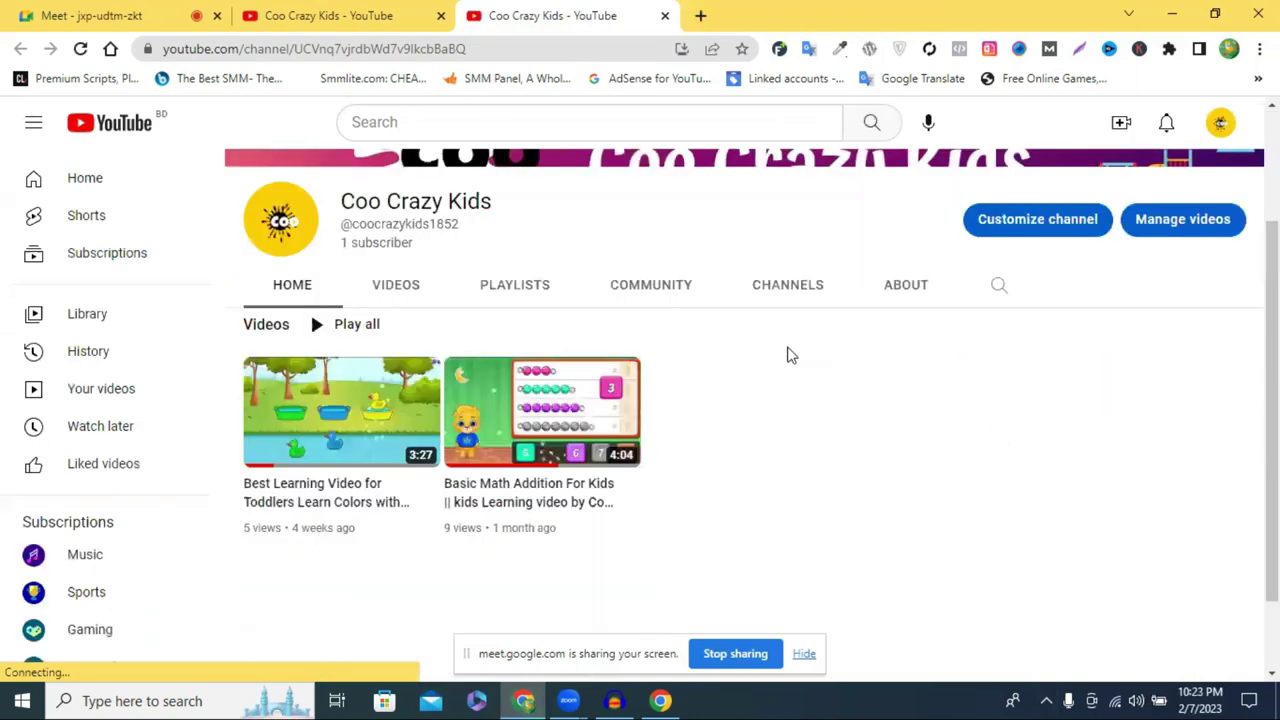
scroll(789, 354, down, 1)
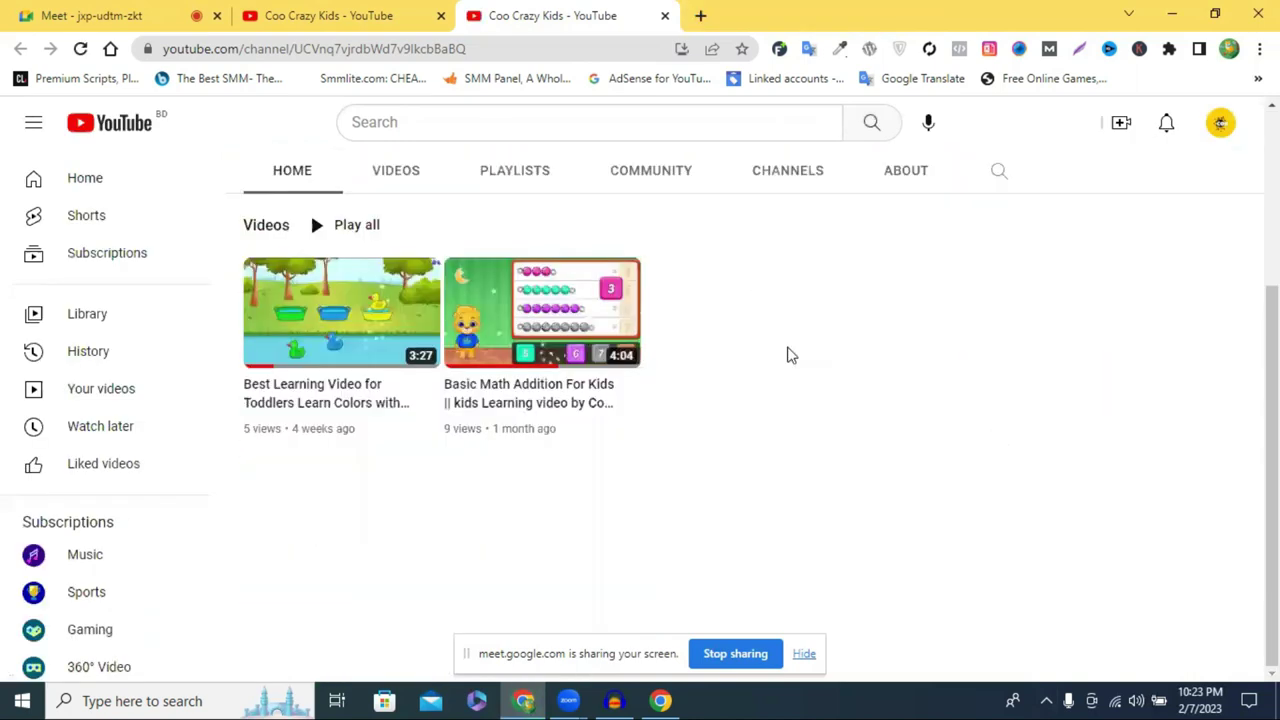
scroll(789, 354, up, 3)
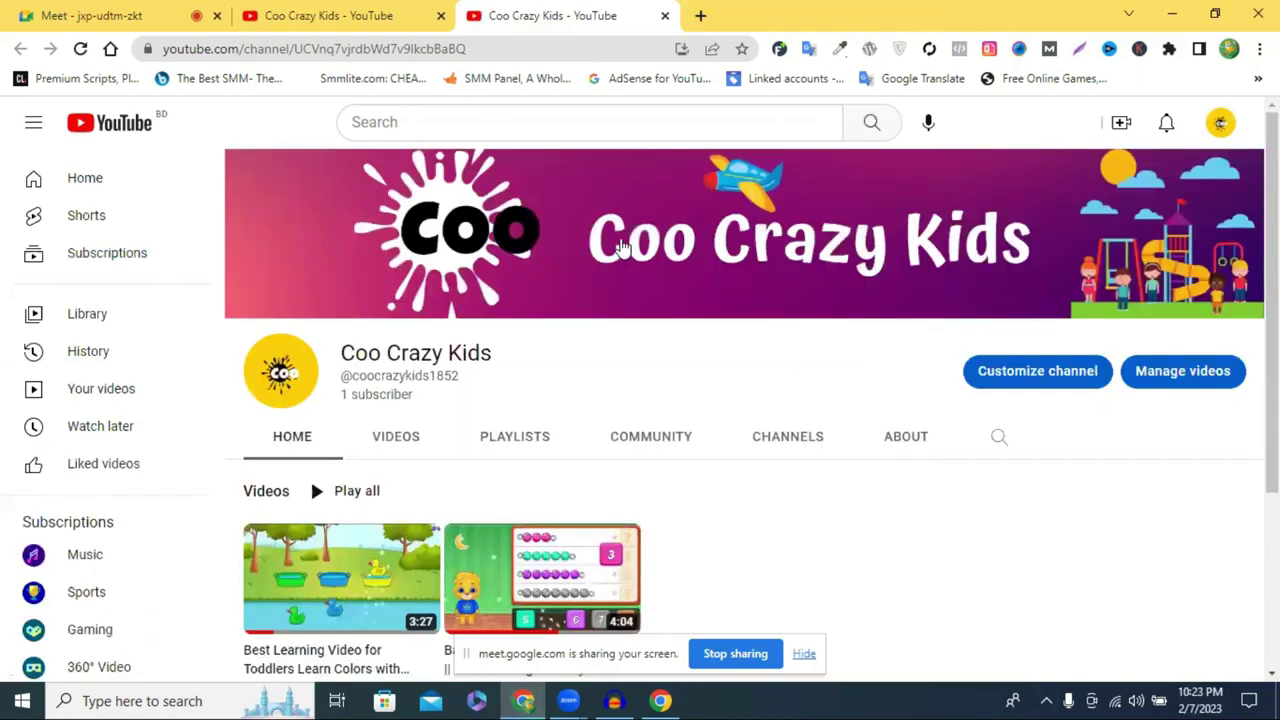
- Start a video upload for the channel, dismiss the file picker, and close the TubeBuddy welcome page
click(1121, 123)
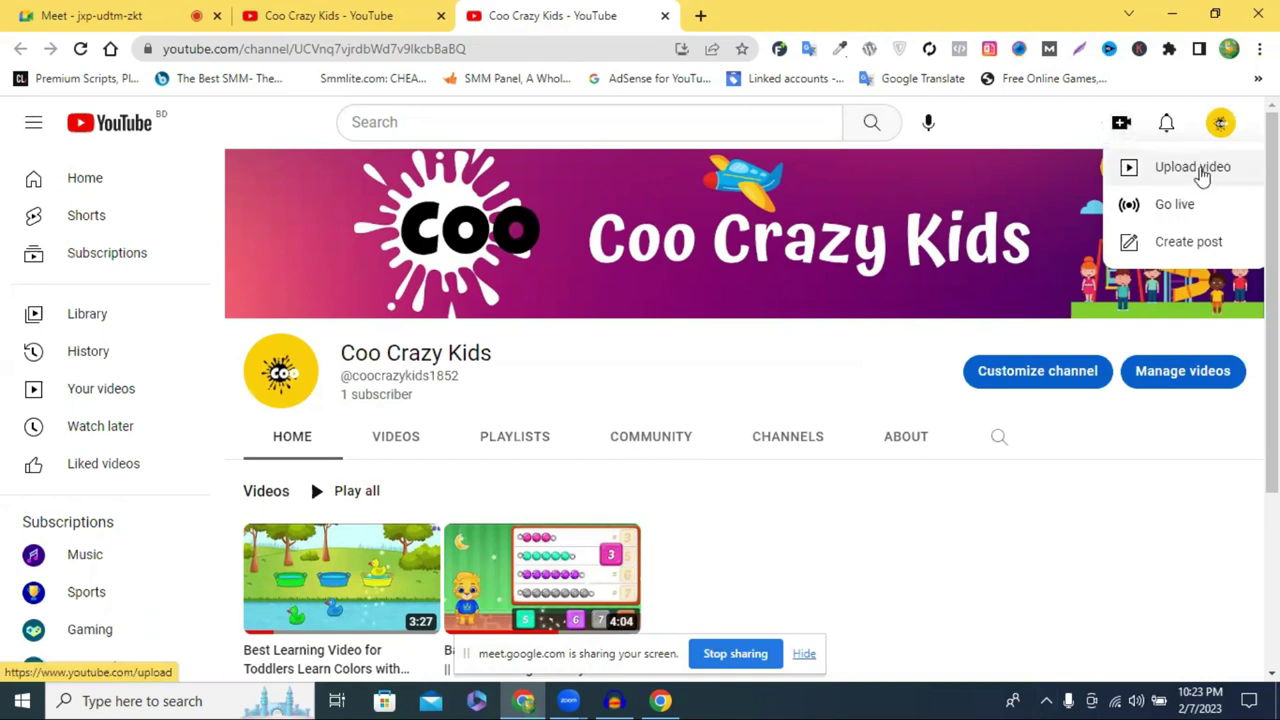
click(1199, 170)
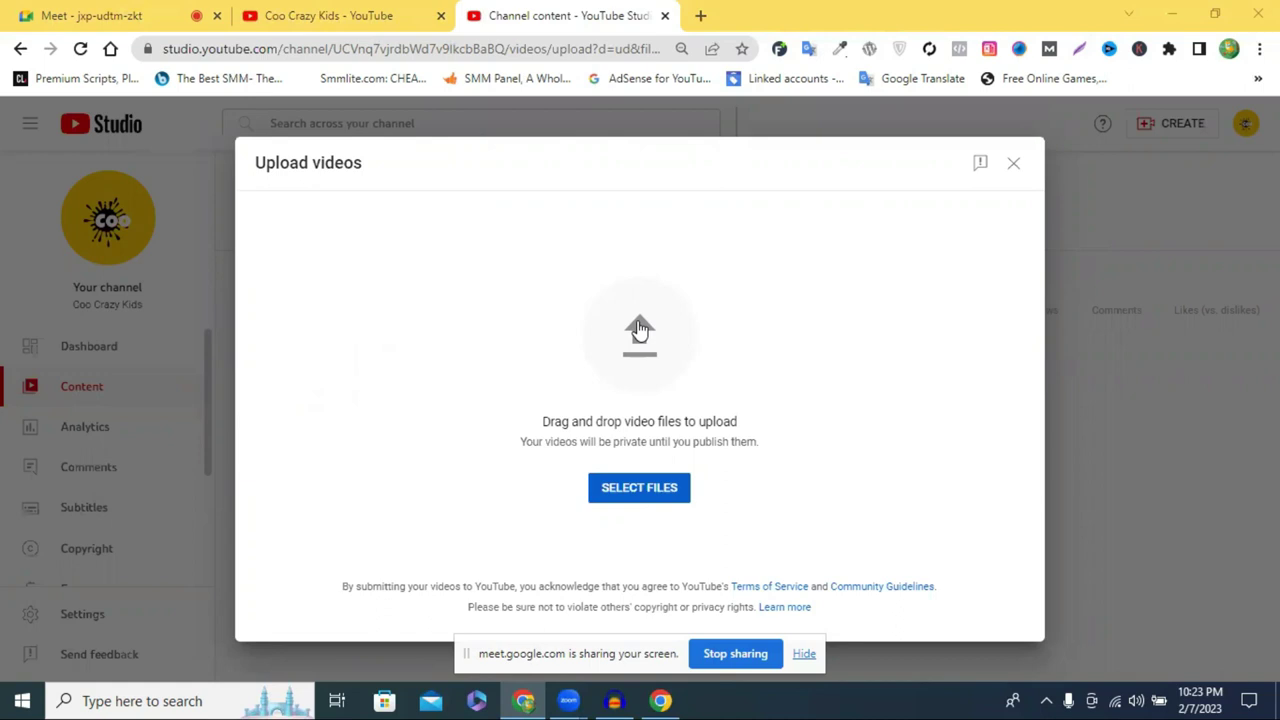
click(590, 300)
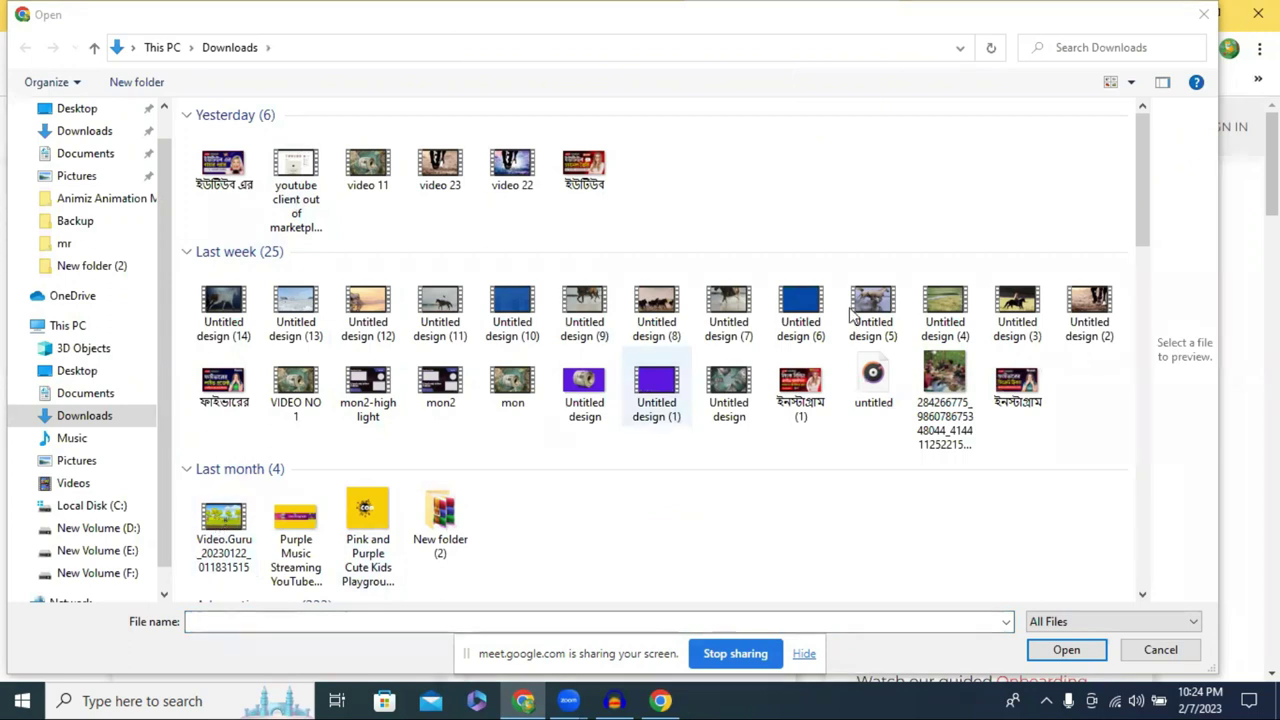
click(1203, 17)
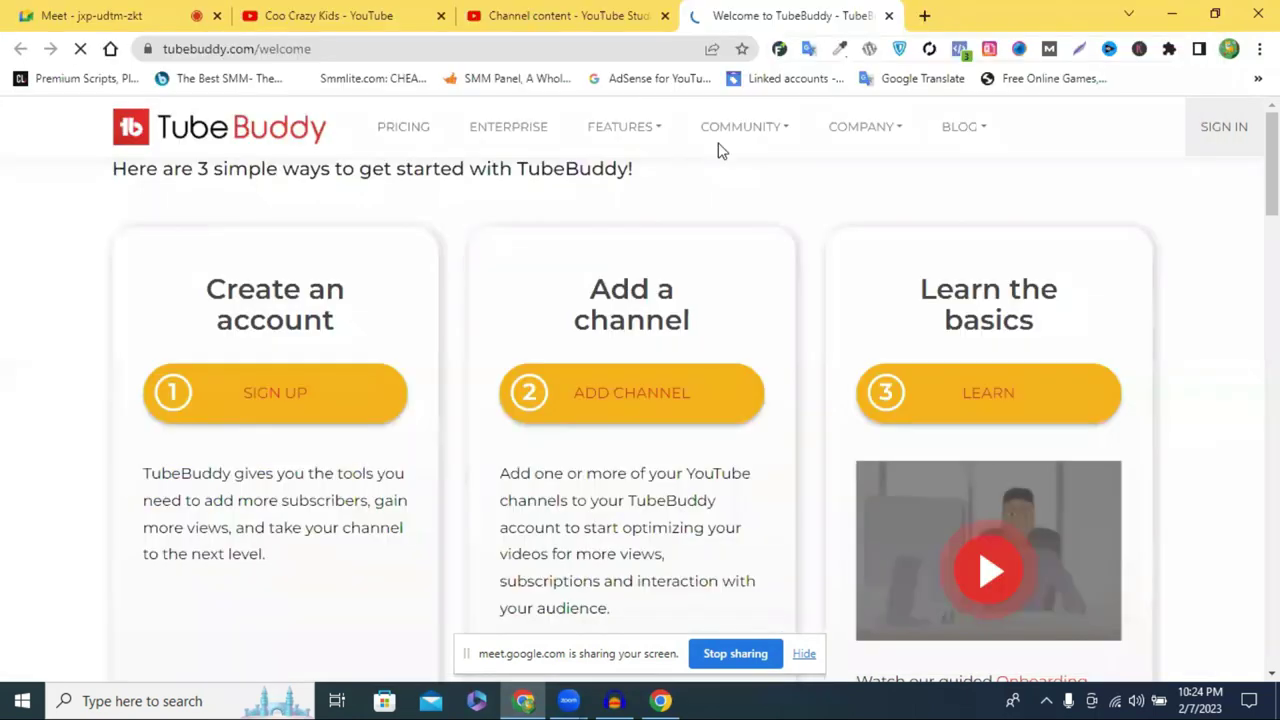
click(889, 16)
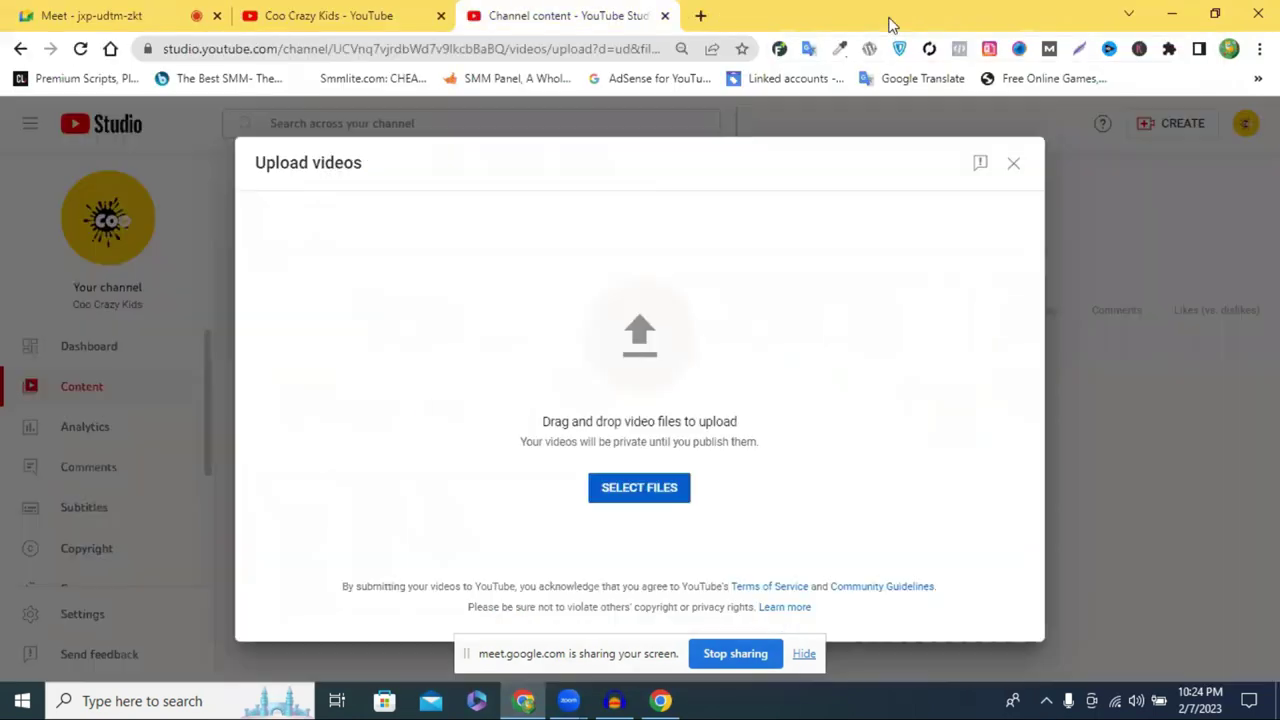
- Open the Downloads folder in File Explorer and find the Video.Guru_20230122_011831515 file from last month
click(1176, 12)
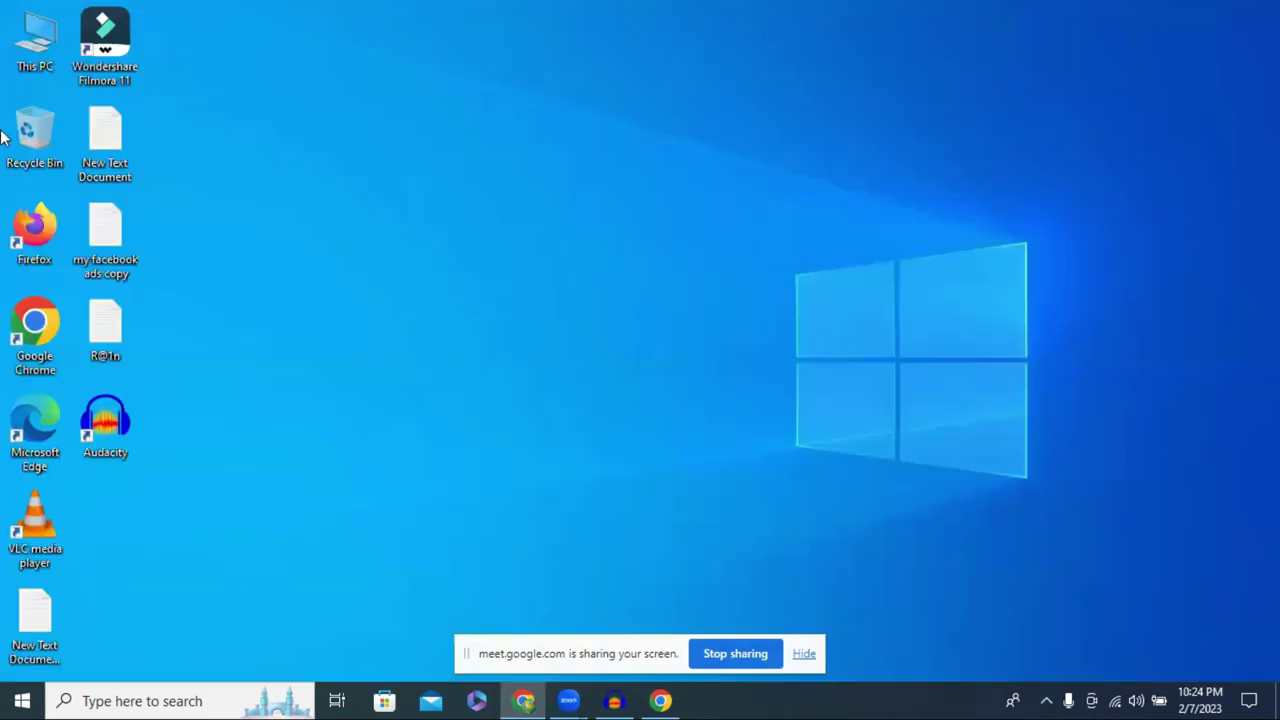
double_click(30, 52)
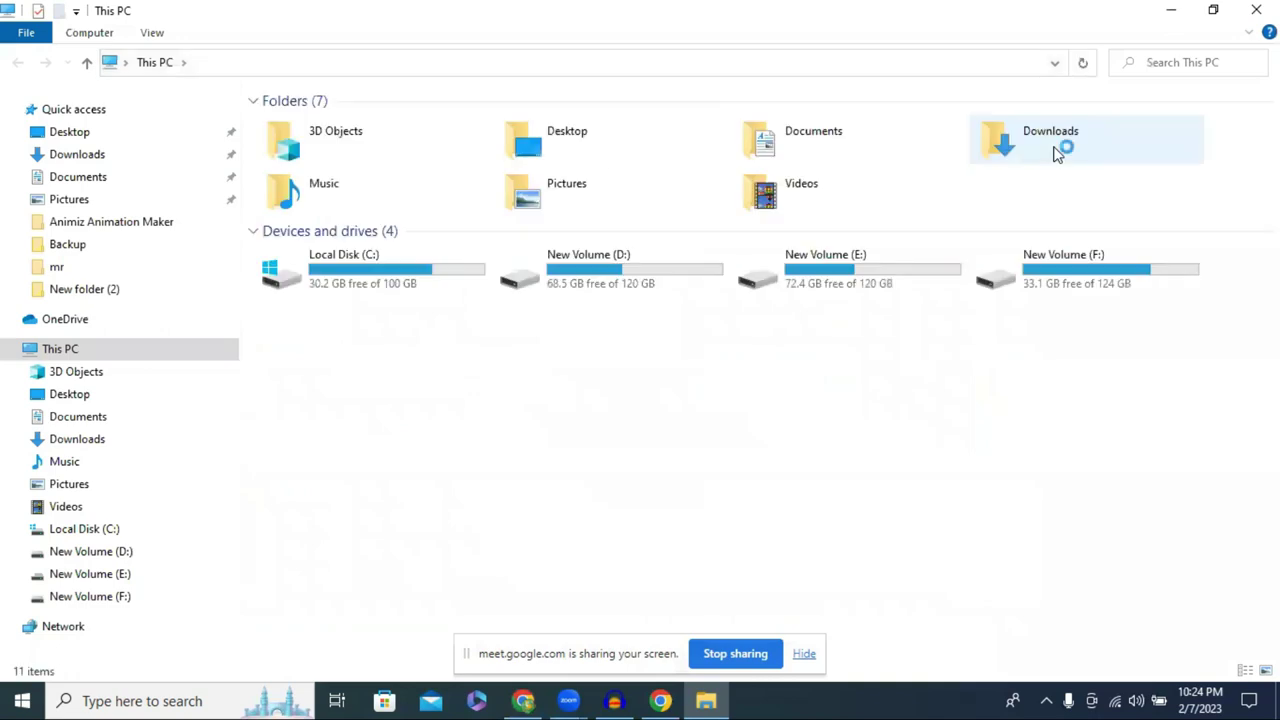
double_click(1058, 150)
scroll(480, 442, down, 5)
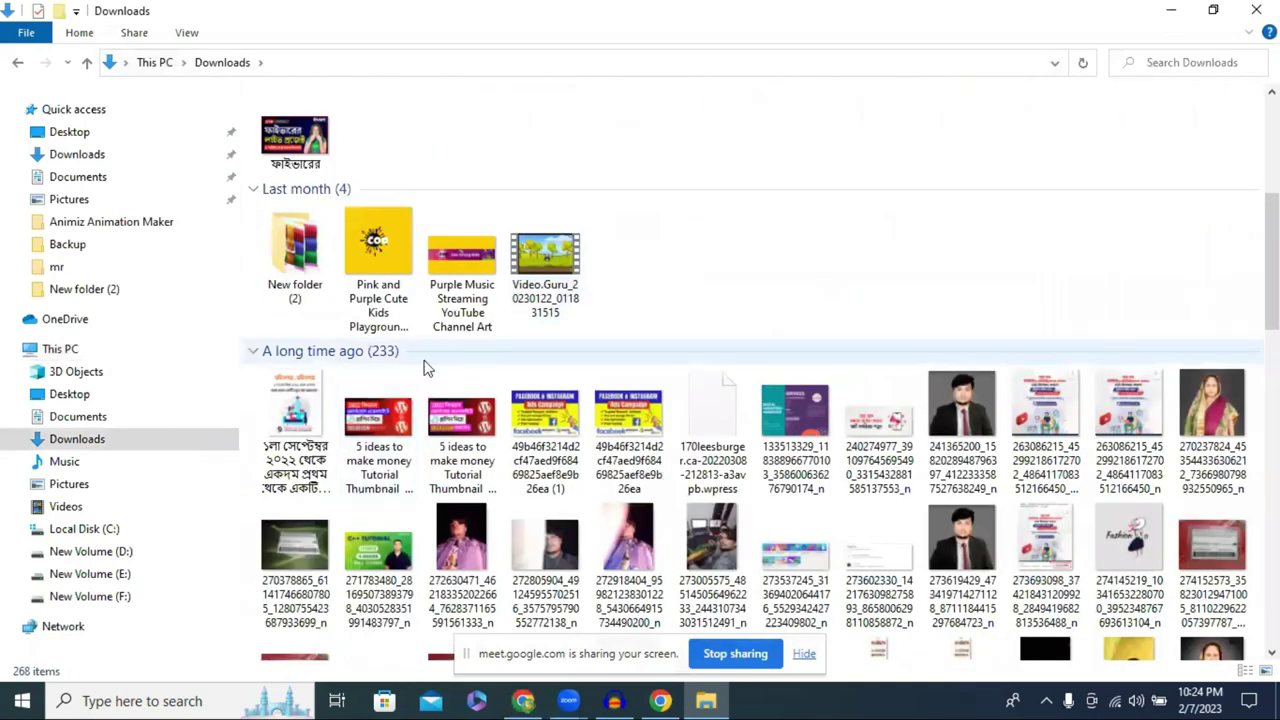
scroll(426, 366, up, 5)
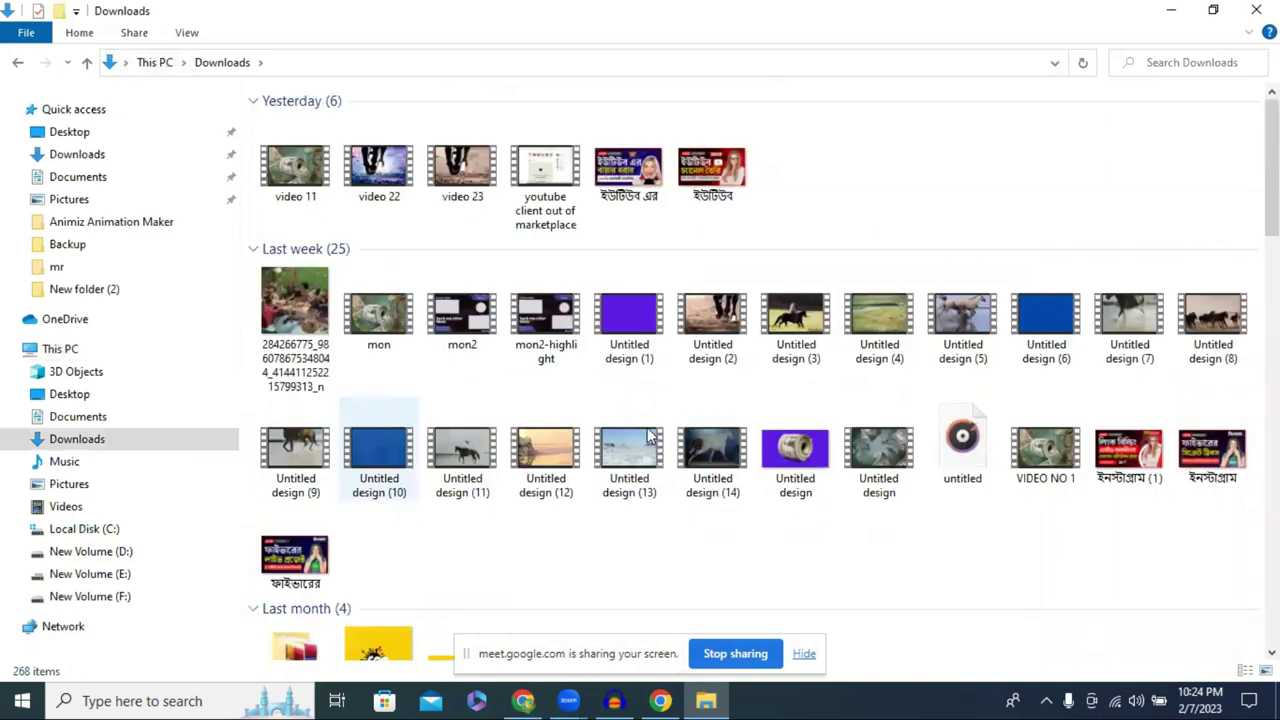
scroll(643, 435, down, 8)
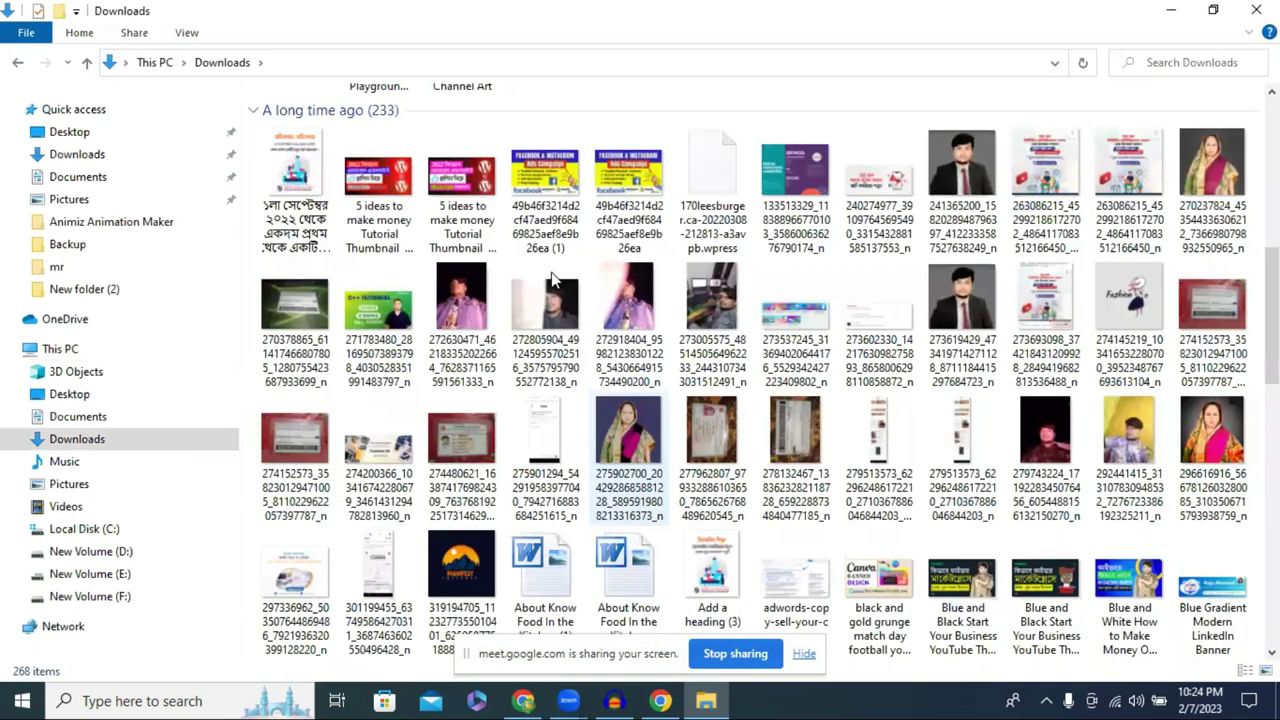
scroll(557, 300, up, 3)
- Try to move the Video.Guru_20230122_011831515 file from the Downloads folder into the browser for upload
click(558, 305)
drag(560, 328, 650, 620)
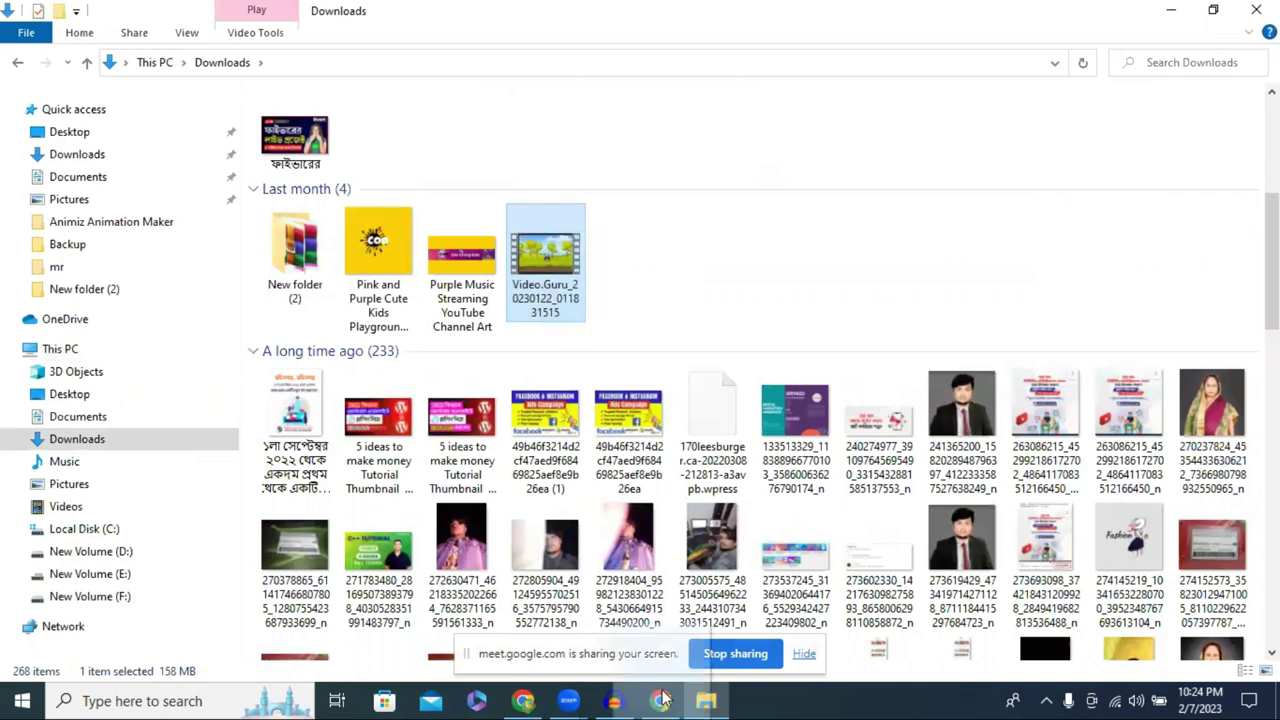
drag(663, 697, 668, 697)
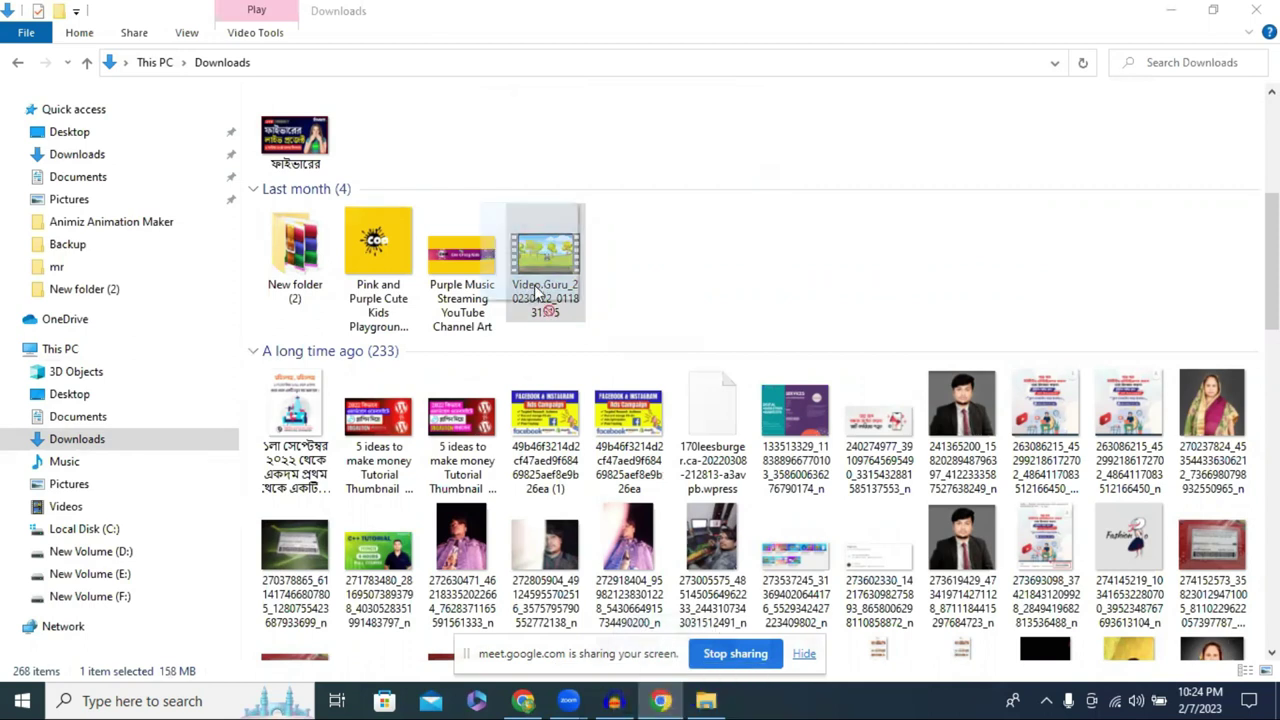
click(710, 698)
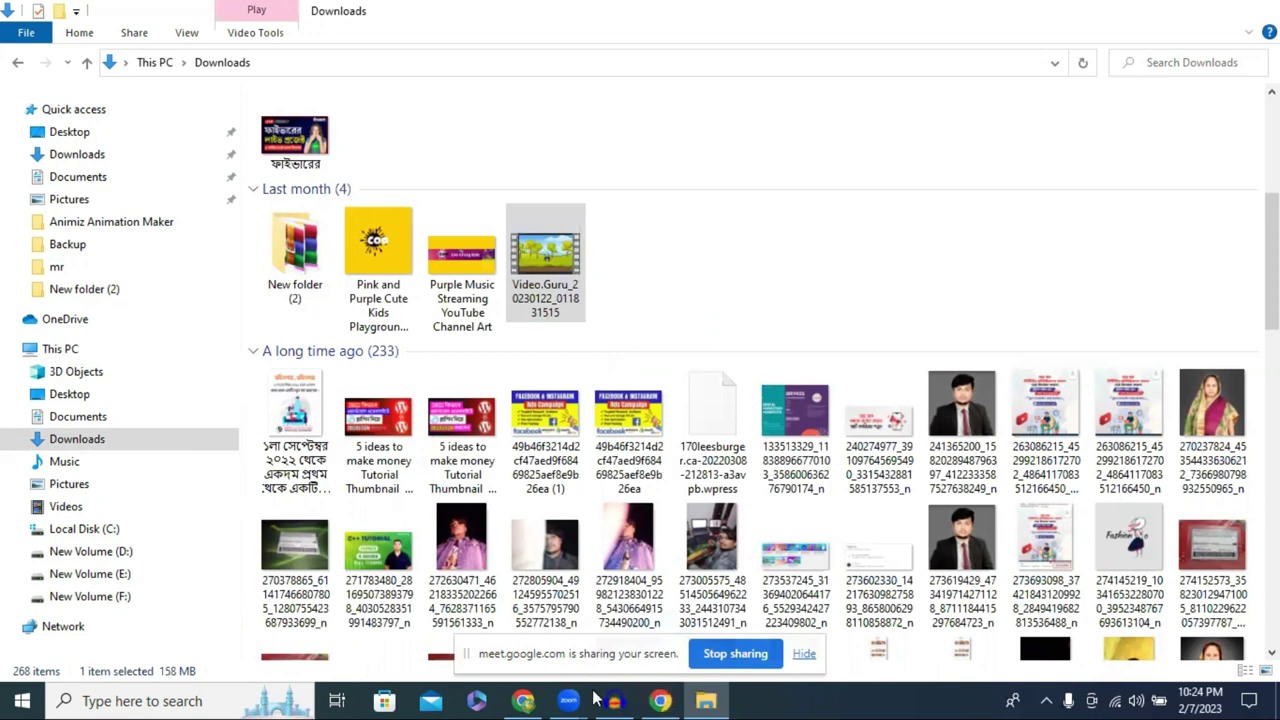
- Switch to the Meet call, admit the waiting participant, and return to the YouTube Studio upload dialog
click(524, 700)
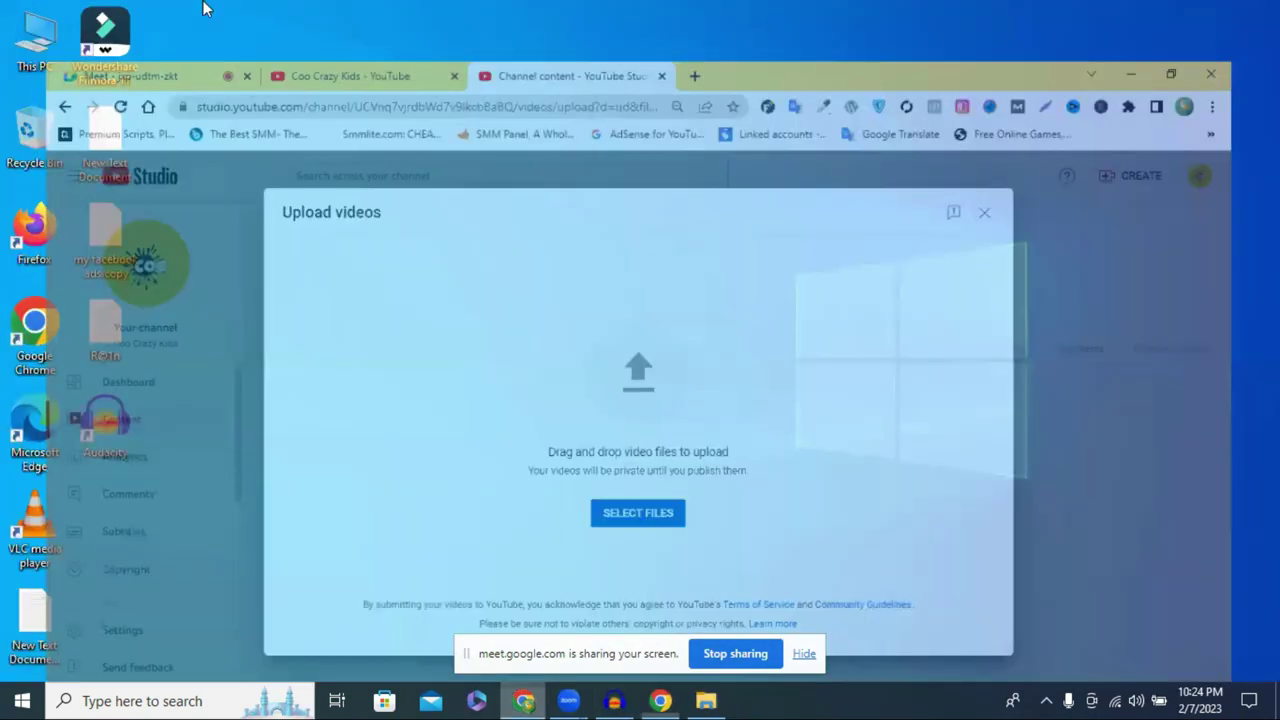
key(ctrl+1)
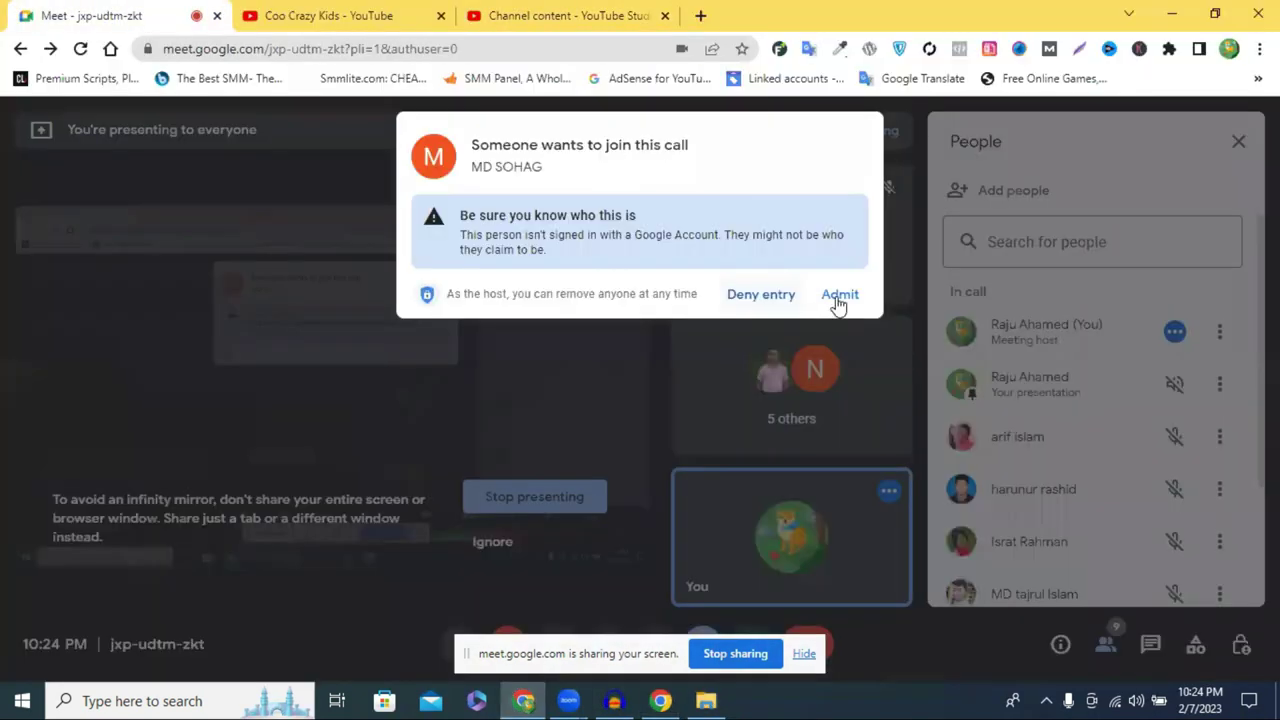
click(838, 296)
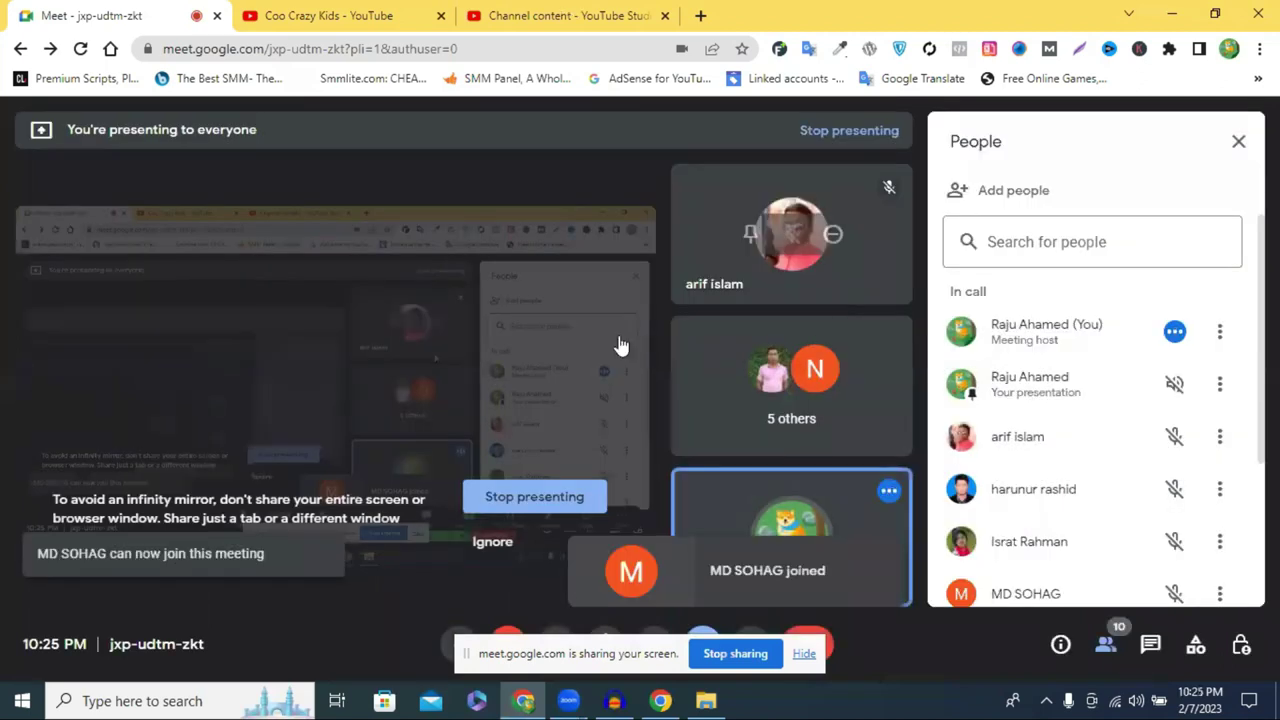
click(660, 700)
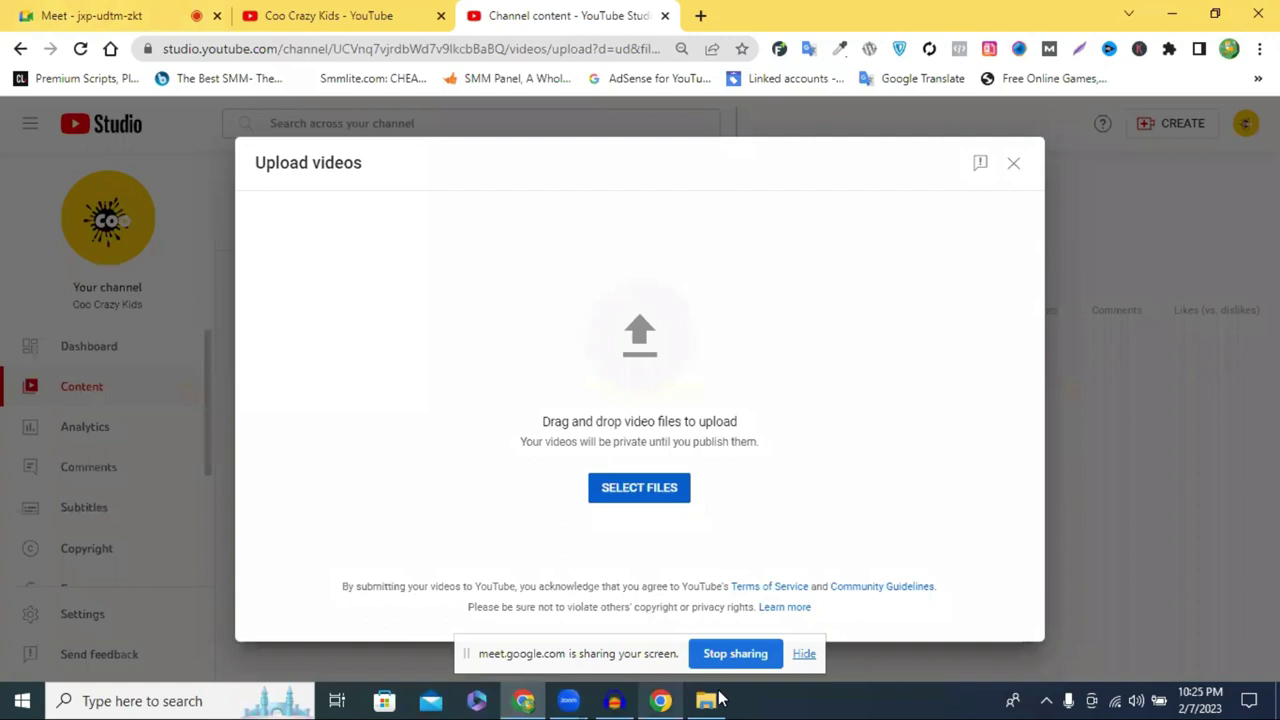
- Try again to bring the Video.Guru file from Downloads into the upload dialog, and close the dialog
click(706, 700)
drag(540, 248, 558, 586)
drag(521, 697, 519, 697)
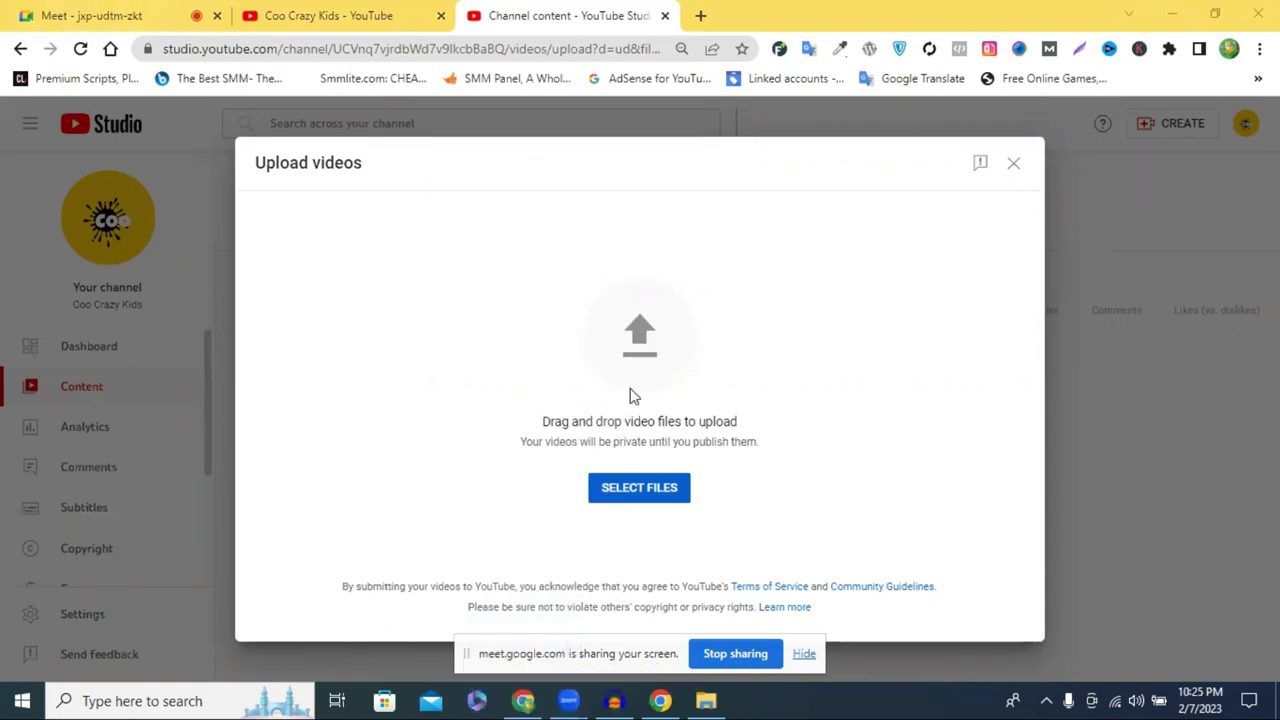
click(1014, 165)
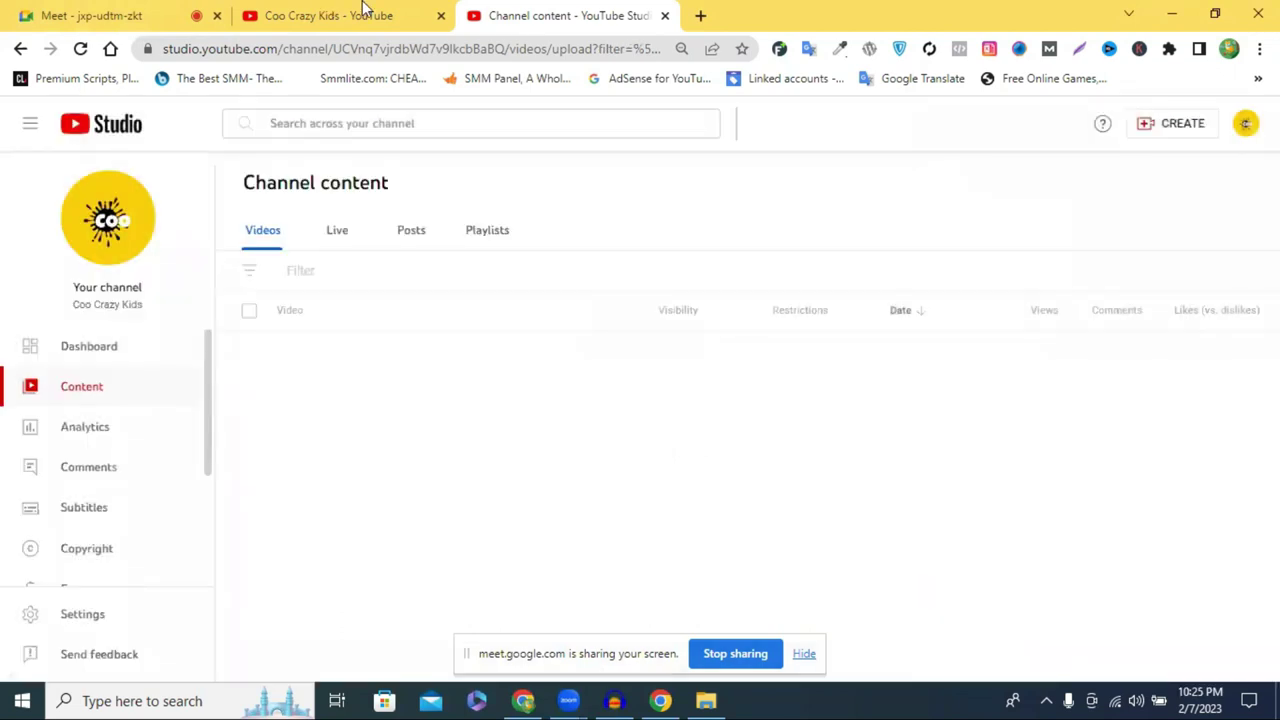
- Reload the channel content page in YouTube Studio and load the YouTube home page alongside it
click(107, 127)
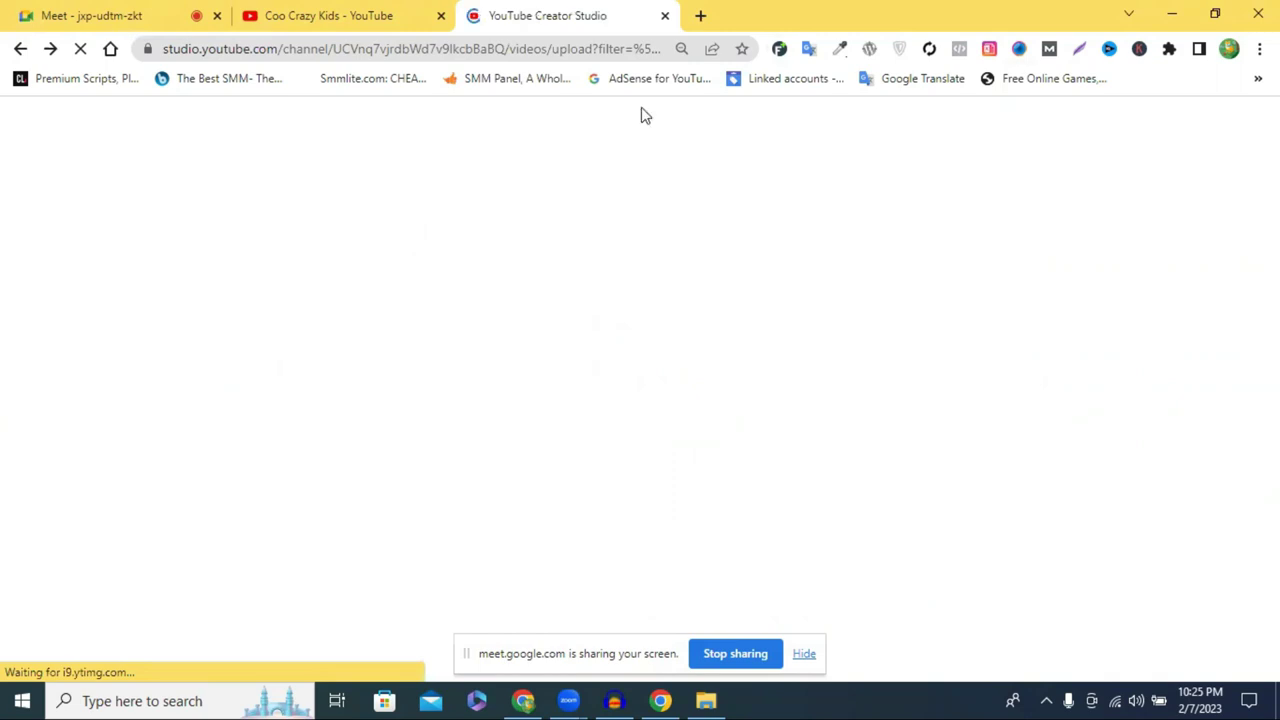
click(351, 12)
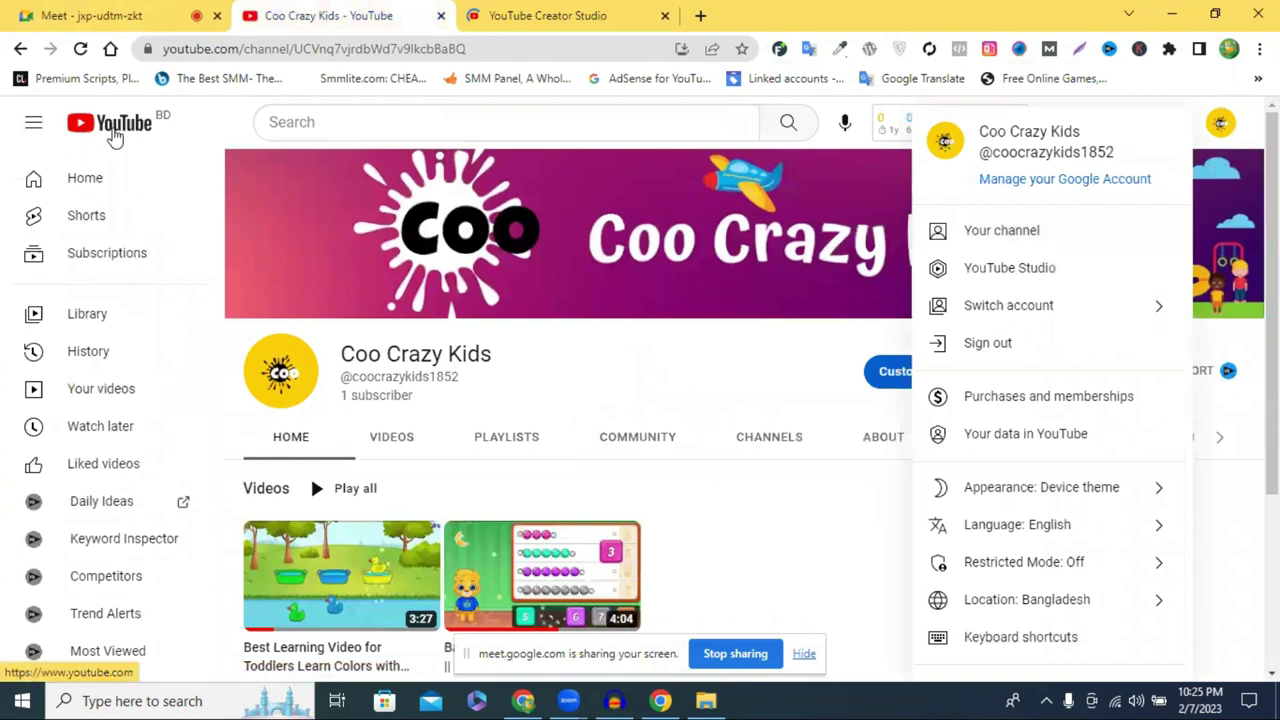
click(570, 14)
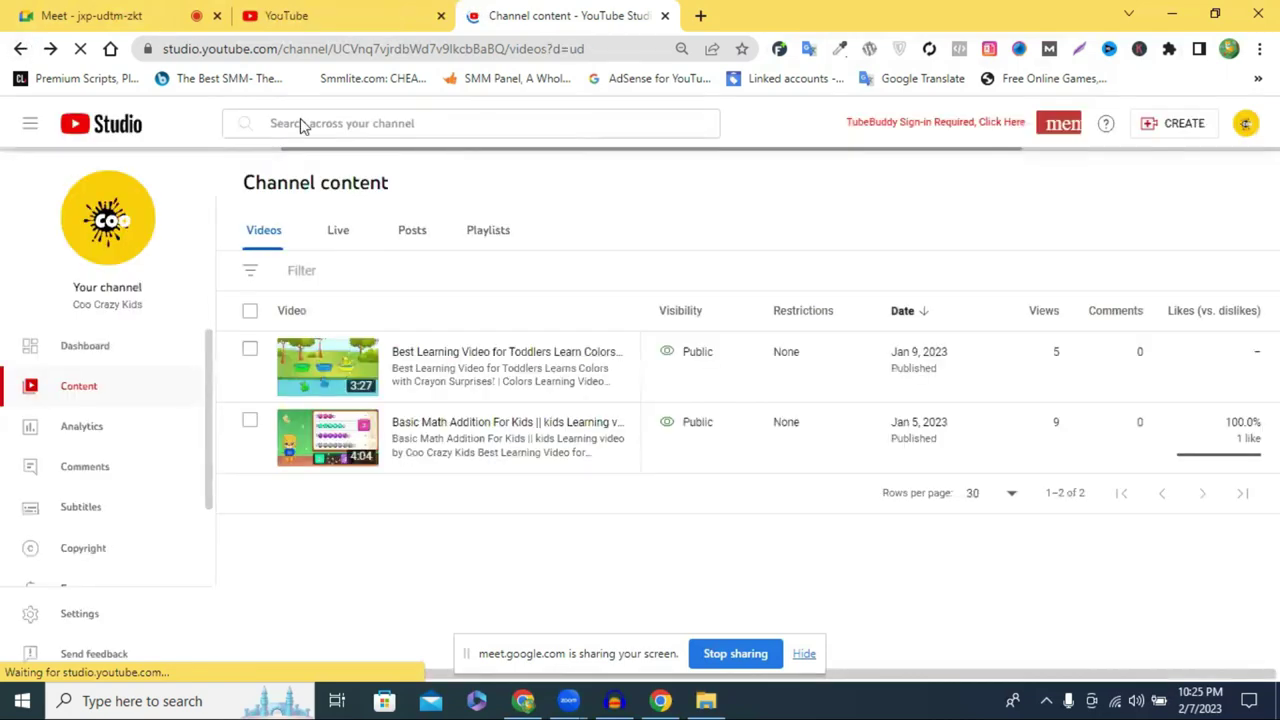
key(ctrl+shift+Tab)
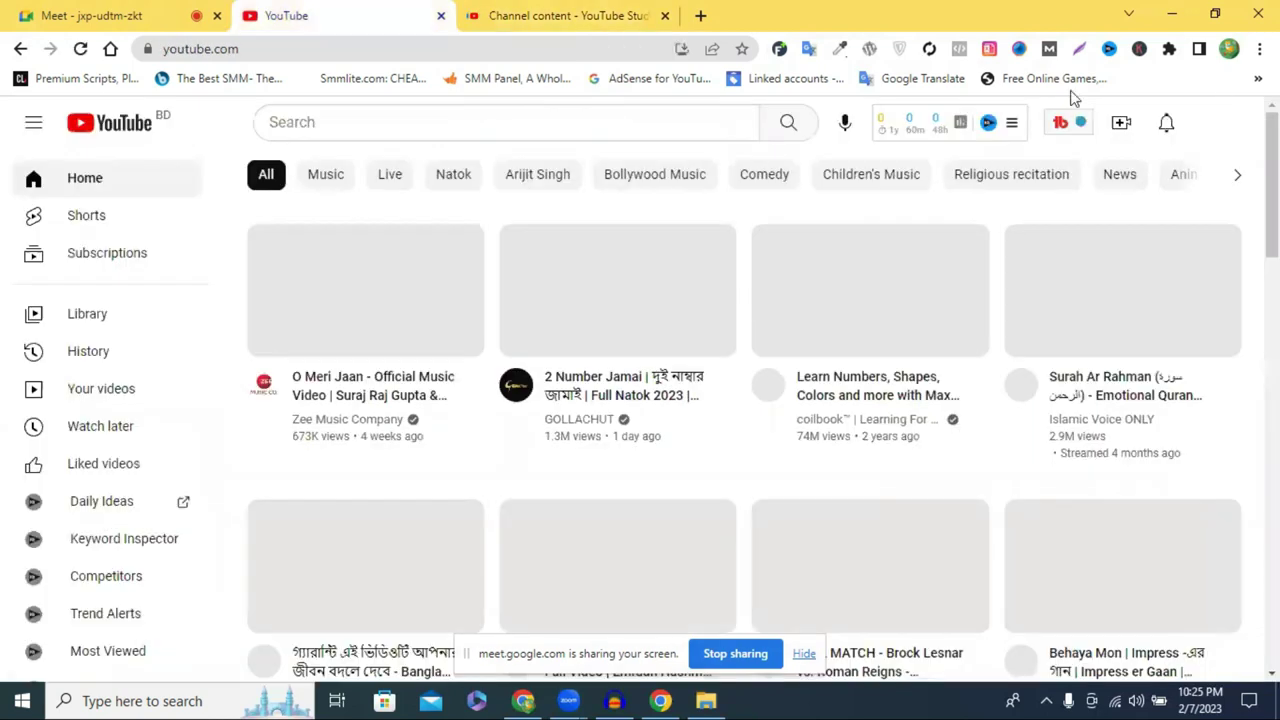
- Open the sign-up from the vidIQ extension and close the vidIQ post-installation video window
click(1108, 50)
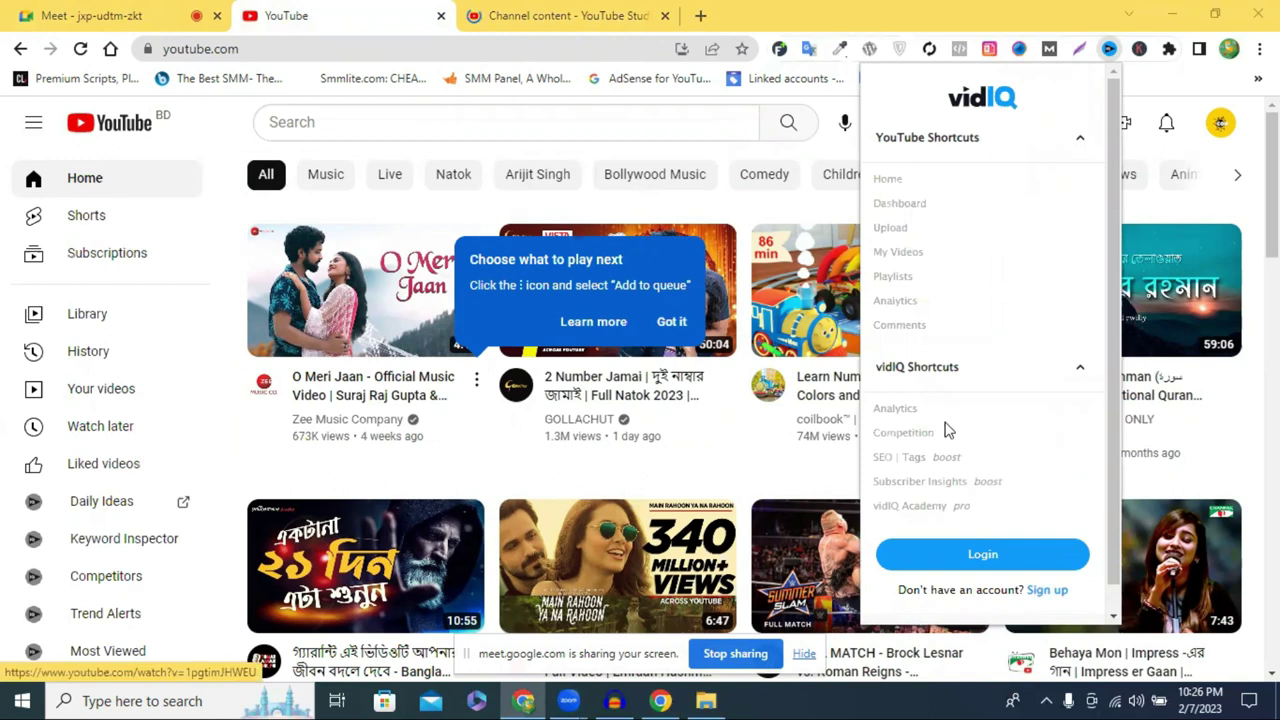
click(1045, 590)
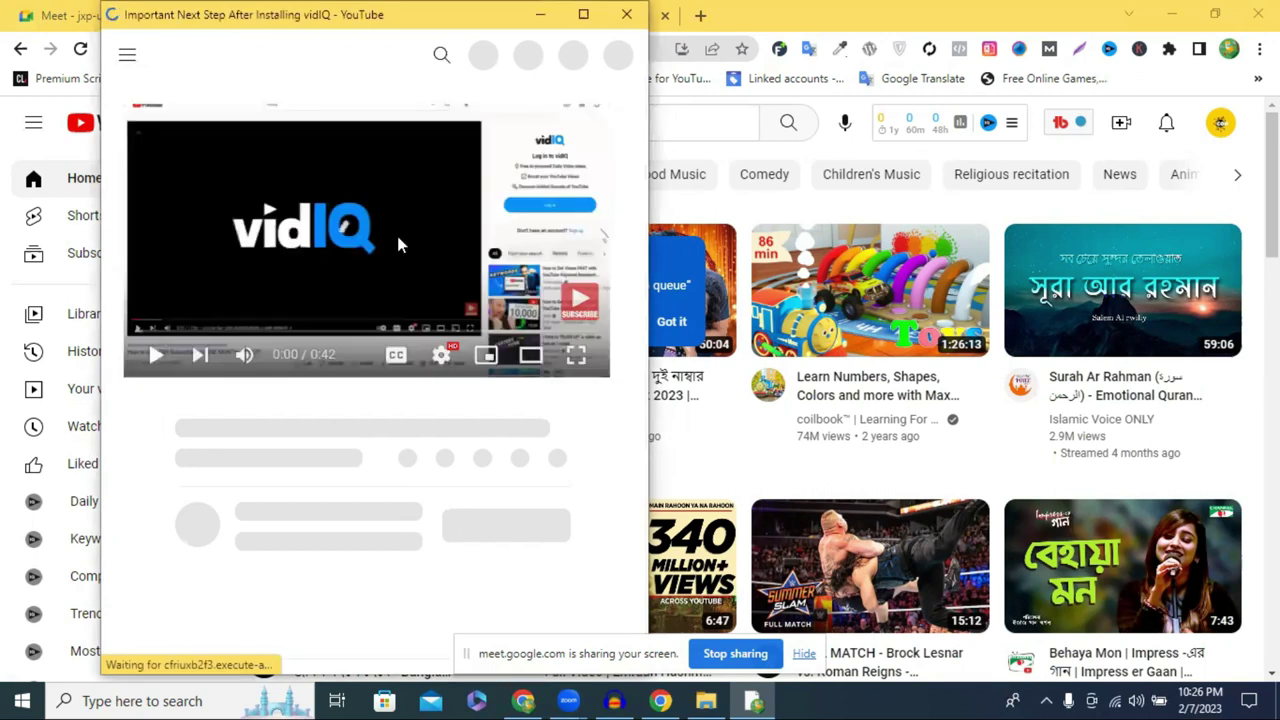
click(356, 345)
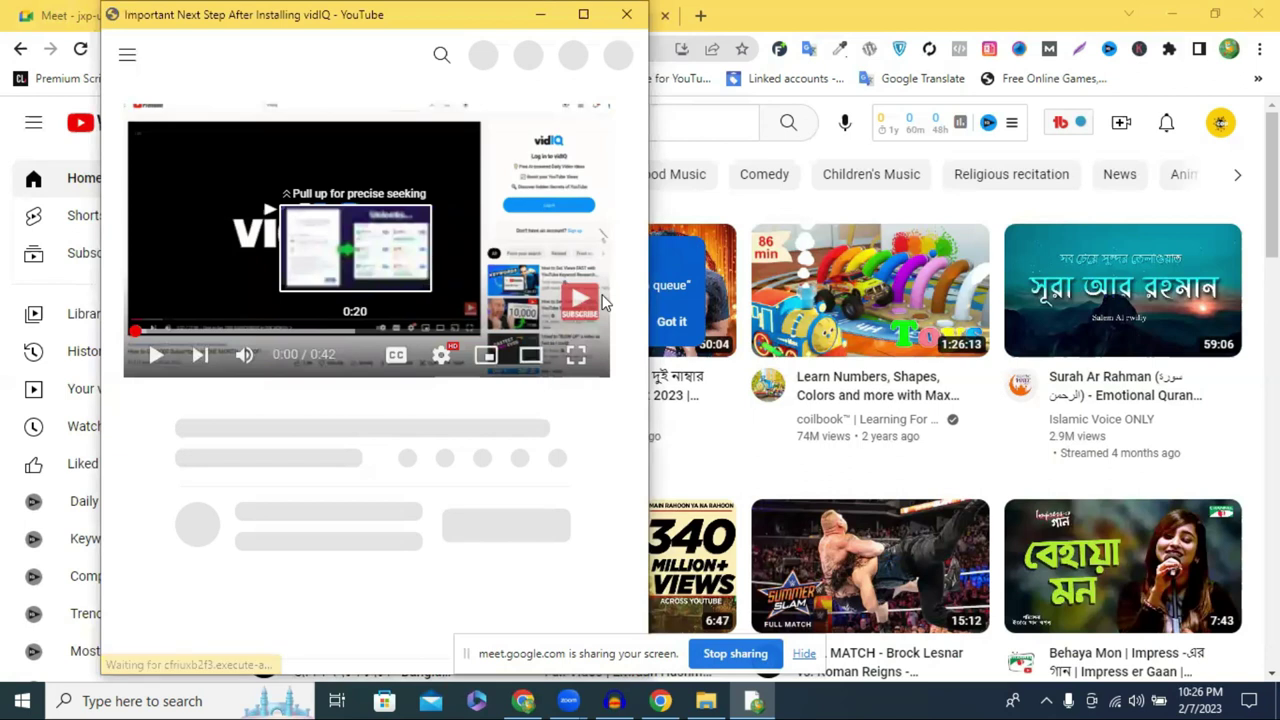
key(ctrl+w)
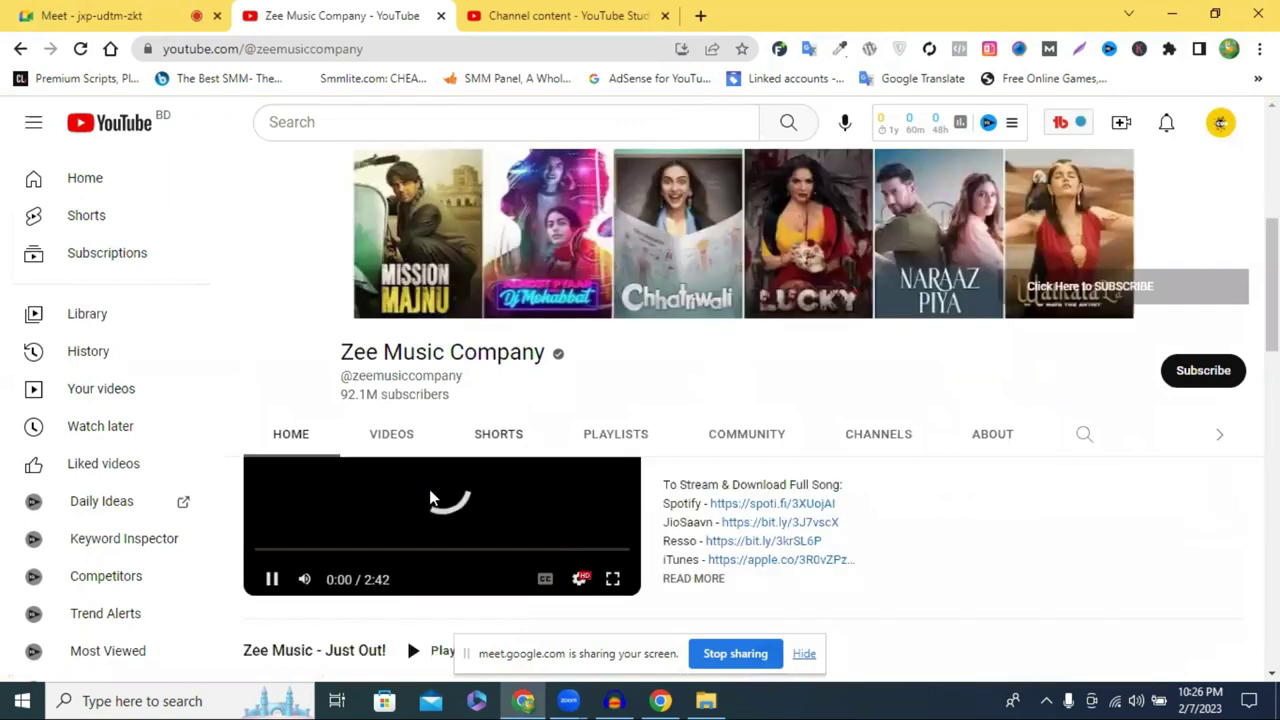
- Open the Choti Choti Gal lyrical video from the Zee Music Company channel page and pause it
scroll(430, 497, down, 3)
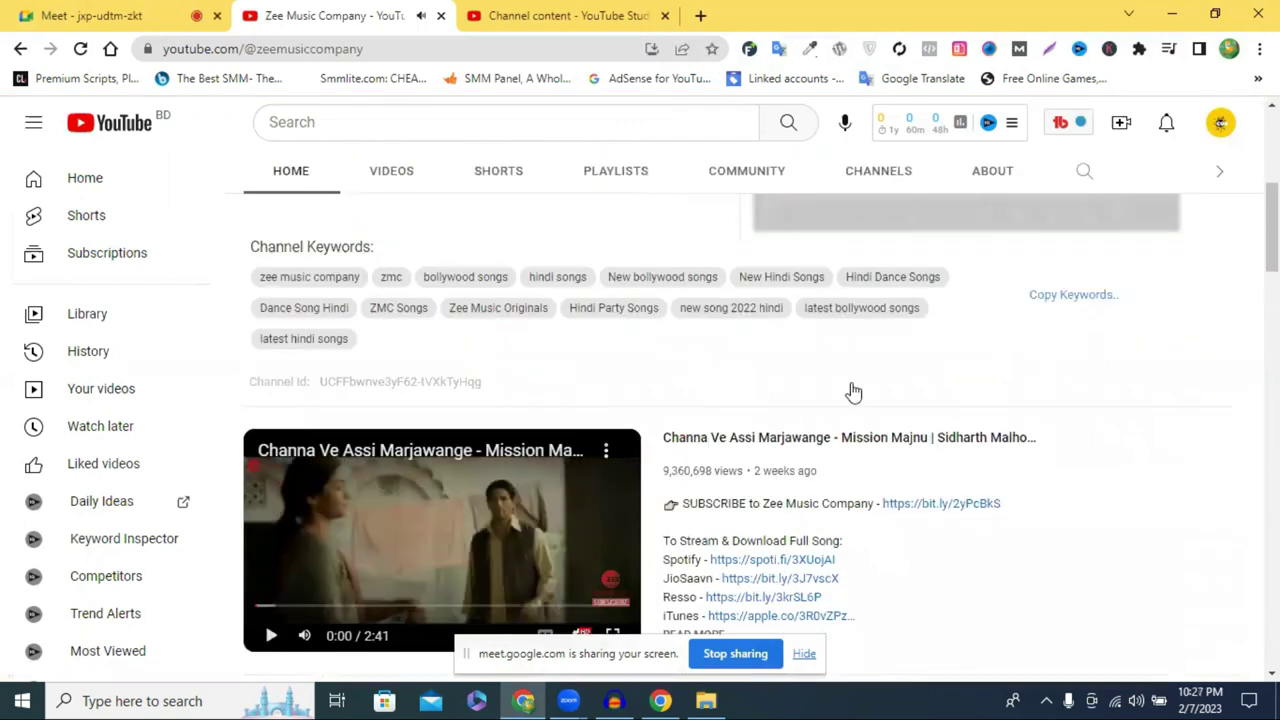
scroll(852, 390, down, 4)
scroll(850, 390, up, 2)
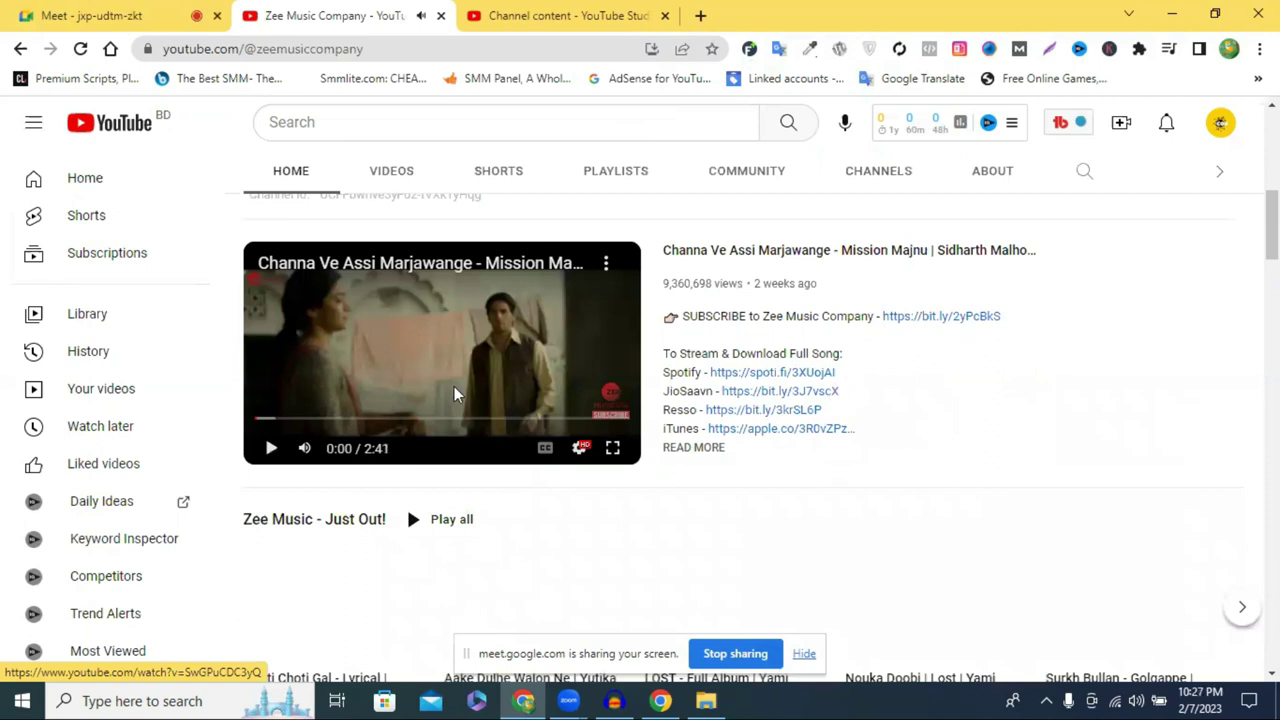
scroll(454, 391, down, 3)
click(310, 284)
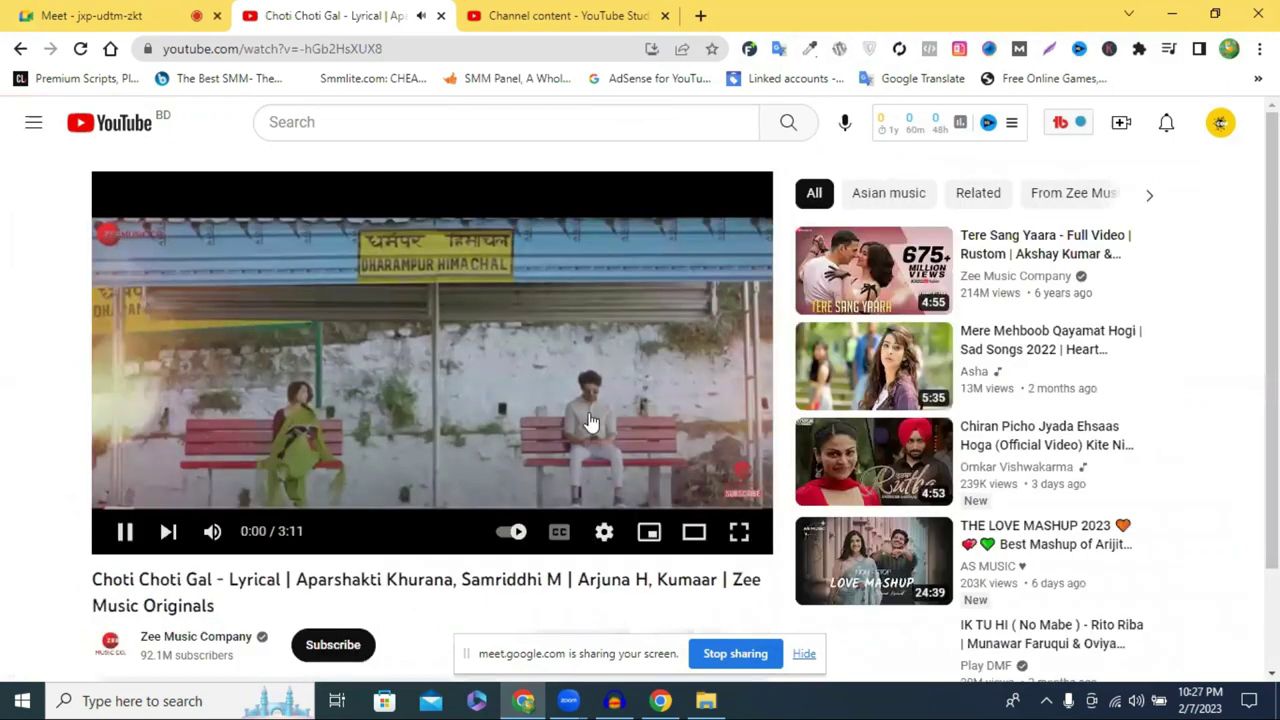
click(591, 423)
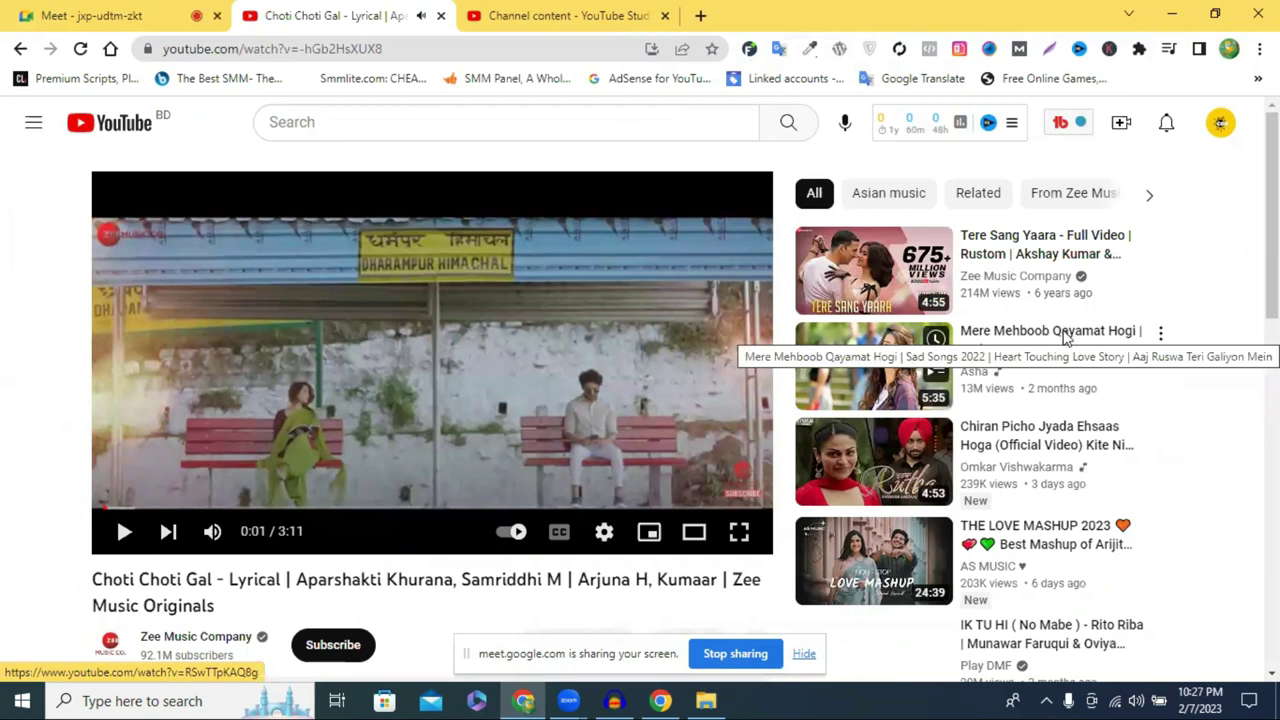
- Look through the suggestion filters, related videos and comments beside the video, and open the TubeBuddy extension menu
click(1155, 204)
click(1151, 200)
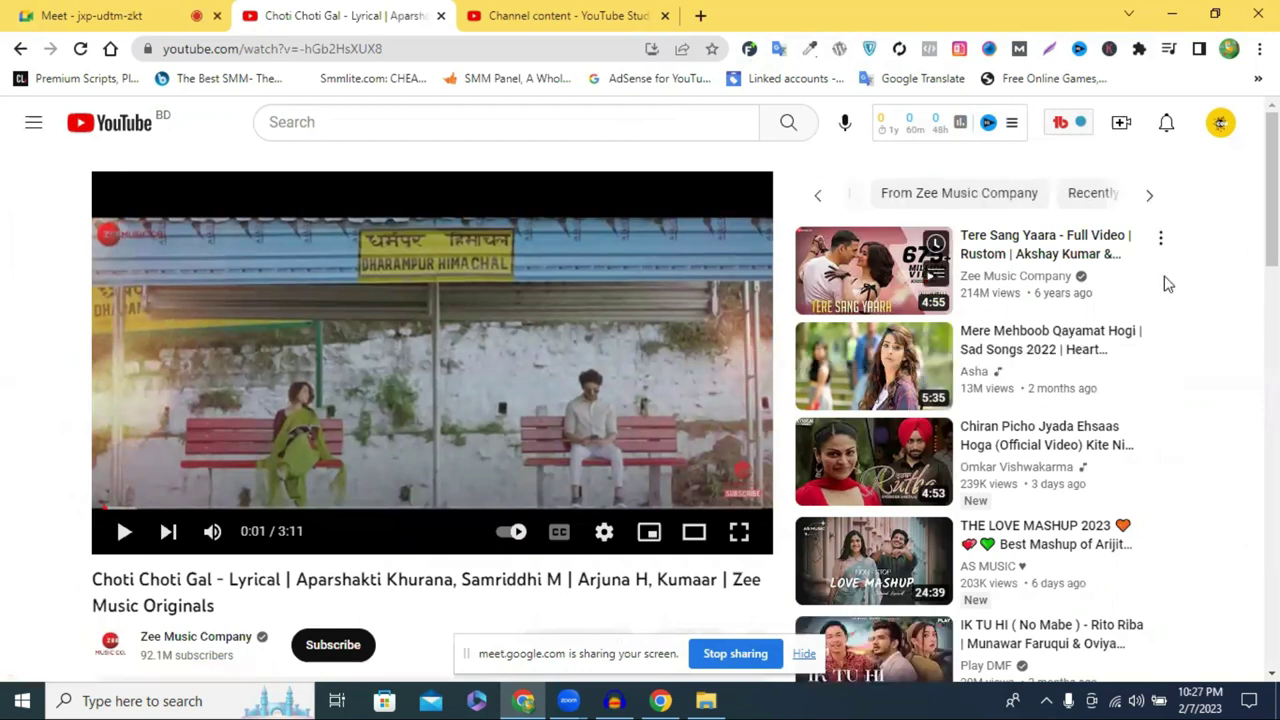
scroll(1097, 342, down, 10)
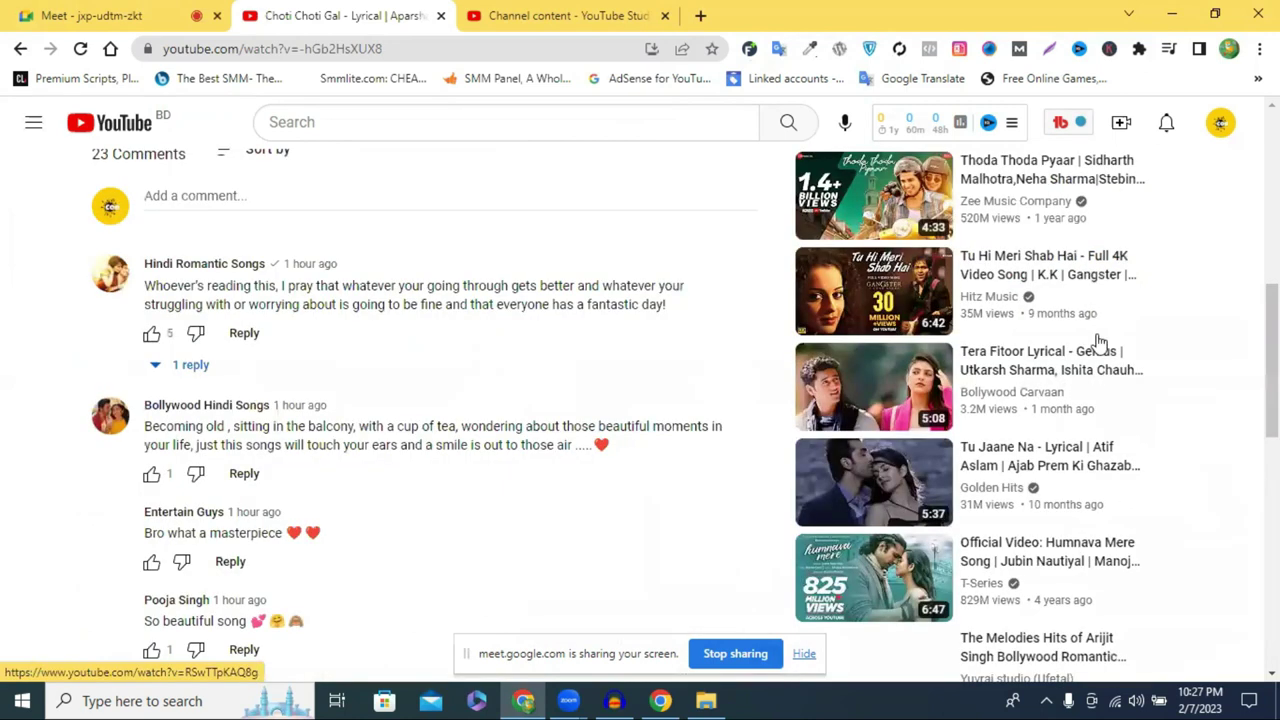
scroll(1097, 342, up, 10)
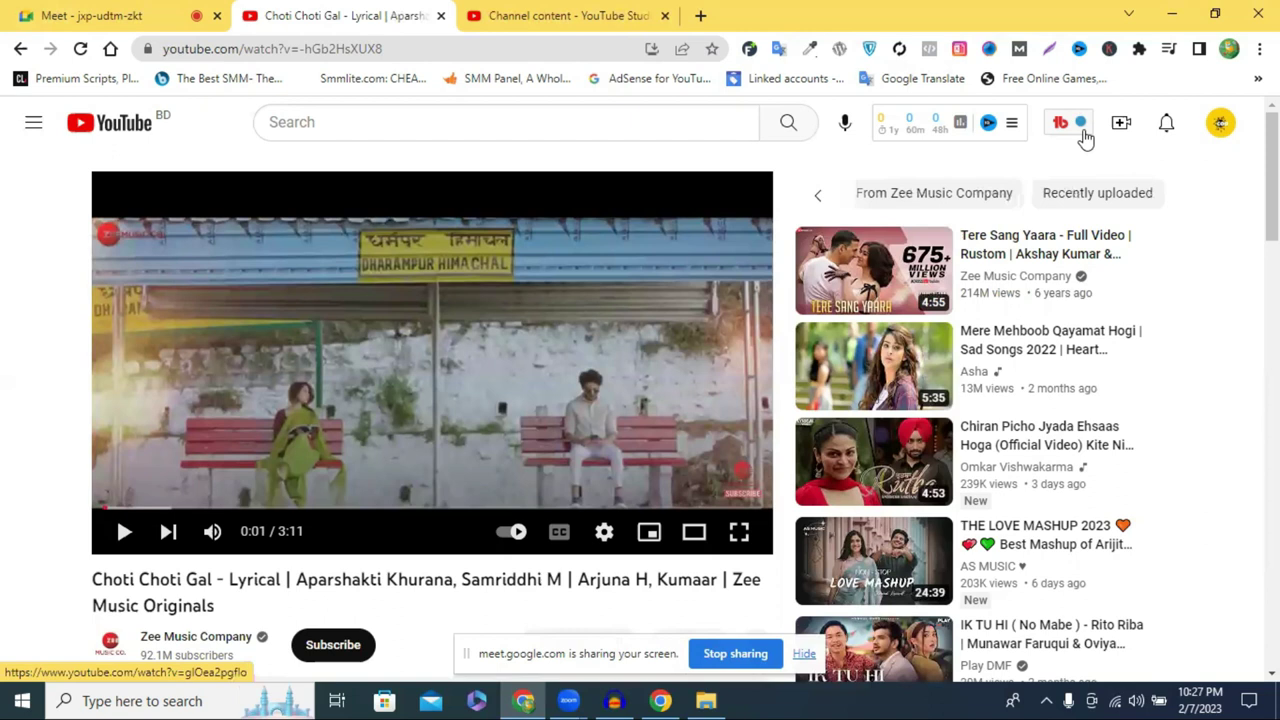
click(1062, 124)
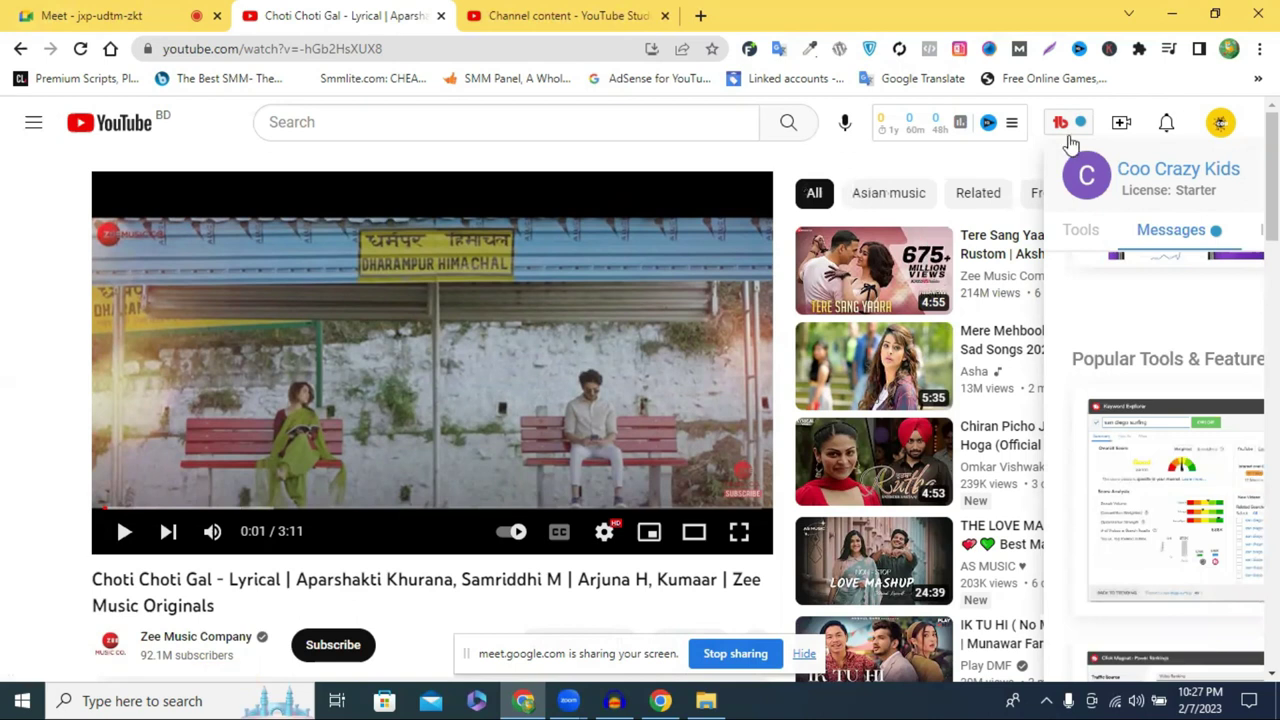
- Reload the Choti Choti Gal video page and pause the playback
click(80, 48)
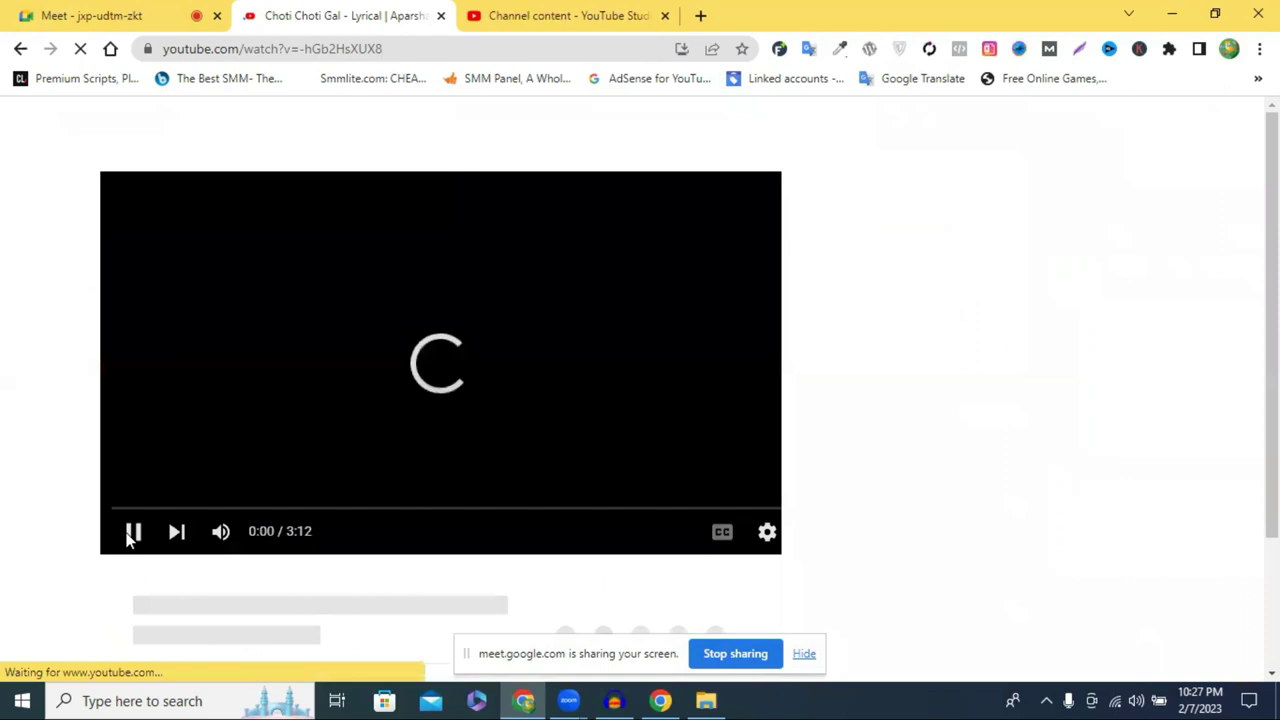
click(131, 544)
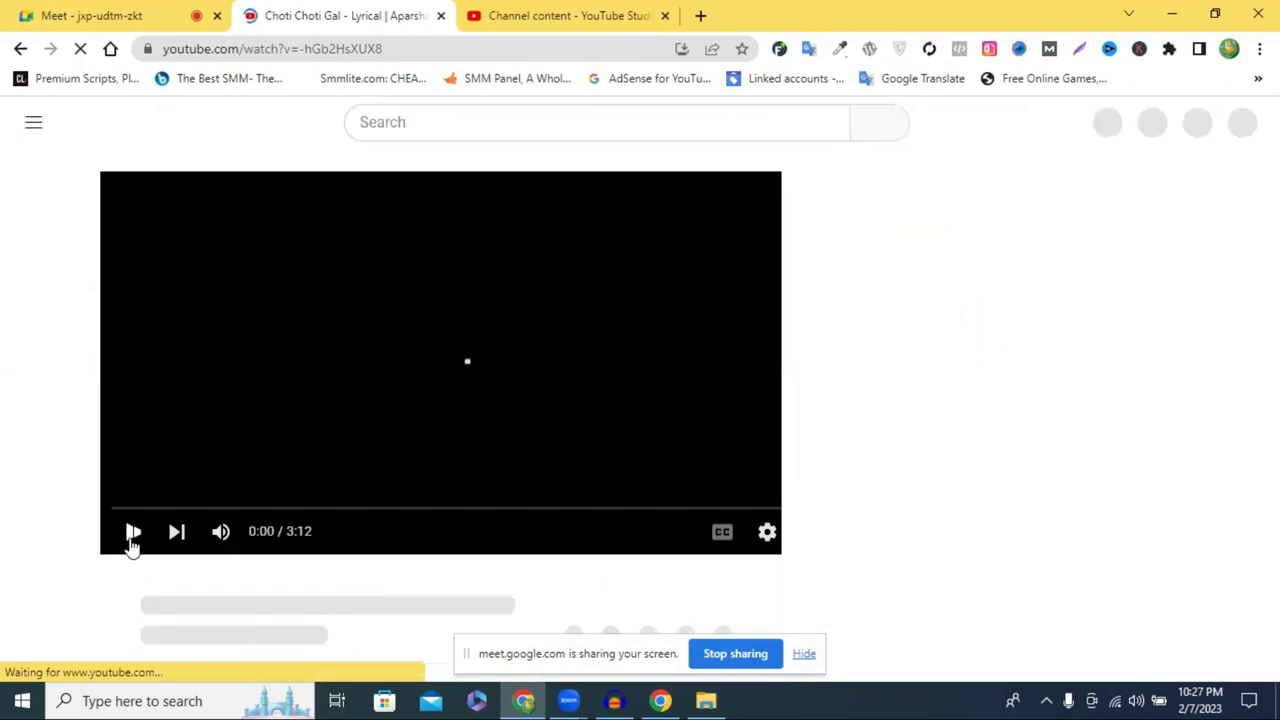
click(131, 544)
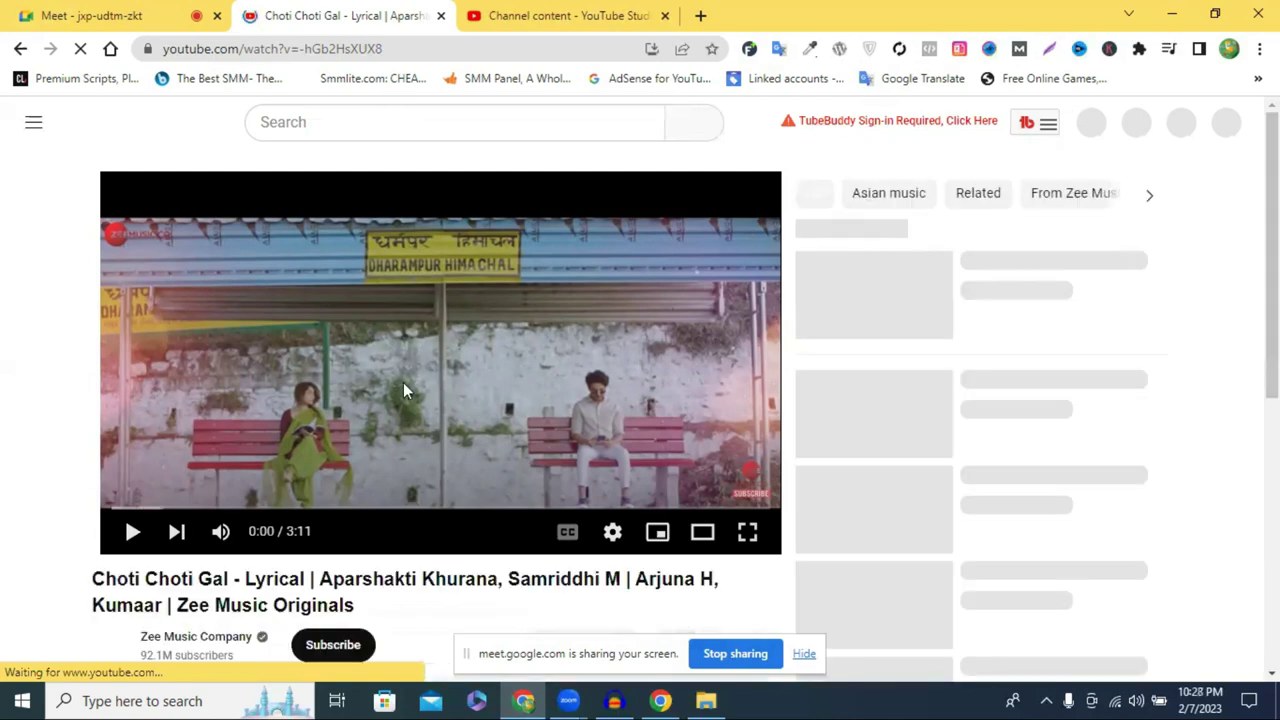
click(404, 386)
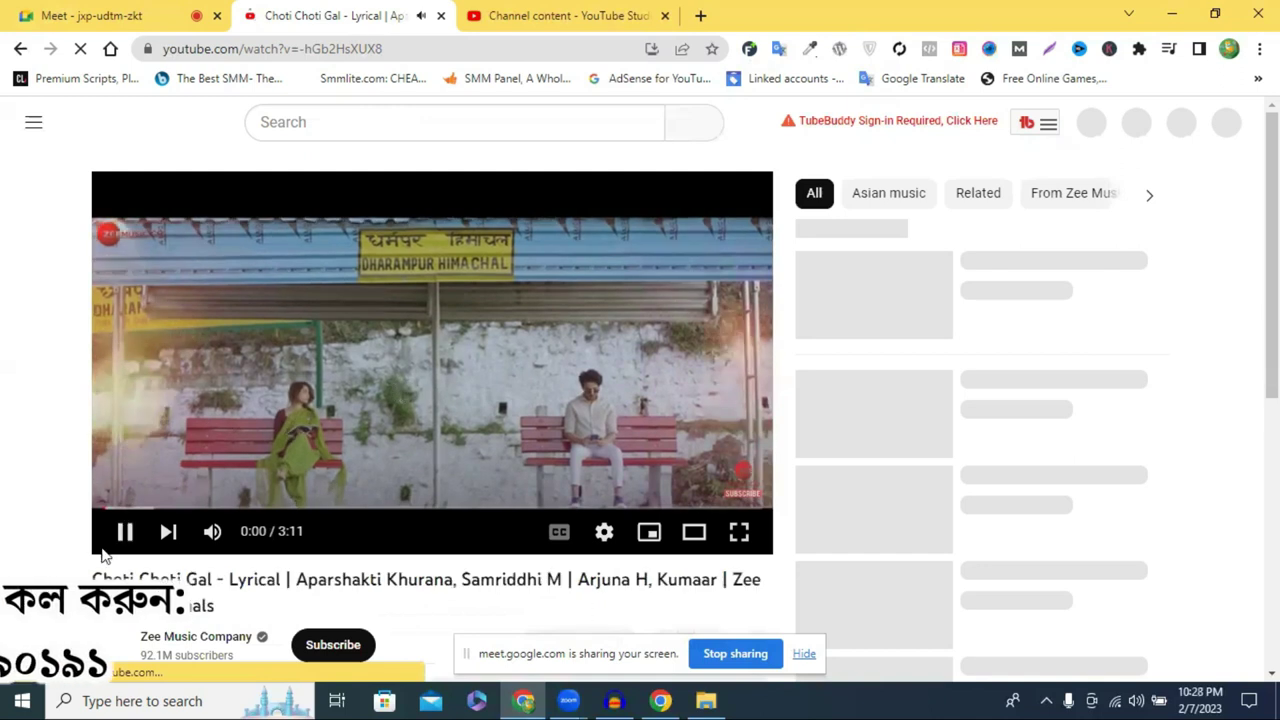
click(123, 532)
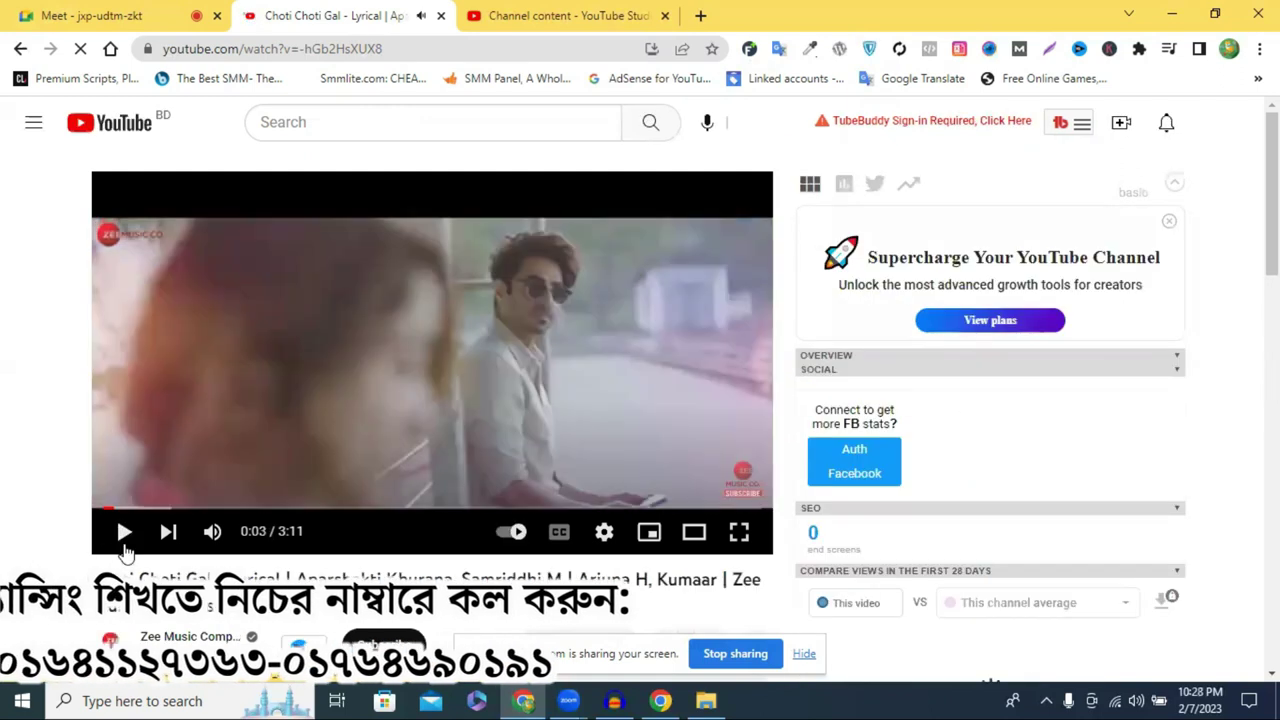
click(124, 532)
click(124, 534)
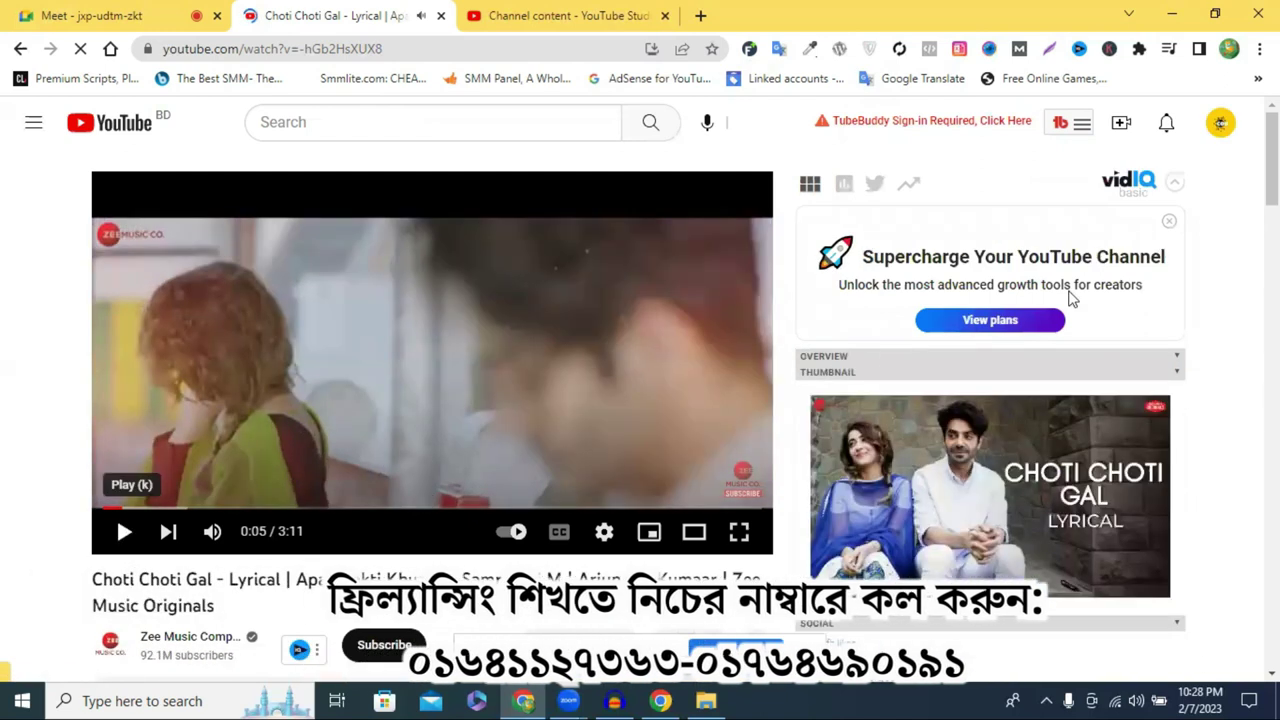
- Examine the vidIQ panel beside the video, including its social, SEO, optimization checklist and video tags sections
scroll(1098, 280, down, 2)
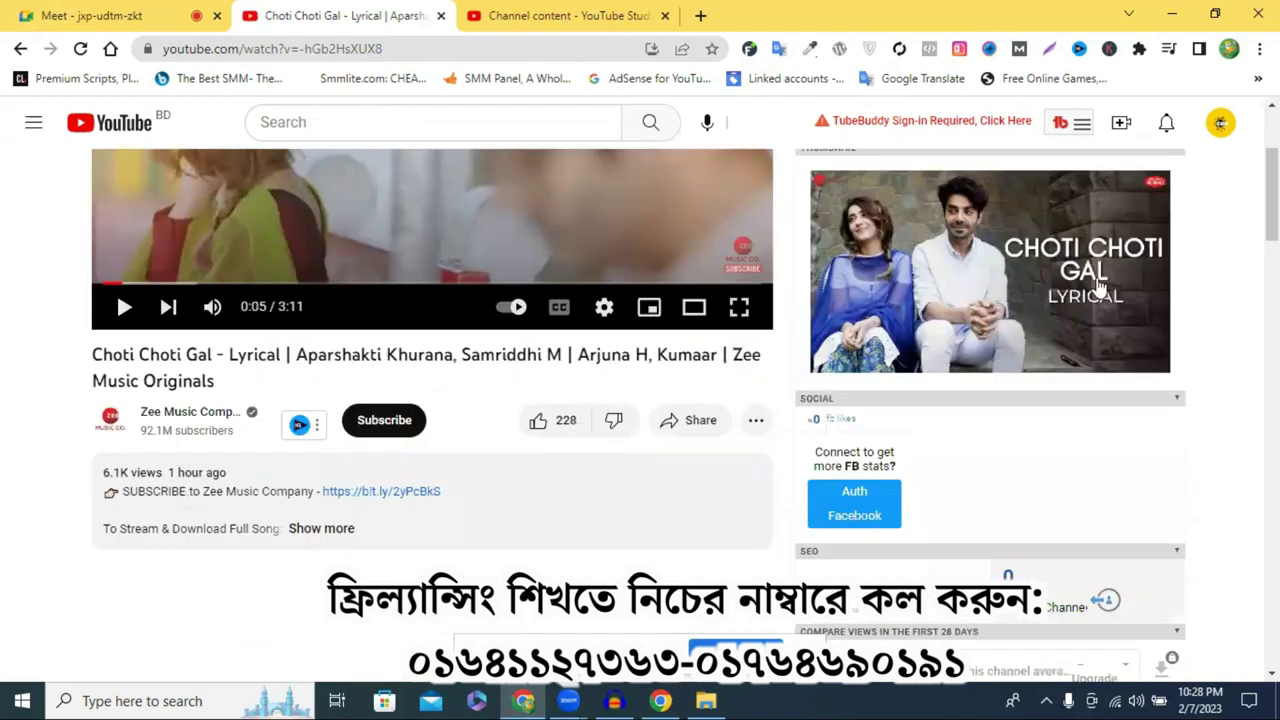
scroll(1098, 287, down, 4)
scroll(1098, 287, down, 2)
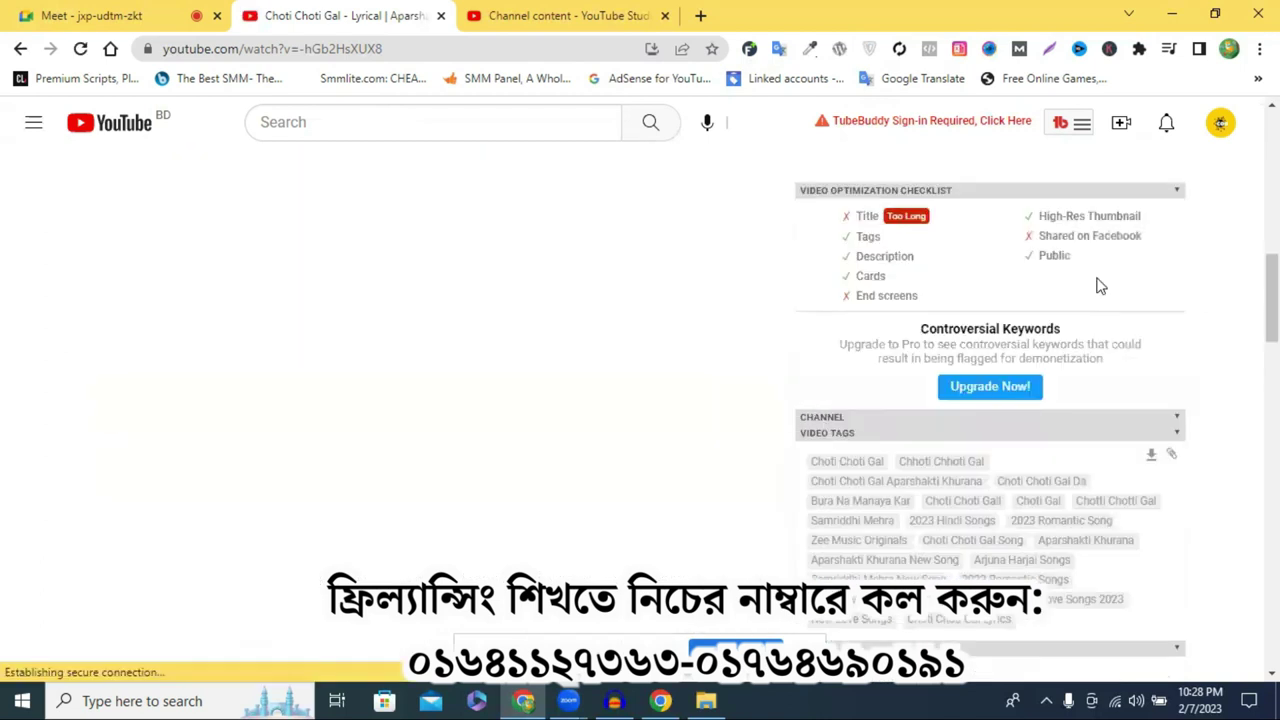
scroll(1098, 287, up, 5)
scroll(1098, 280, down, 1)
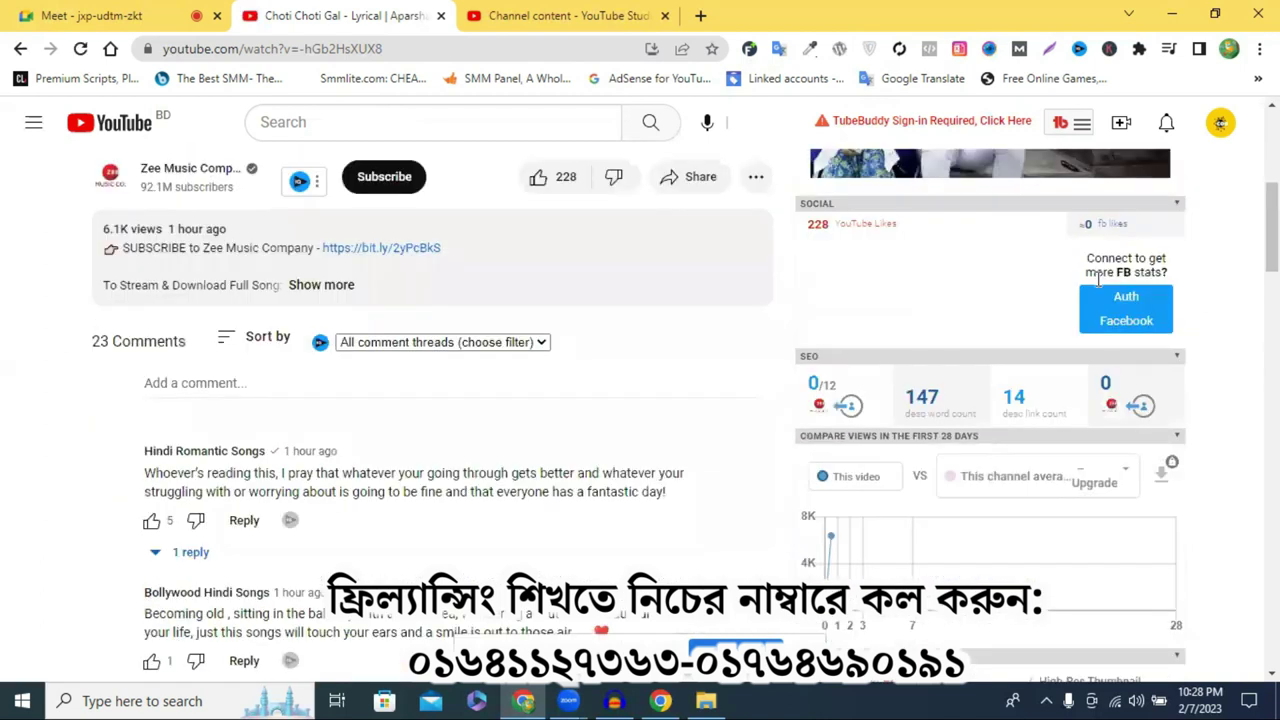
scroll(1098, 282, down, 6)
scroll(1098, 283, up, 6)
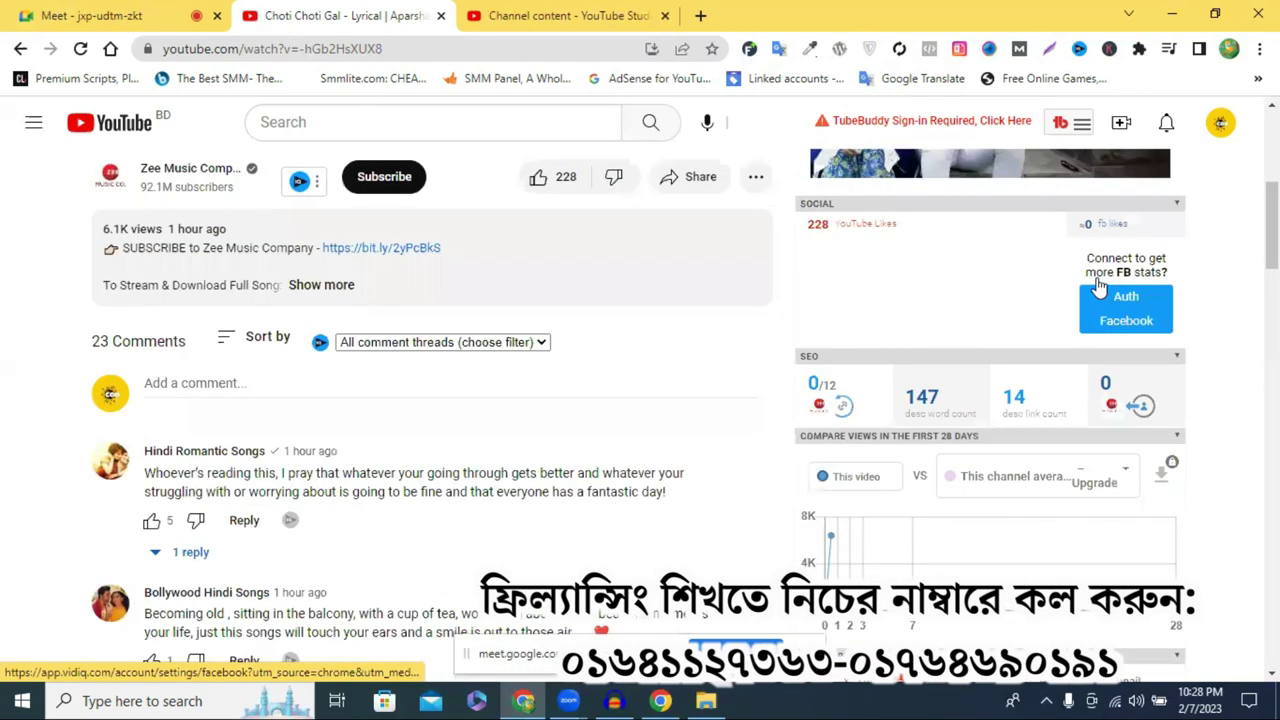
scroll(1098, 285, down, 6)
scroll(1099, 280, up, 5)
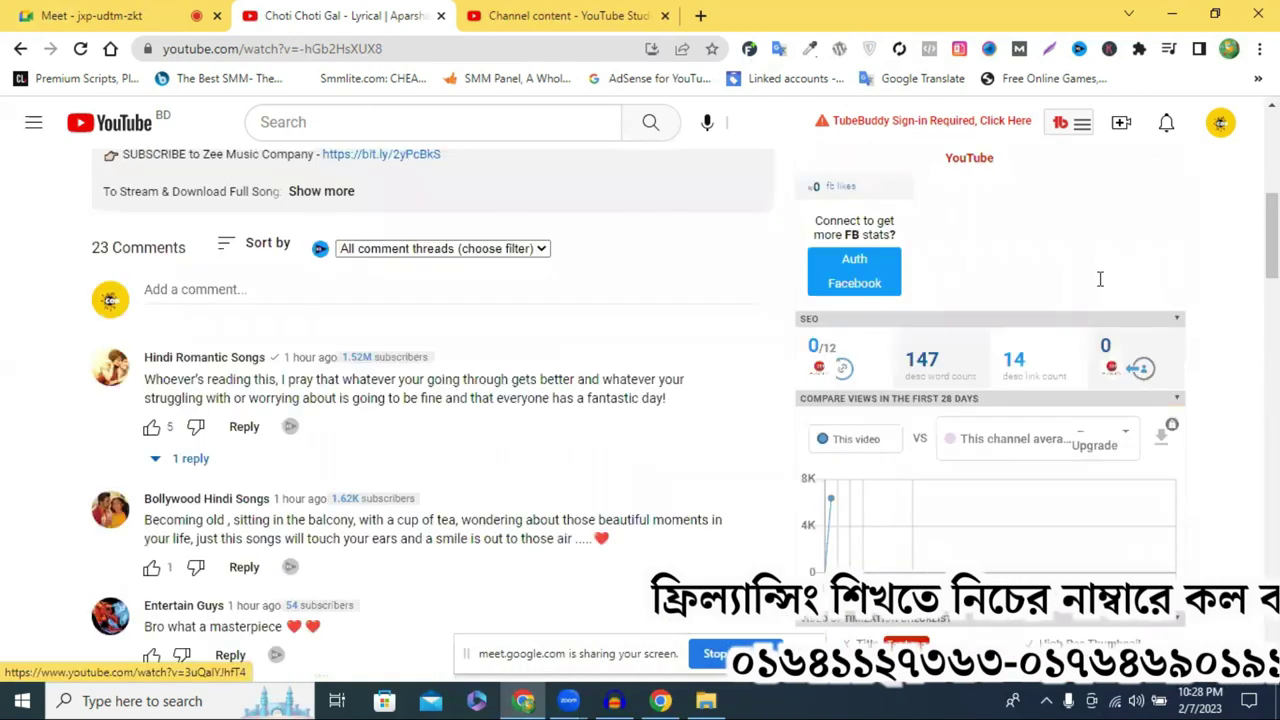
scroll(1100, 279, up, 6)
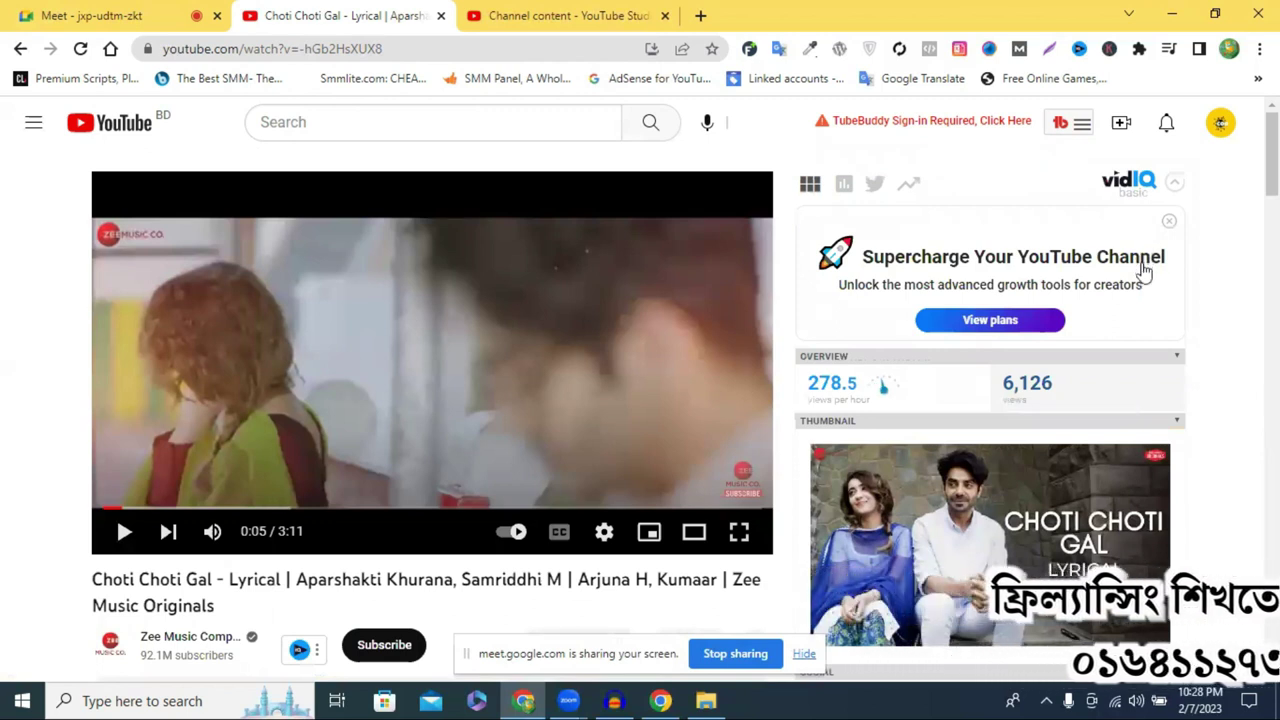
- Dismiss the channel upgrade banner in the vidIQ panel and log out of the vidIQ account through its extension
click(1167, 222)
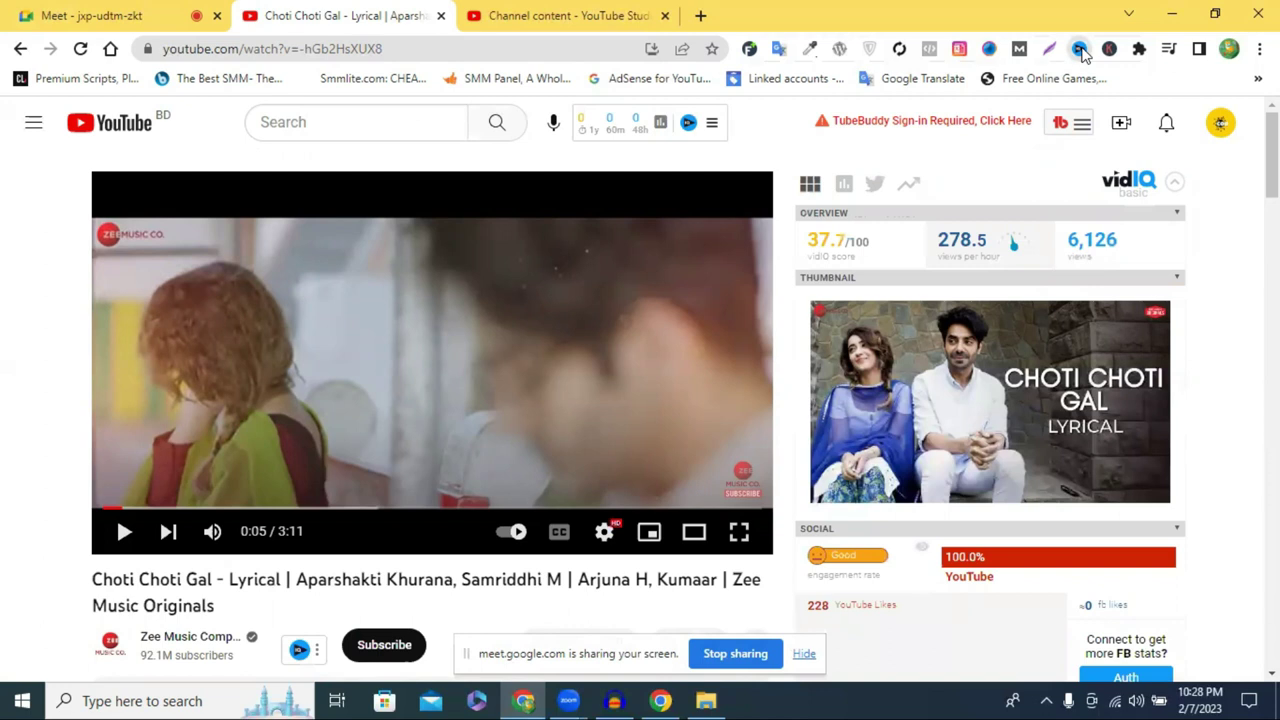
click(1080, 50)
scroll(965, 517, down, 1)
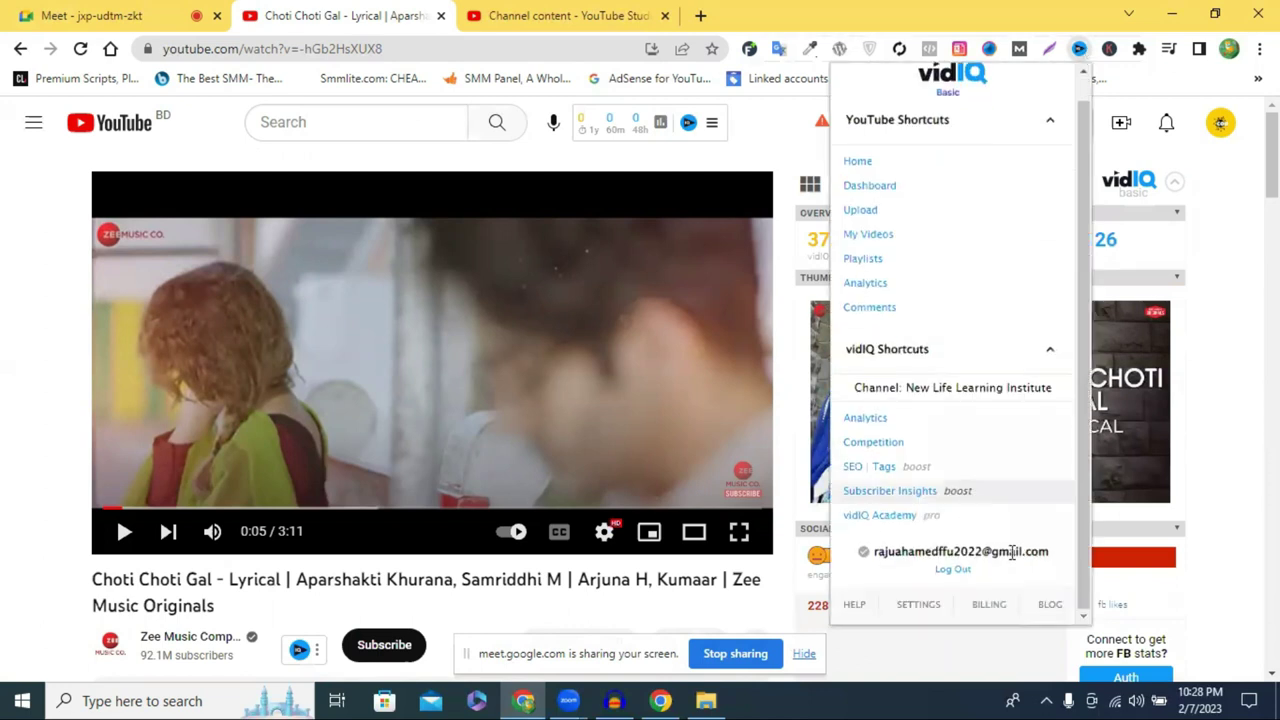
click(953, 573)
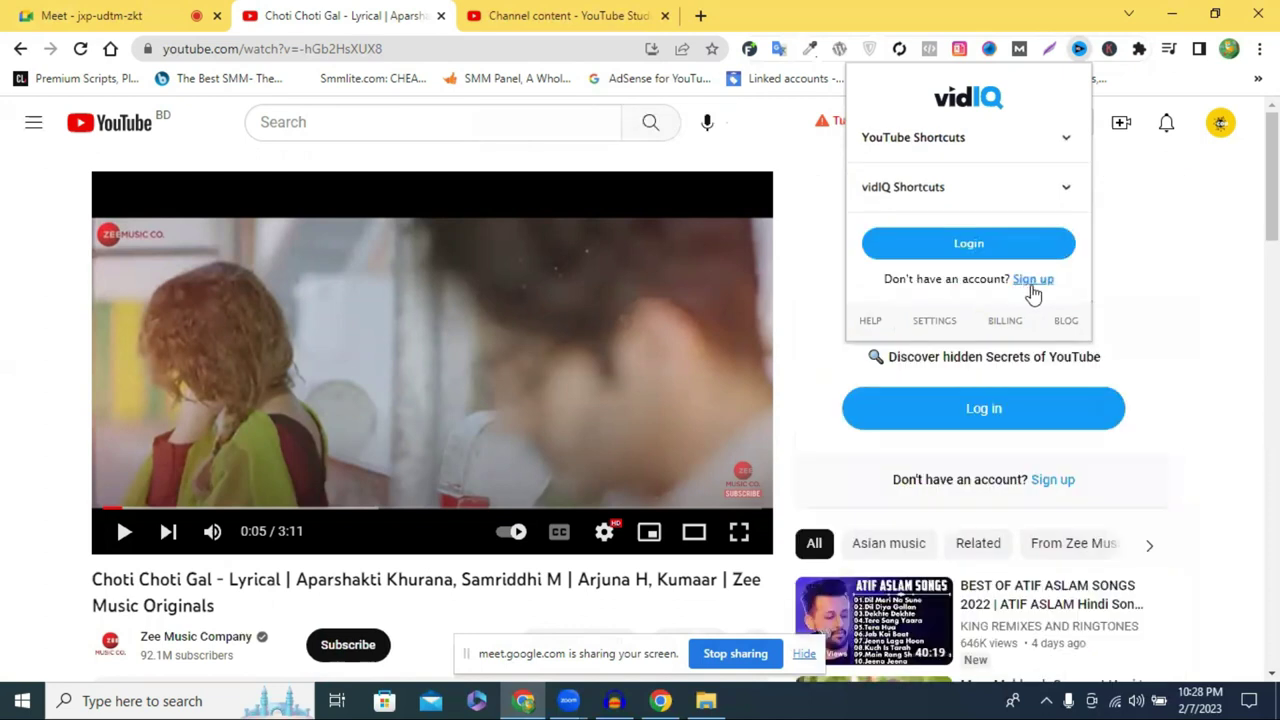
- Open the vidIQ sign-up page, enlarge its window, and start signing up with Google
click(1031, 281)
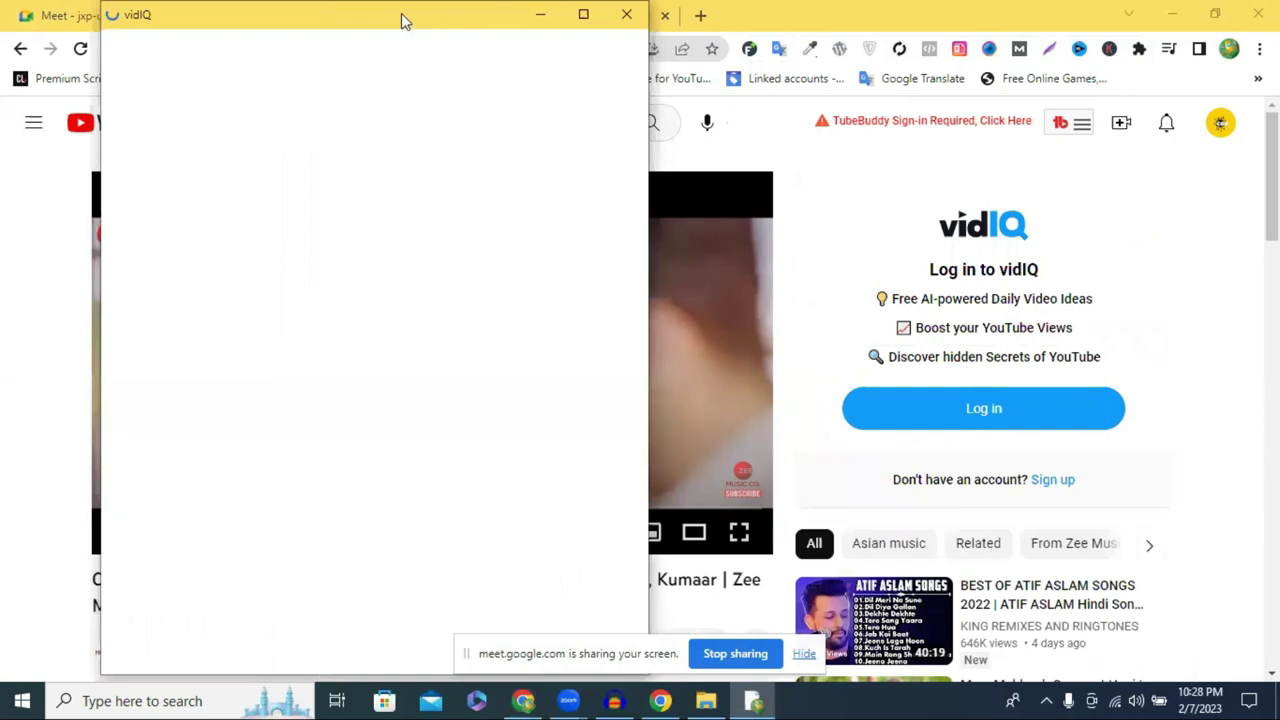
drag(401, 13, 948, 15)
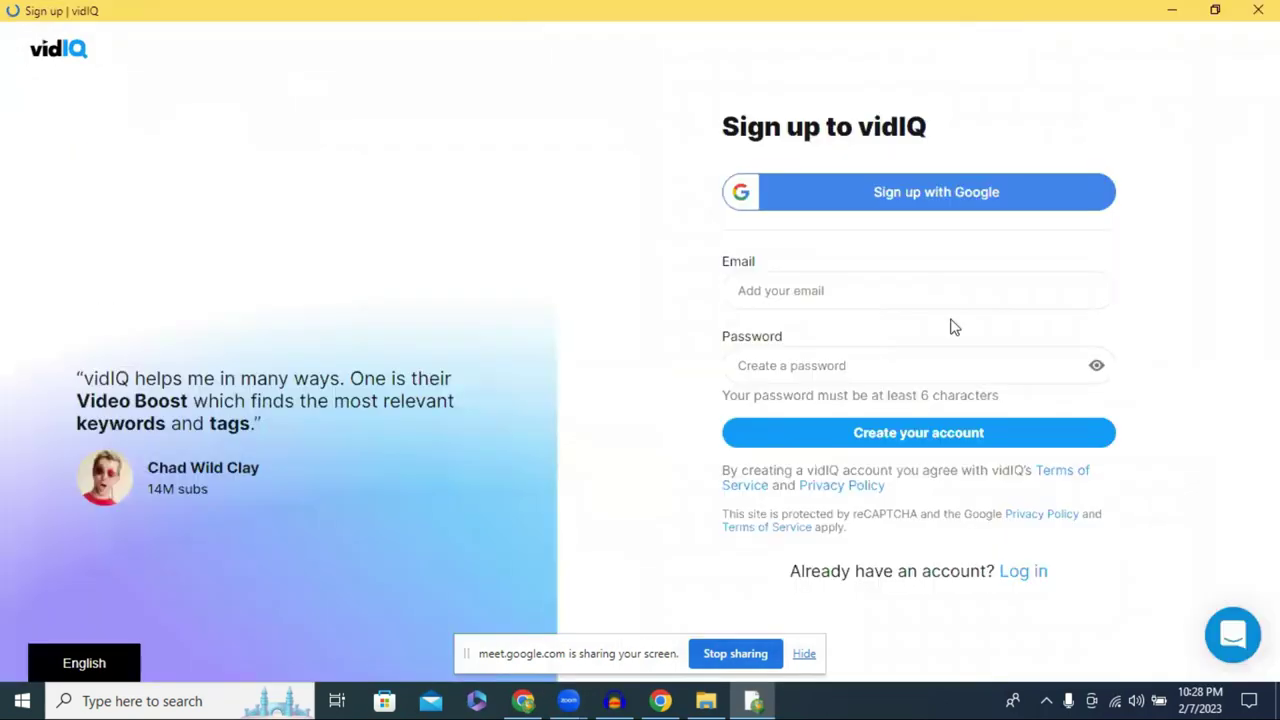
click(895, 284)
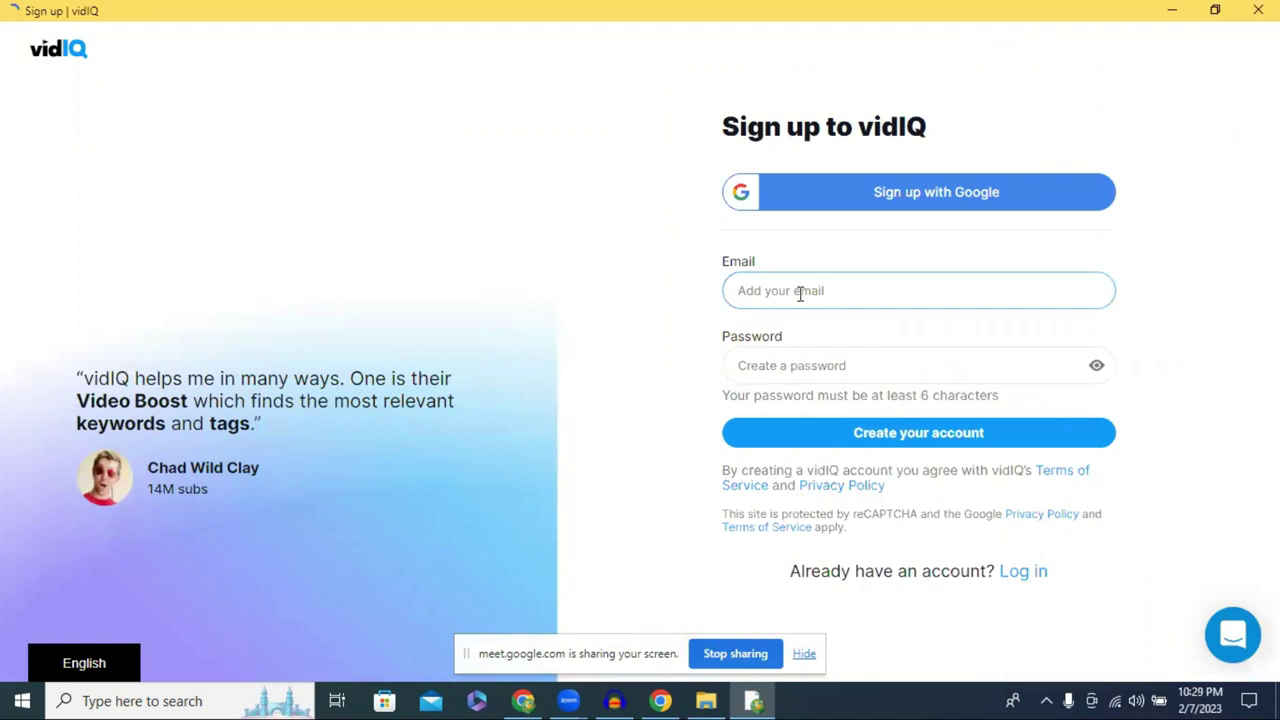
click(791, 365)
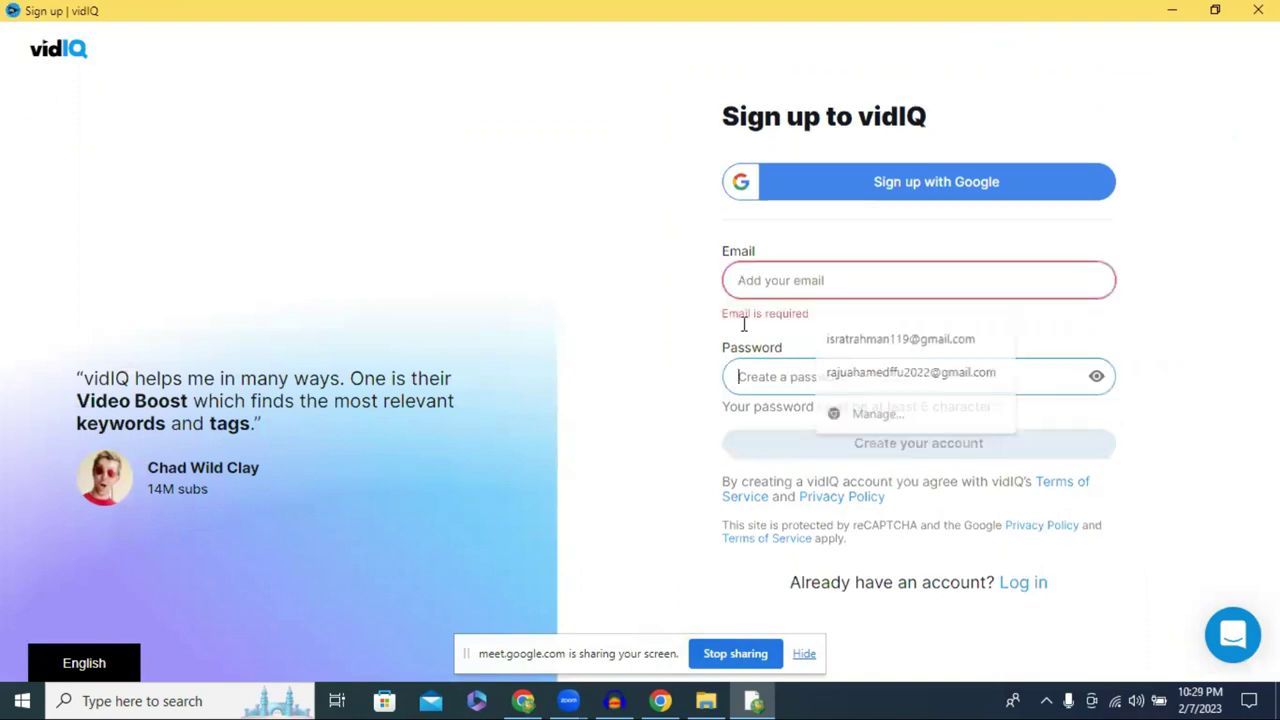
click(891, 180)
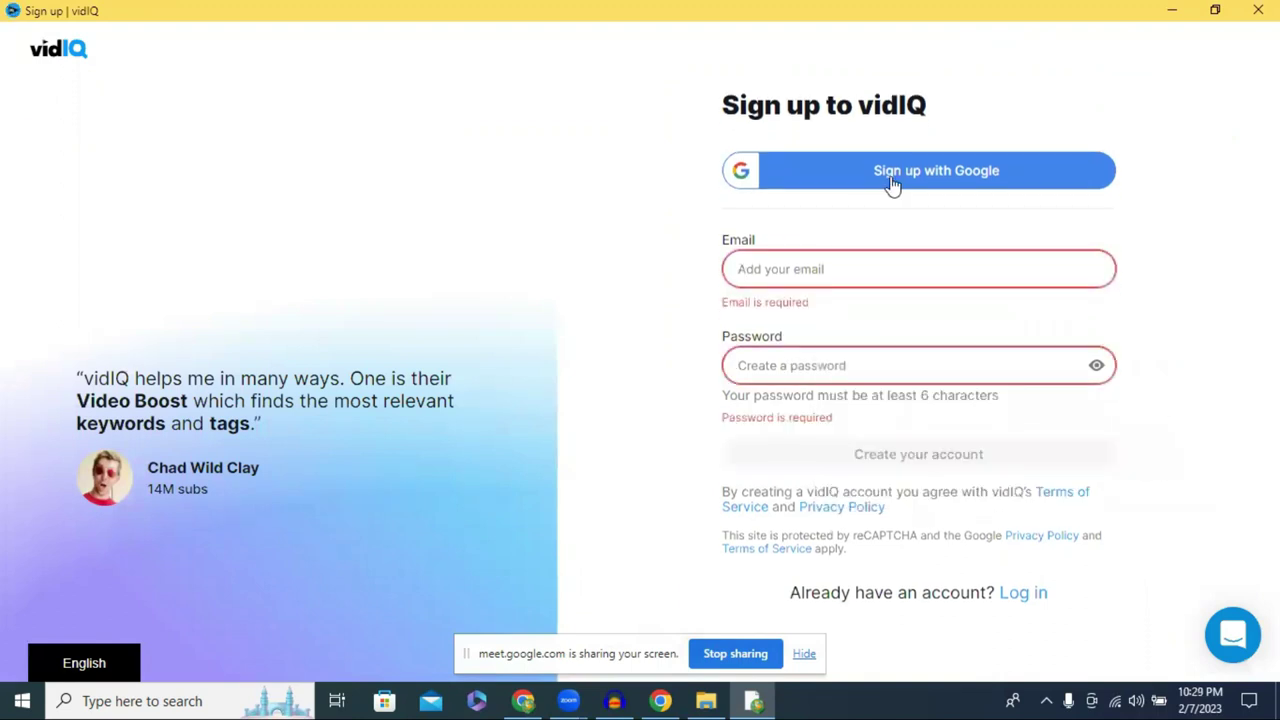
click(891, 180)
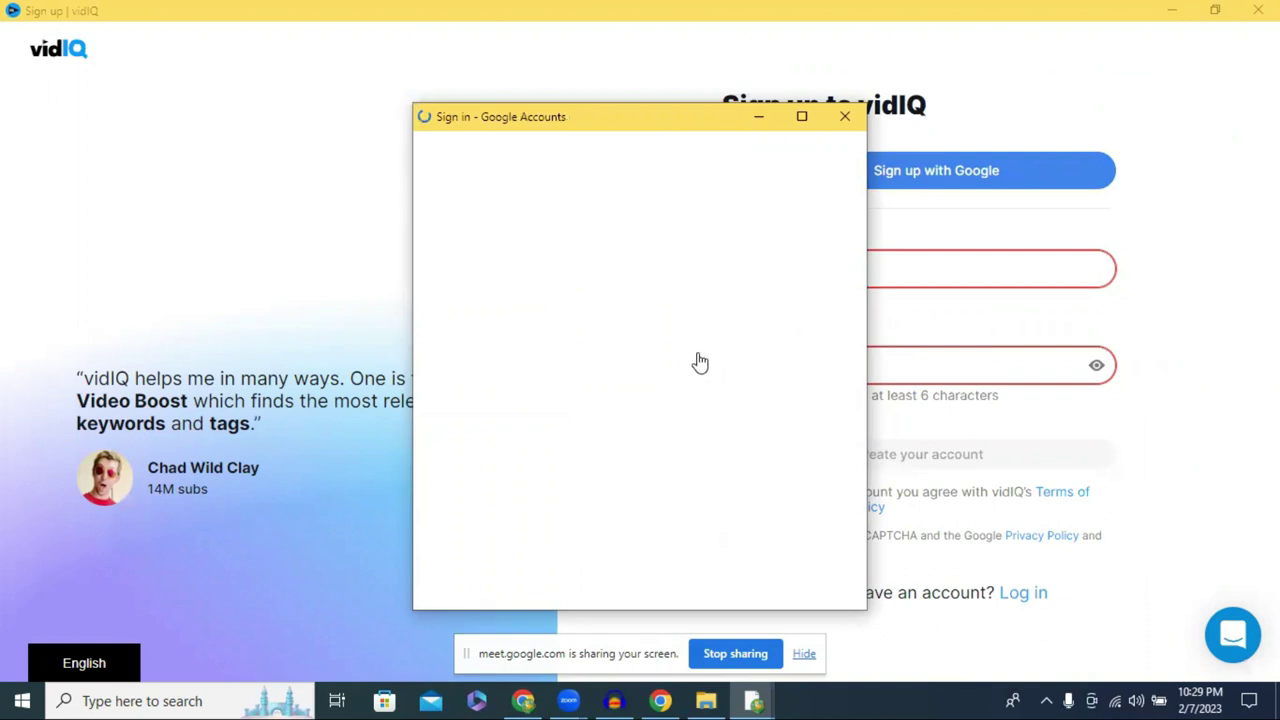
- Choose the last listed Google account for vidIQ and check the signed-in e-mail address in the vidIQ extension
scroll(651, 434, down, 2)
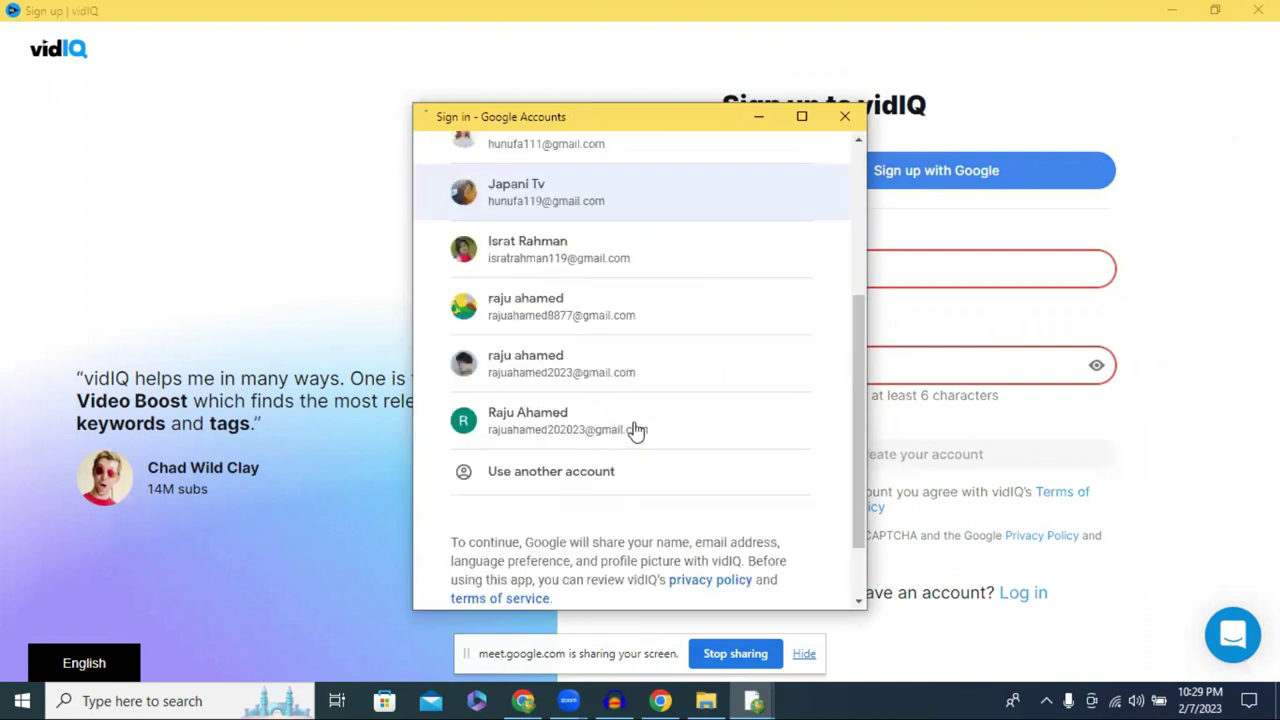
scroll(636, 430, up, 3)
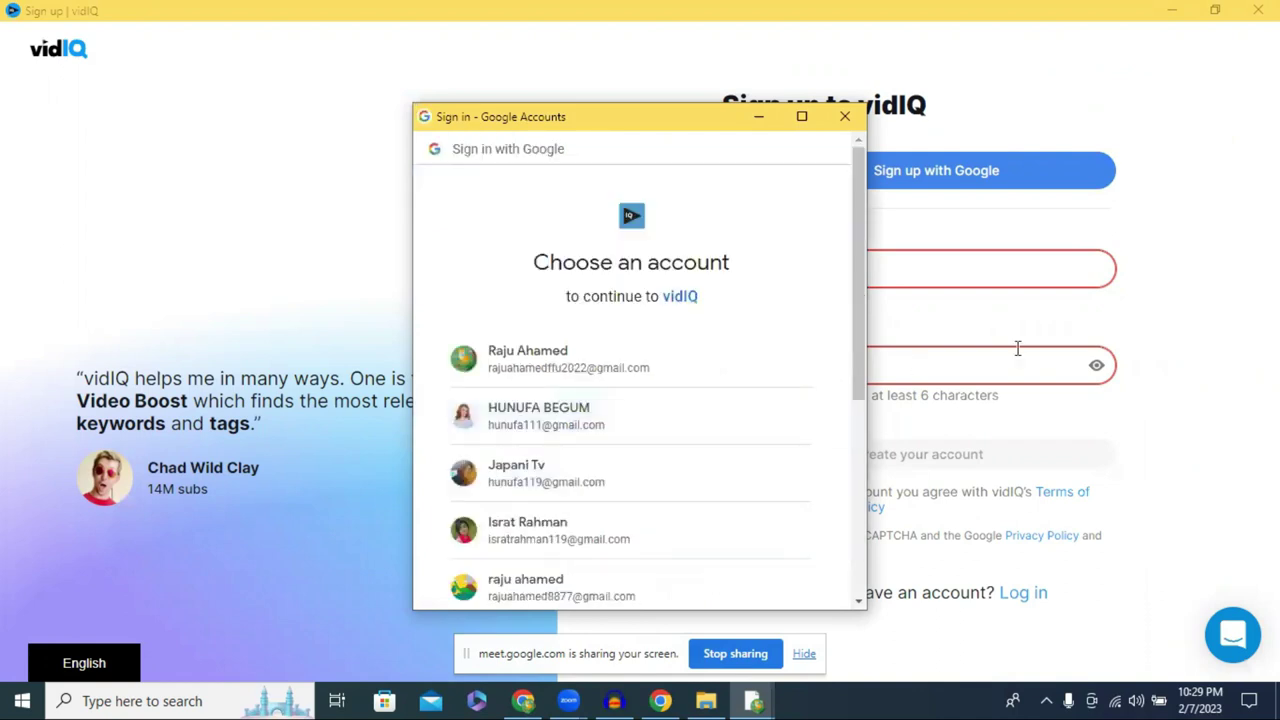
scroll(549, 352, down, 3)
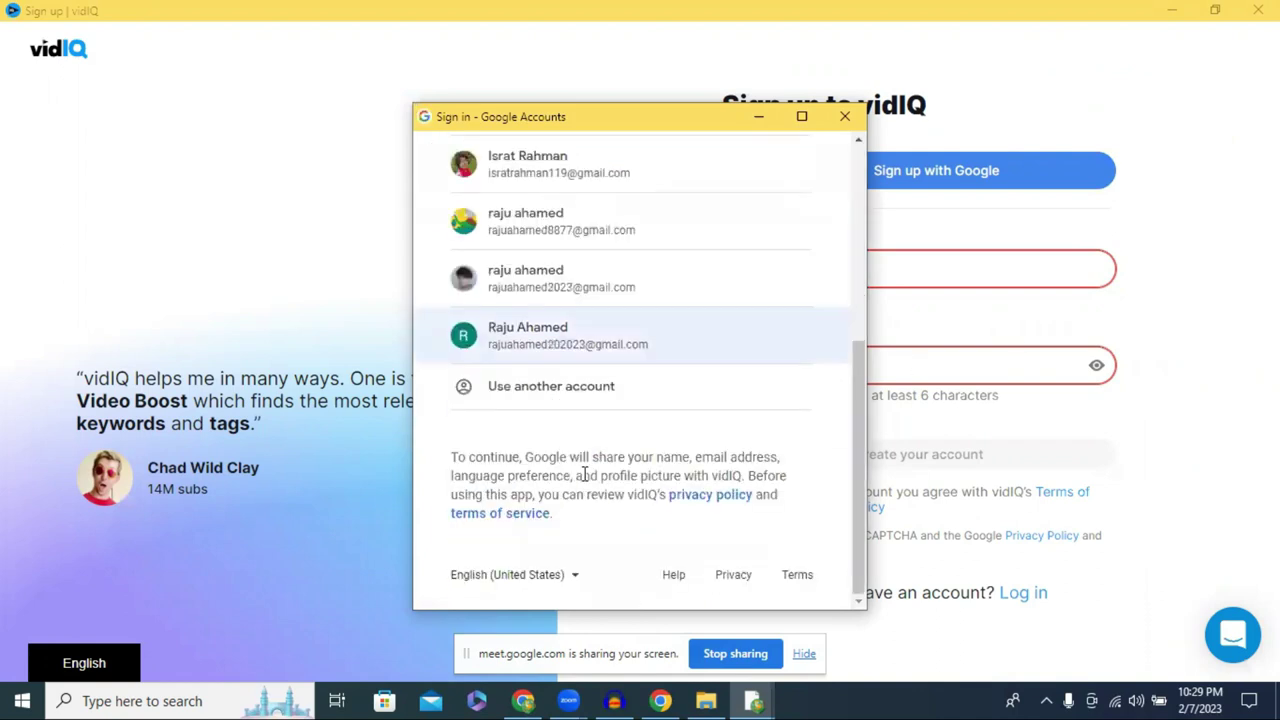
click(540, 340)
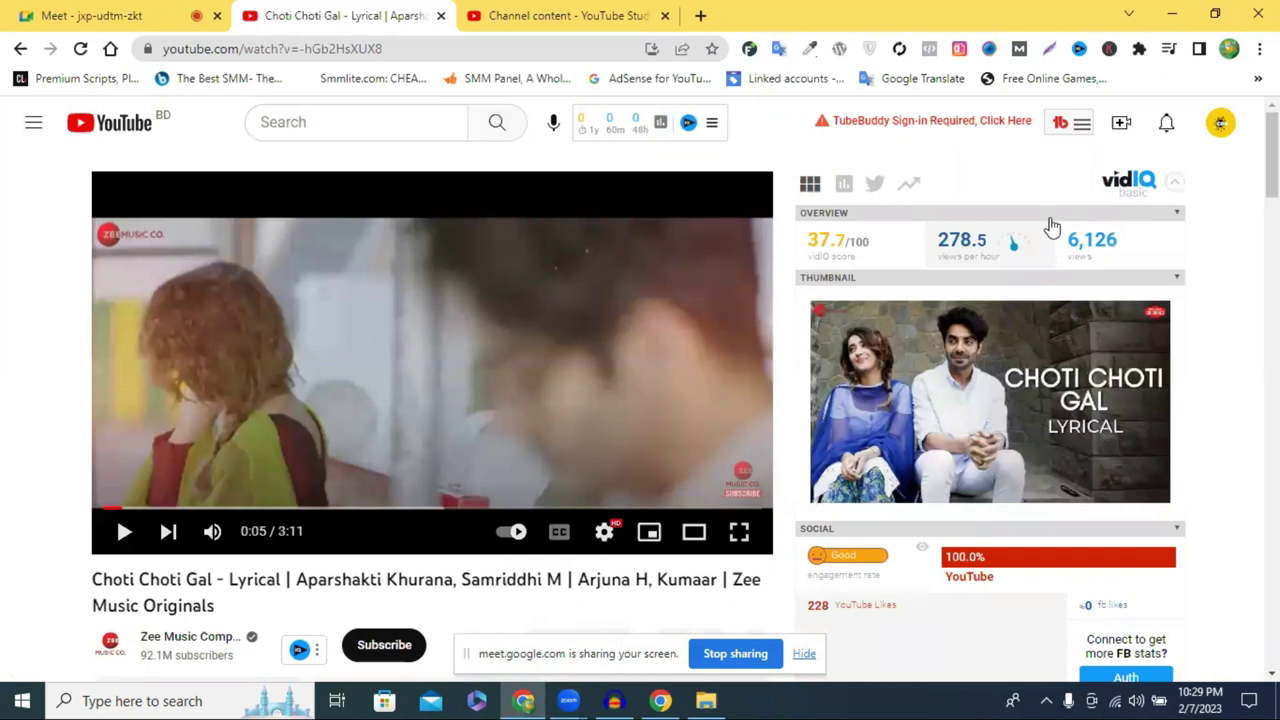
click(1080, 49)
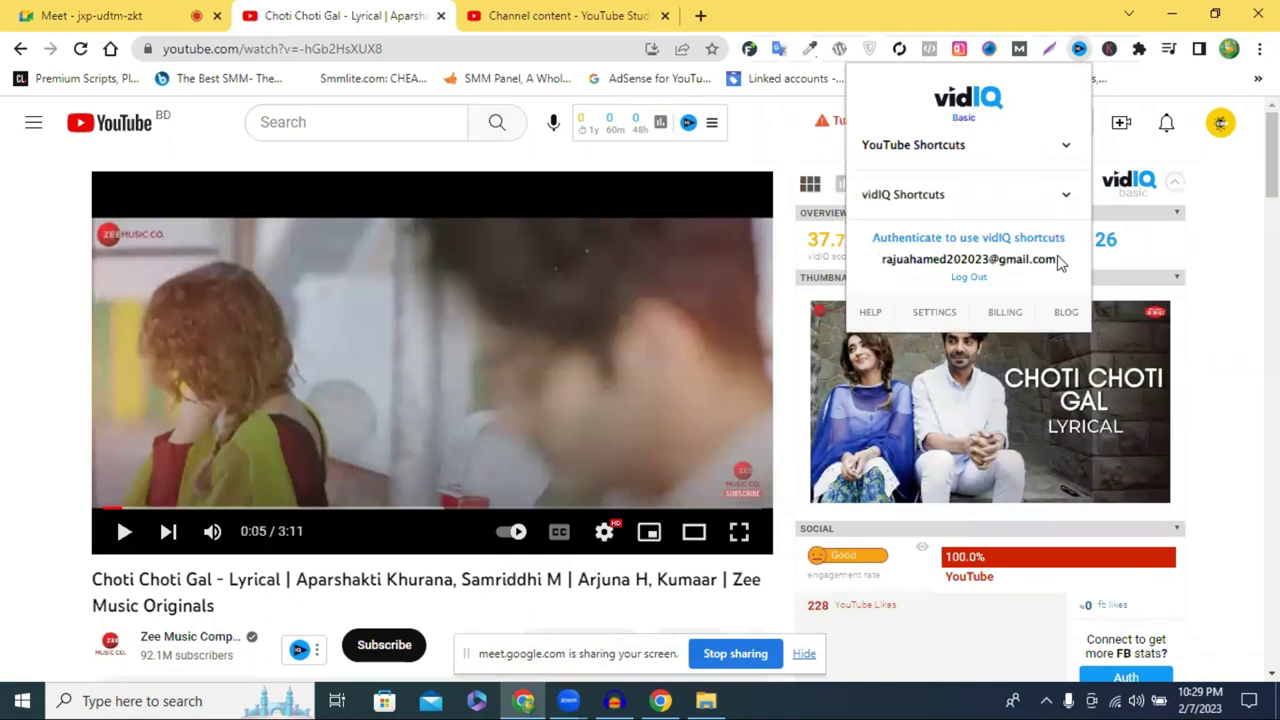
triple_click(886, 258)
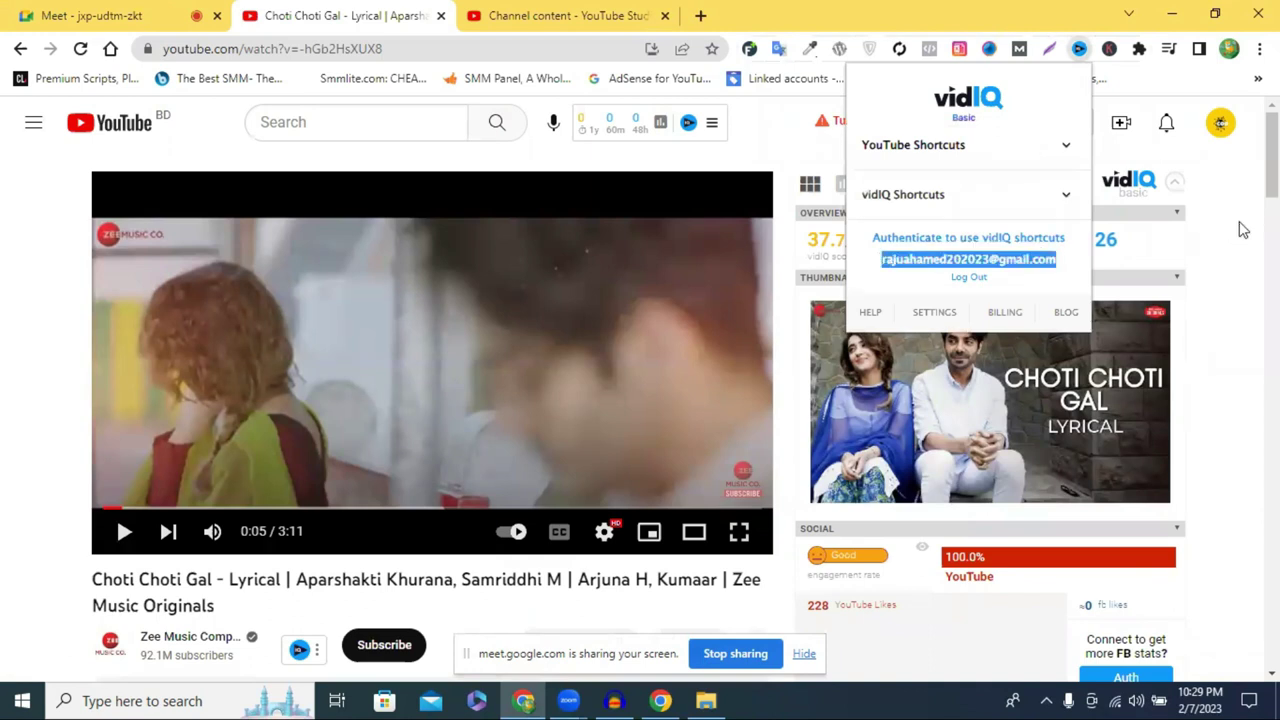
- Return to the YouTube Studio upload dialog and choose the video file Video.Guru_20230122_011831515 from Downloads for uploading
click(20, 48)
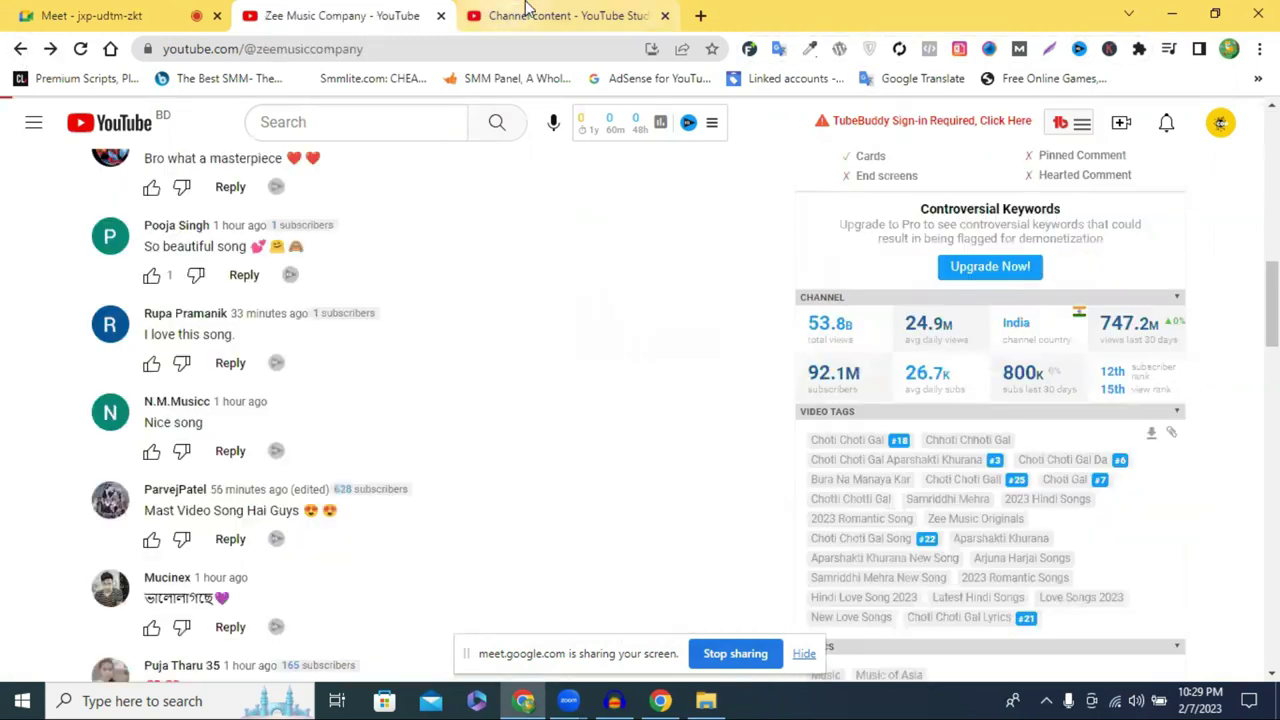
click(527, 15)
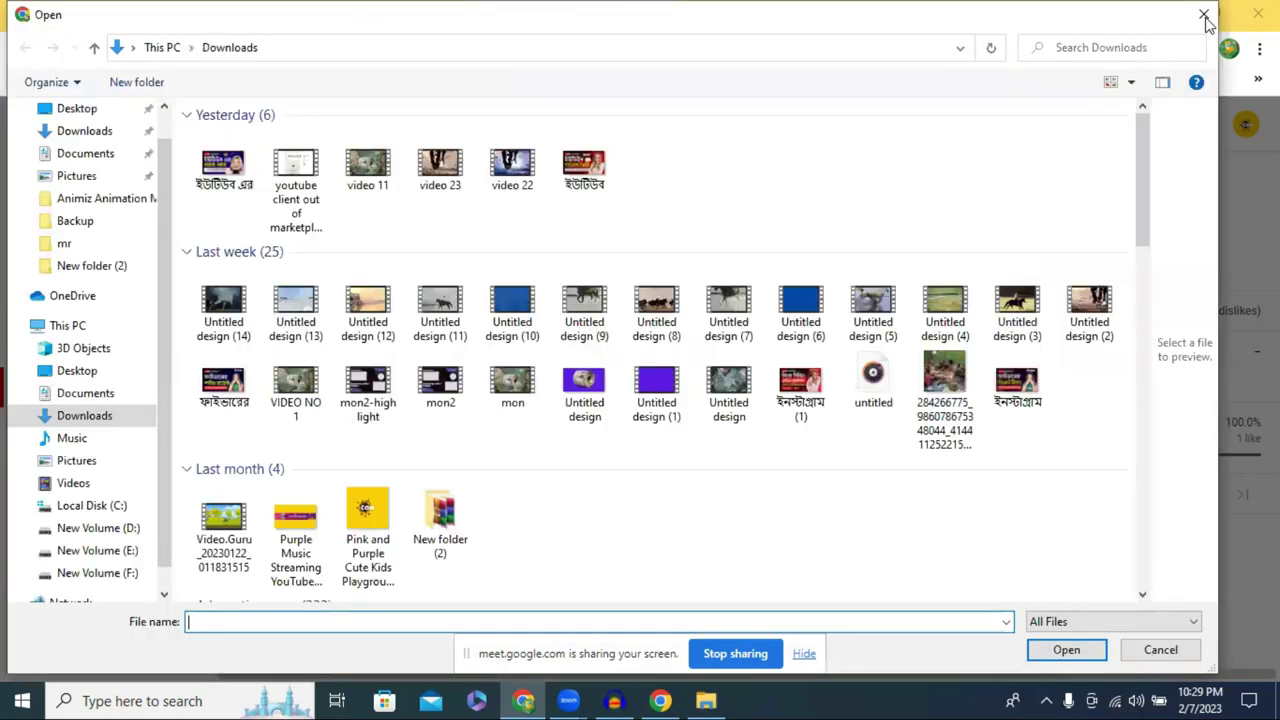
click(1204, 16)
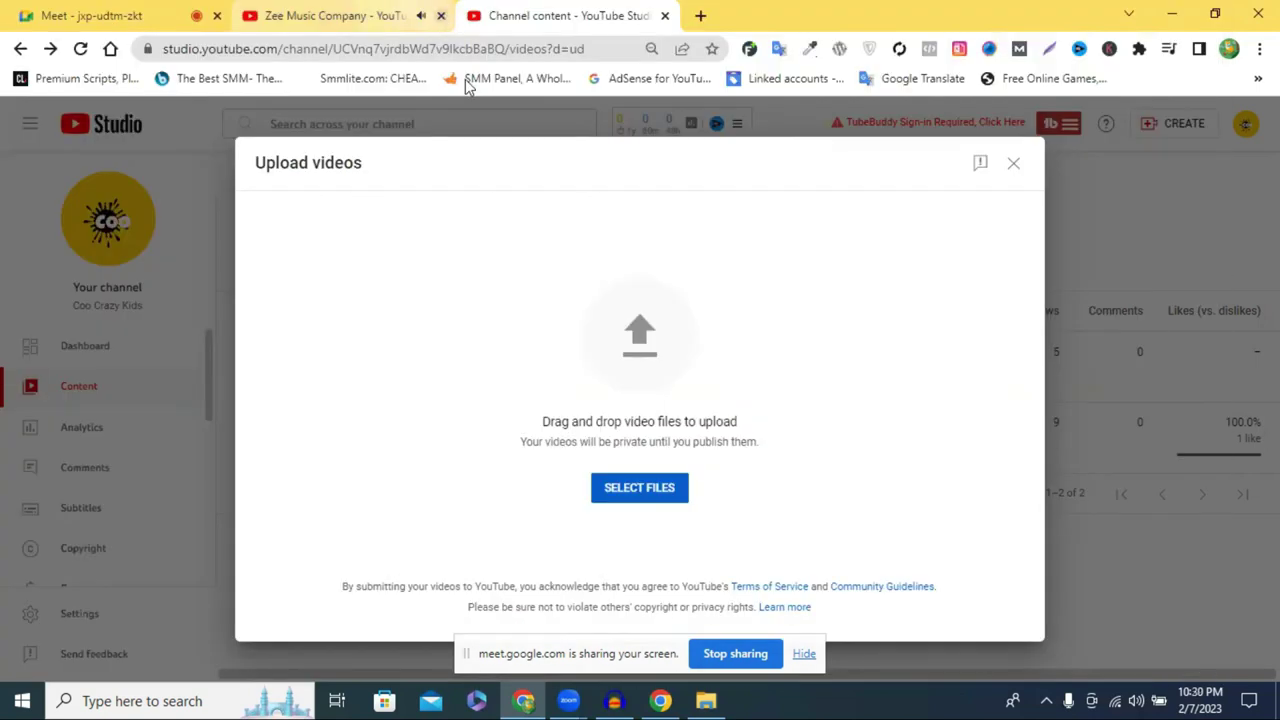
click(626, 326)
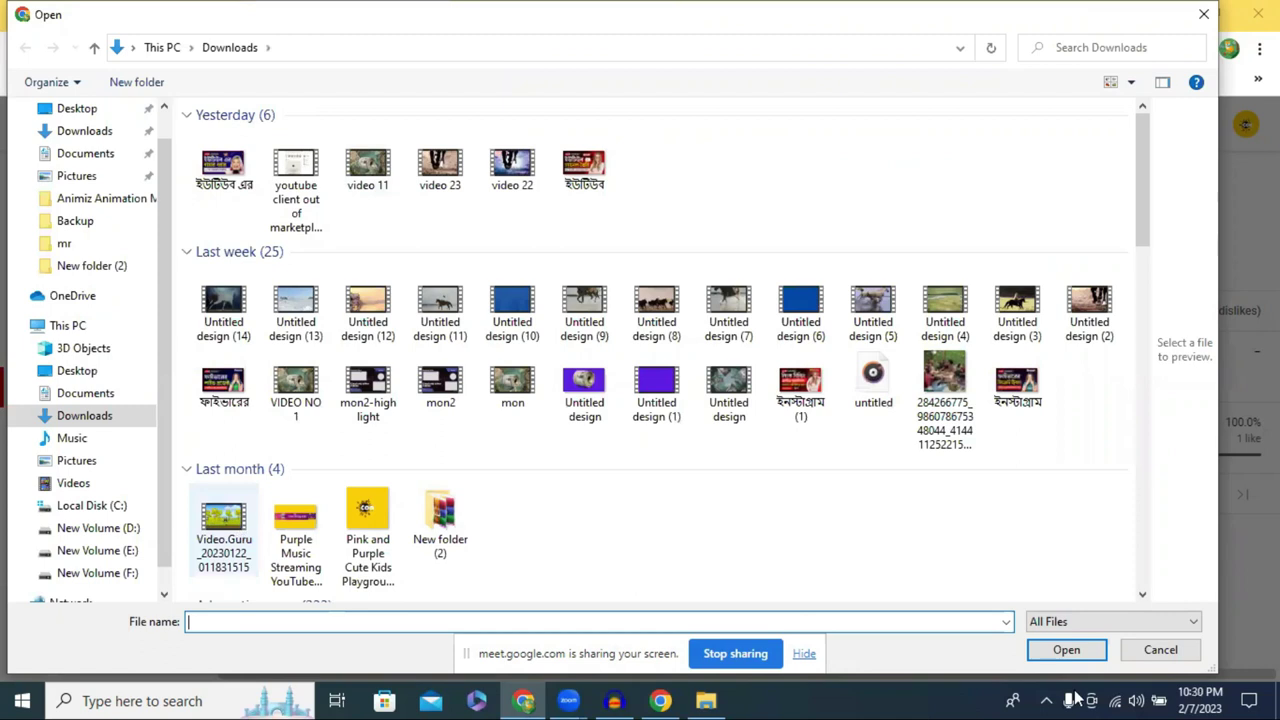
click(1064, 650)
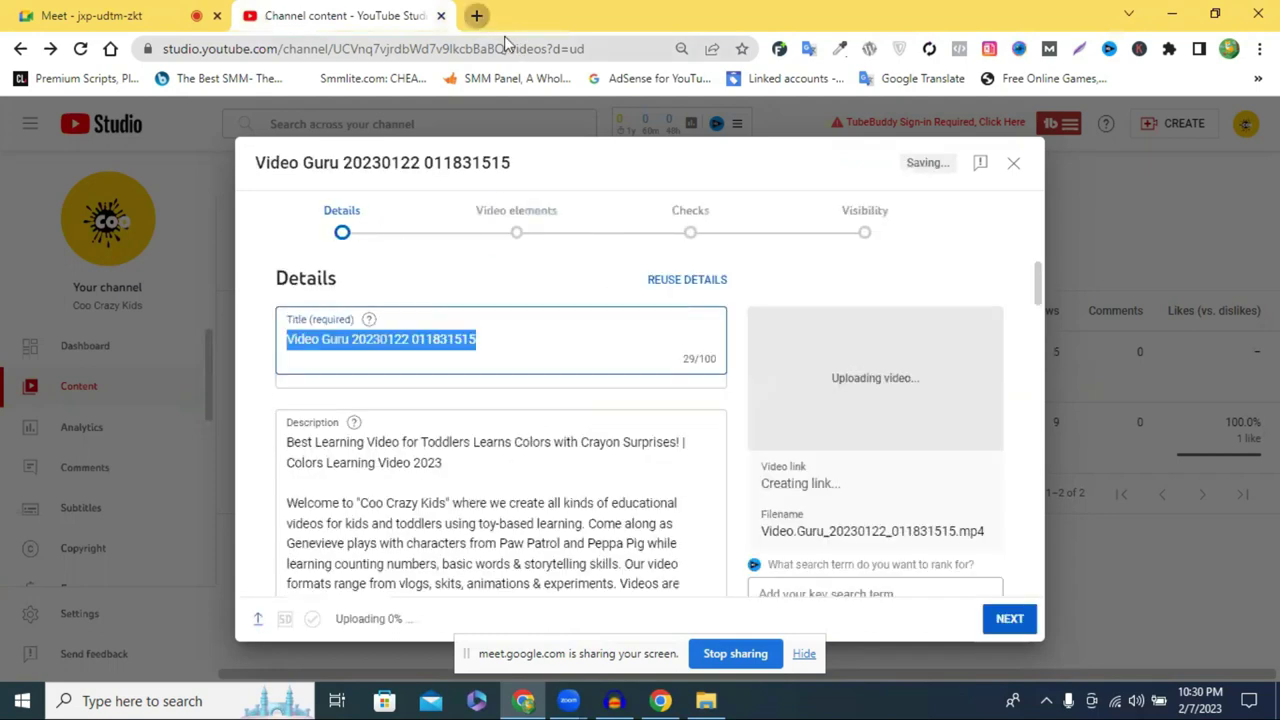
- Open the YouTube home page in a new browser tab beside the Studio upload
key(ctrl+t)
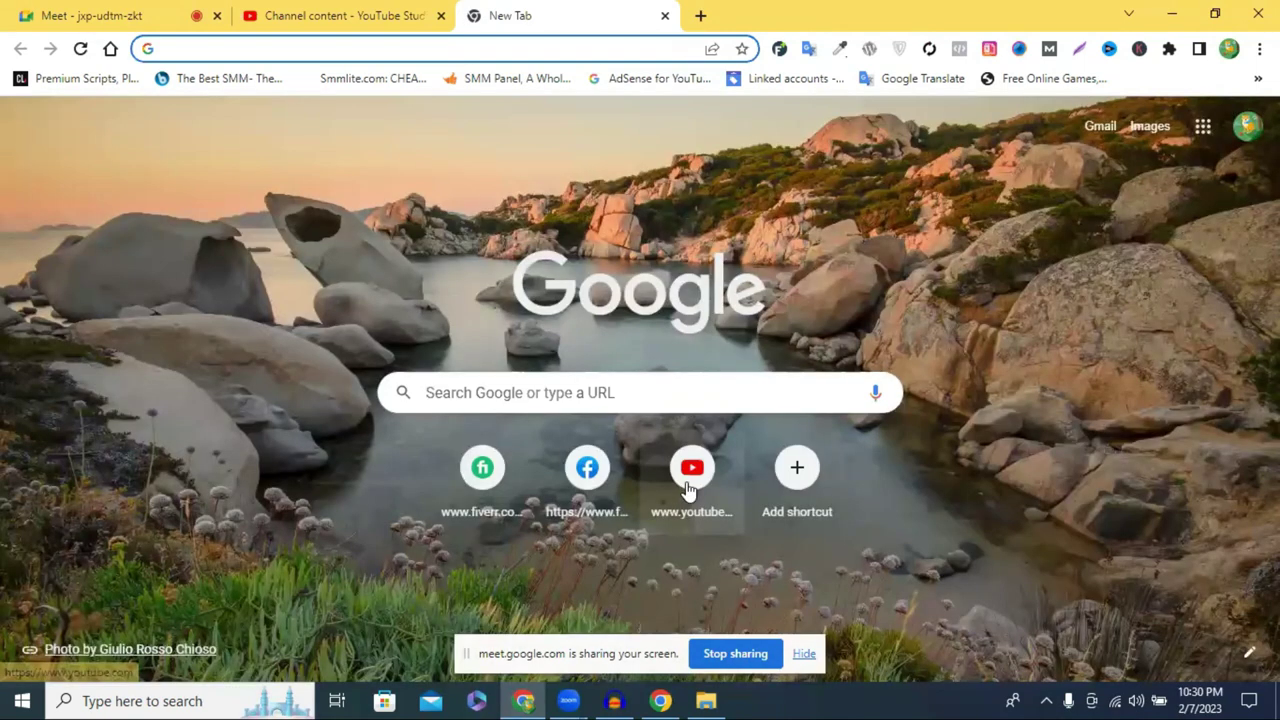
click(688, 490)
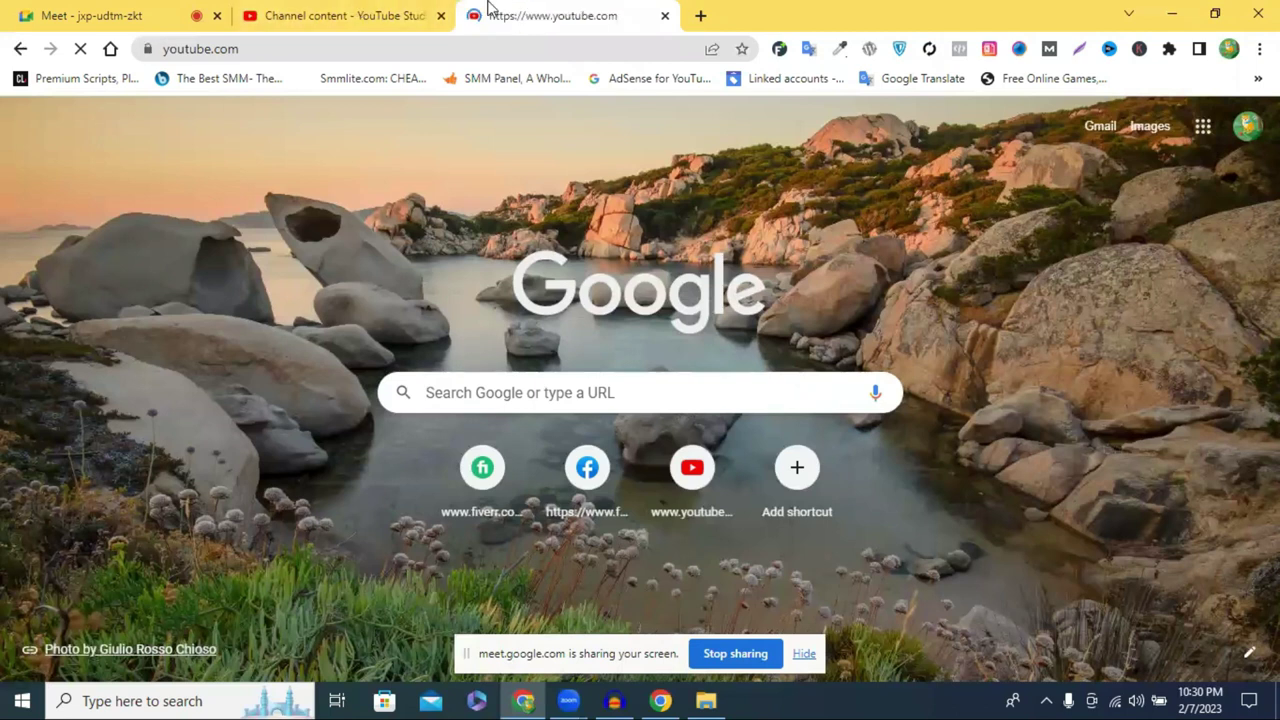
key(ctrl+shift+Tab)
click(495, 20)
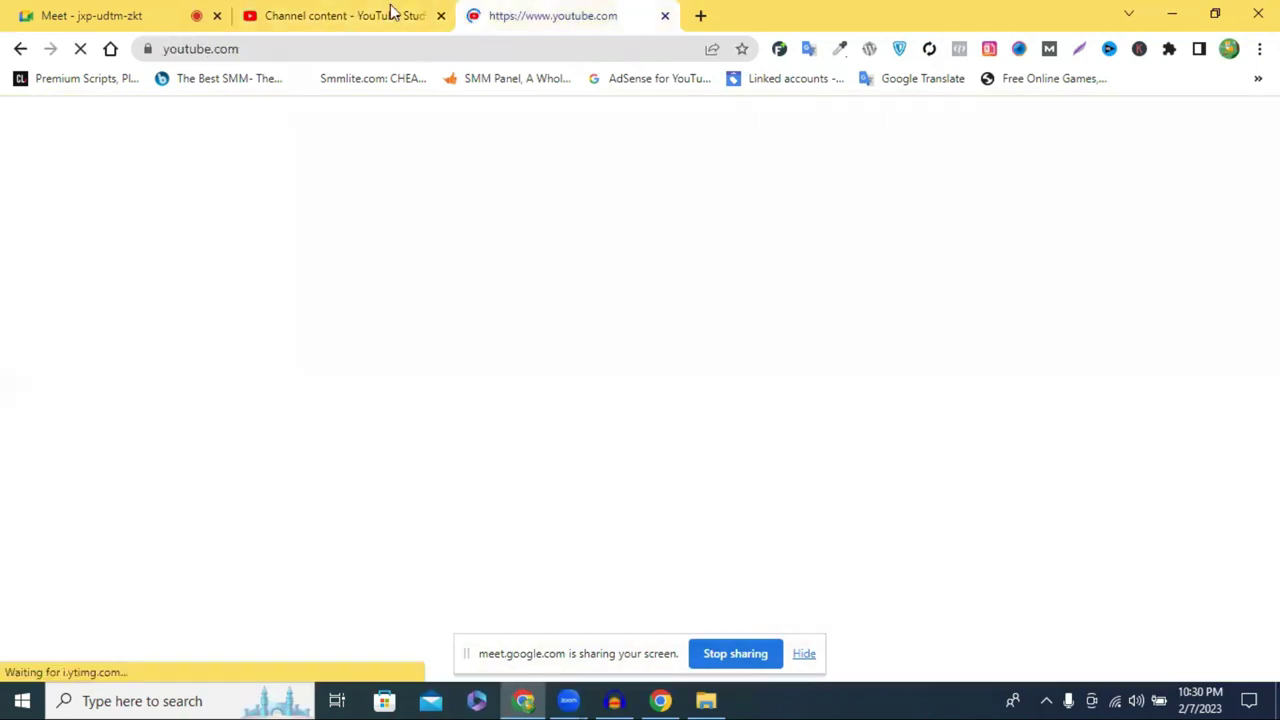
click(390, 14)
click(545, 14)
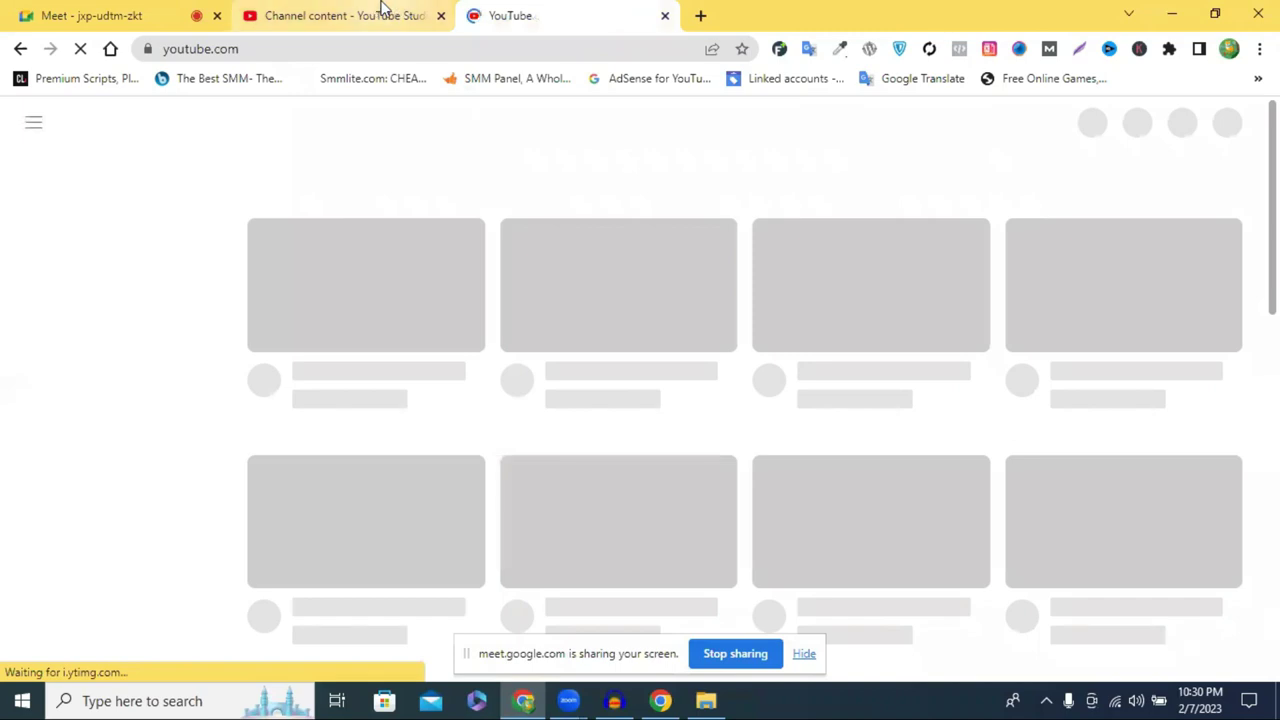
- Switch to the Meet call and try to mute the speaking participant's microphone from the people list
click(130, 12)
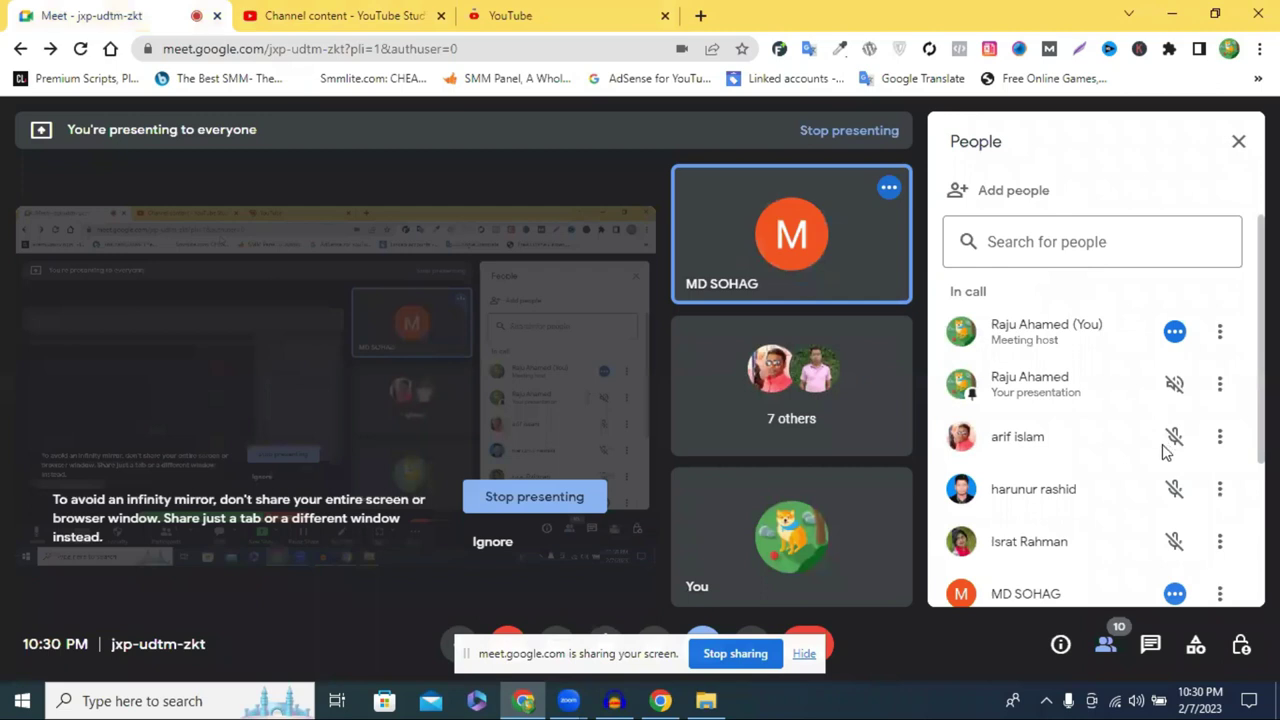
scroll(1165, 455, down, 1)
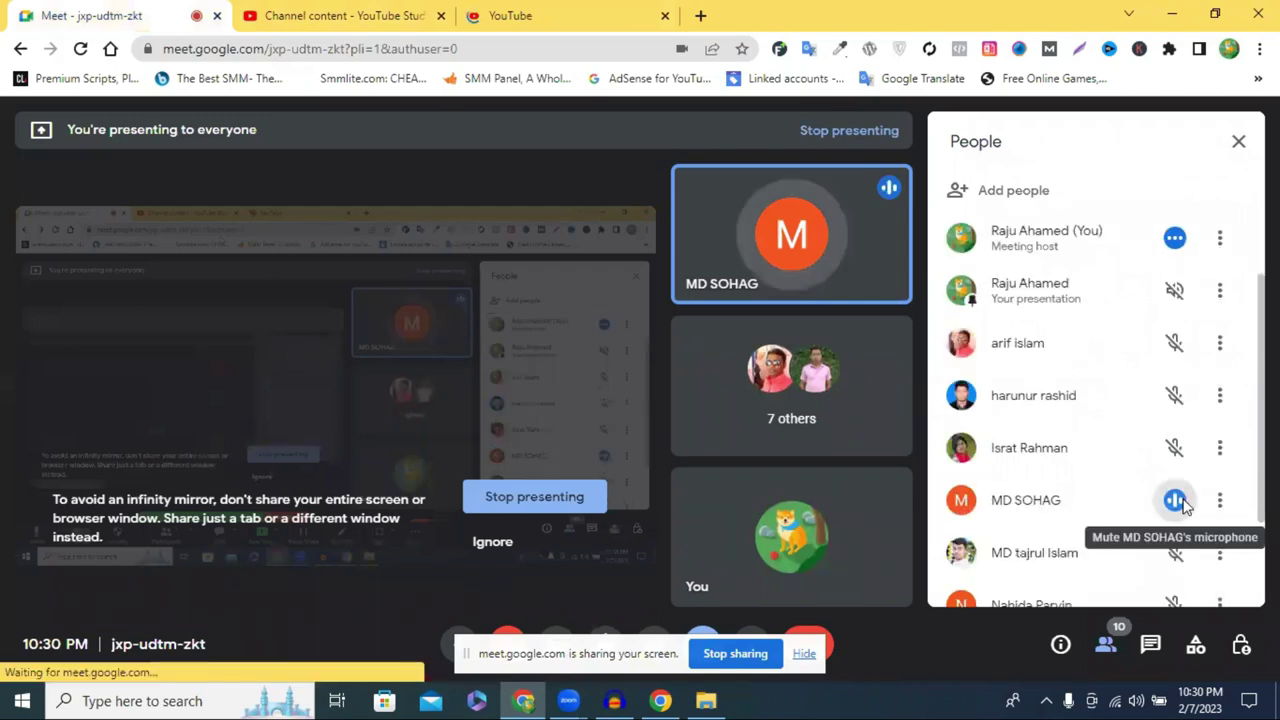
click(1182, 503)
click(705, 440)
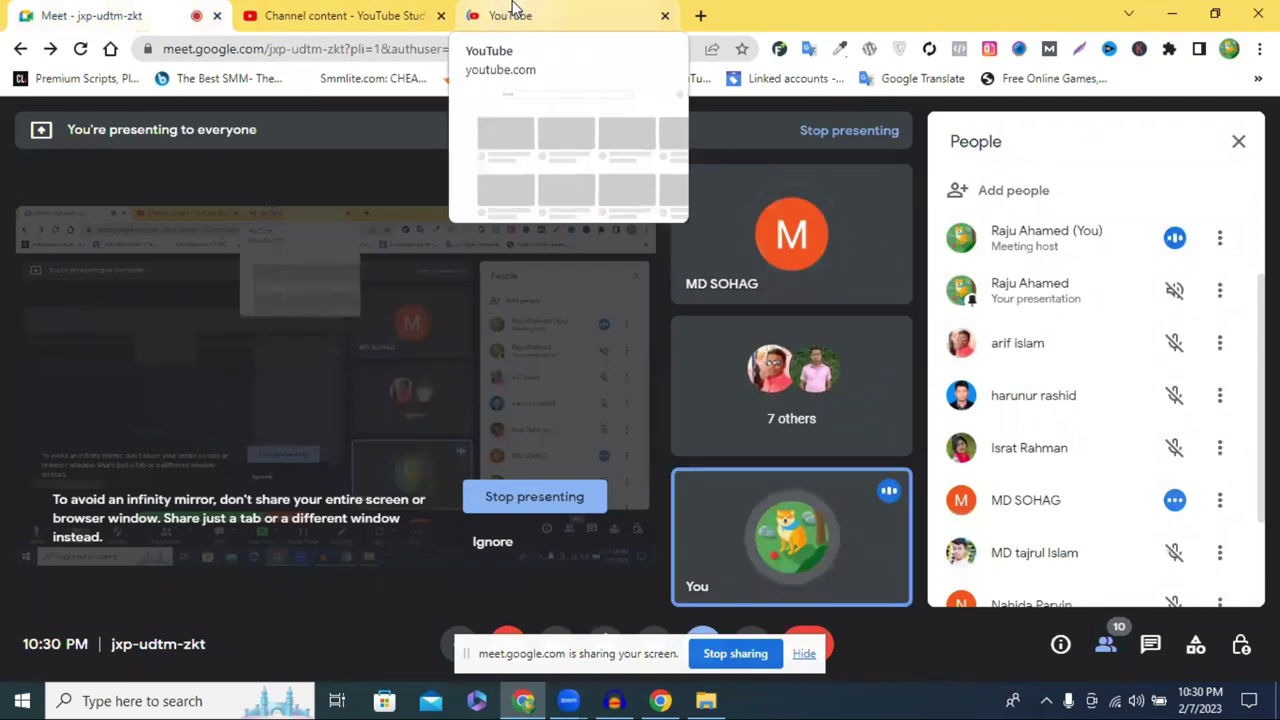
- Go to the Coo Crazy Kids channel on YouTube and open its "Best Learning Video for Toddlers" video
click(511, 12)
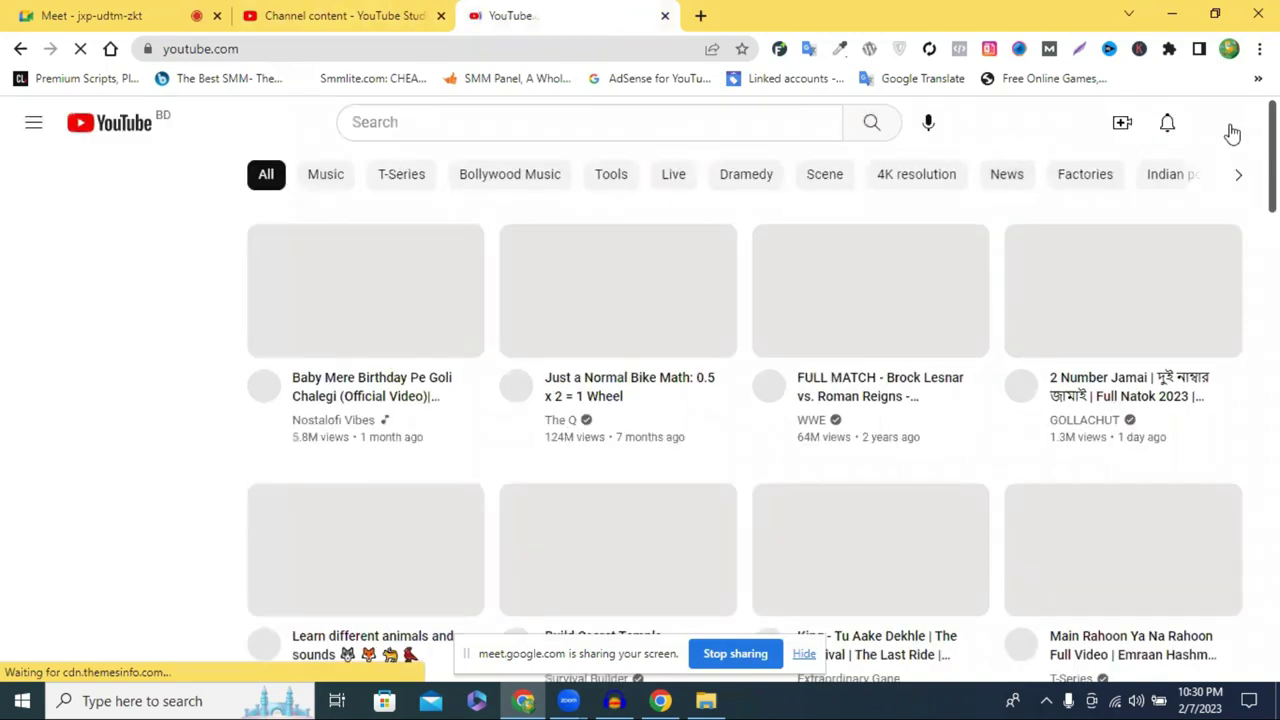
click(1232, 133)
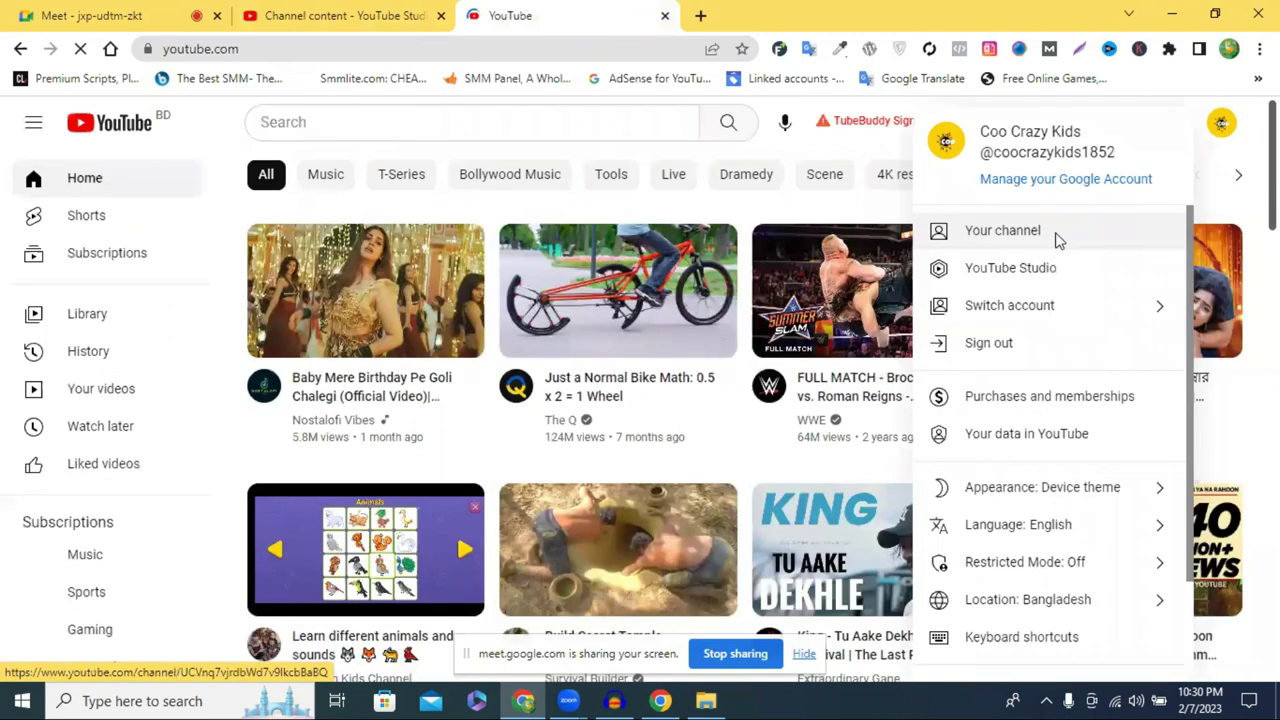
click(1055, 240)
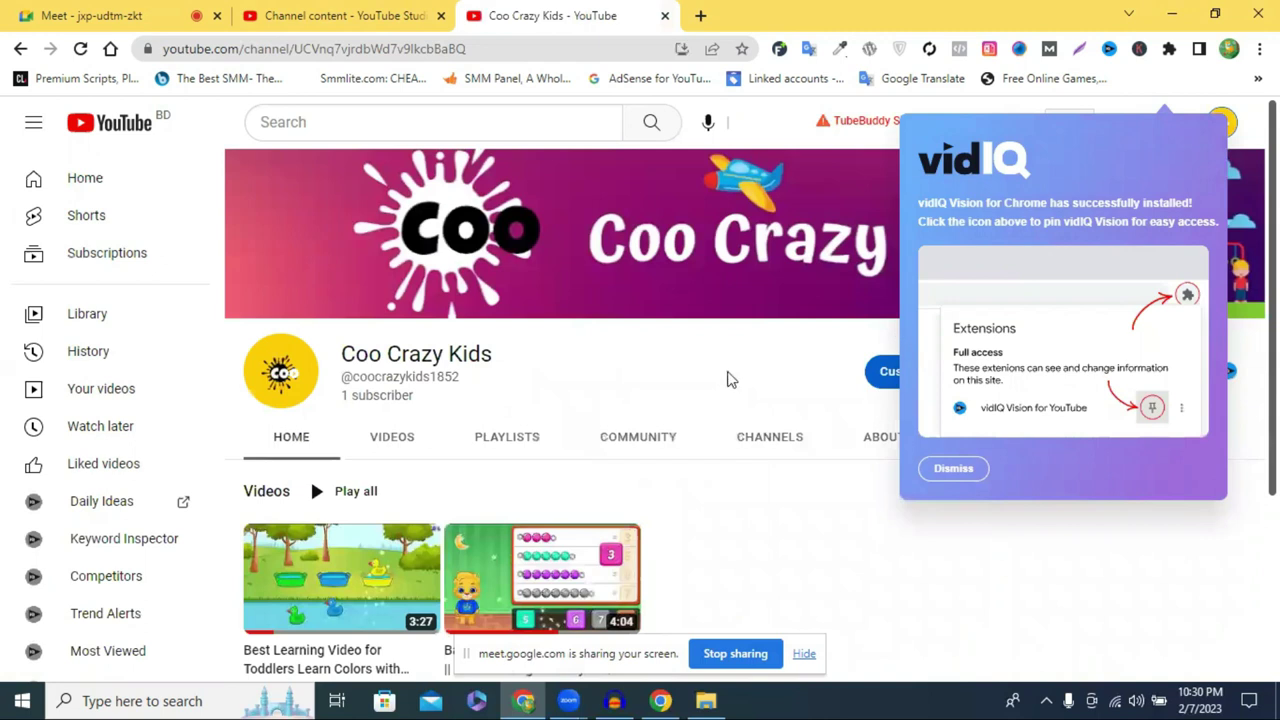
scroll(371, 480, down, 1)
scroll(320, 405, down, 1)
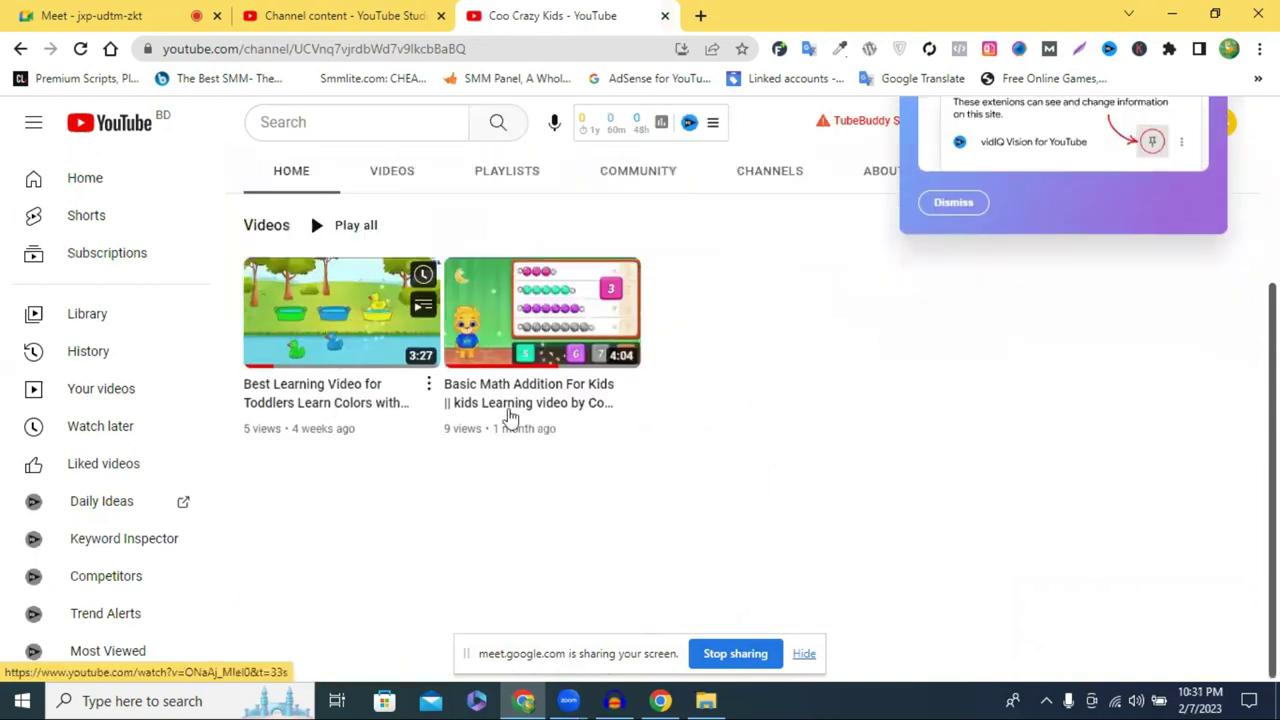
click(310, 400)
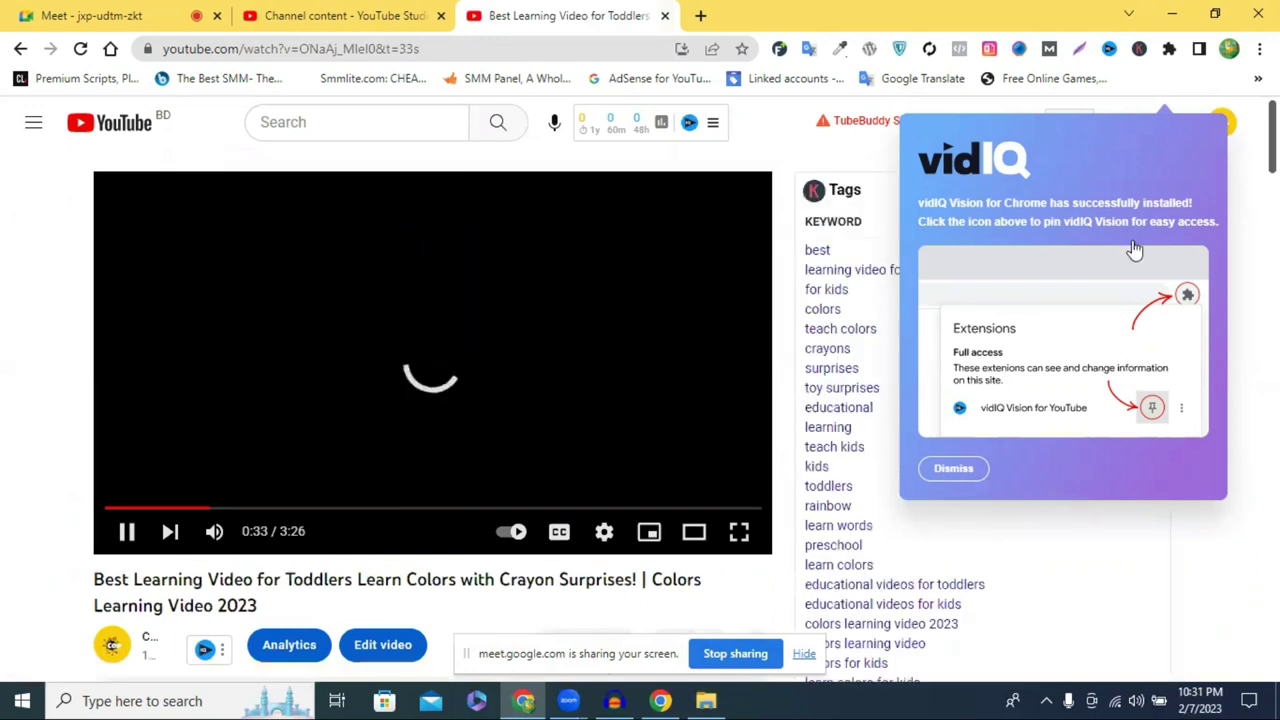
- Dismiss the vidIQ installation notice, copy the full title of the open video, and pause playback
click(953, 470)
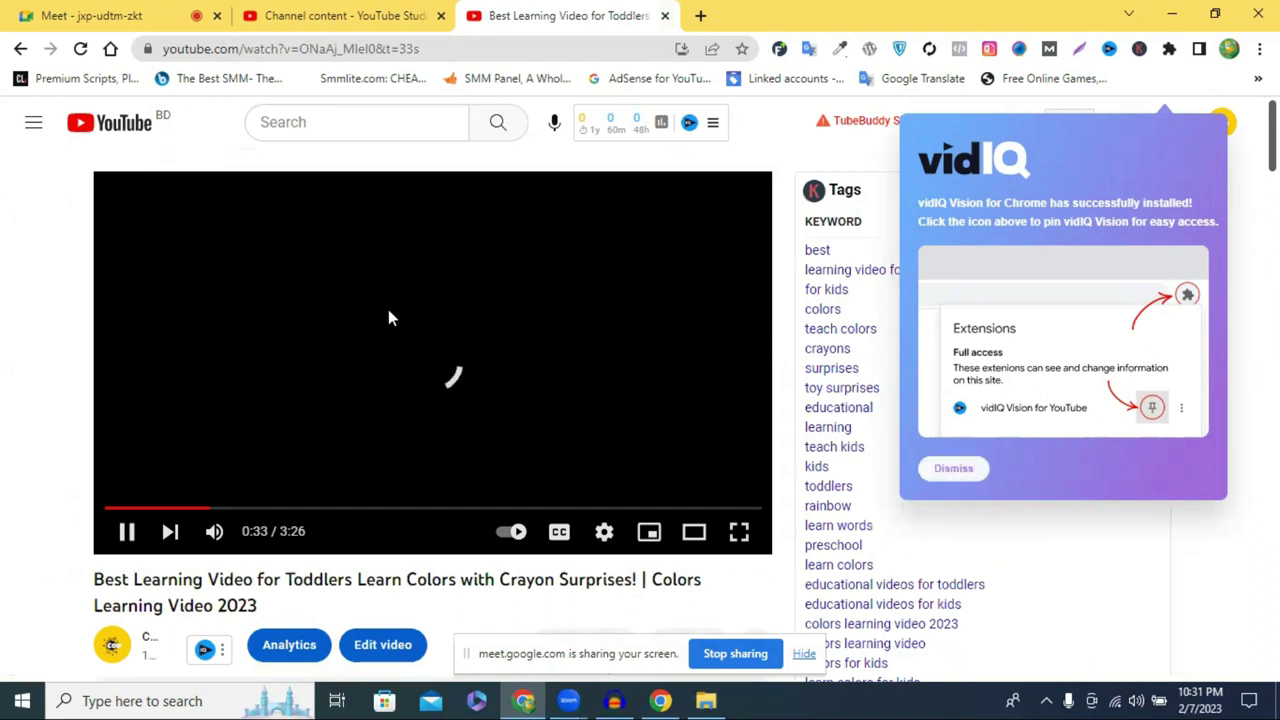
scroll(388, 330, down, 1)
scroll(249, 220, down, 3)
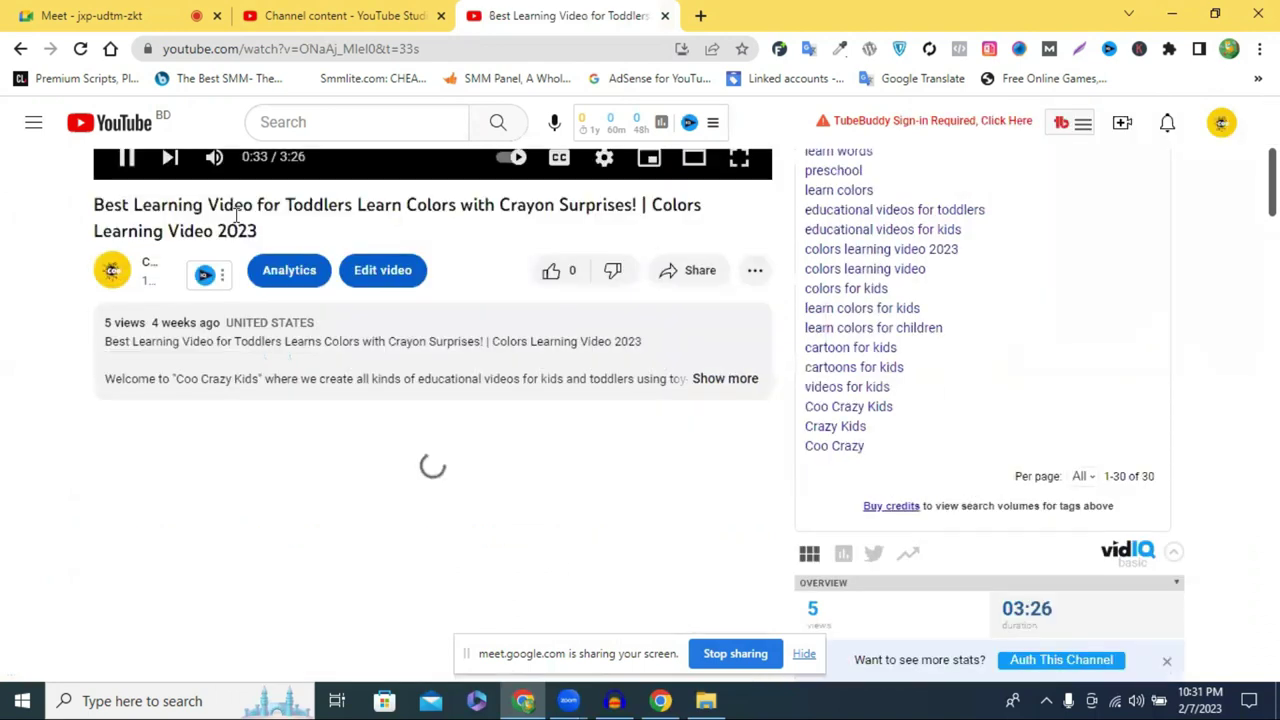
triple_click(237, 218)
key(ctrl+c)
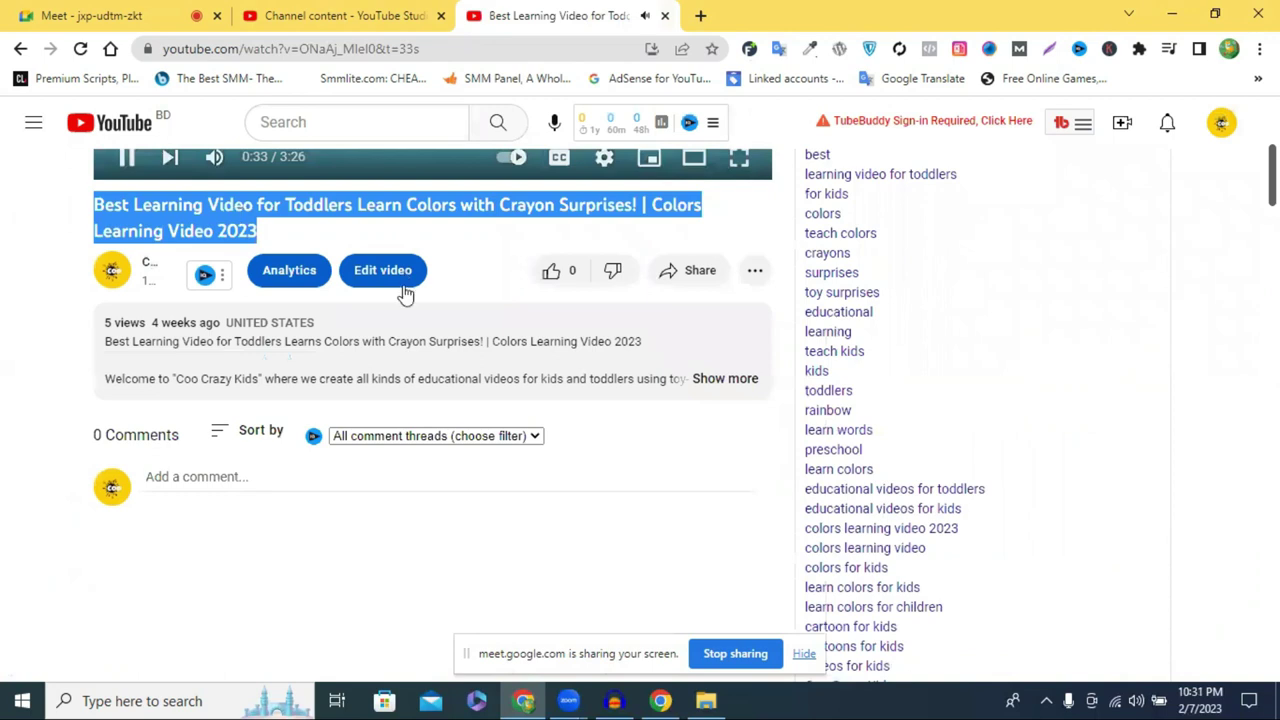
scroll(358, 279, up, 3)
click(358, 279)
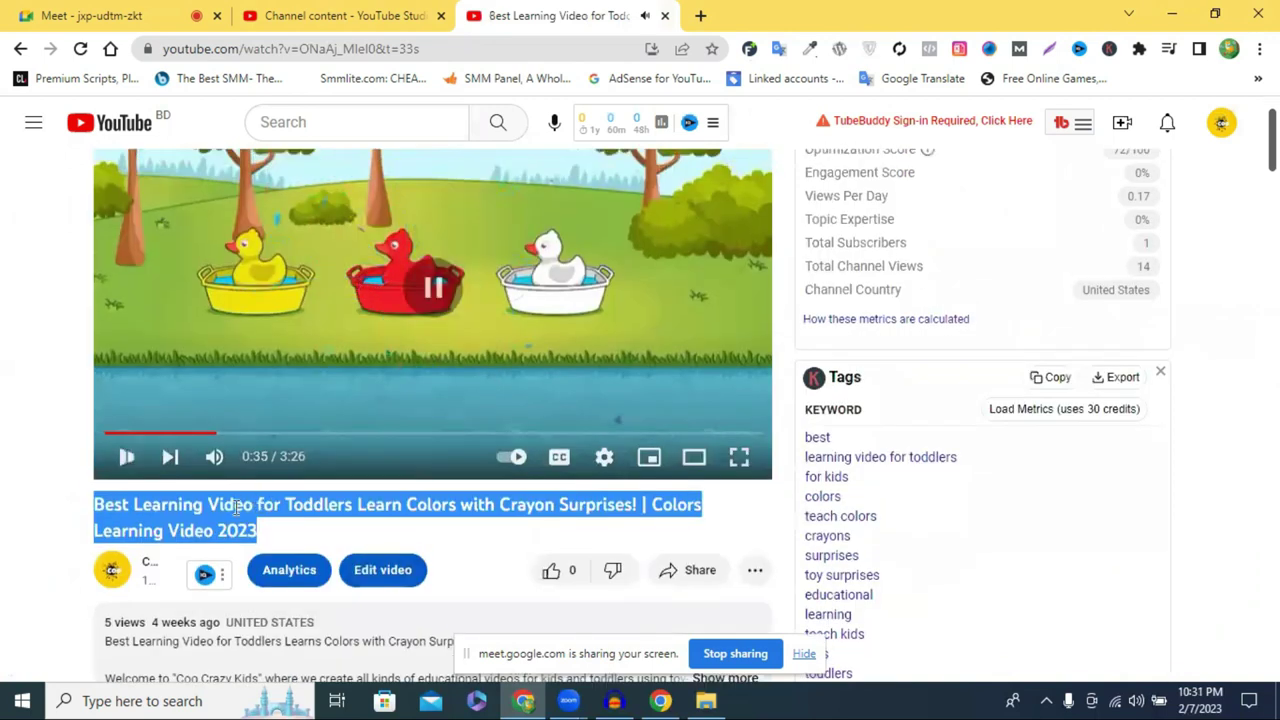
- Set the upload's title and first description line to "Best Learning Video for Toddlers Learn Colors with Crayon Surprises! | Colors Learning Video 2023"
click(355, 10)
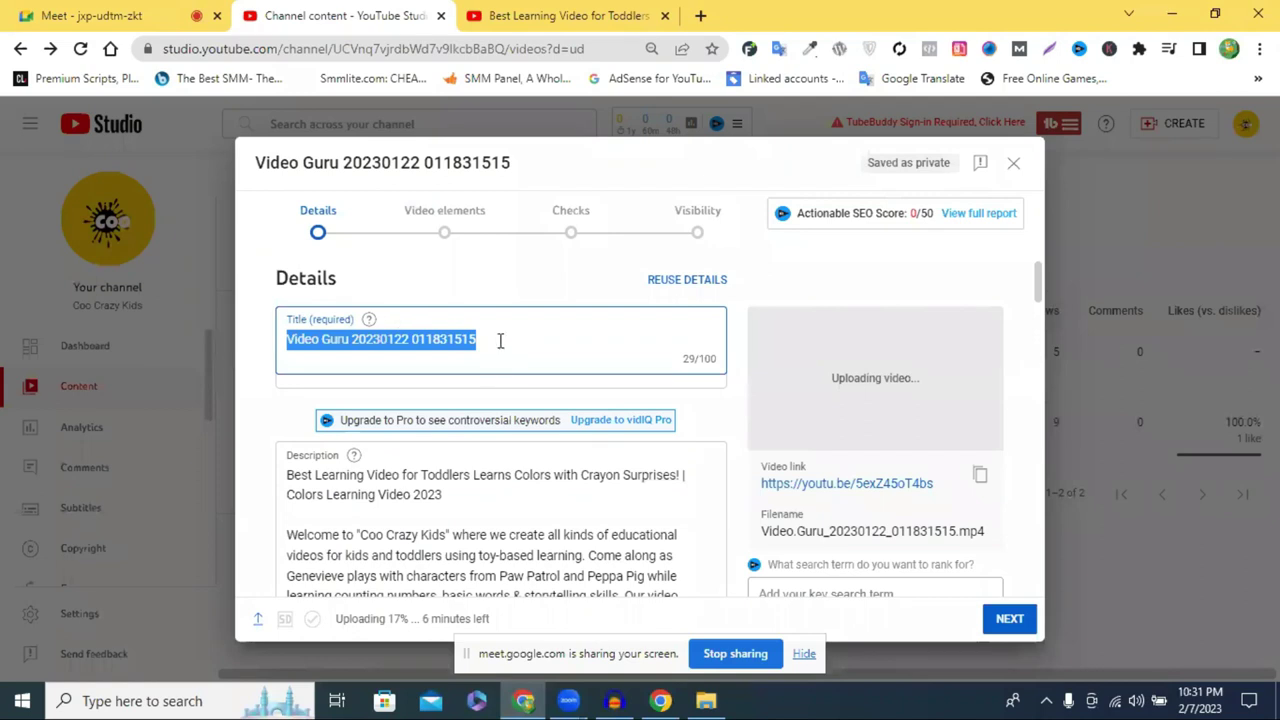
key(ctrl+v)
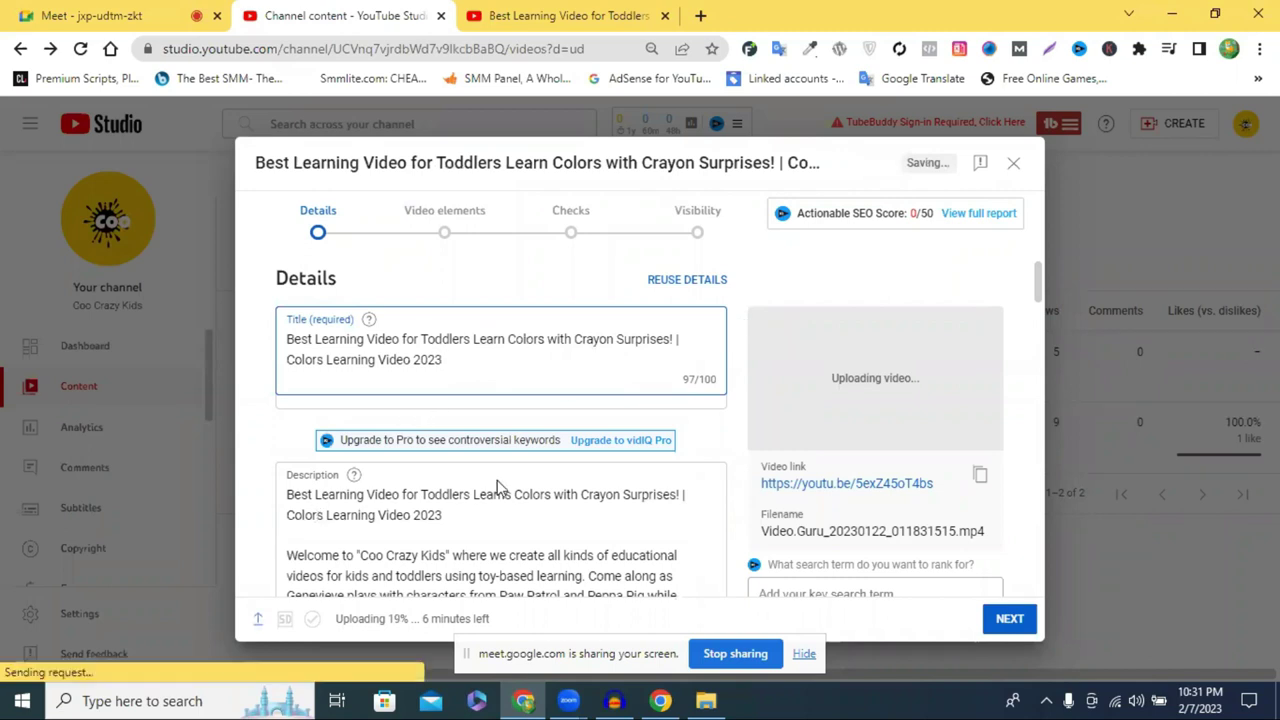
scroll(866, 404, down, 1)
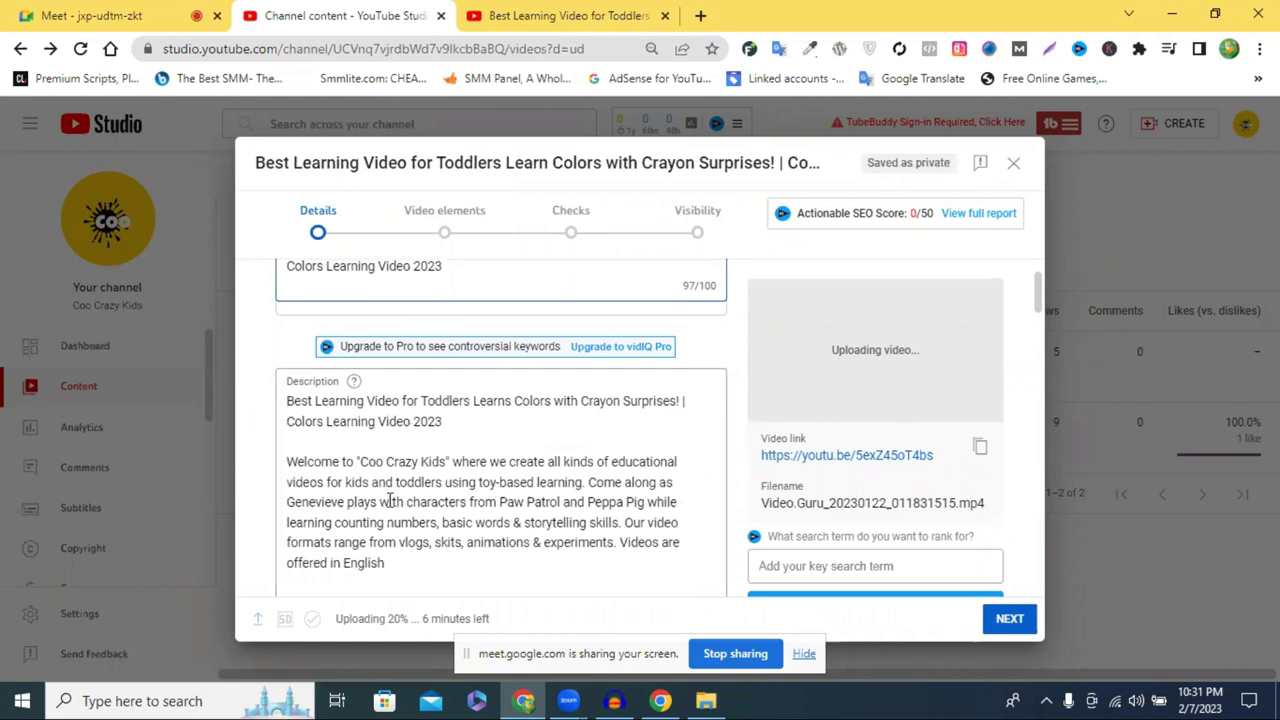
scroll(377, 507, up, 1)
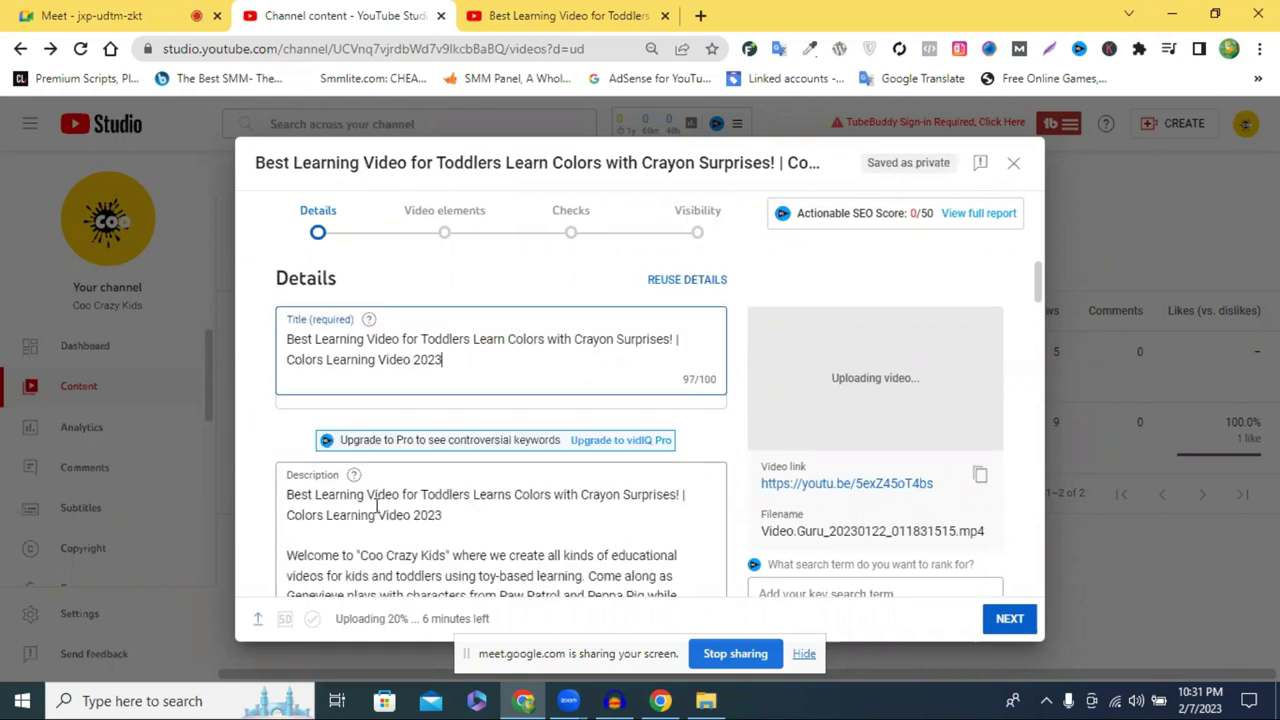
triple_click(377, 507)
click(377, 507)
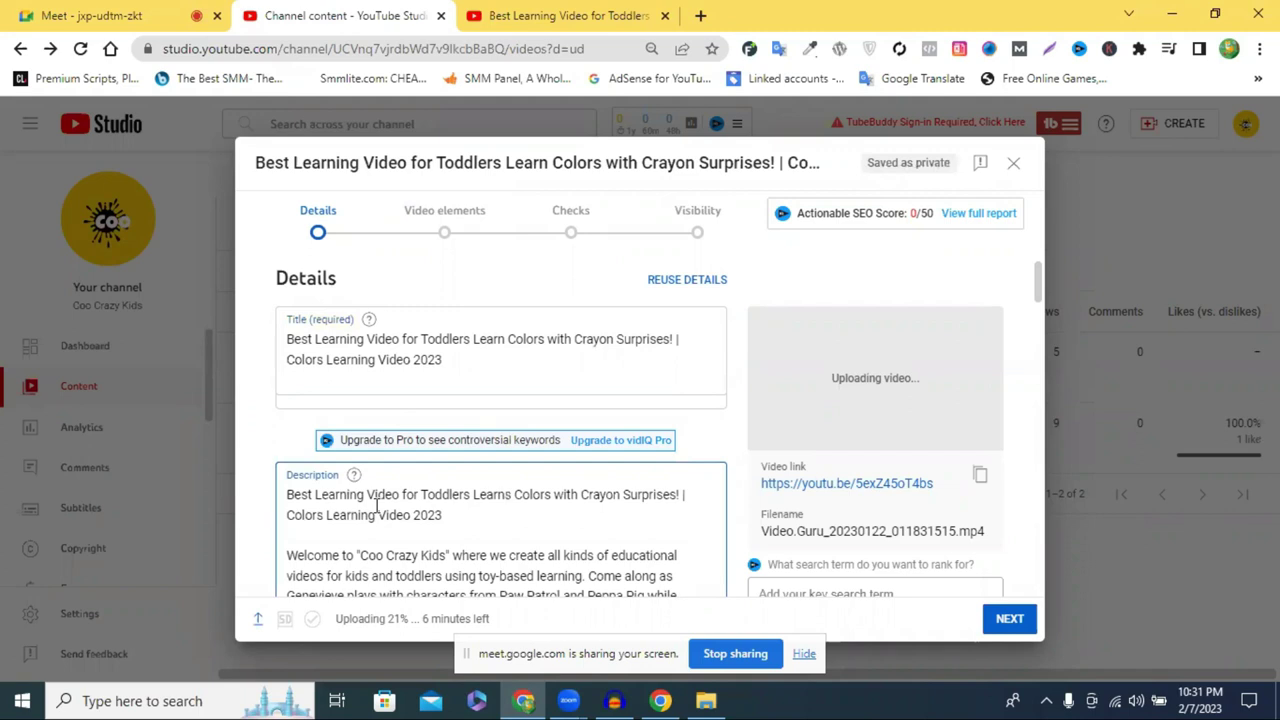
triple_click(377, 507)
click(377, 507)
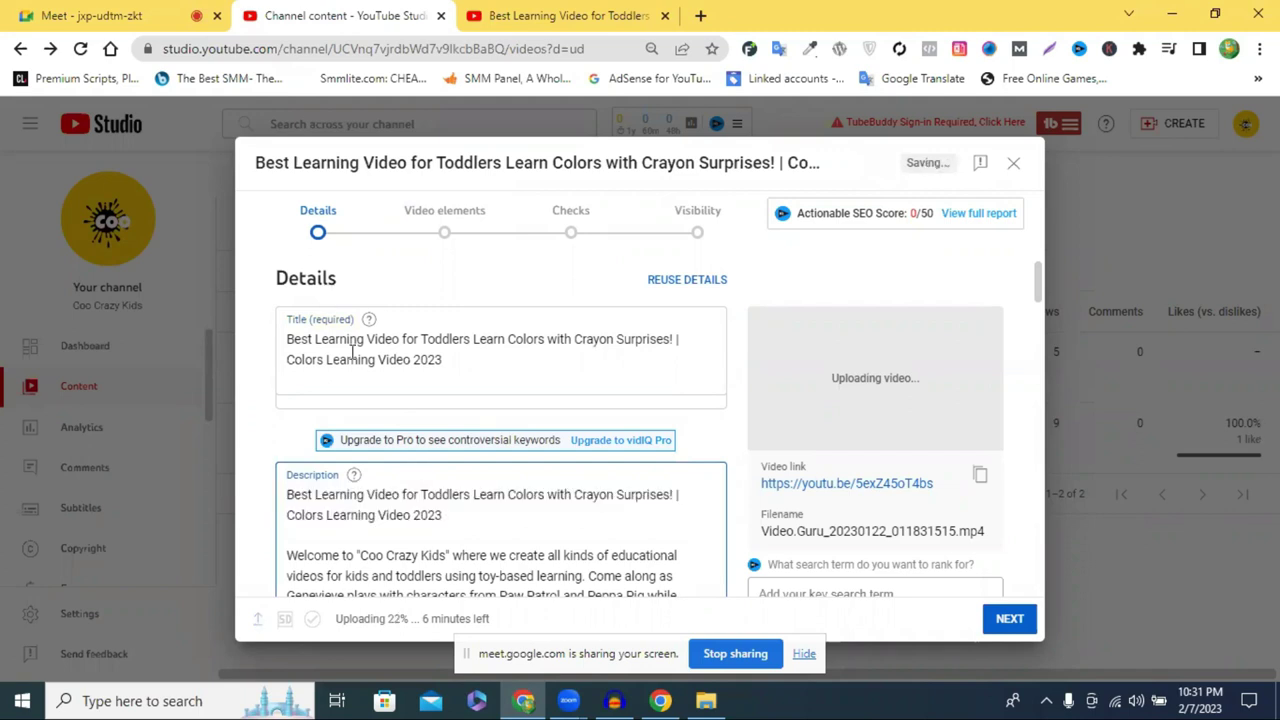
- Highlight the upload's full title text and review it against the description below
drag(288, 339, 452, 372)
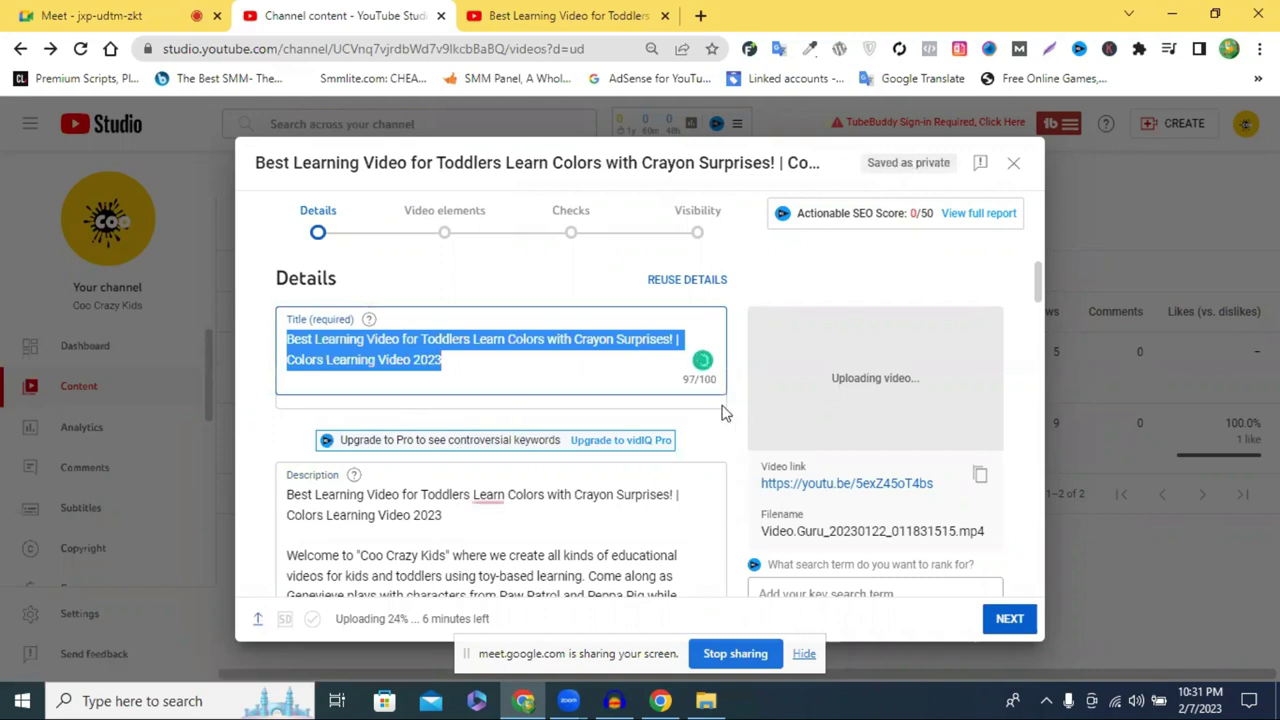
scroll(717, 406, down, 2)
scroll(717, 406, up, 2)
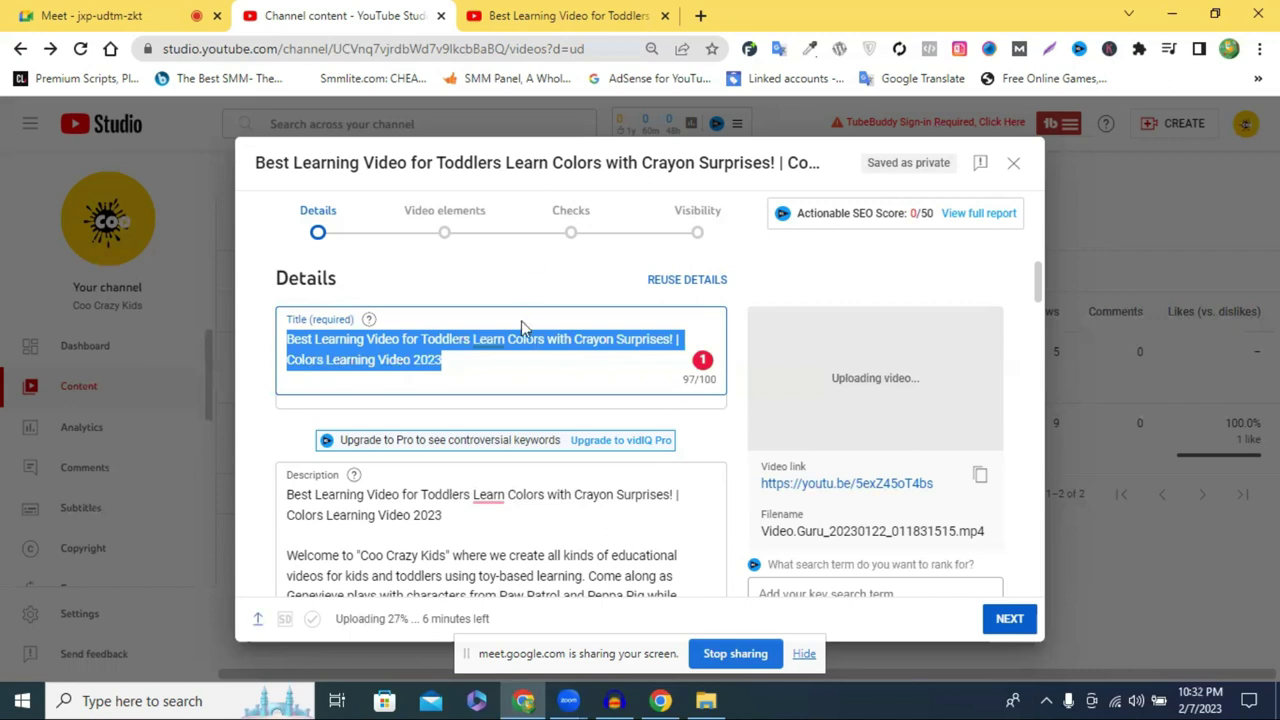
- Open the Coo Crazy Kids channel page in a new tab from the YouTube video page
click(548, 8)
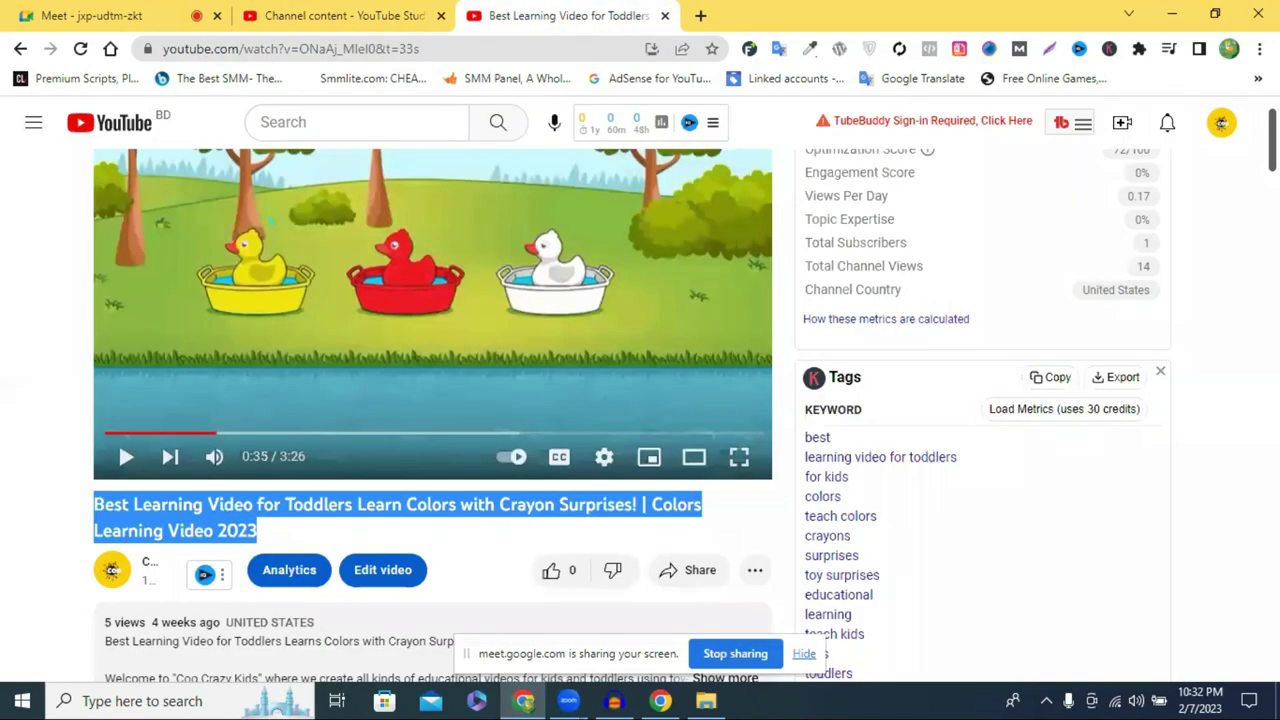
click(1221, 127)
middle_click(1037, 243)
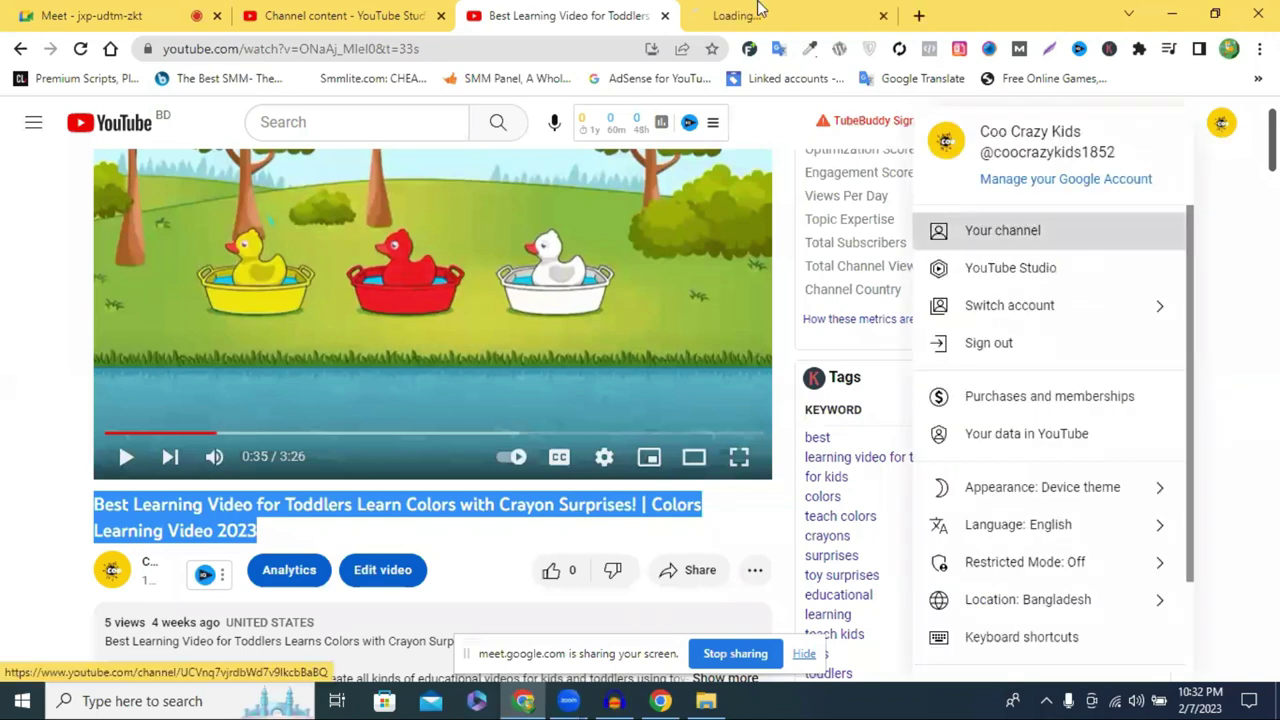
click(758, 12)
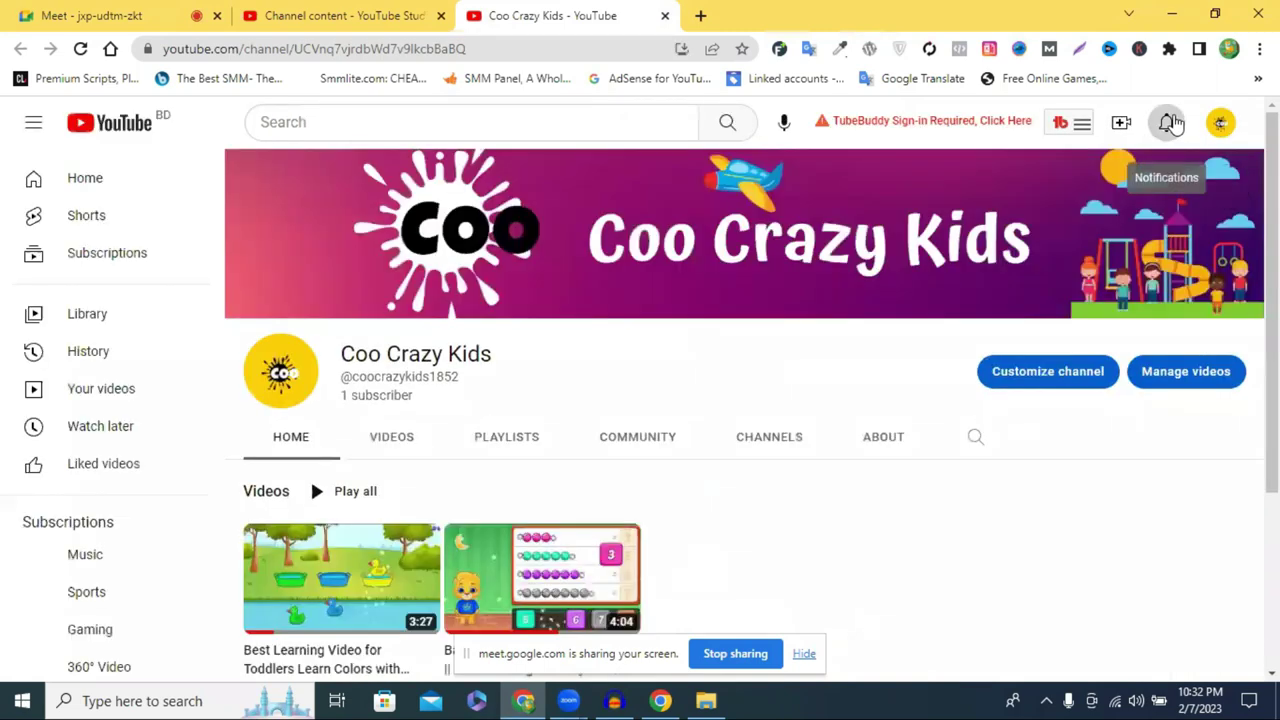
click(1168, 122)
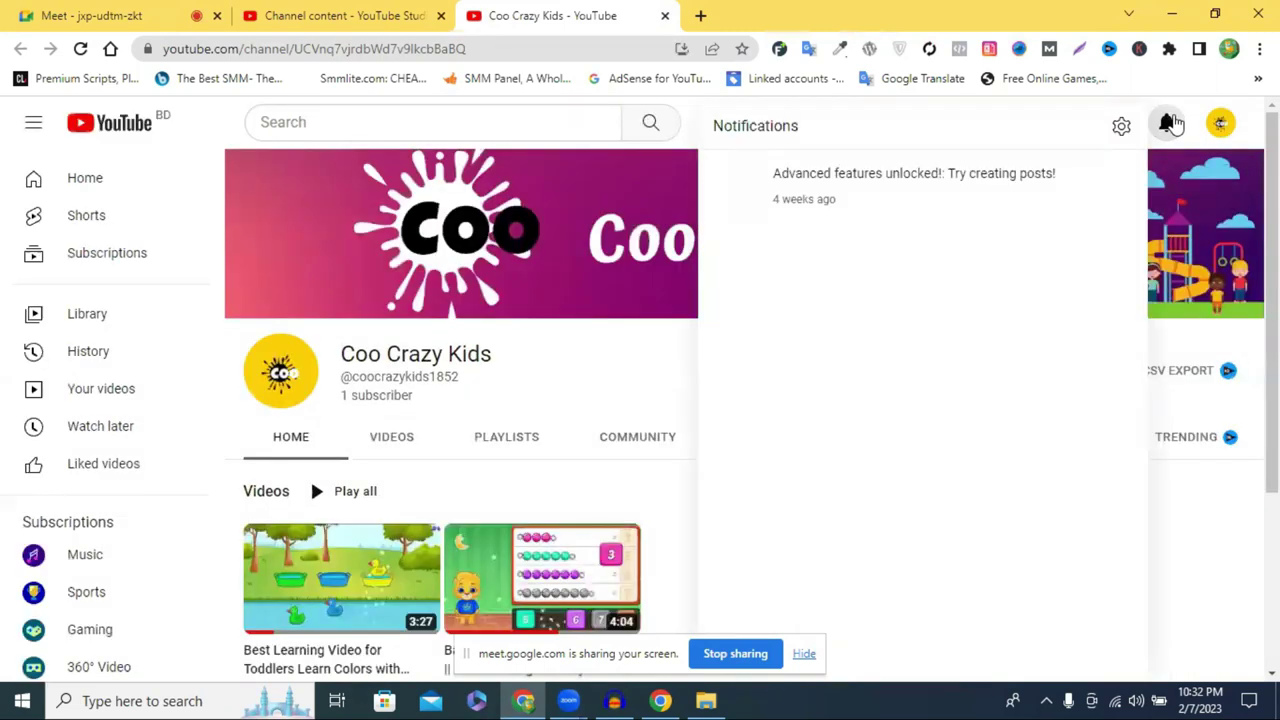
click(307, 119)
text(f)
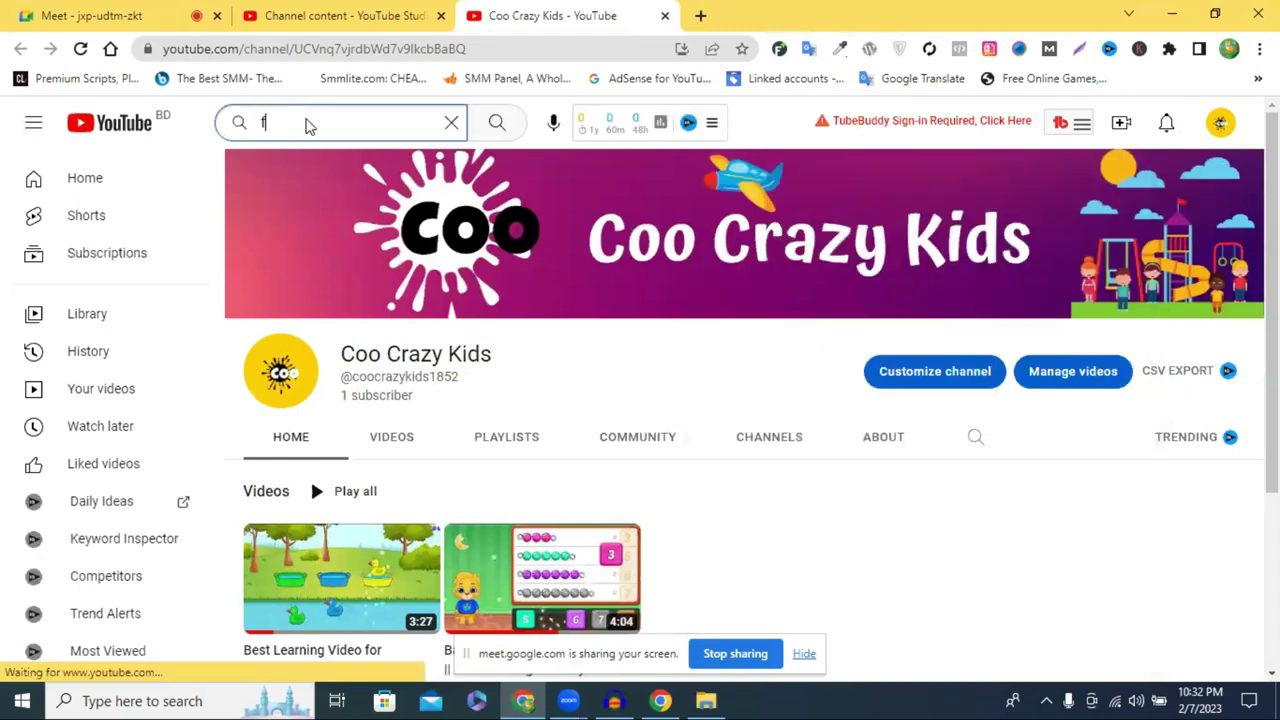
key(BackSpace)
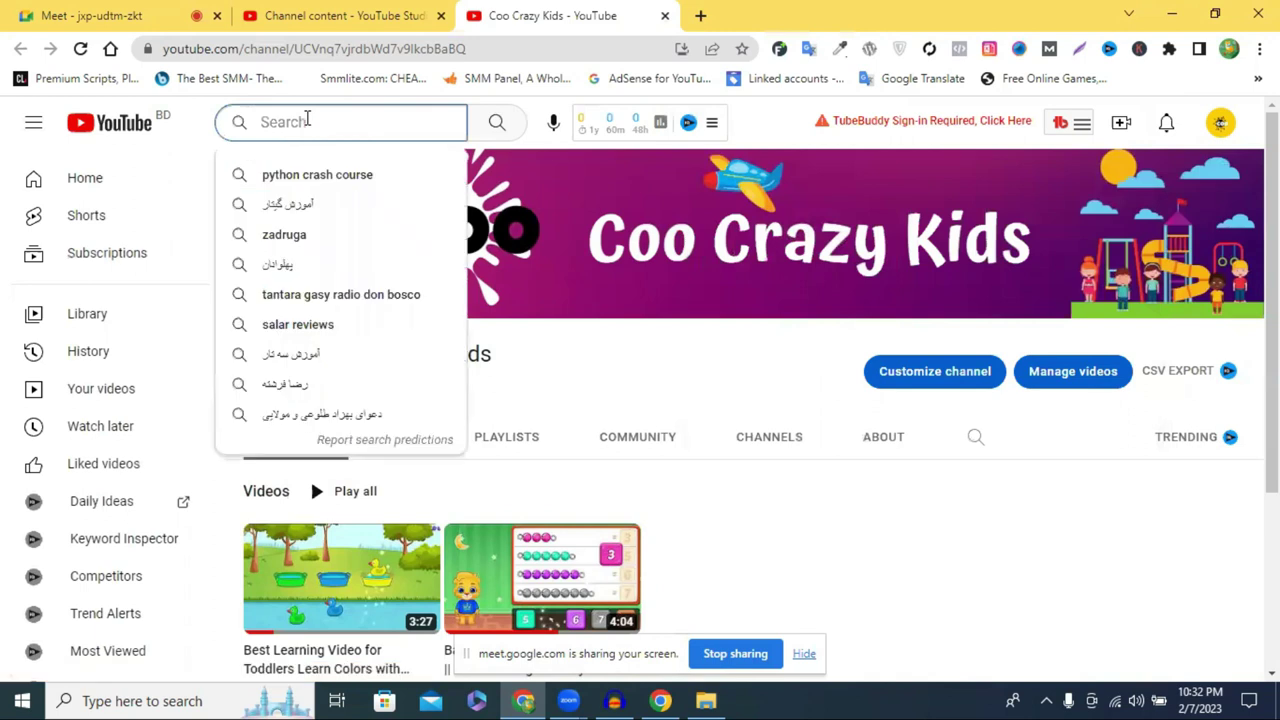
text(b)
key(BackSpace)
text(fl)
text(v)
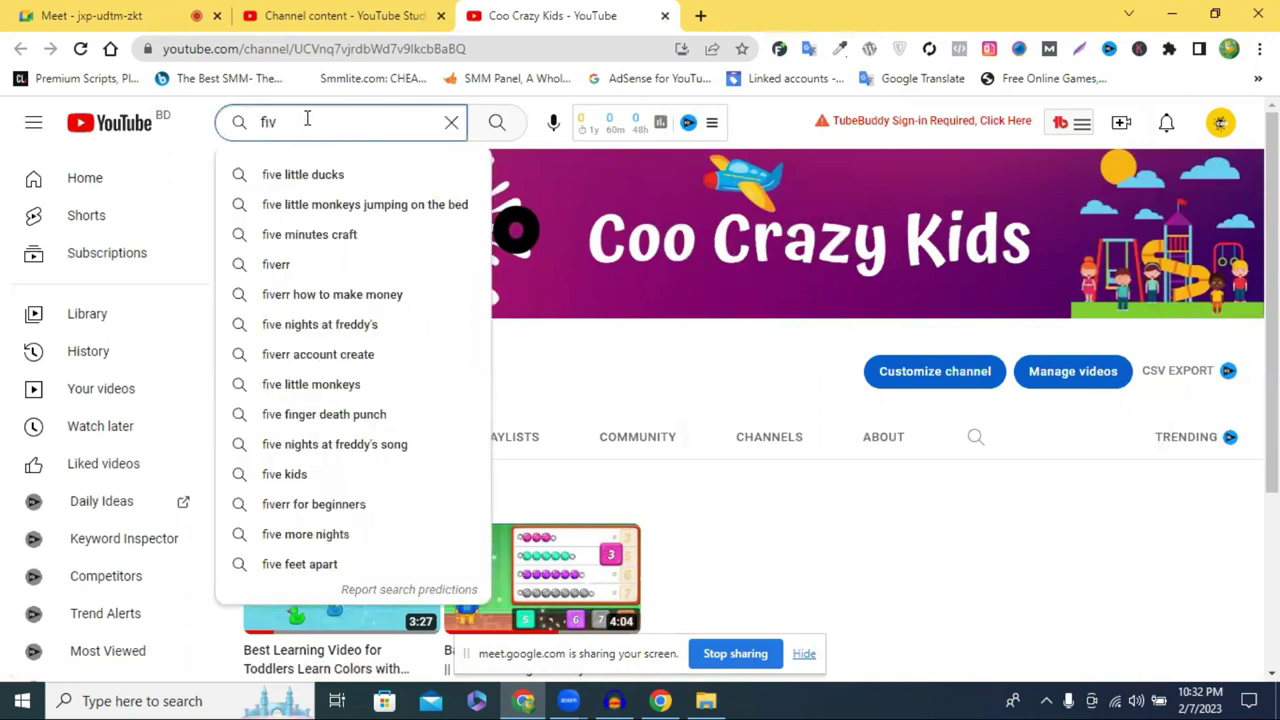
key(BackSpace)
key(BackSpace)
key(BackSpace)
- Search YouTube for "brief fiverr"
text(b)
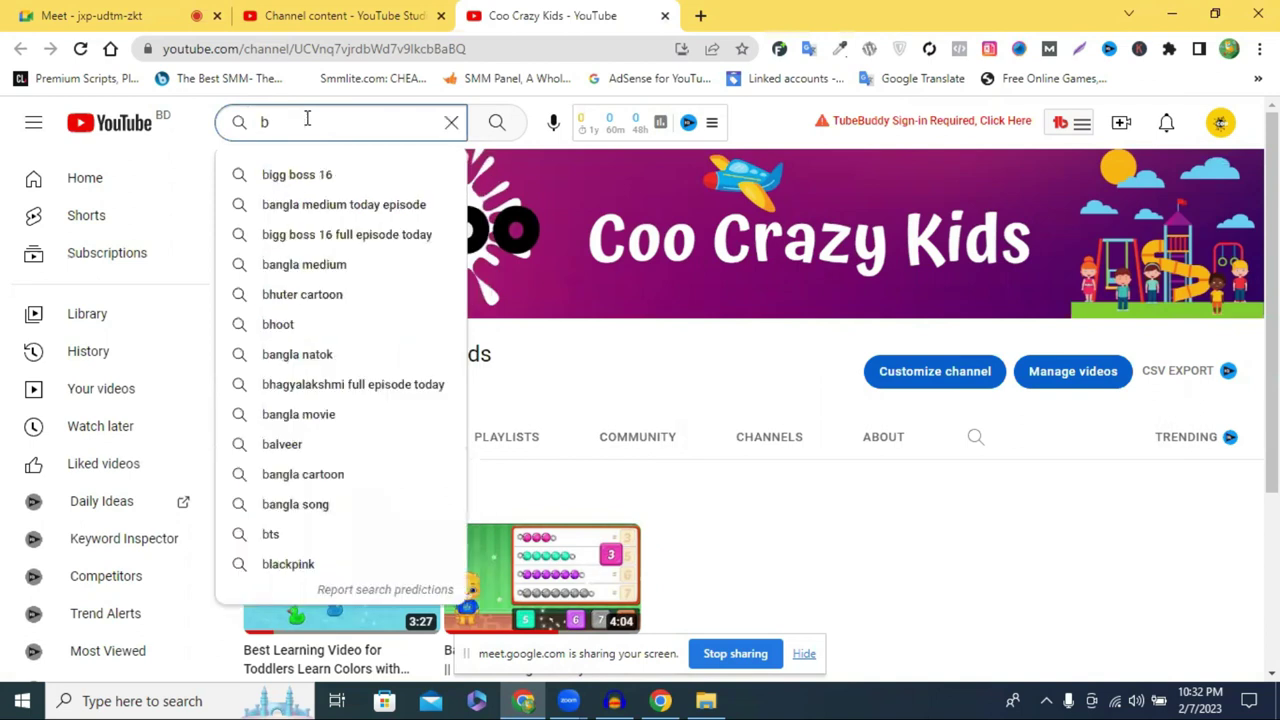
text(reif)
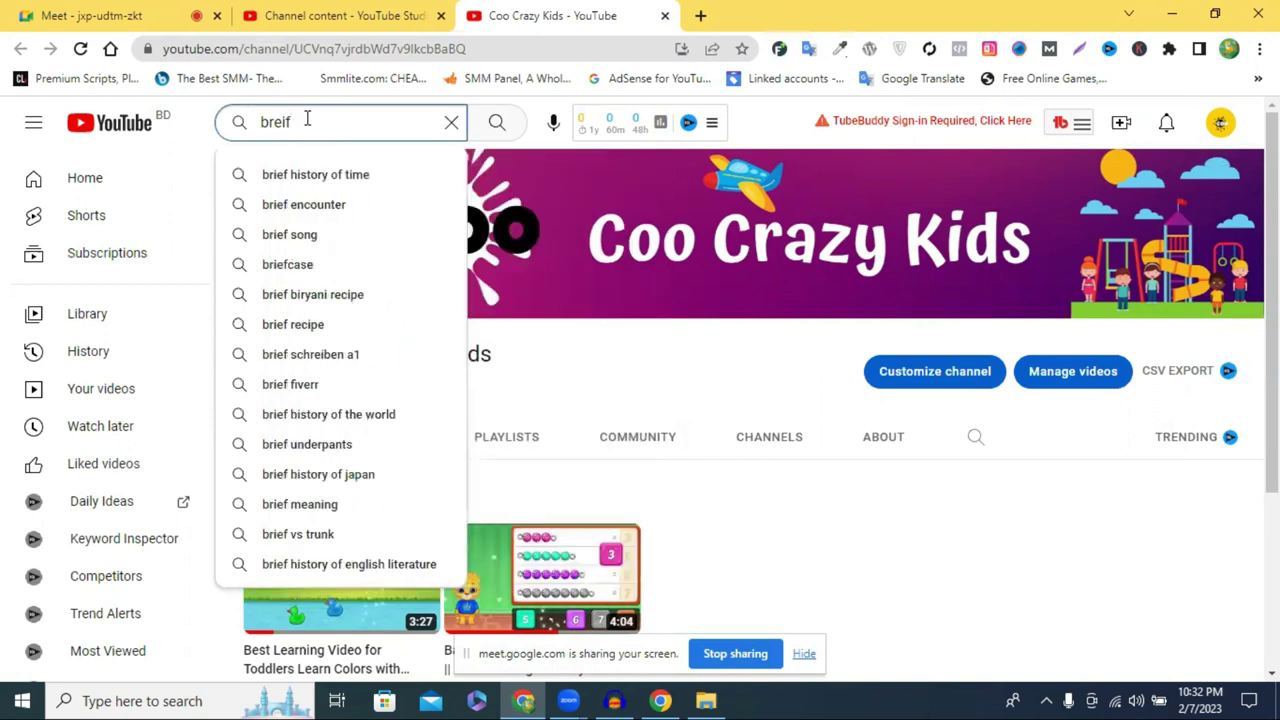
text( fiverr)
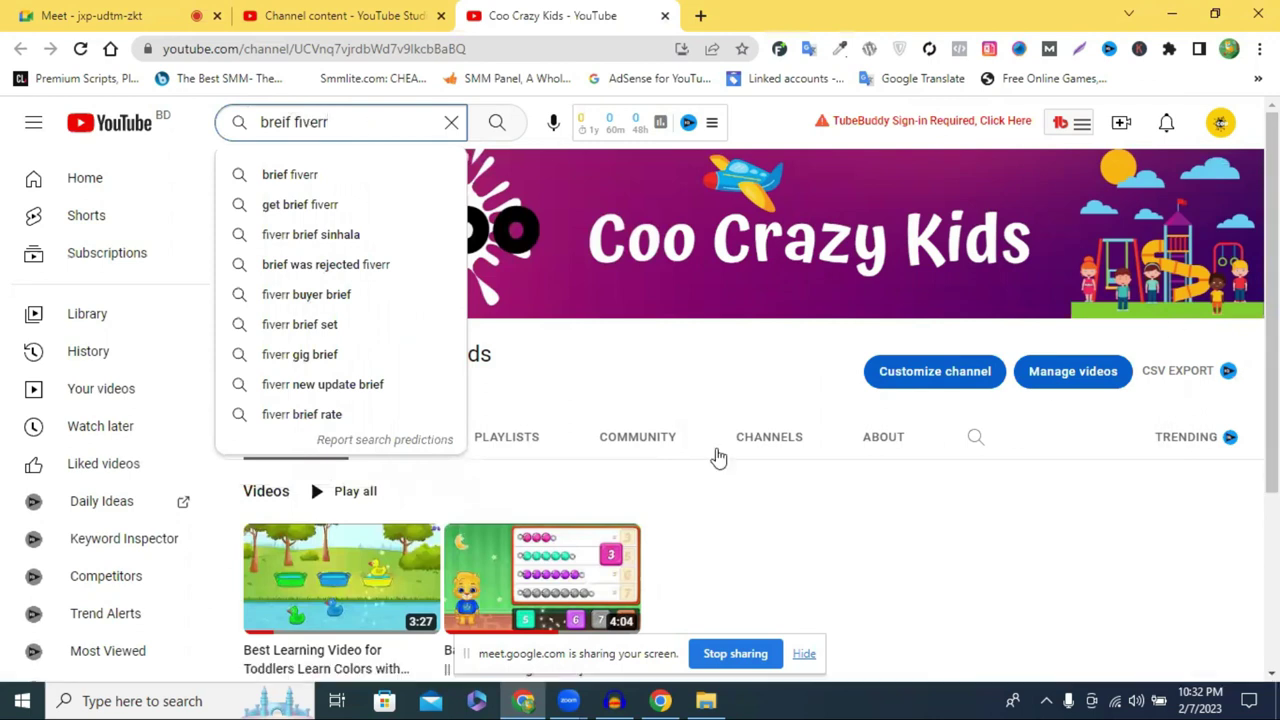
click(343, 177)
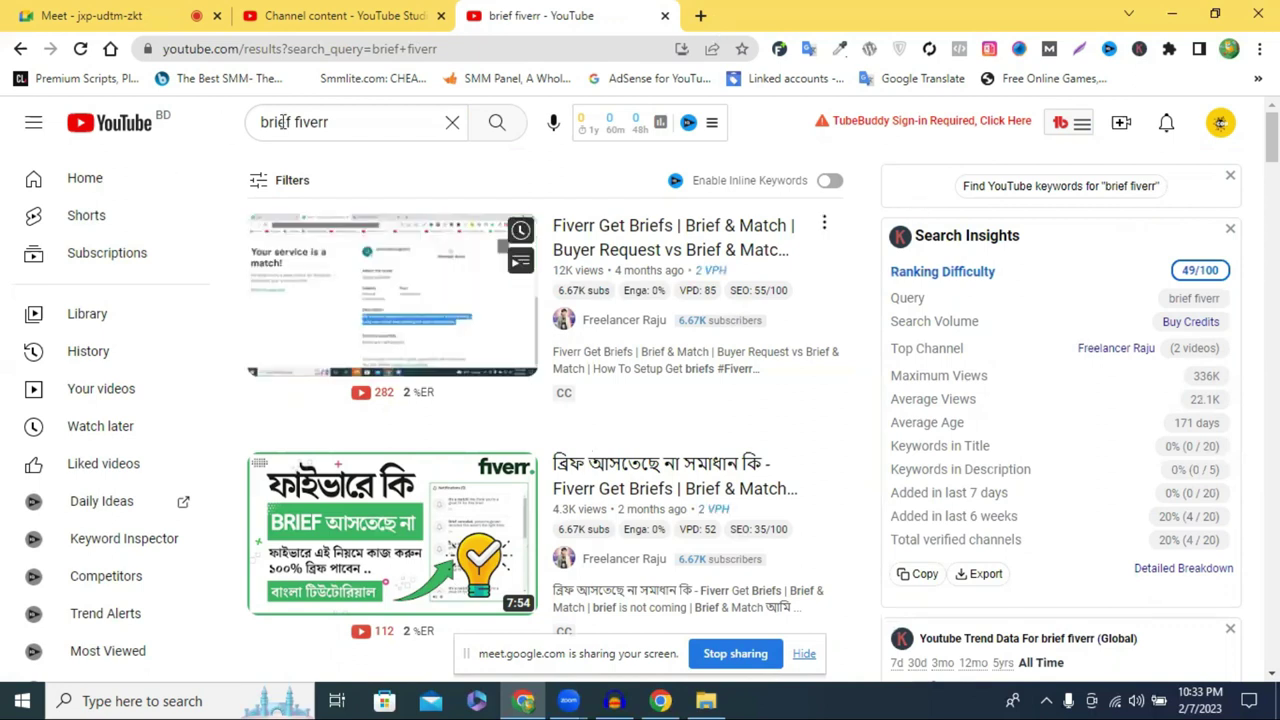
- Open the first search result, "Fiverr Get Briefs | Brief & Match | Buyer Request vs Brief & Match", and pause playback
click(324, 122)
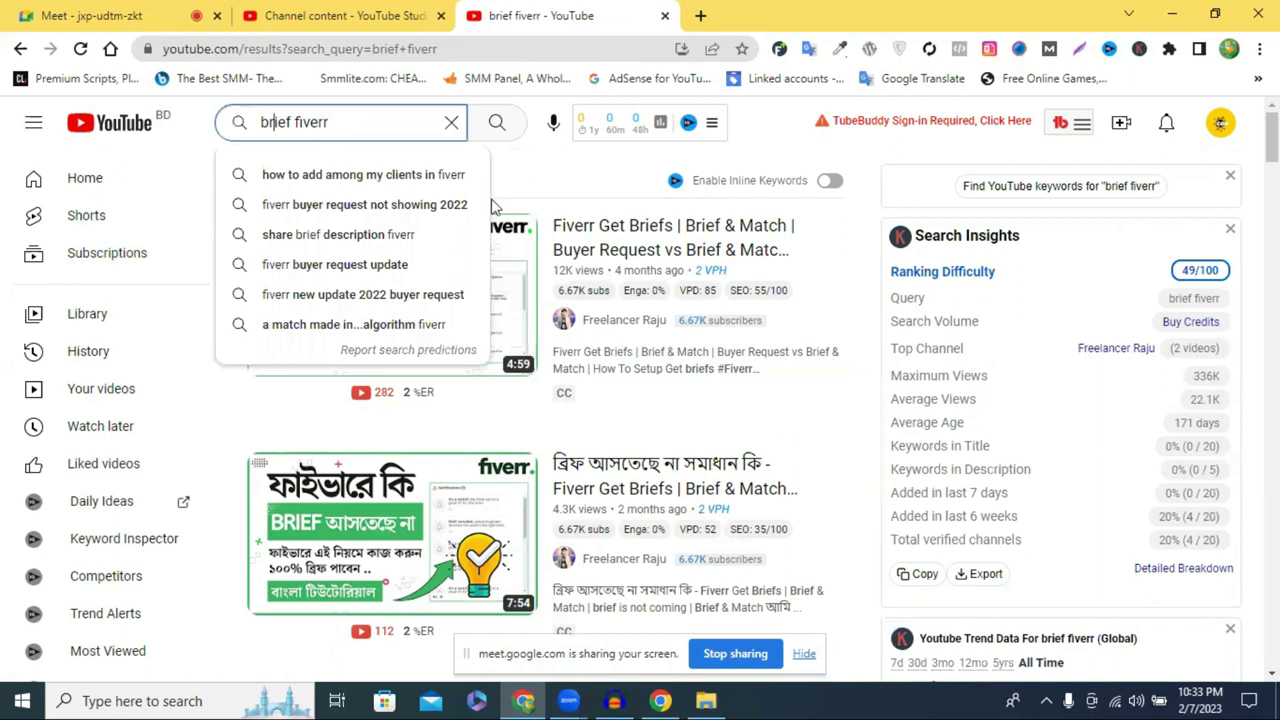
drag(334, 124, 269, 123)
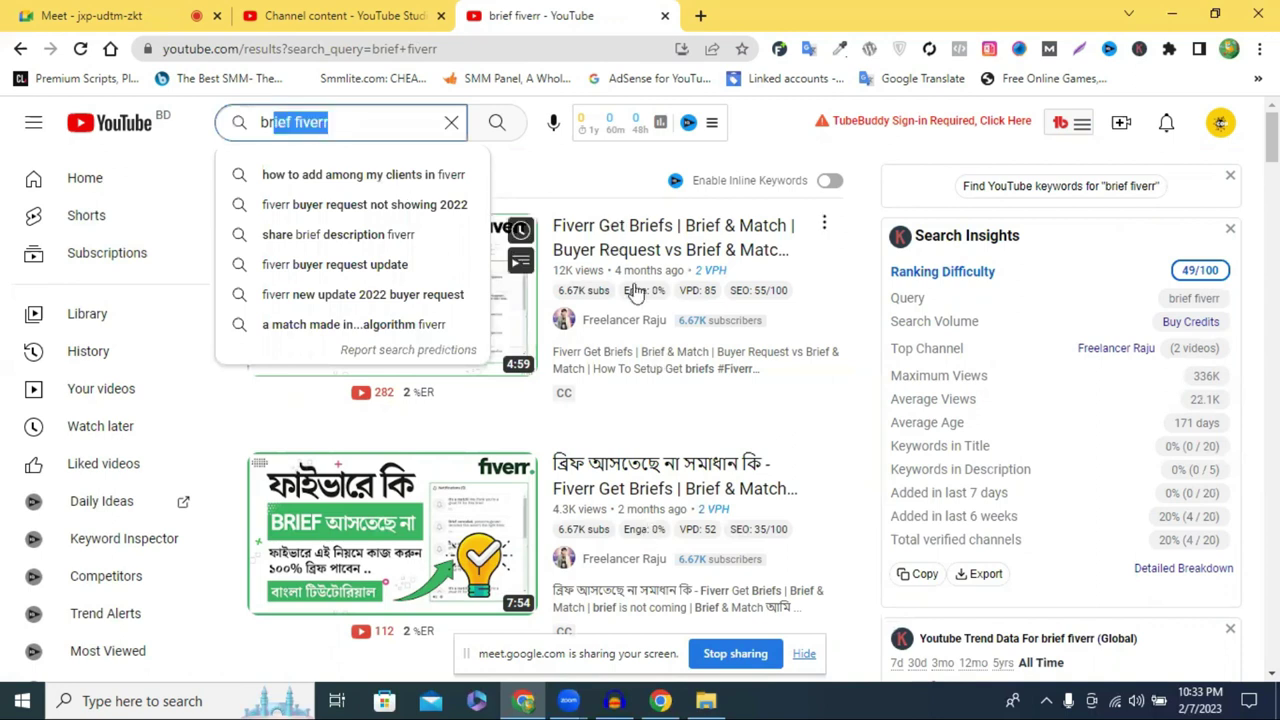
click(628, 246)
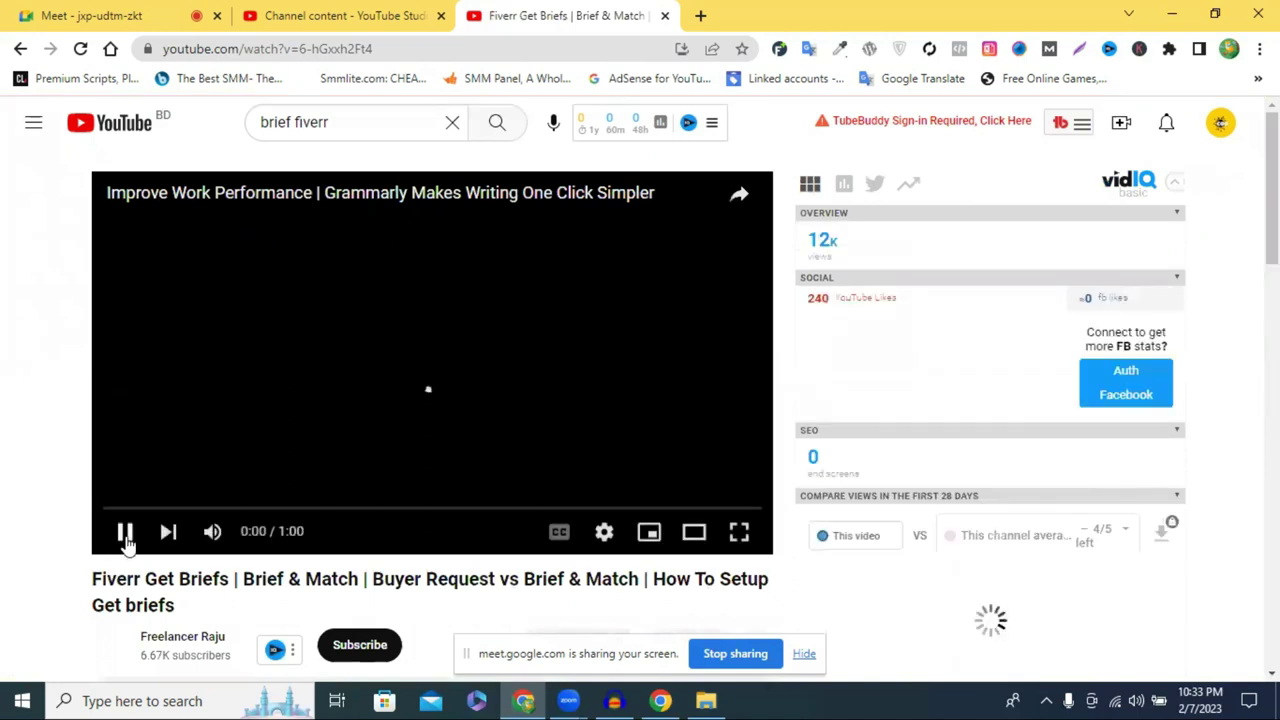
click(125, 537)
- Highlight the video's title, the first line of its description and the hashtags beneath it for review
scroll(960, 365, down, 5)
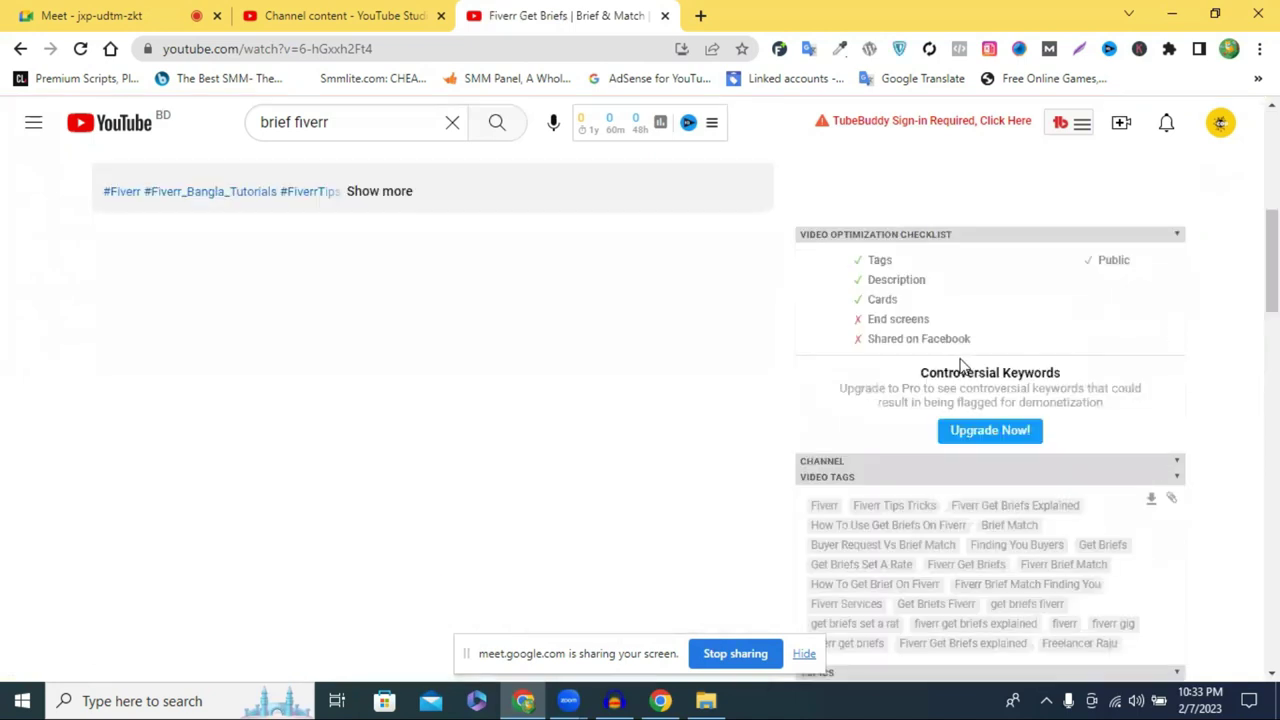
scroll(960, 365, up, 4)
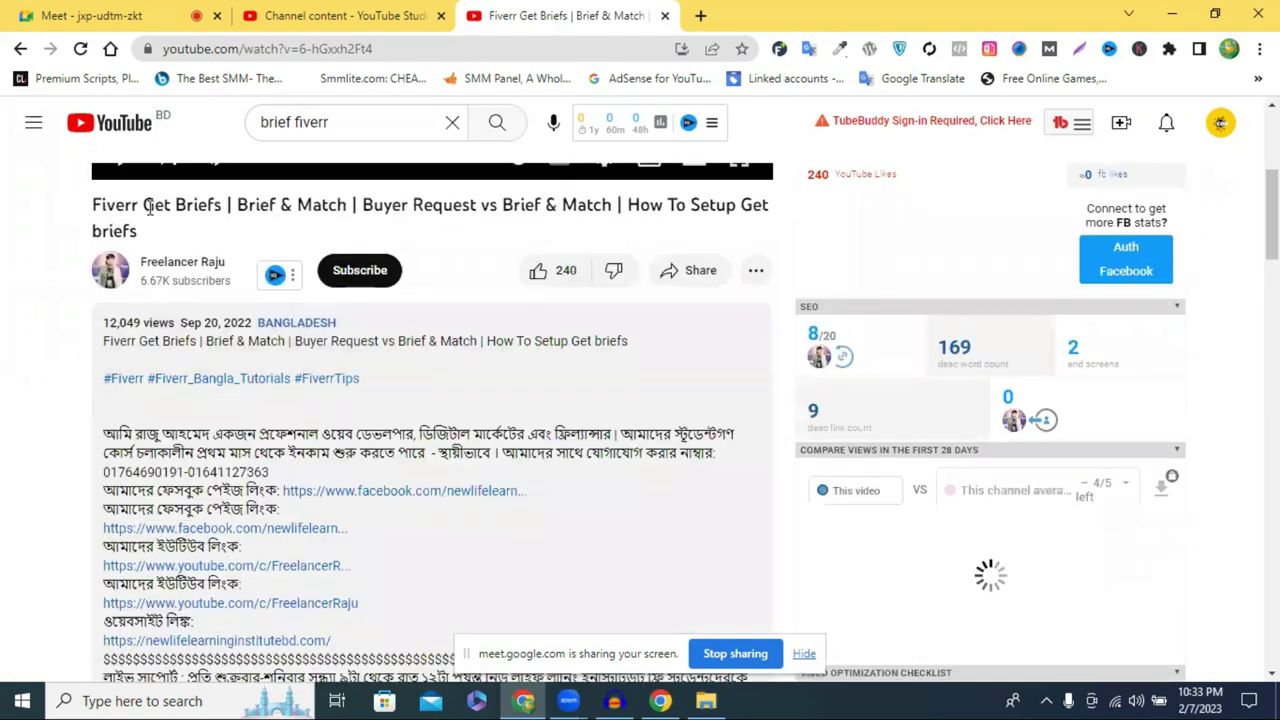
triple_click(221, 204)
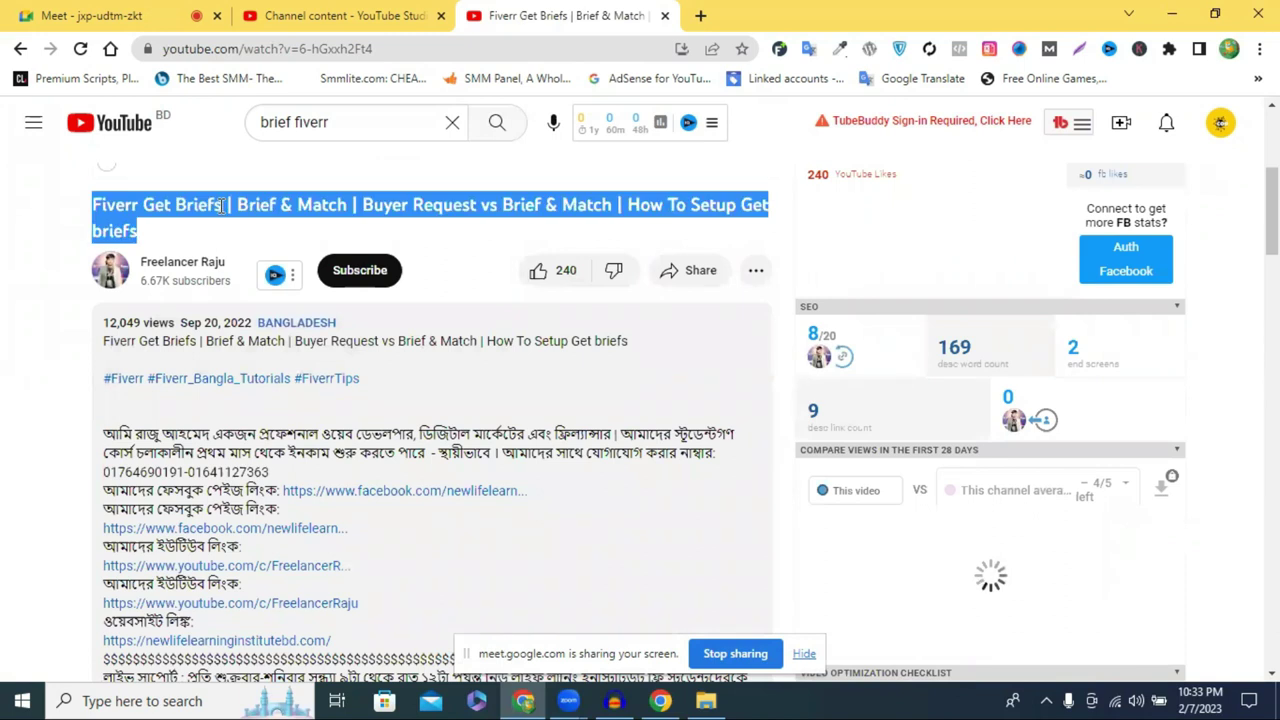
triple_click(110, 342)
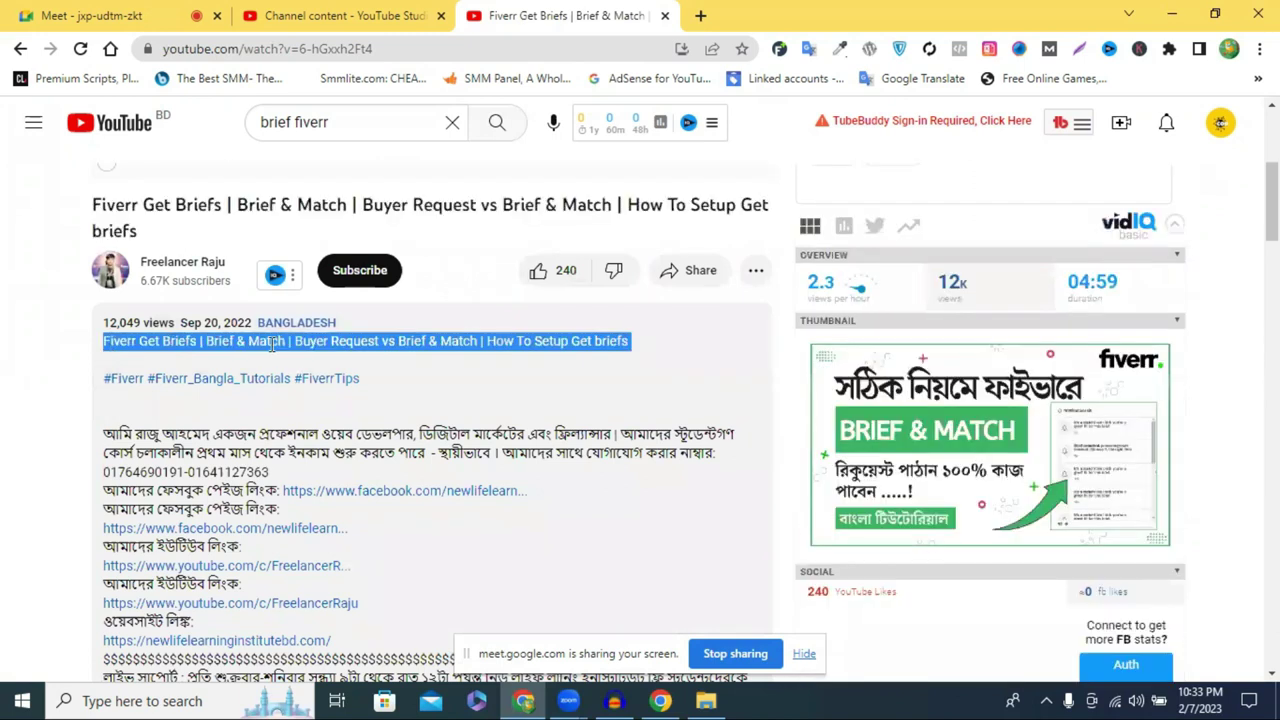
drag(360, 380, 102, 384)
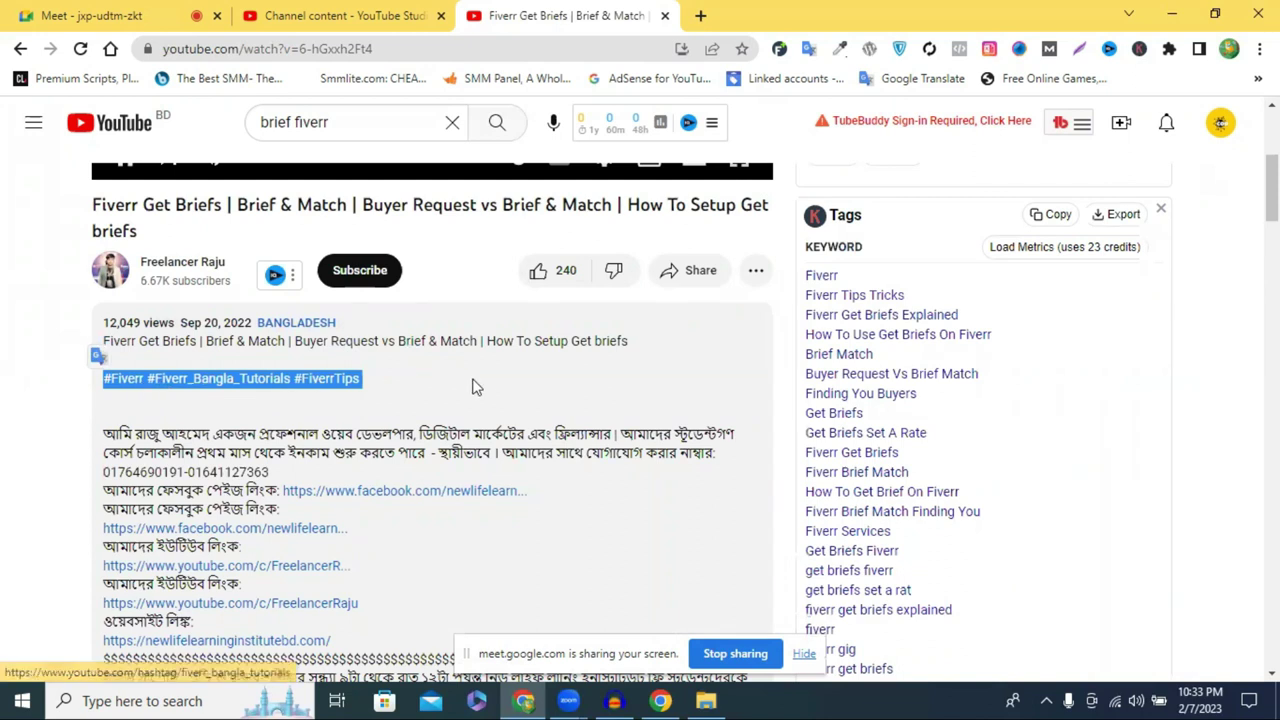
- Pause the second advertisement and return to the hashtags in the video description
scroll(475, 387, up, 2)
scroll(475, 387, down, 2)
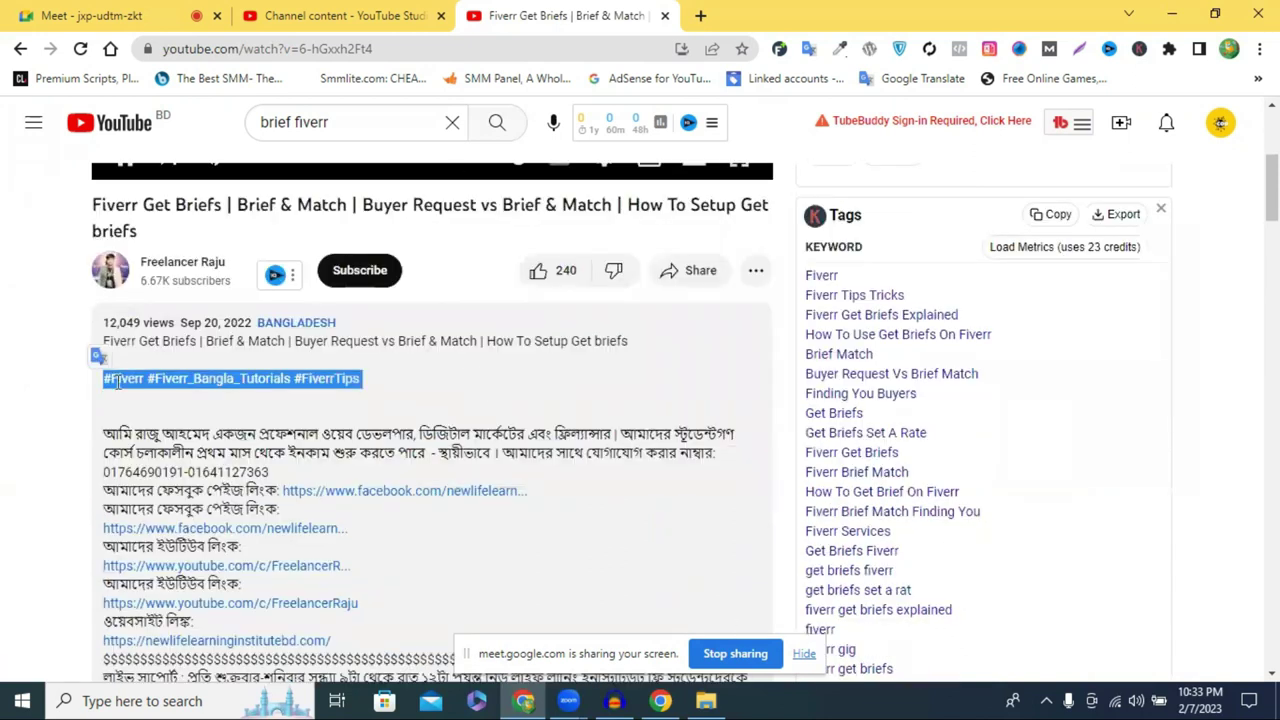
scroll(120, 380, up, 2)
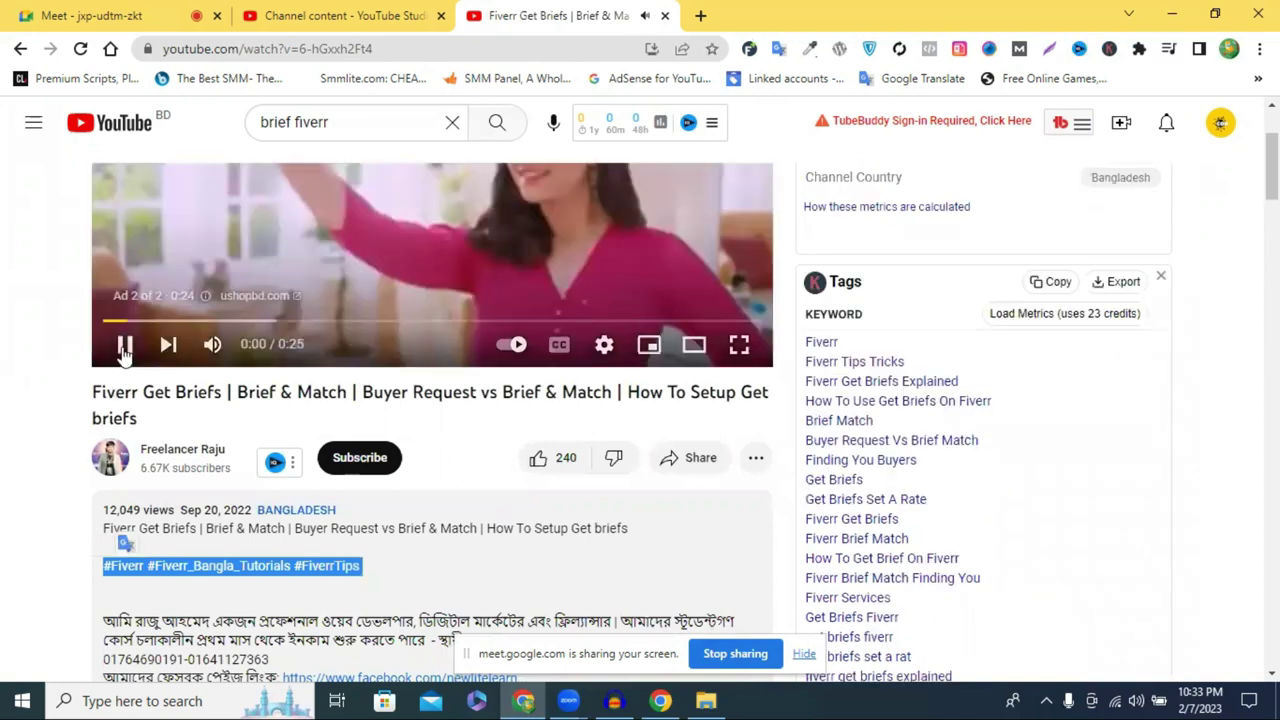
click(118, 360)
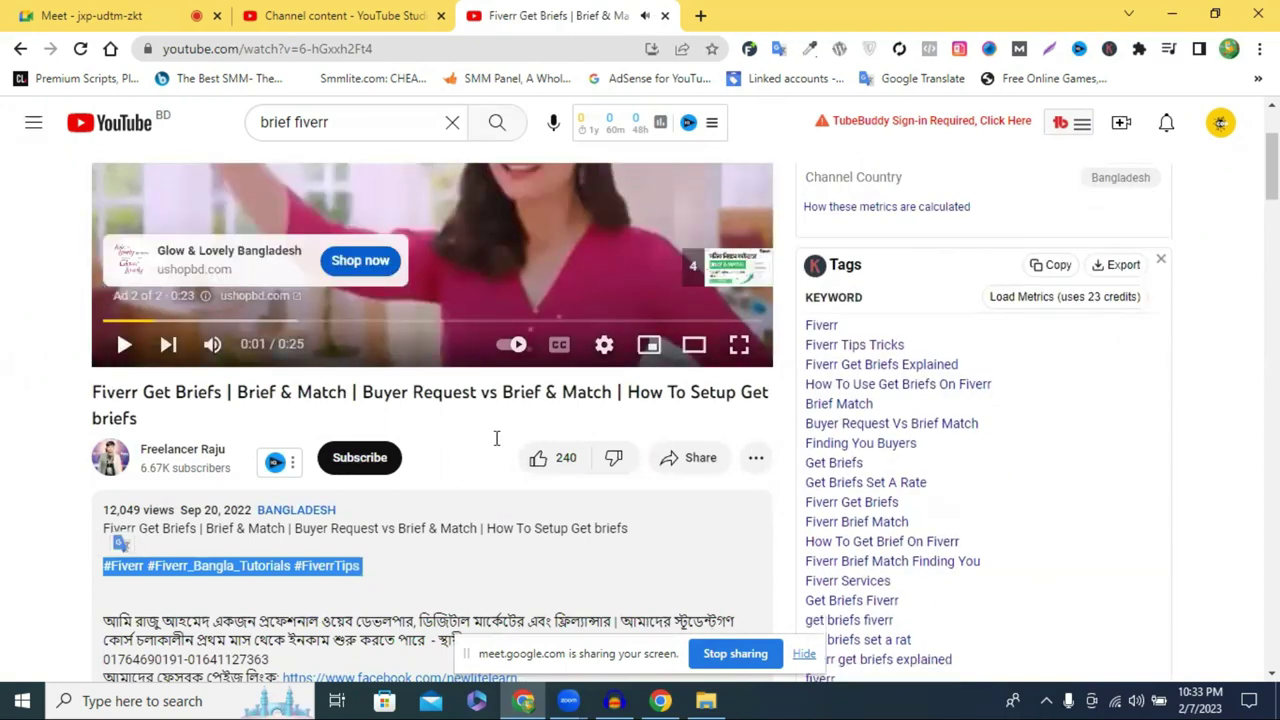
scroll(497, 438, down, 2)
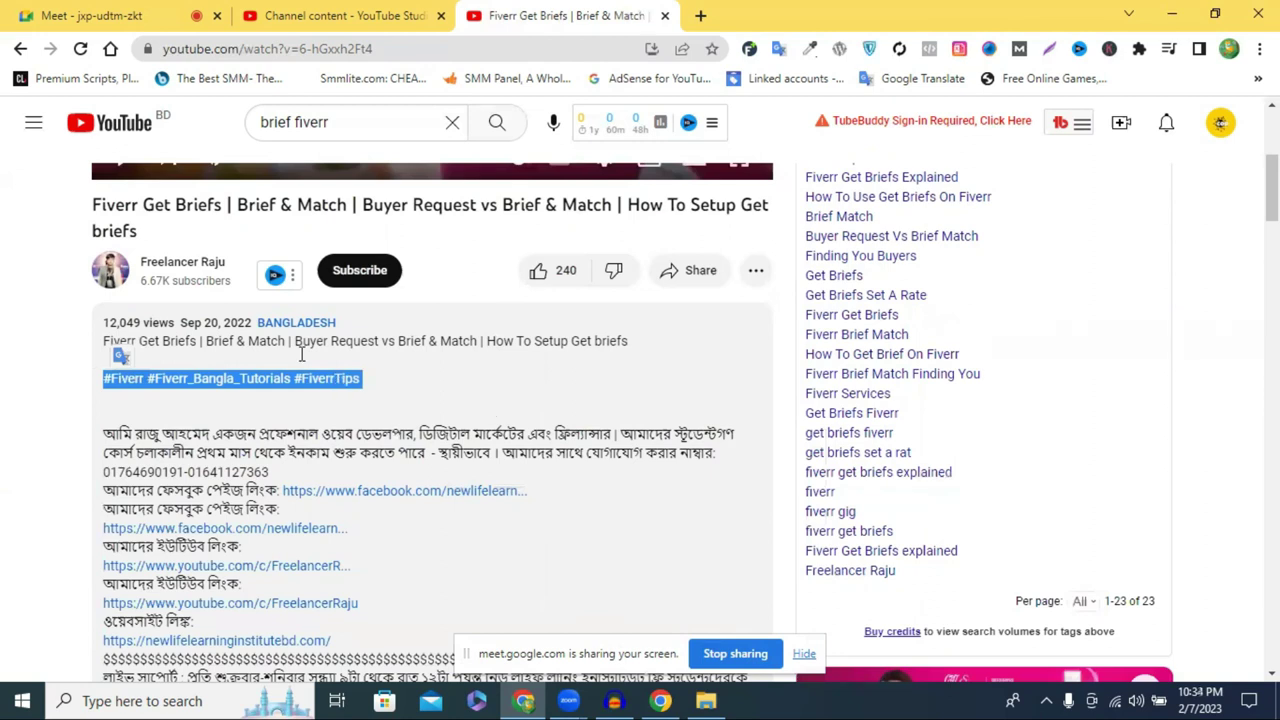
- Clear the hashtag selection and open the #Fiverr hashtag page in a new tab
click(442, 384)
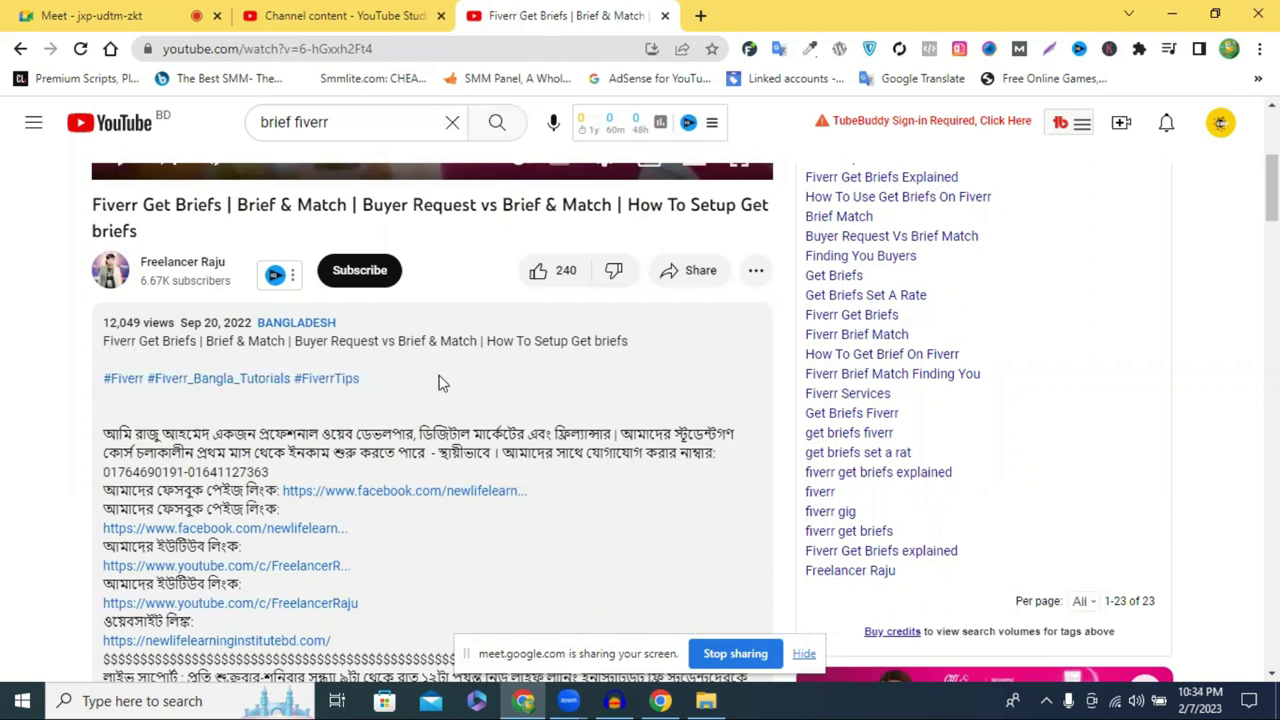
middle_click(152, 386)
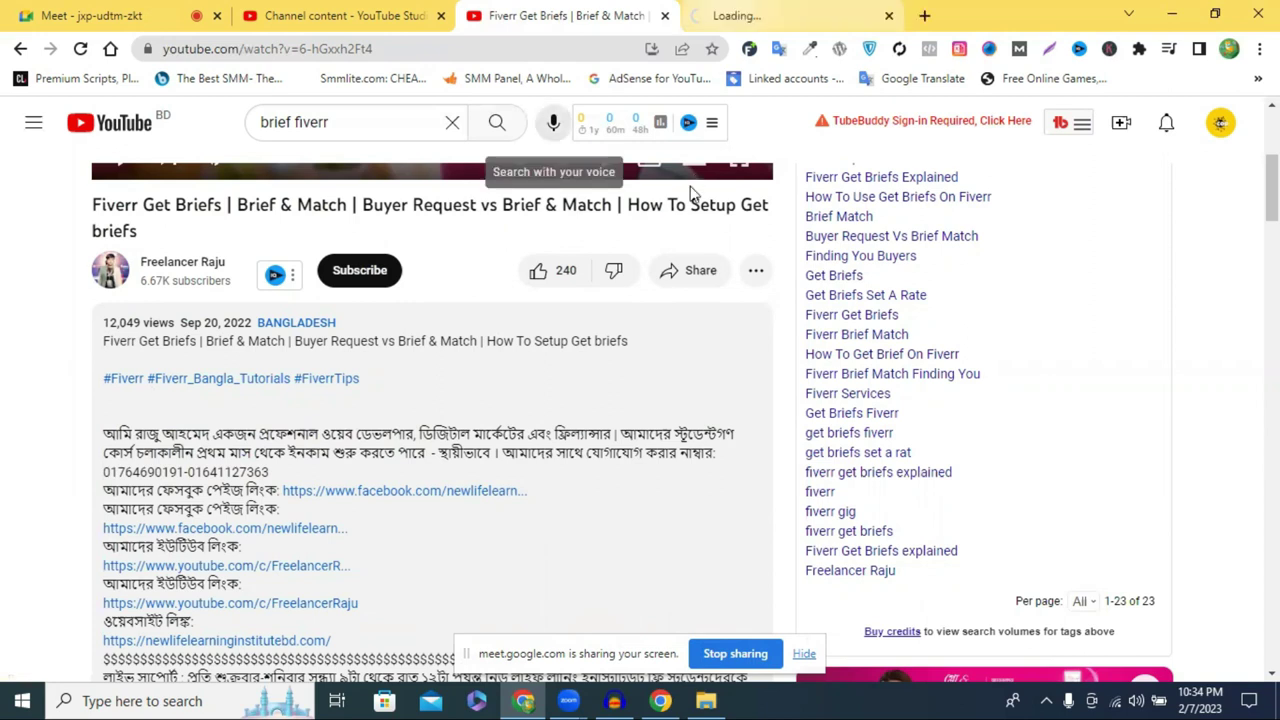
key(ctrl+Tab)
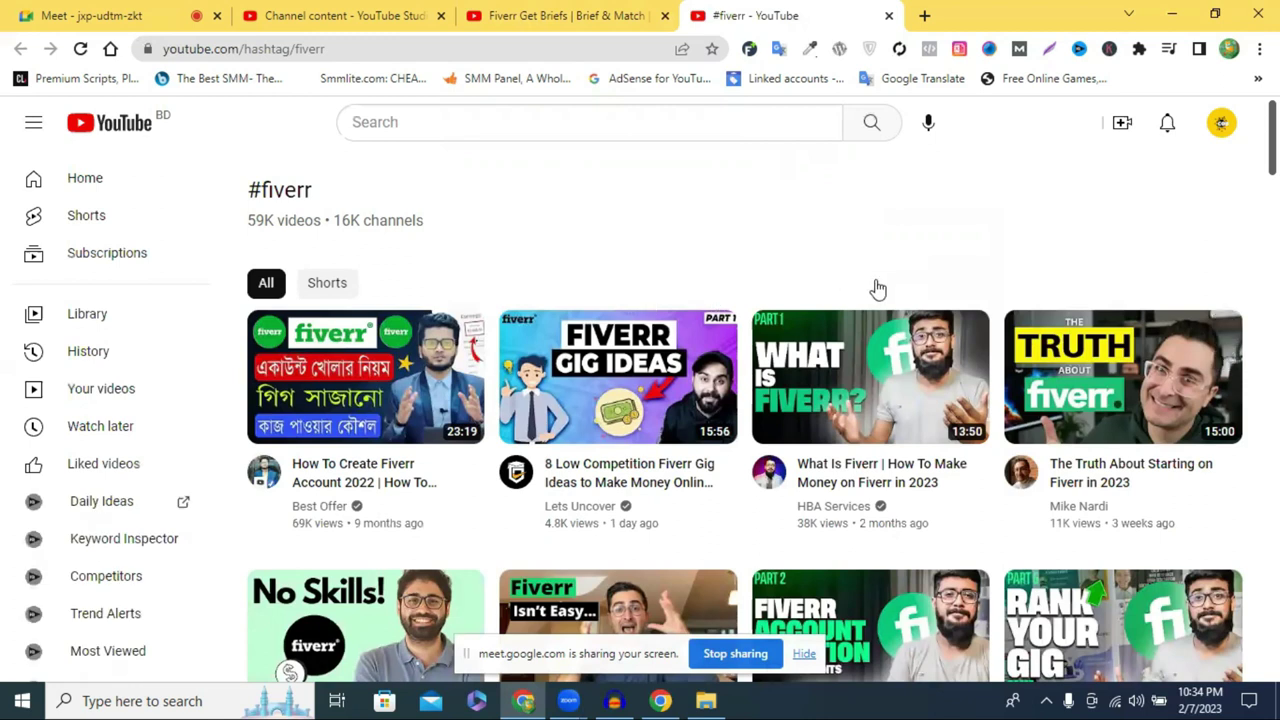
- Examine the videos, channels and view figures listed on the #fiverr hashtag page
scroll(877, 289, down, 3)
scroll(1030, 362, down, 1)
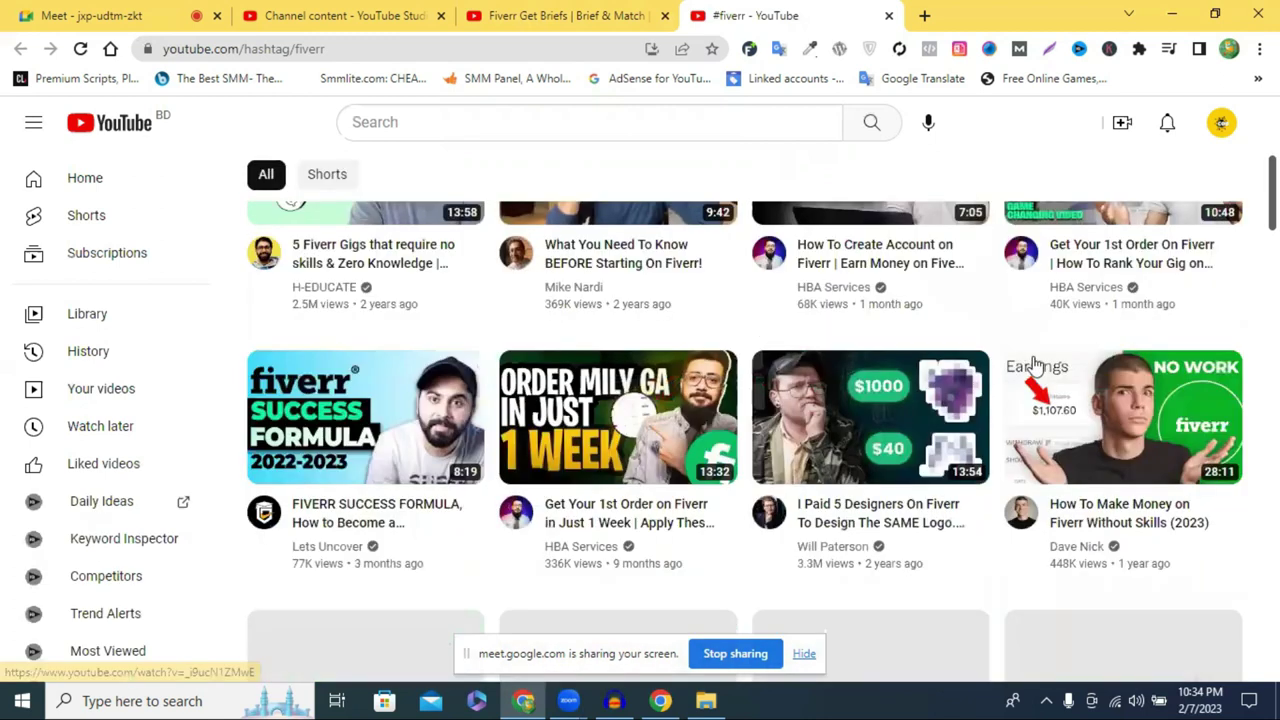
scroll(1037, 364, down, 1)
scroll(1035, 365, down, 3)
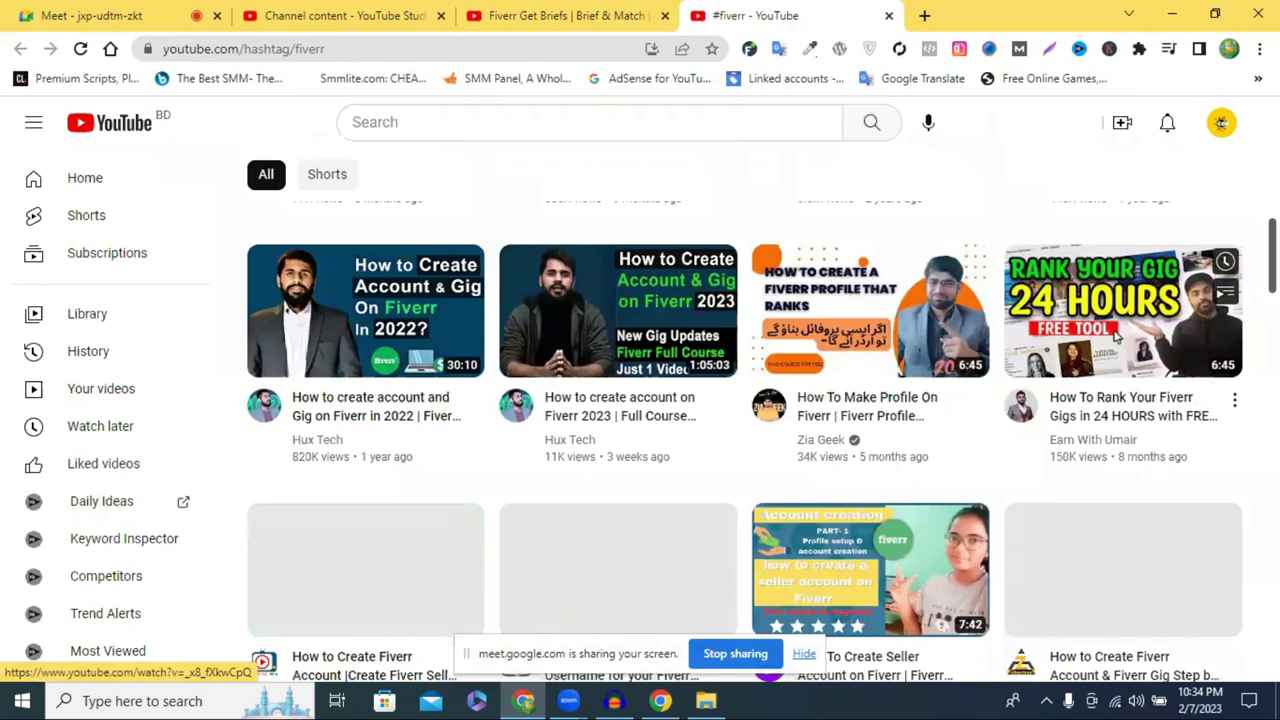
scroll(805, 363, down, 2)
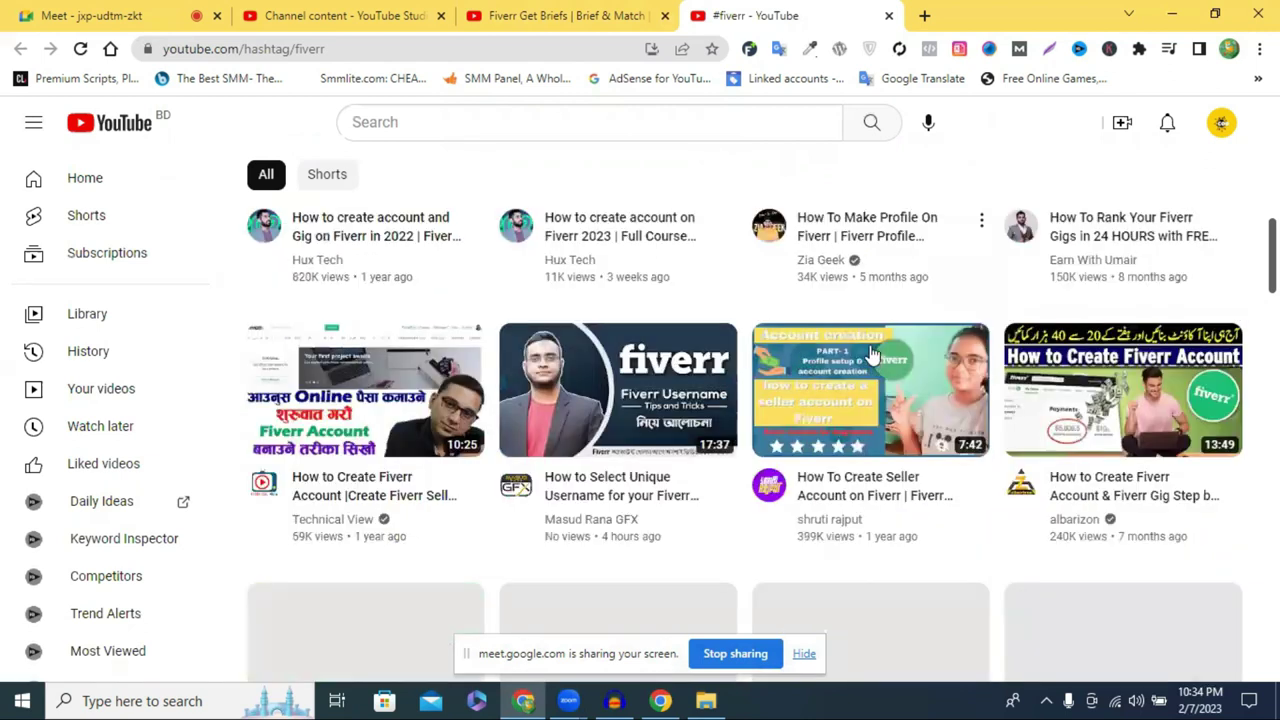
scroll(790, 335, down, 1)
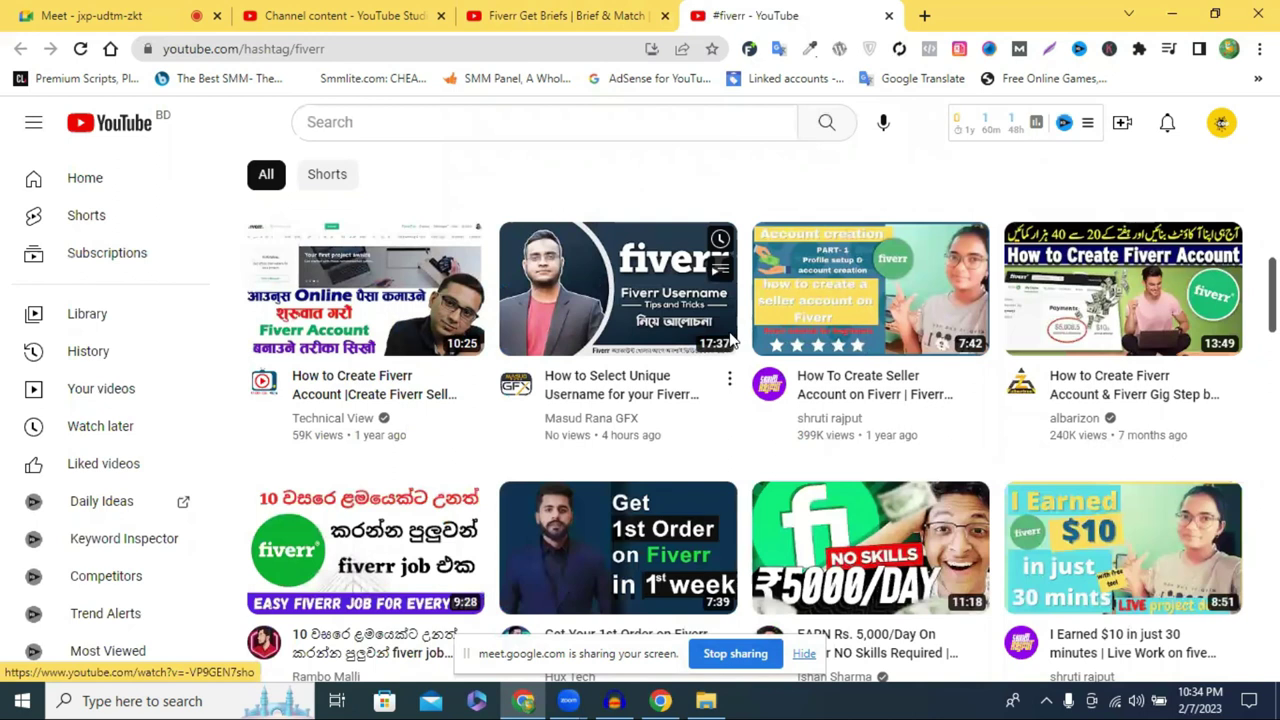
click(386, 122)
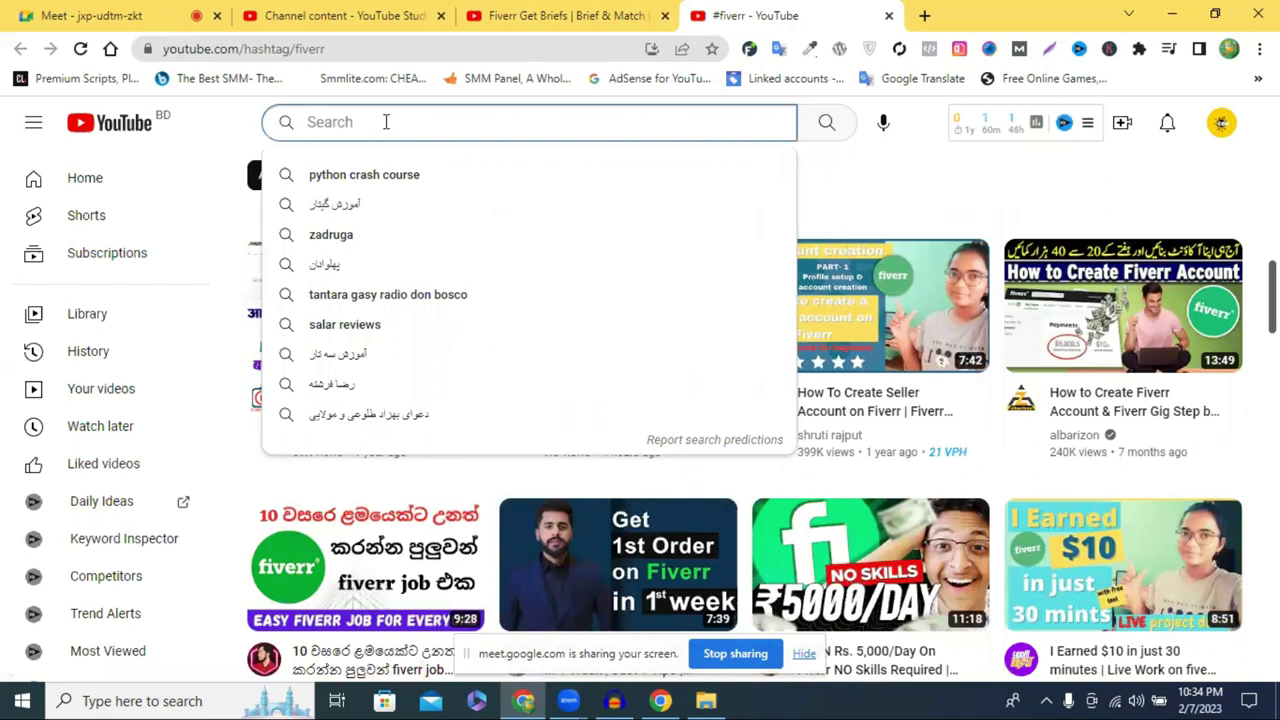
click(866, 187)
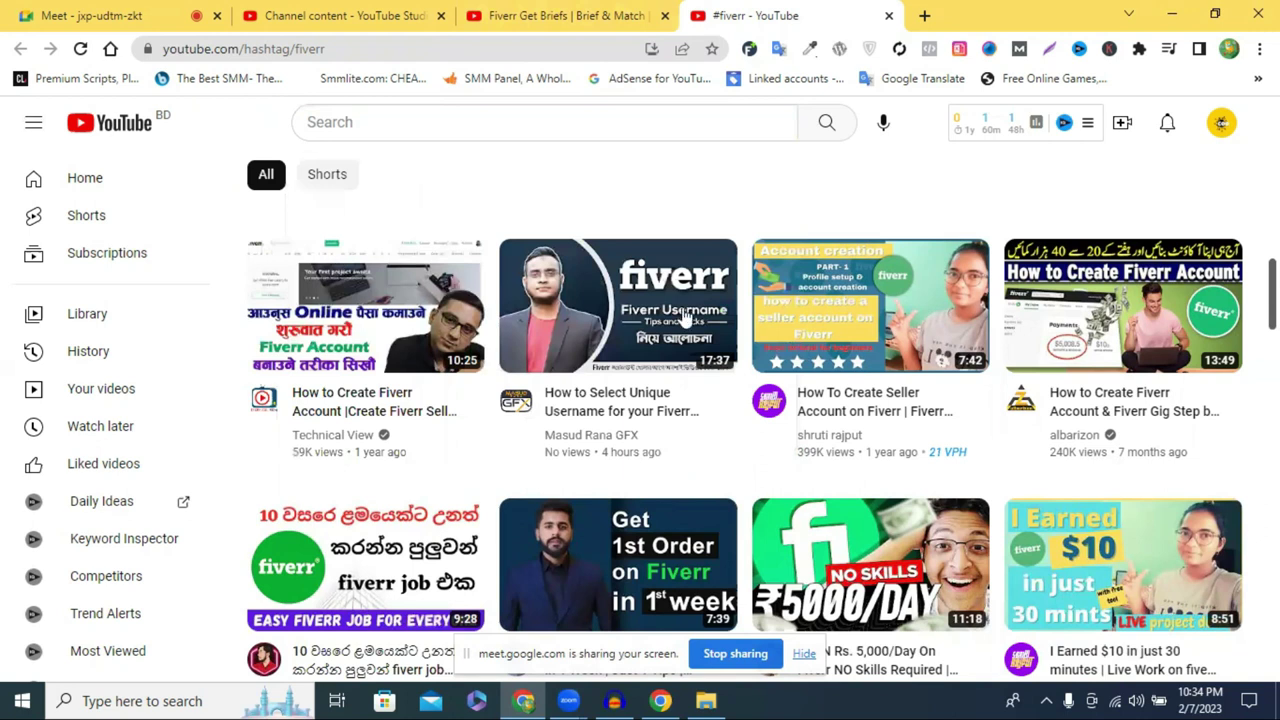
scroll(820, 345, down, 3)
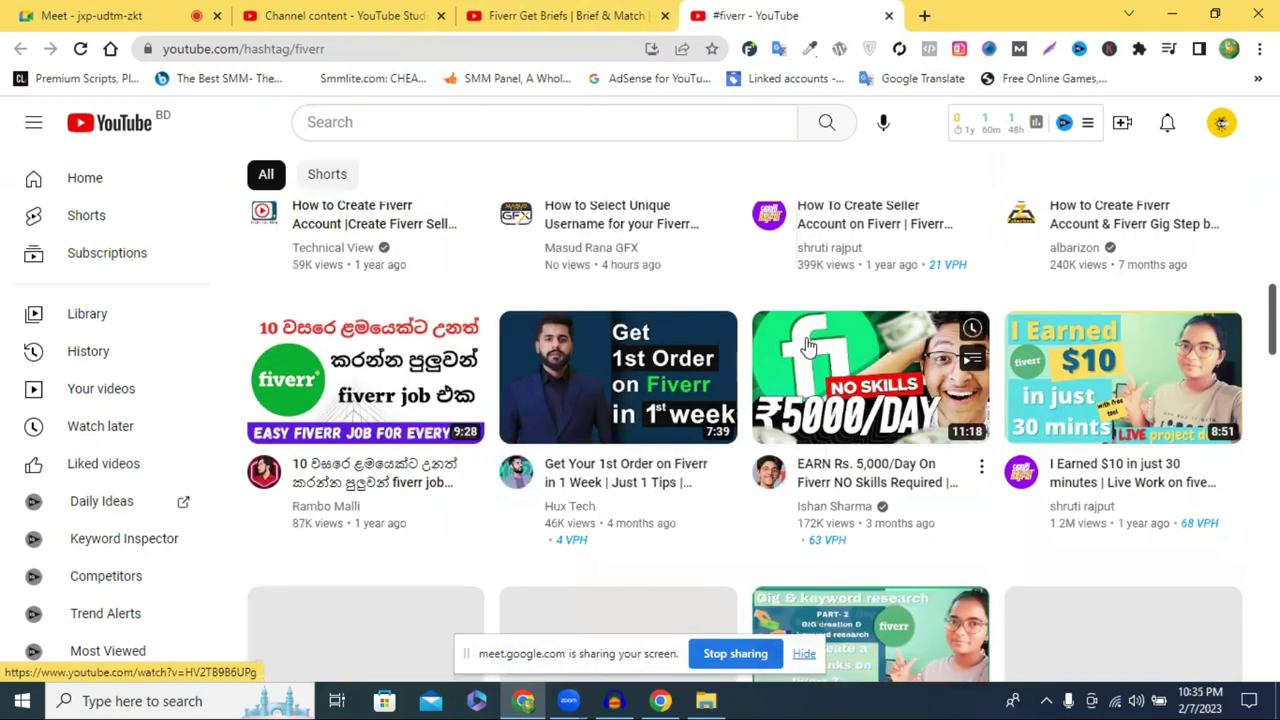
scroll(808, 345, down, 3)
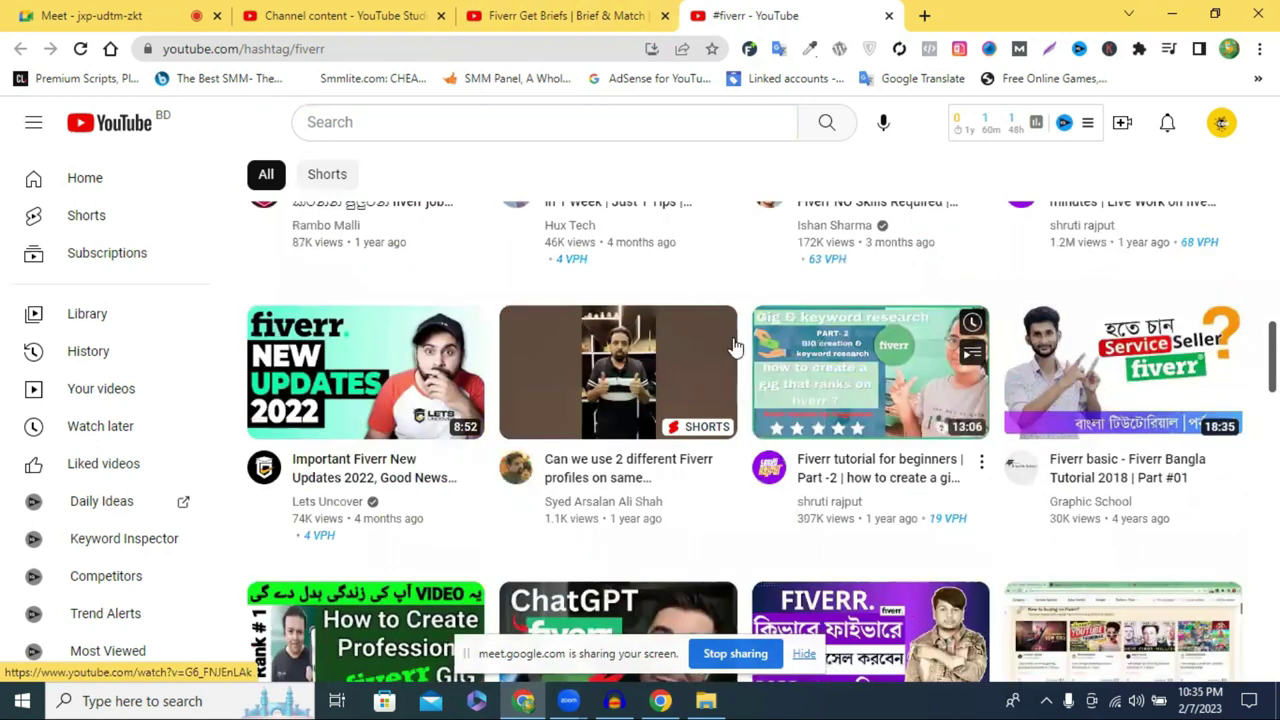
scroll(770, 345, down, 3)
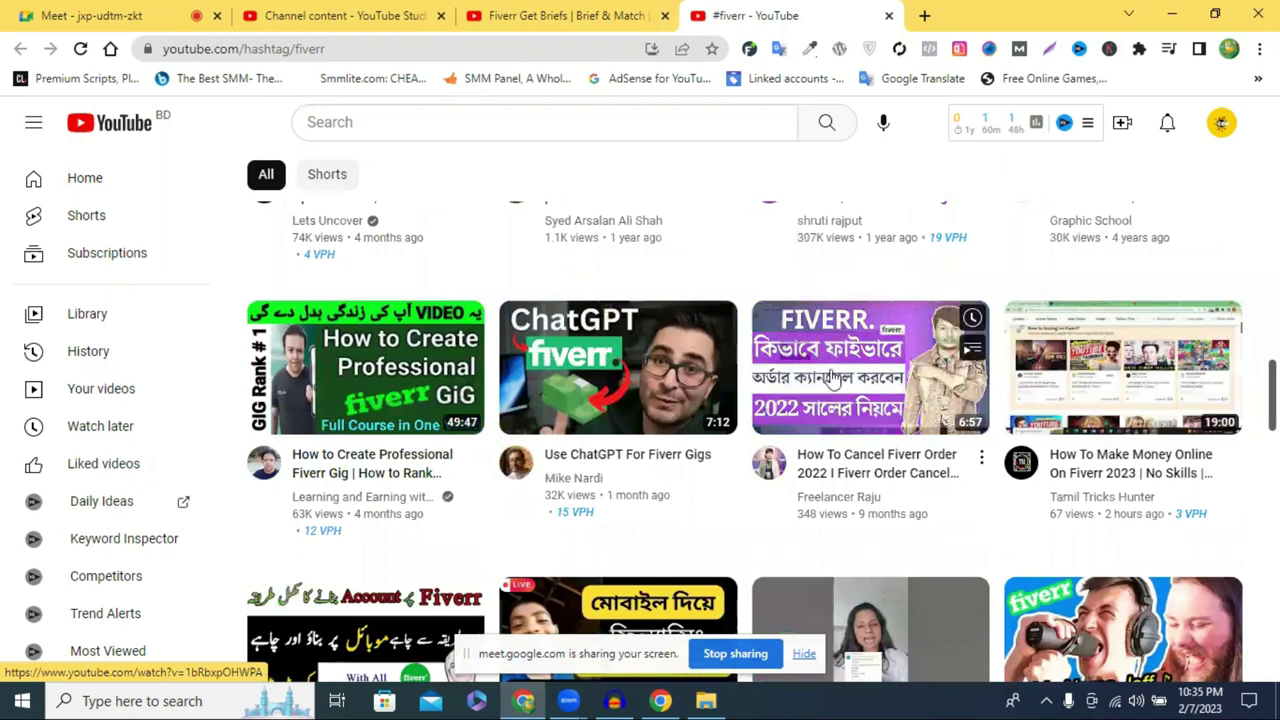
scroll(780, 375, down, 5)
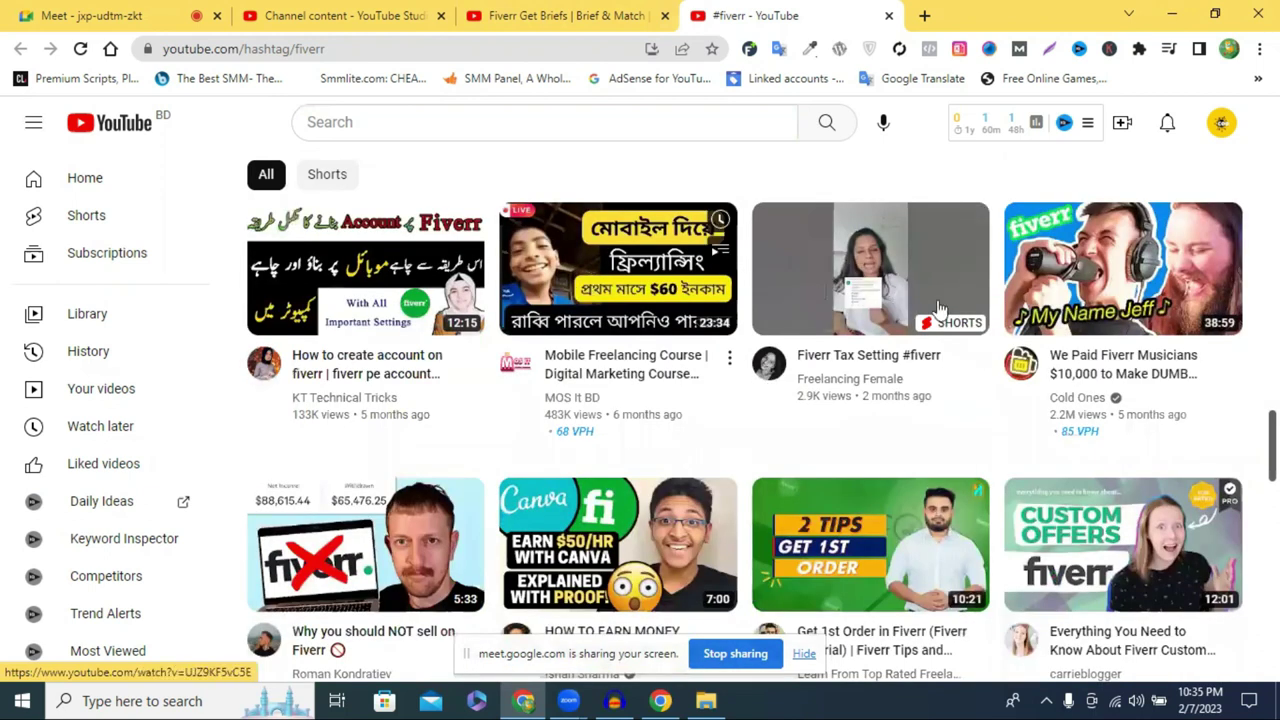
scroll(585, 300, down, 3)
scroll(700, 405, down, 3)
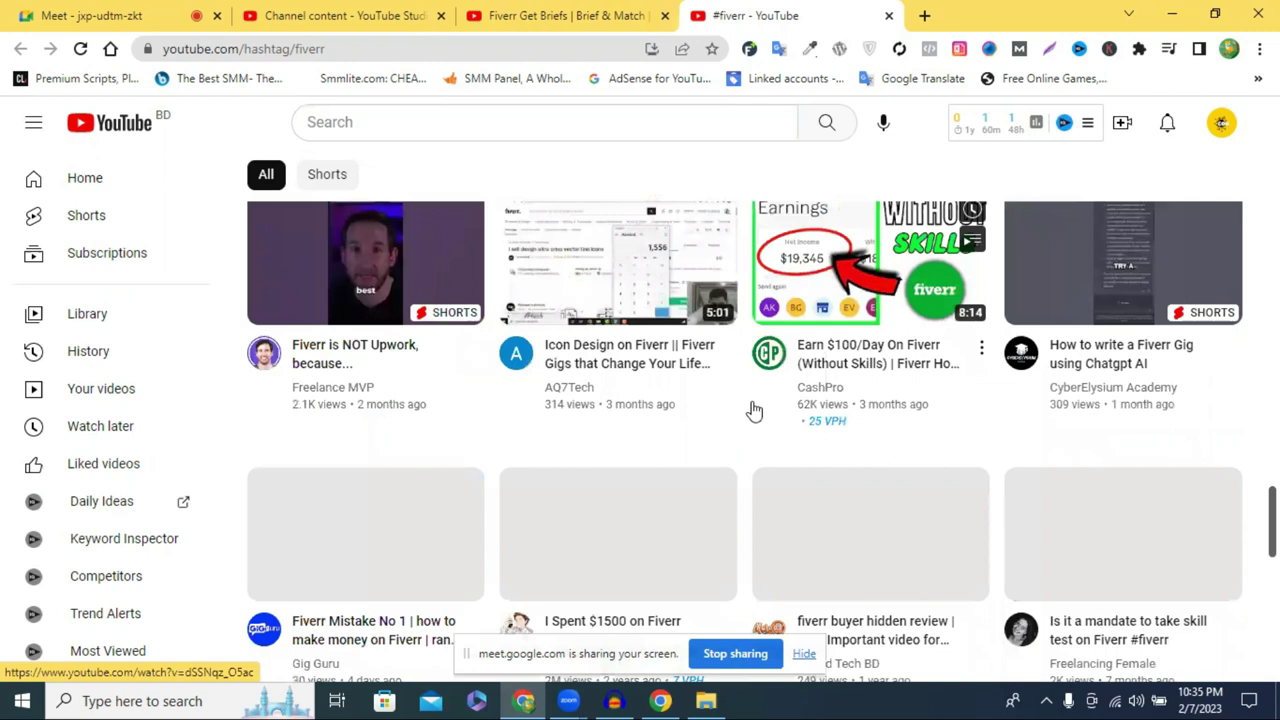
scroll(870, 400, down, 3)
scroll(860, 420, down, 5)
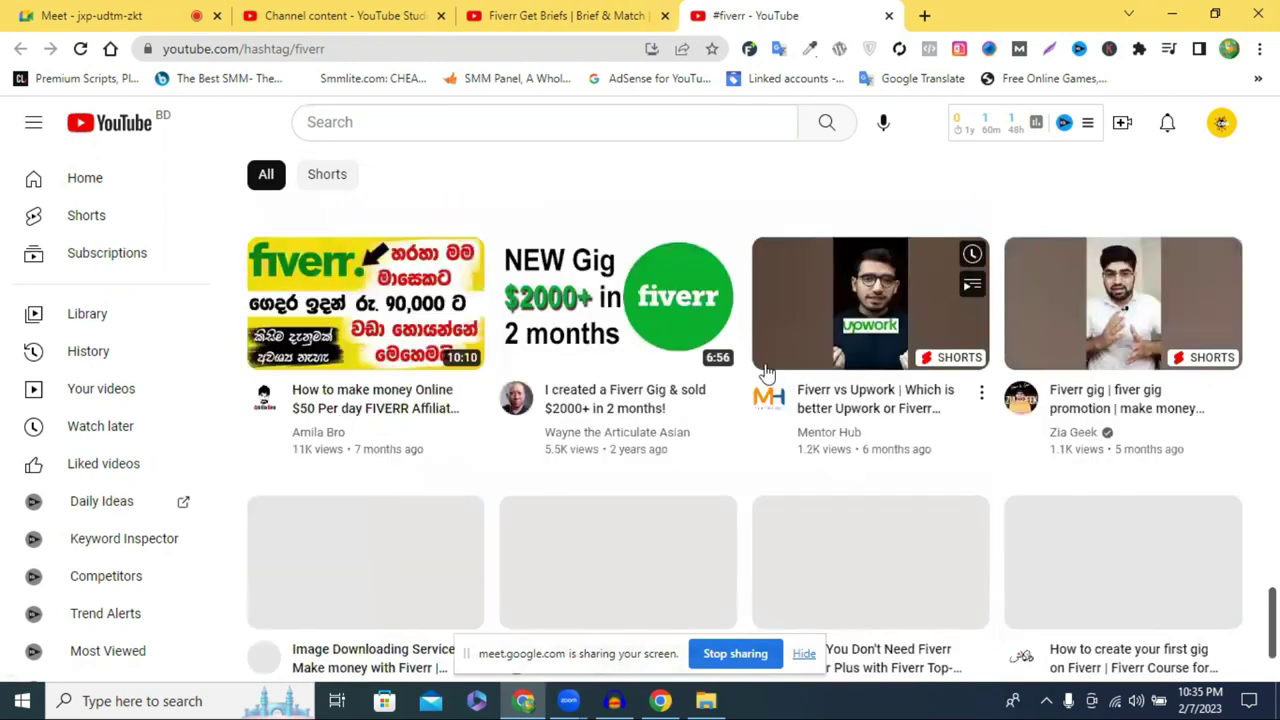
- Finish browsing the #fiverr videos, then return to the Fiverr Get Briefs video and highlight its title and first description line
scroll(712, 385, down, 2)
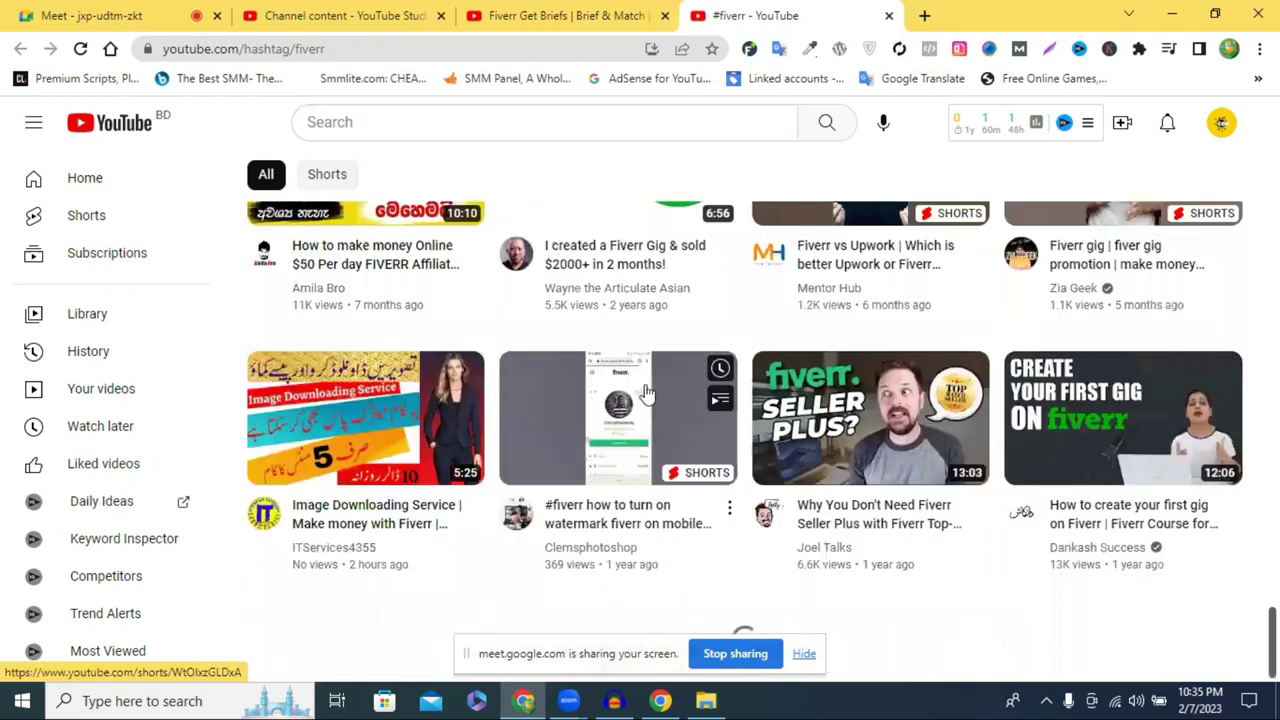
scroll(648, 392, up, 3)
scroll(648, 390, down, 5)
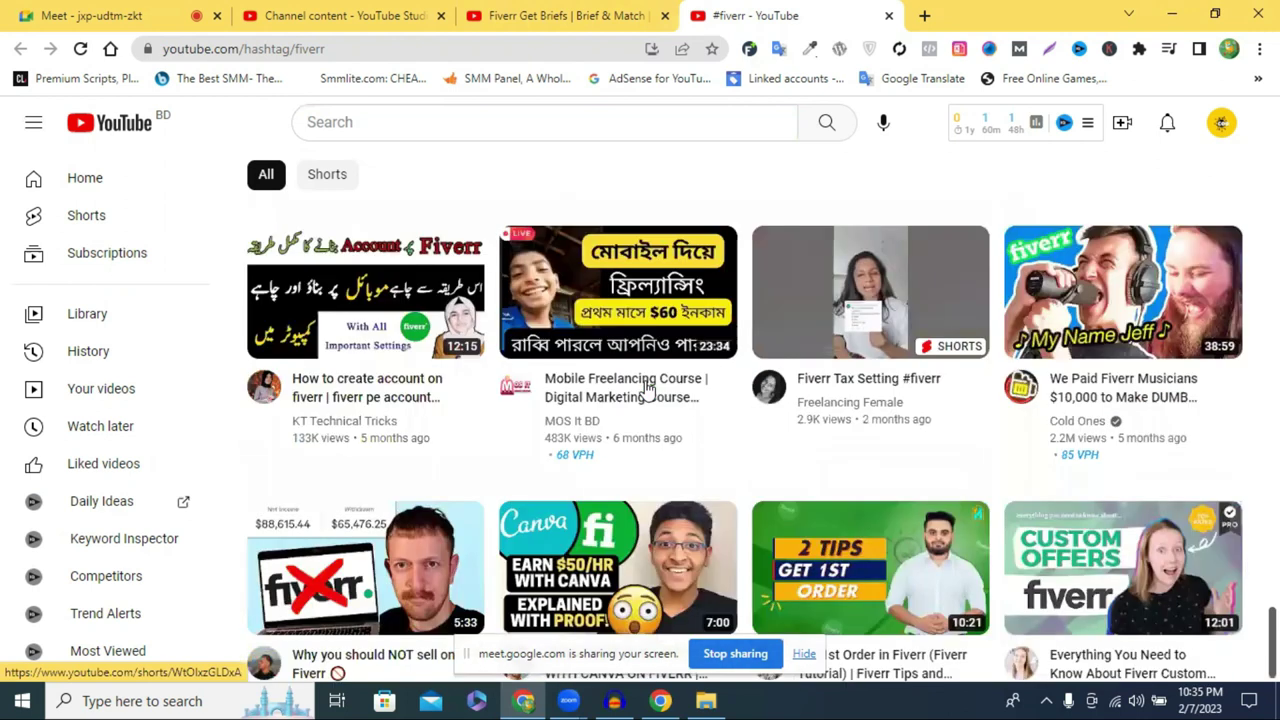
scroll(648, 390, up, 10)
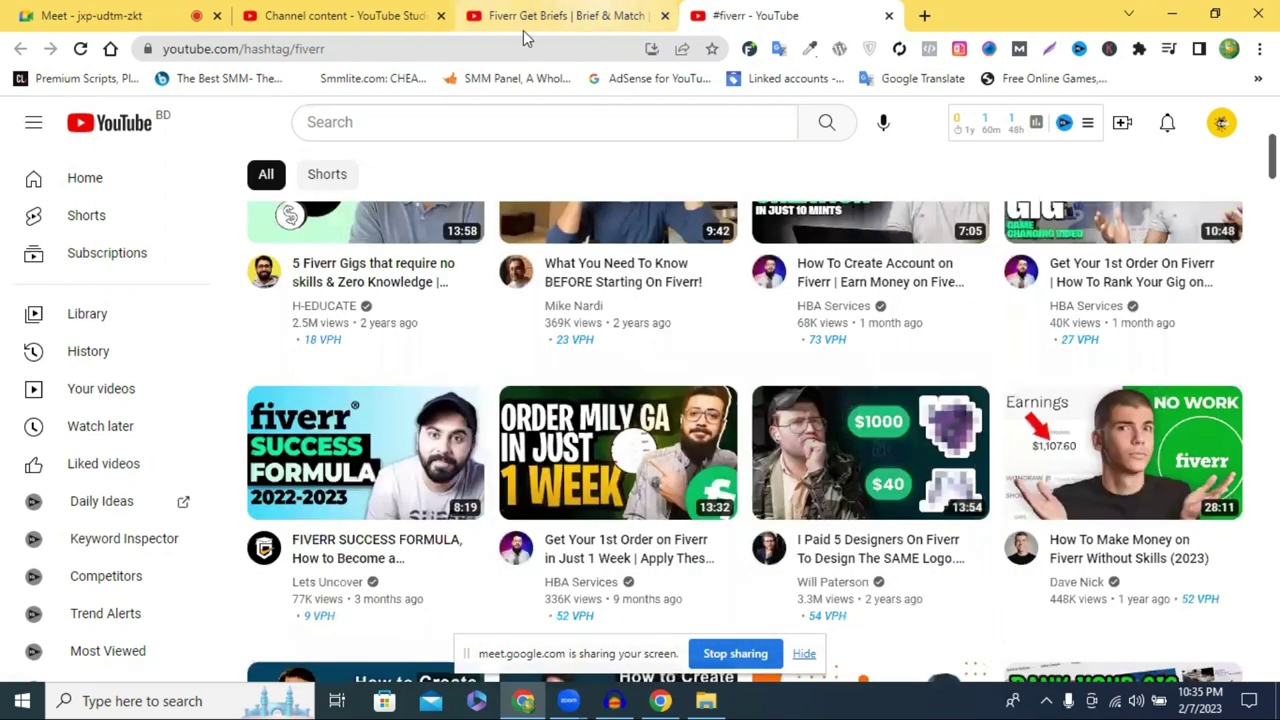
click(555, 15)
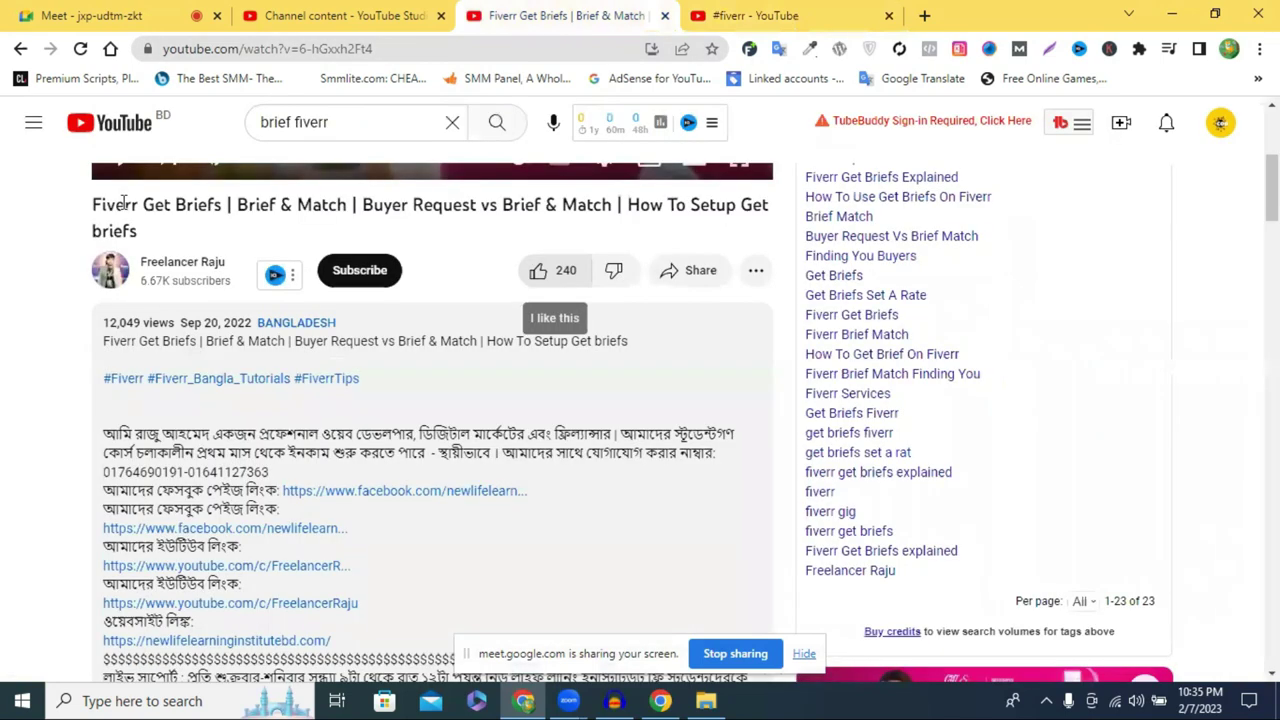
triple_click(110, 204)
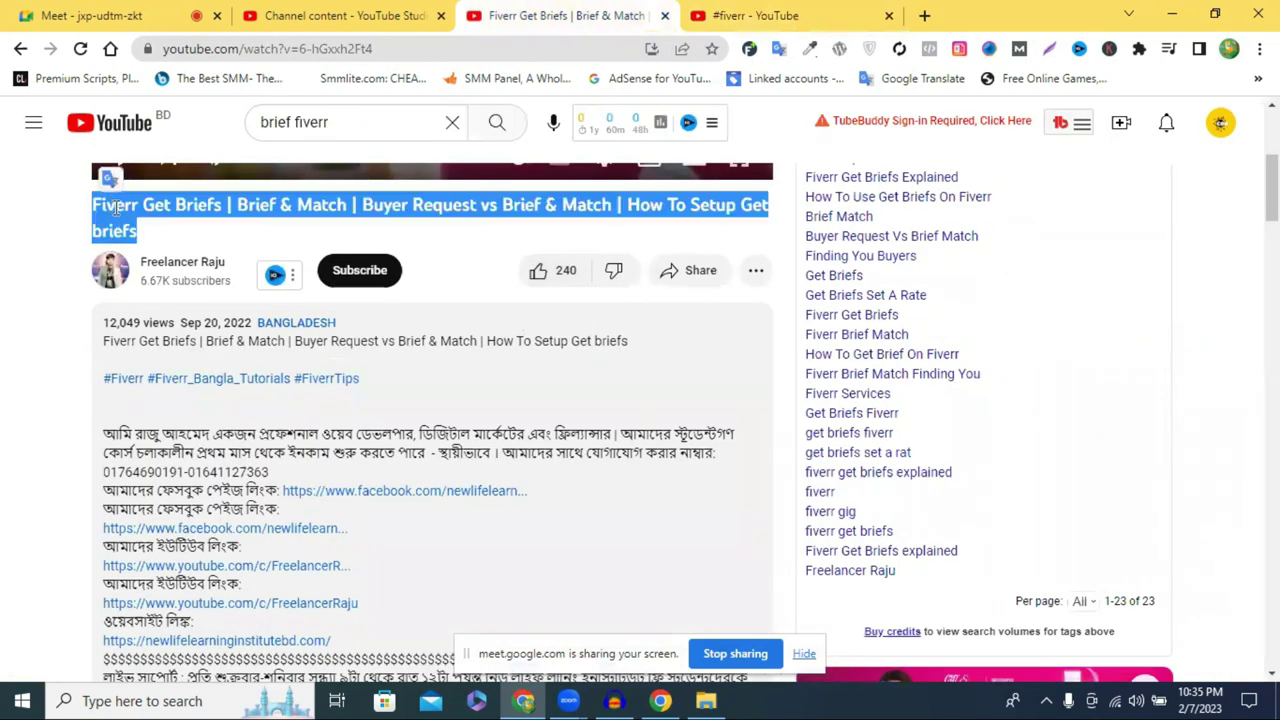
triple_click(135, 340)
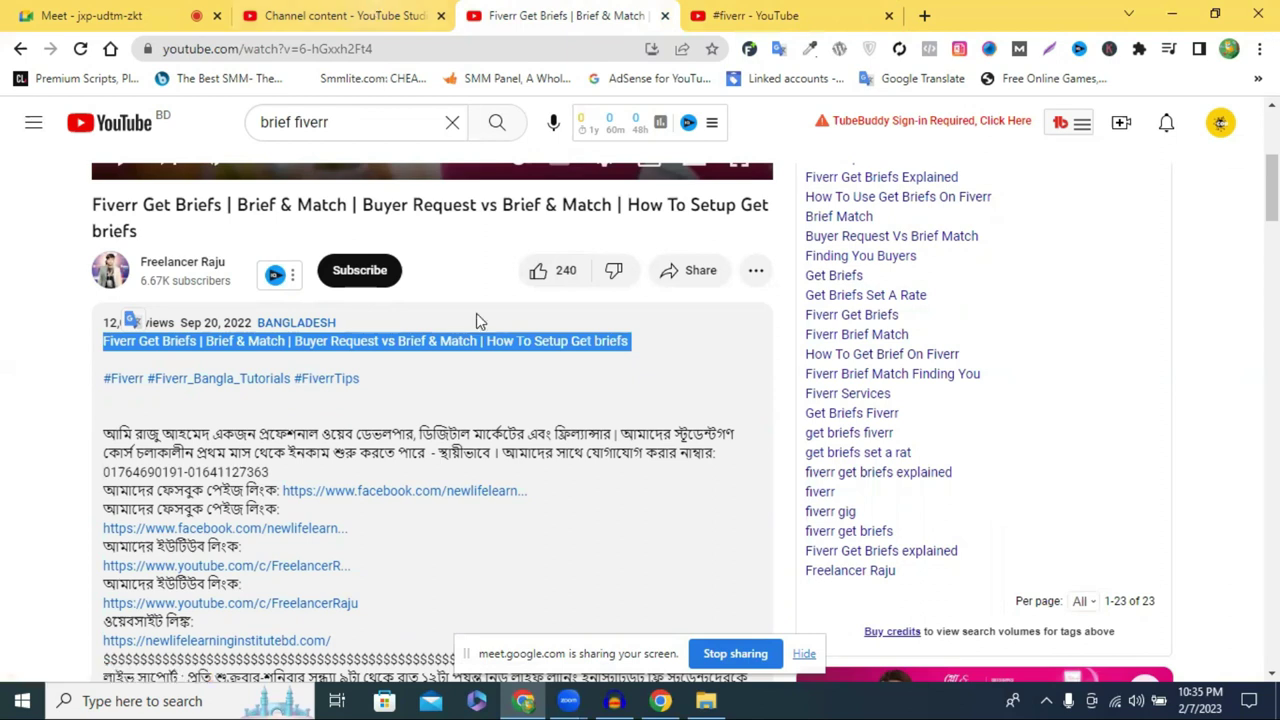
- Return to the kids' video upload details and add blank lines at the end of the description
key(ctrl+shift+Tab)
scroll(483, 500, down, 2)
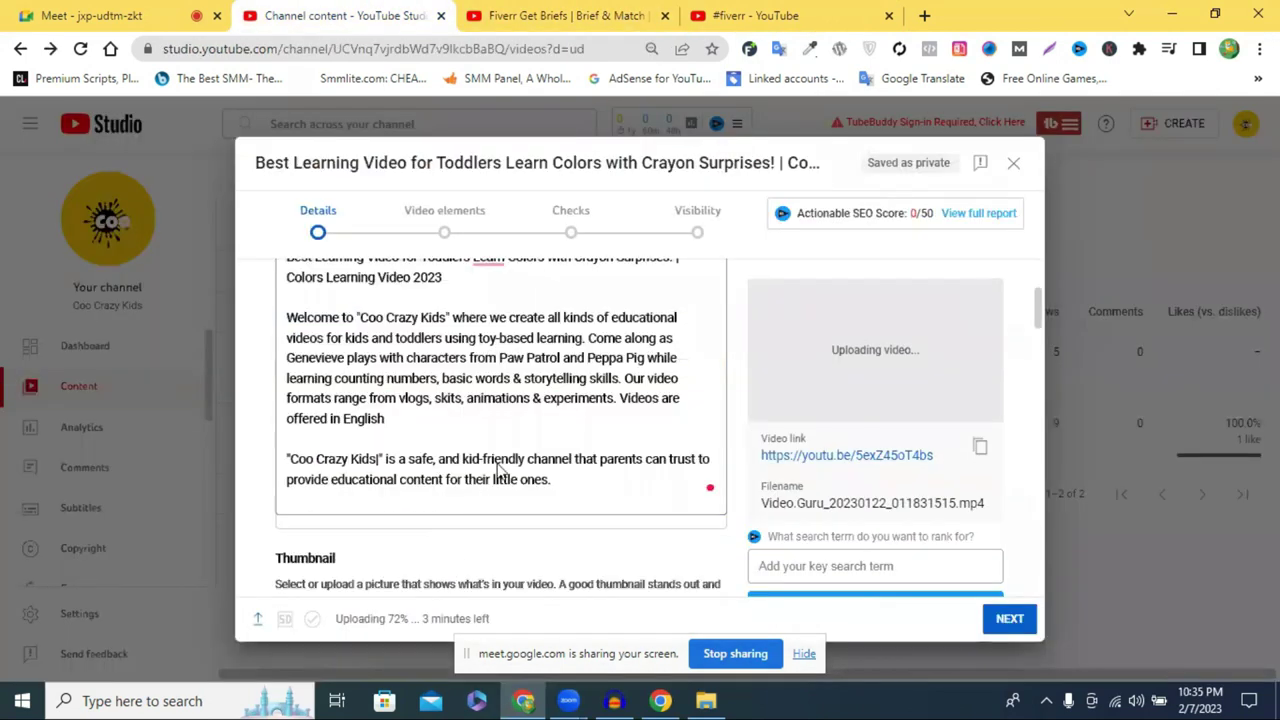
scroll(372, 446, up, 2)
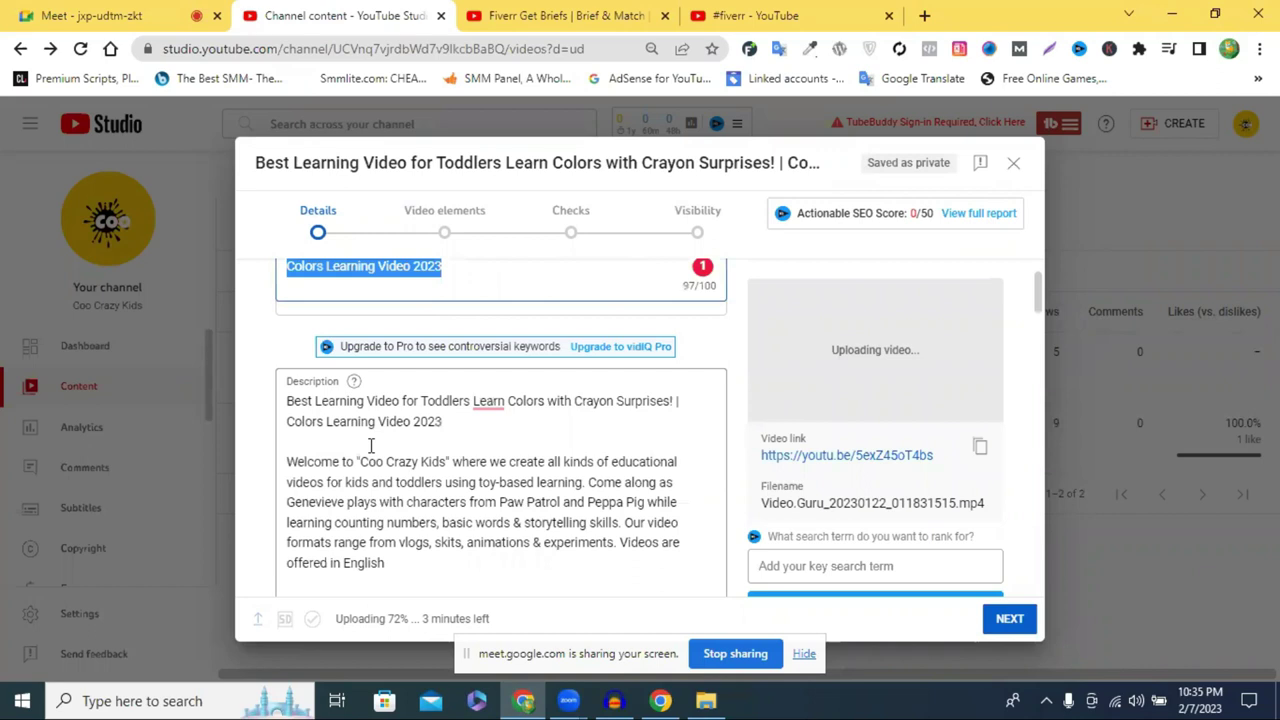
click(533, 476)
scroll(575, 450, down, 2)
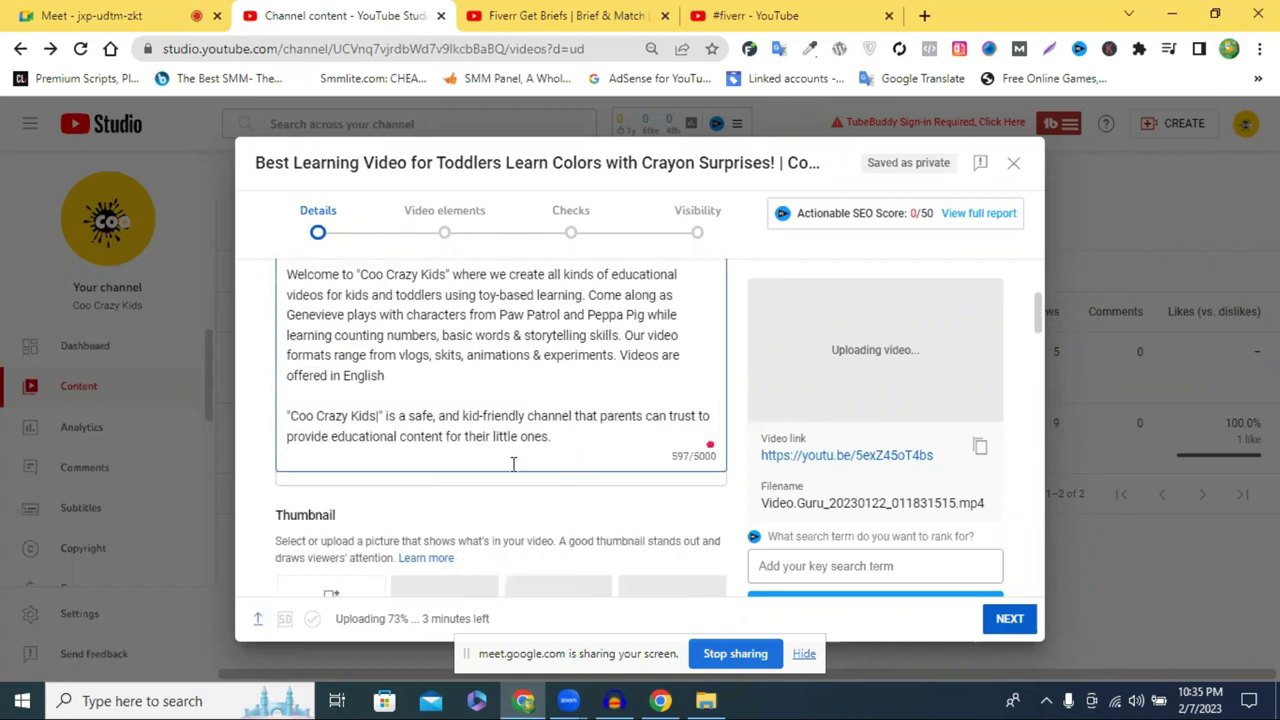
key(Return)
key(Return)
key(Return)
key(Return)
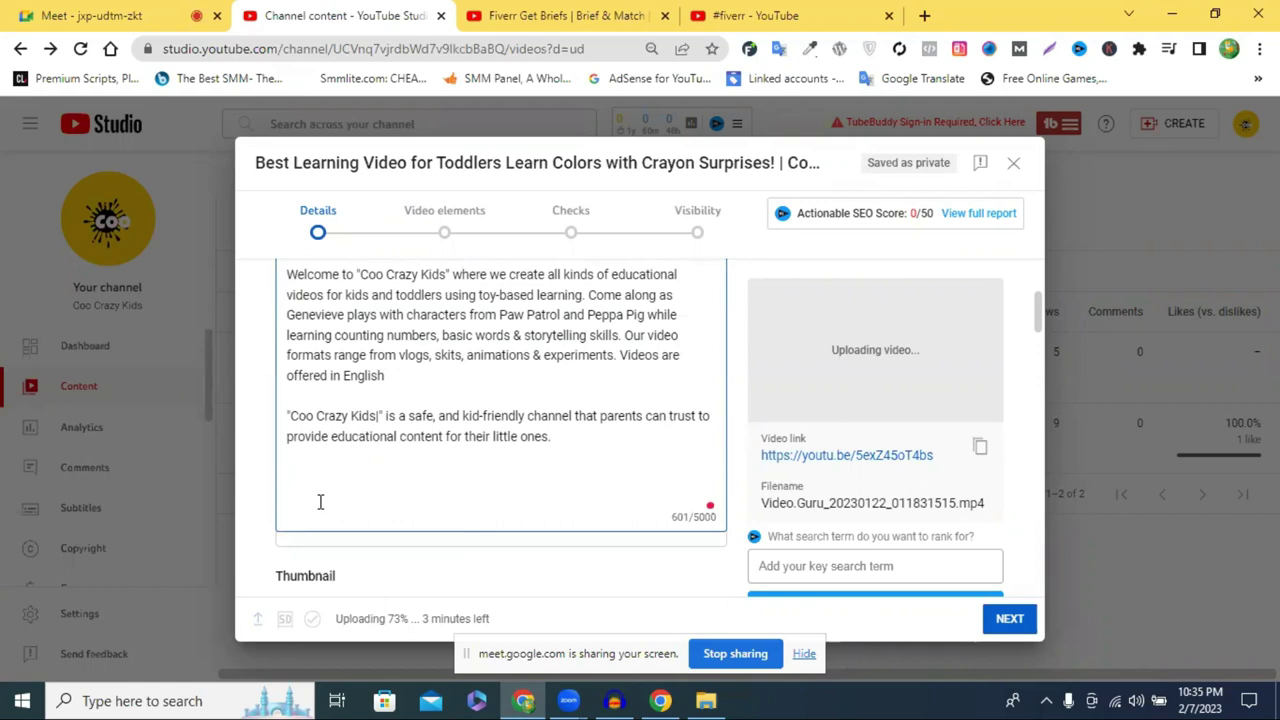
- Add the suggested hashtag #kids at the end of the description
text(#)
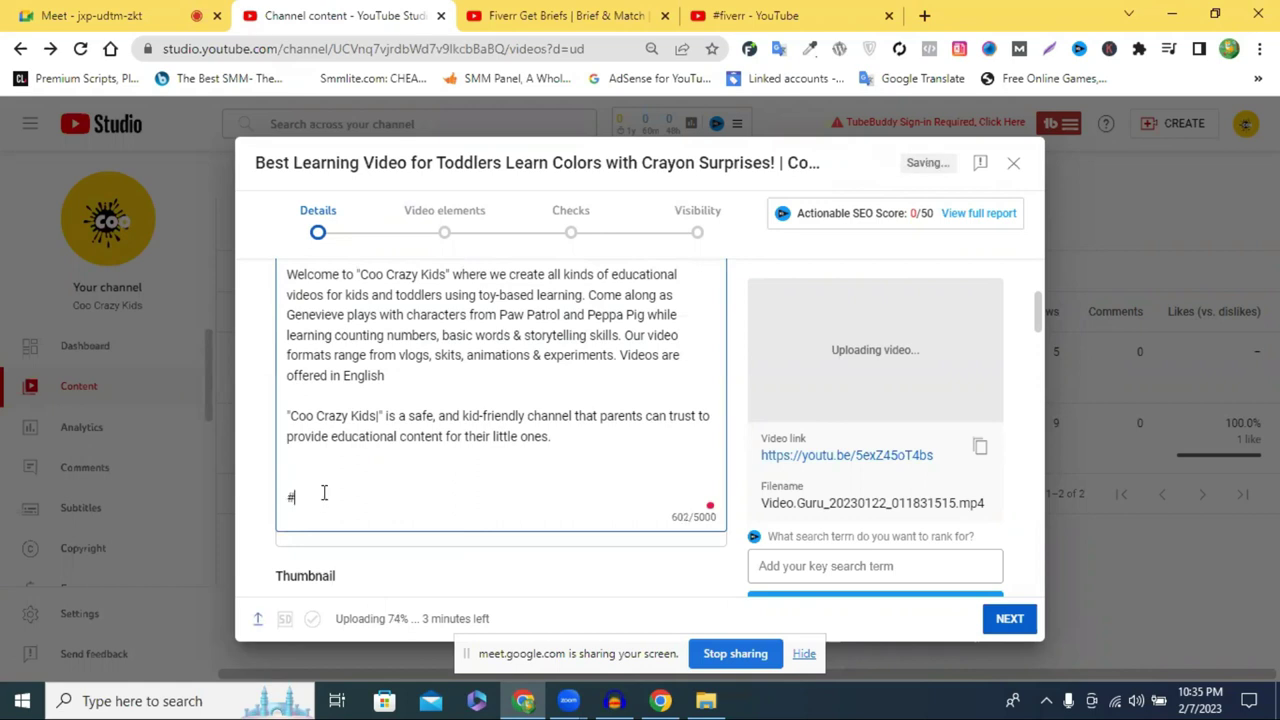
text(kid)
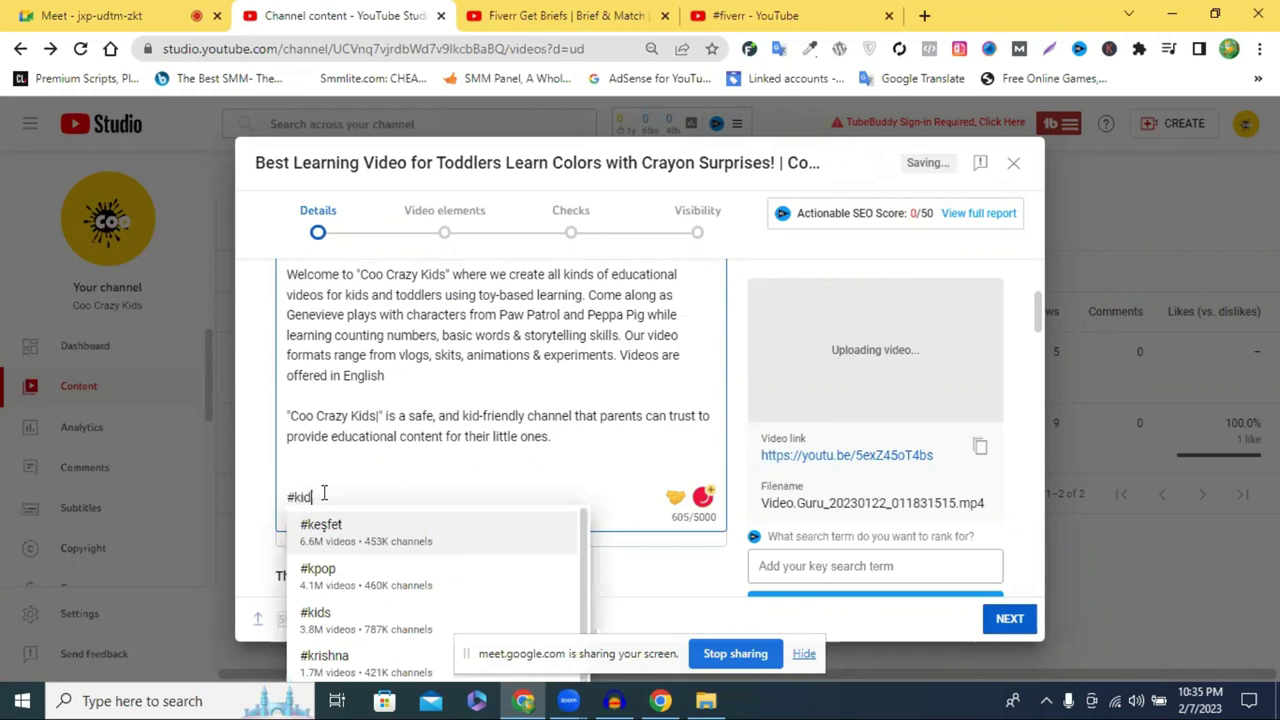
text(s)
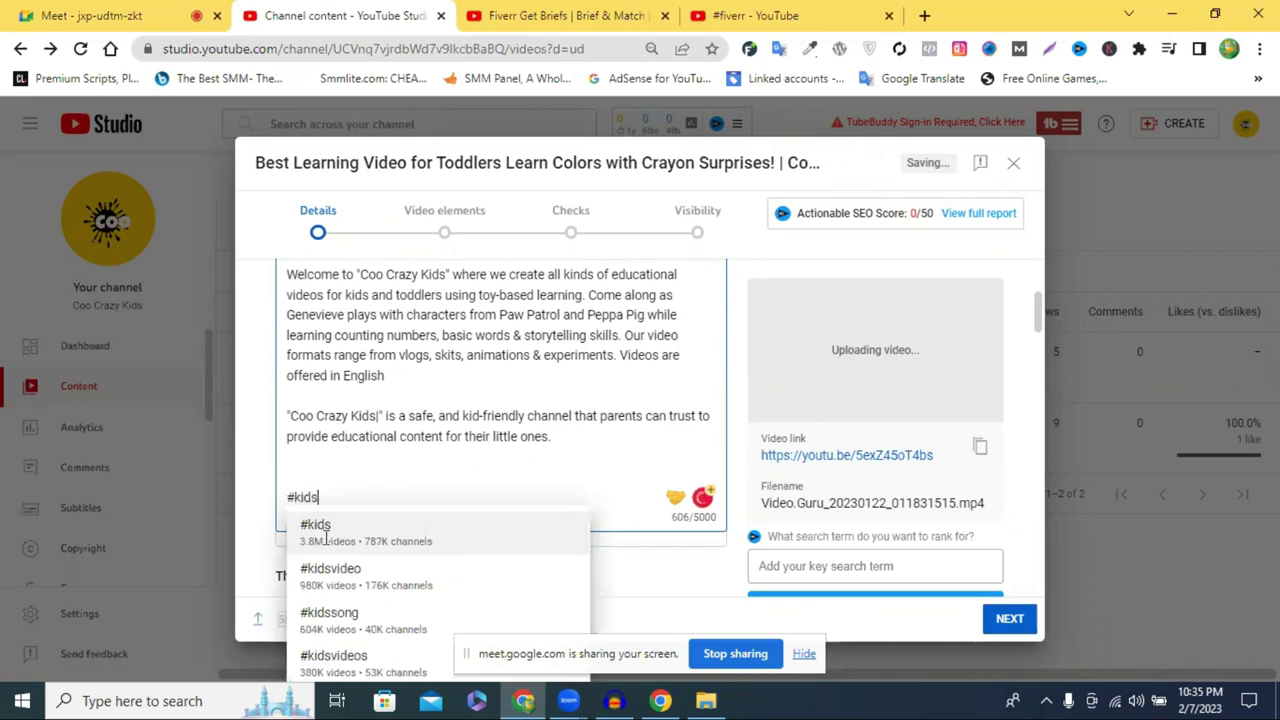
click(327, 535)
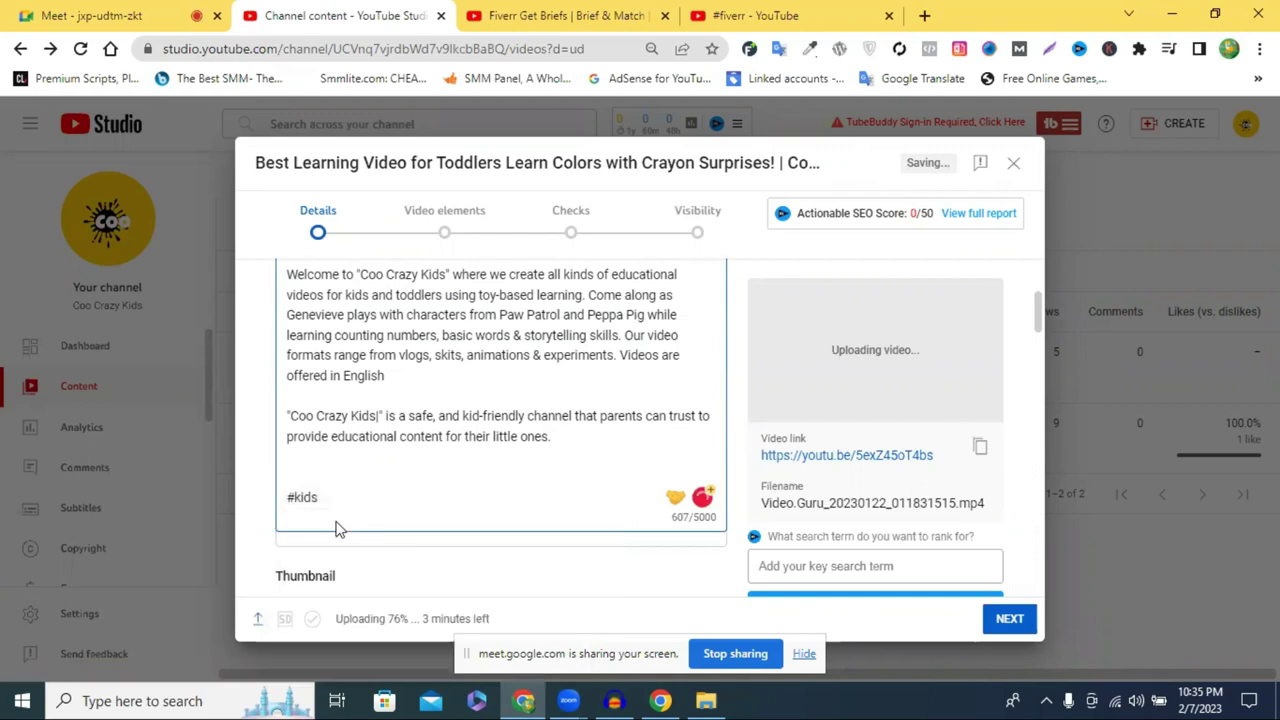
- Add the suggested hashtag #kidsvideo after #kids in the description
text(#)
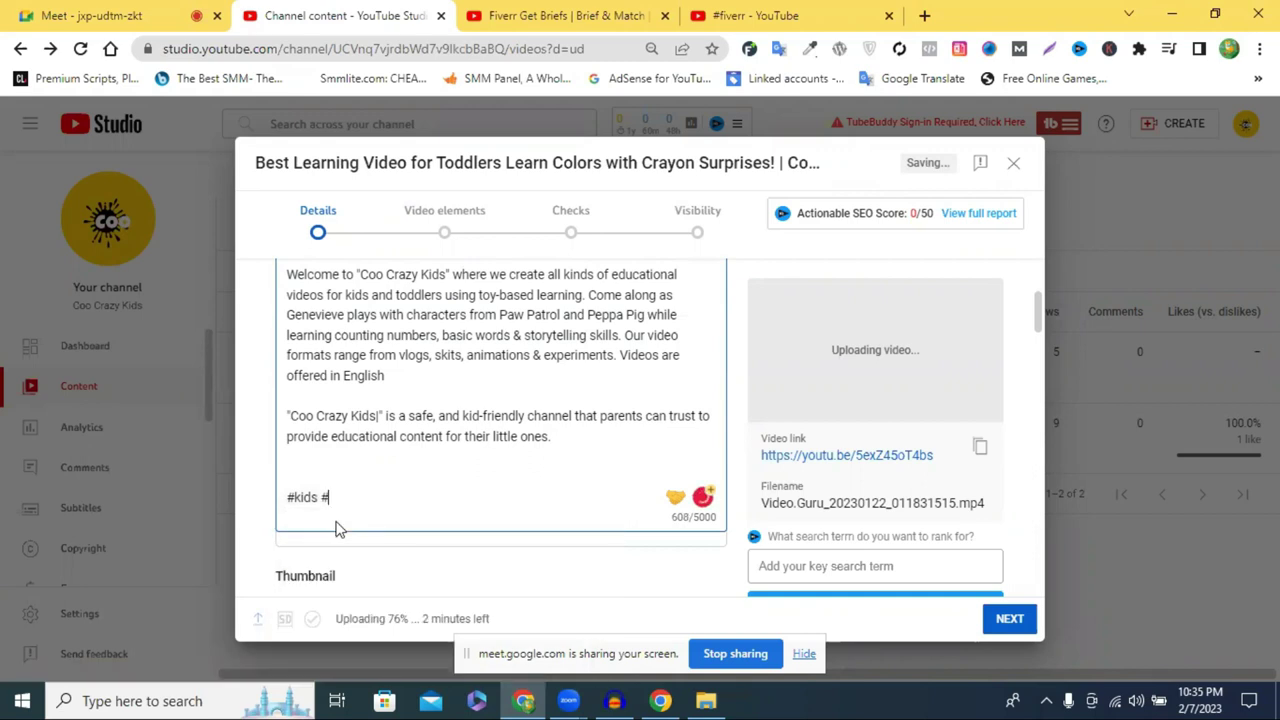
text(kid)
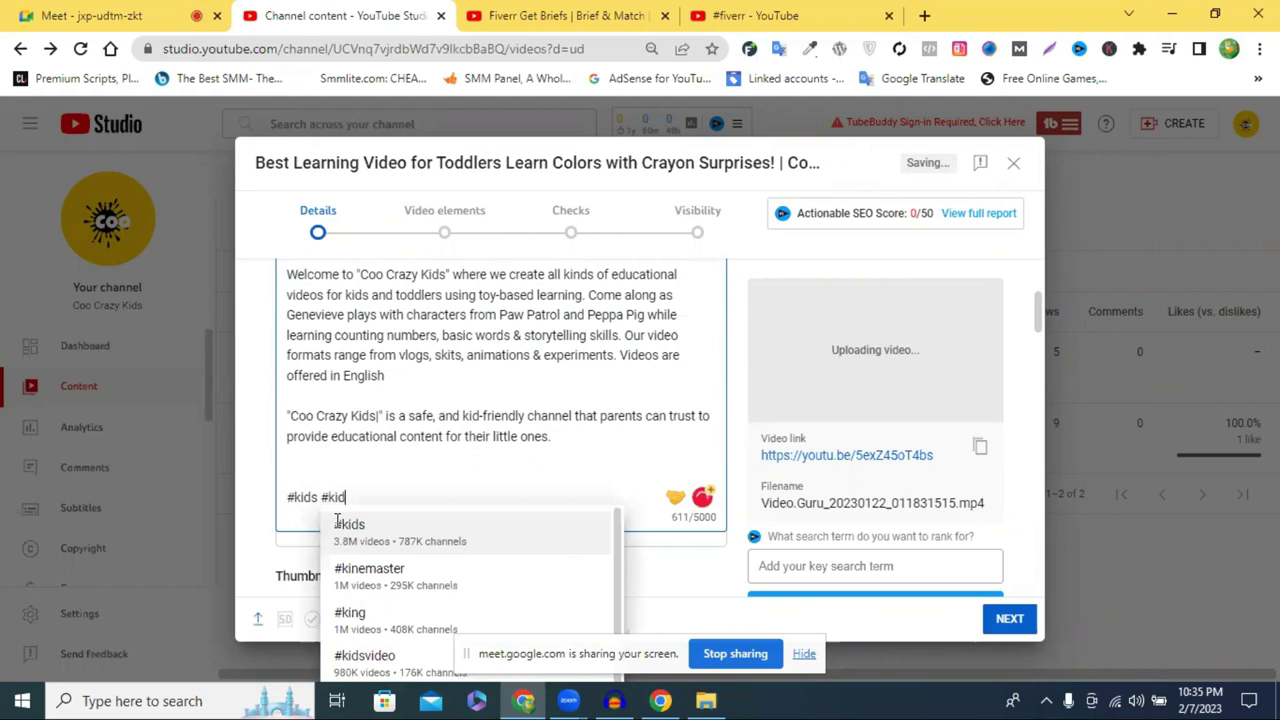
text(s)
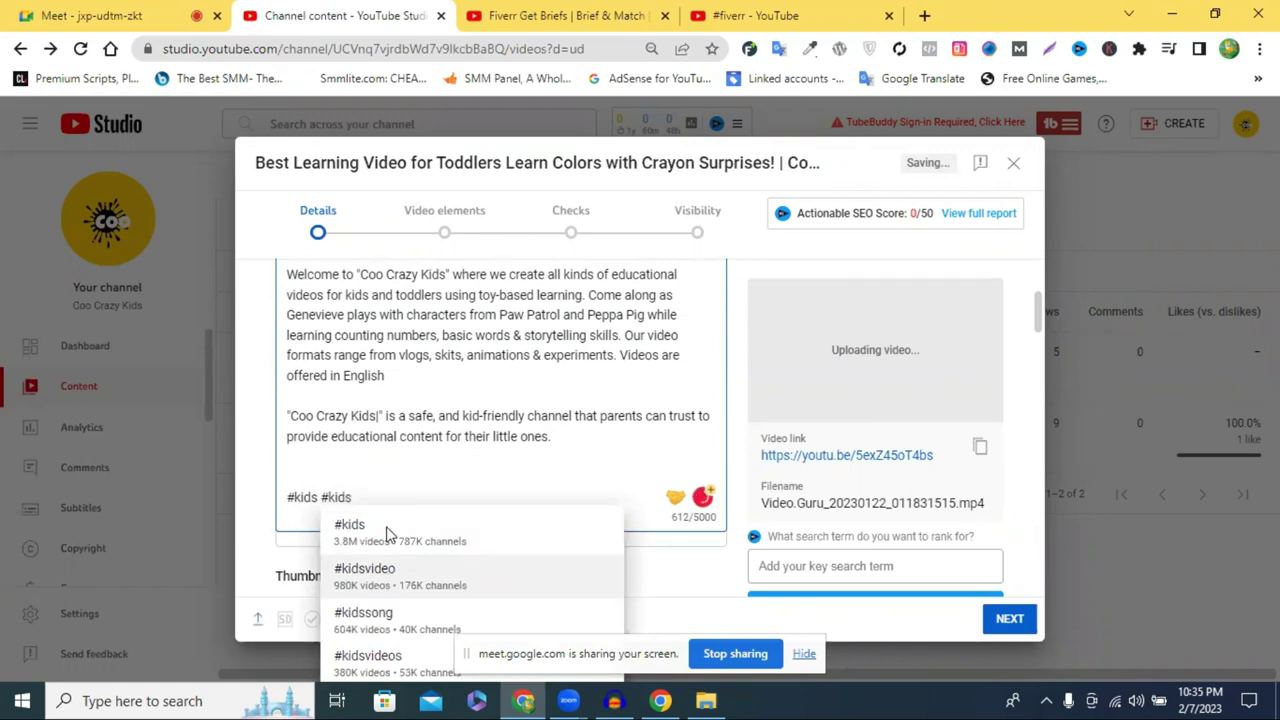
key(Return)
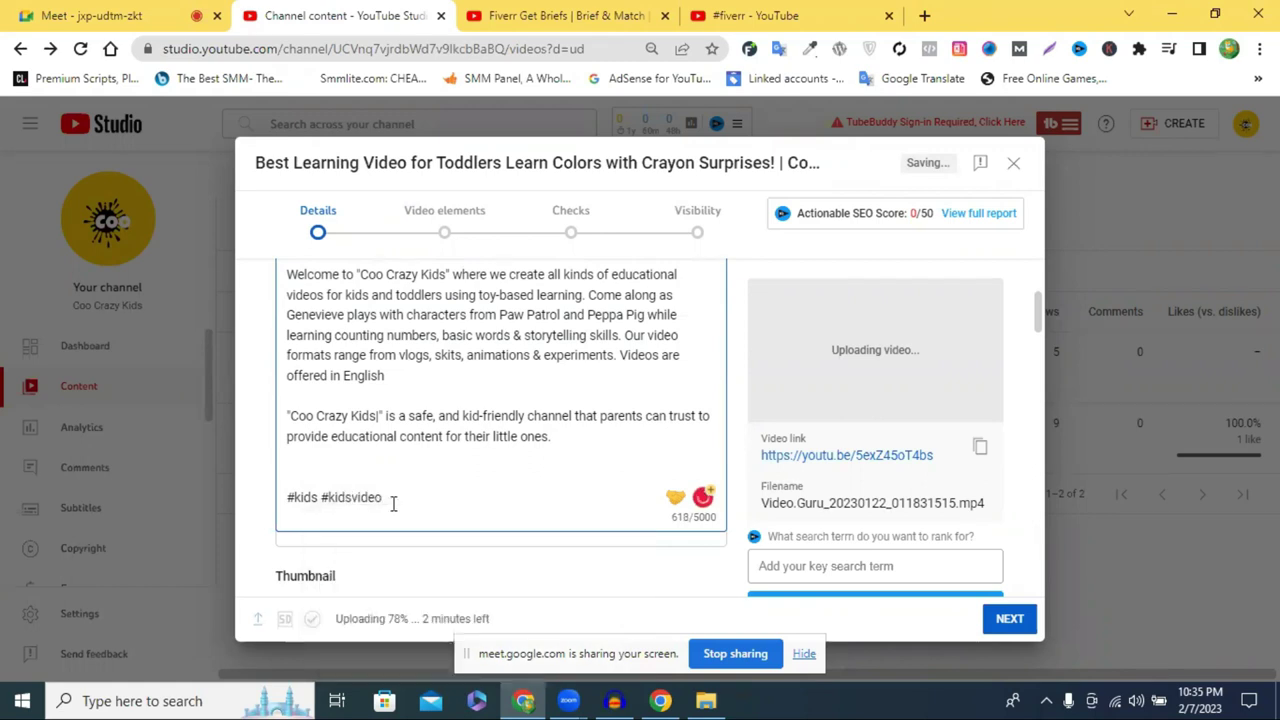
- Add the suggested hashtag #kidsshow after #kidsvideo in the description
text(#)
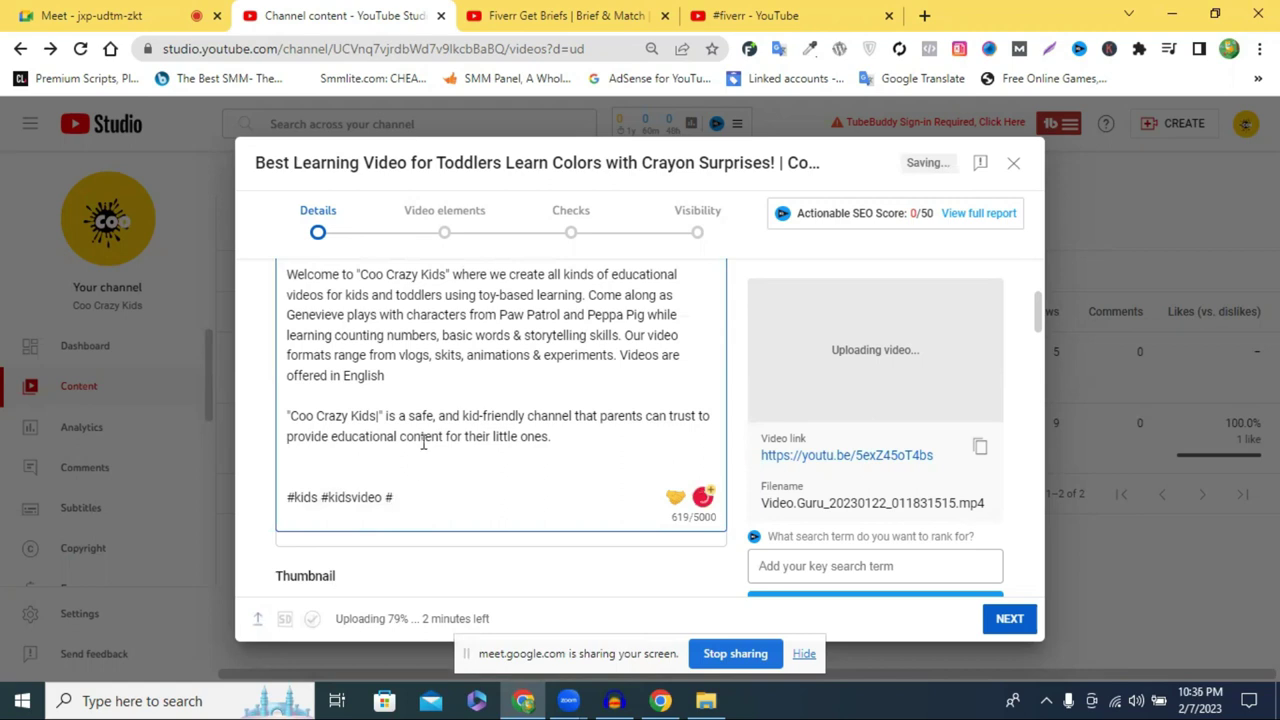
text(kids)
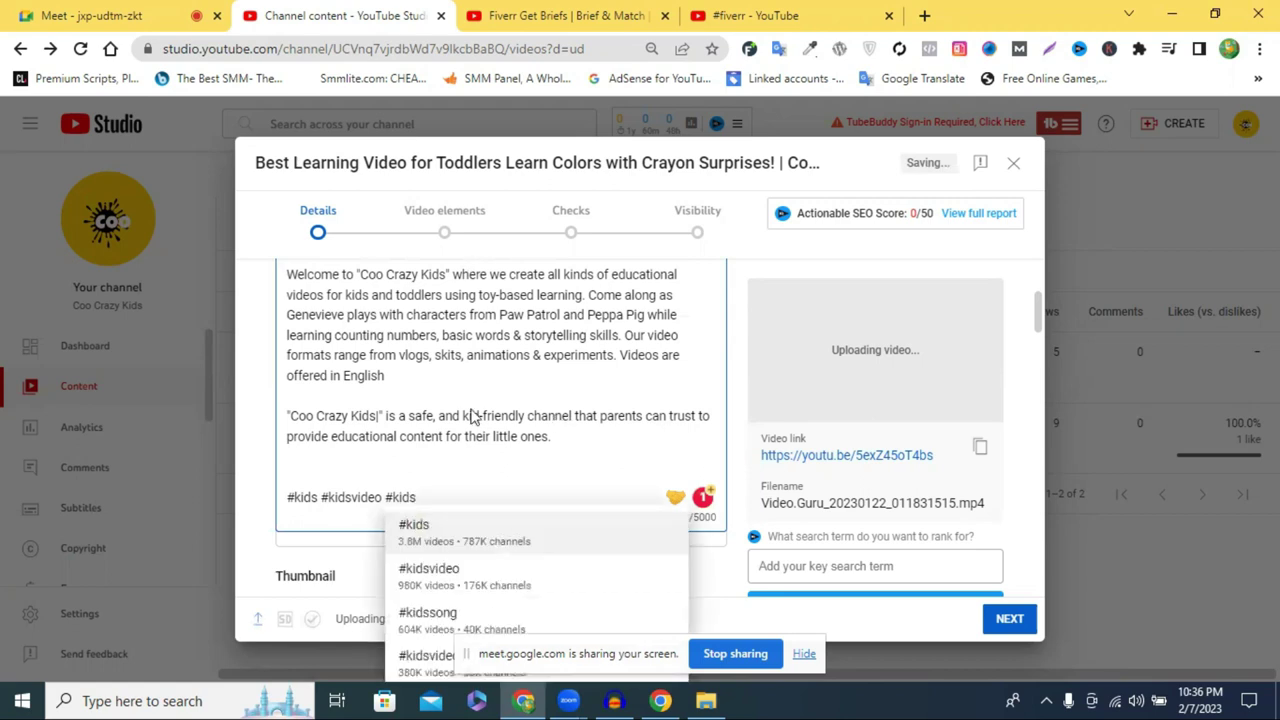
scroll(474, 416, down, 2)
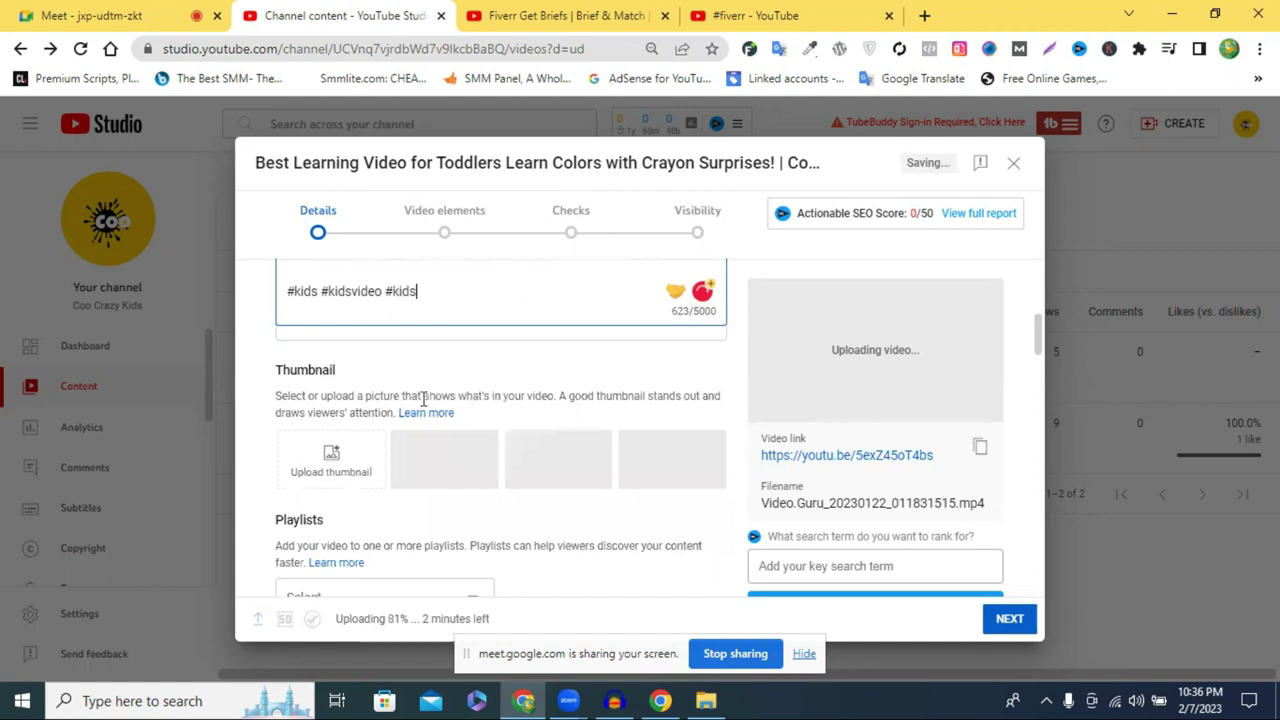
scroll(424, 399, up, 1)
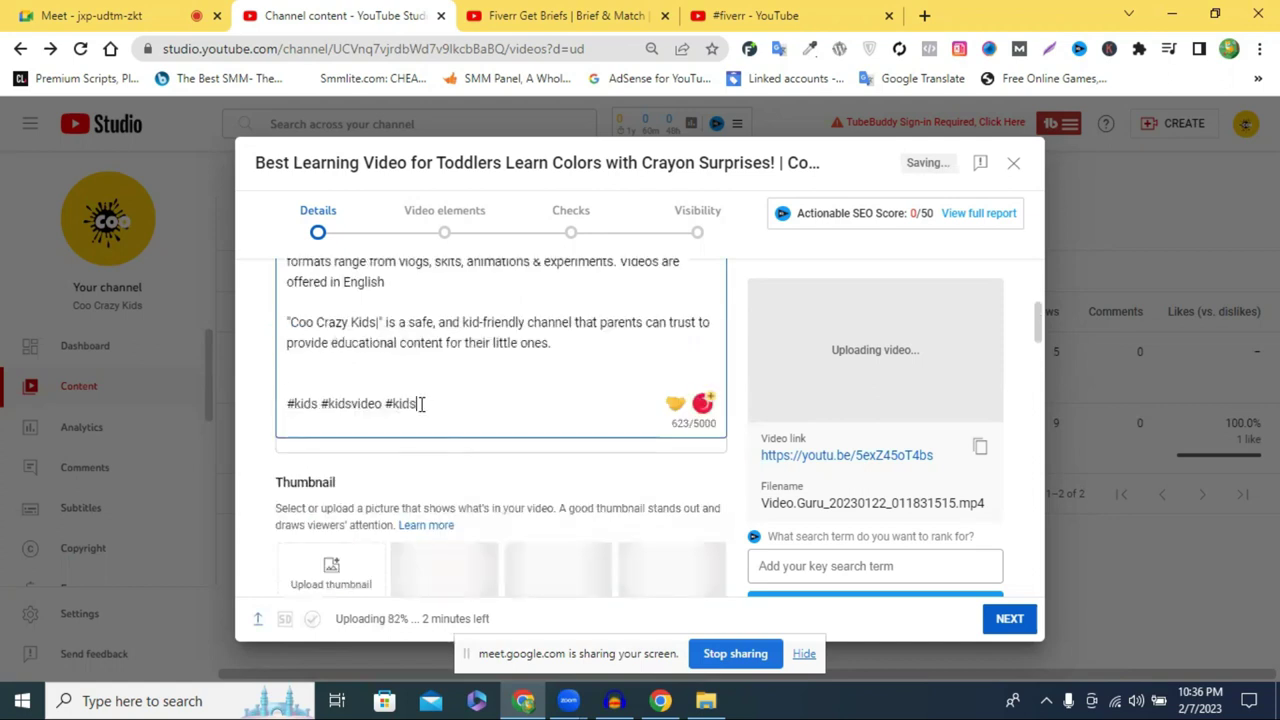
text(s)
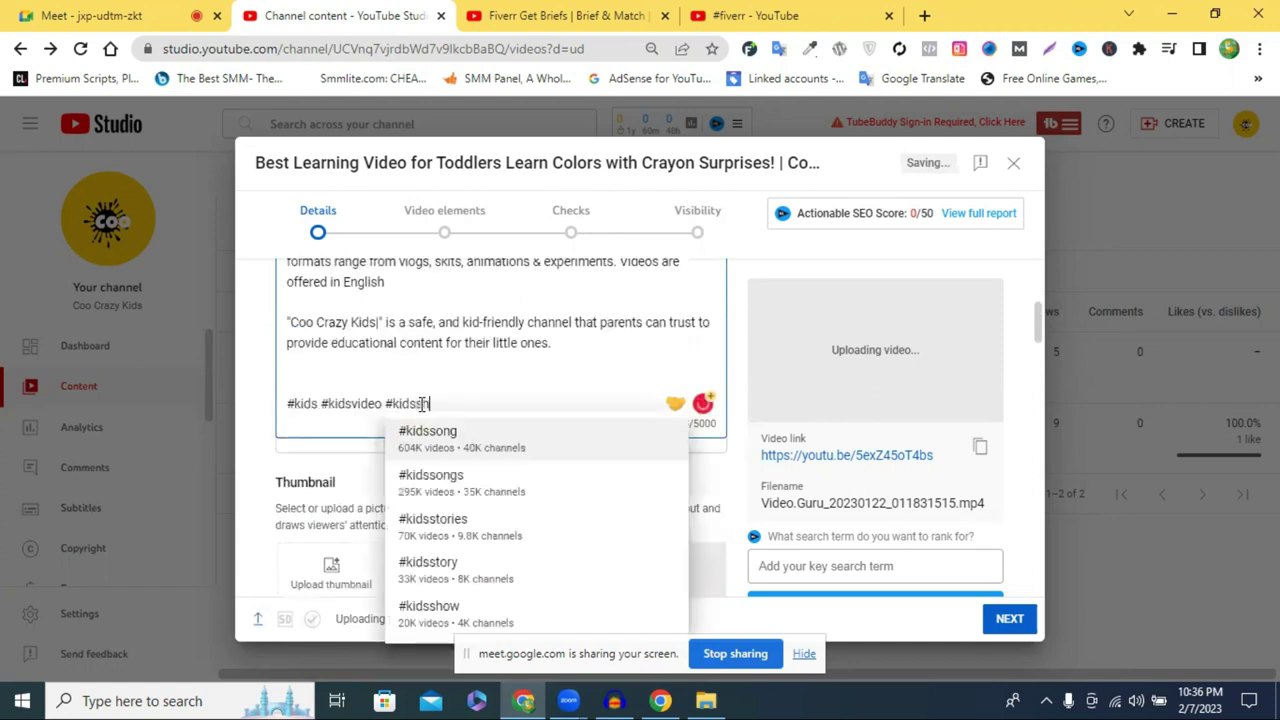
text(h)
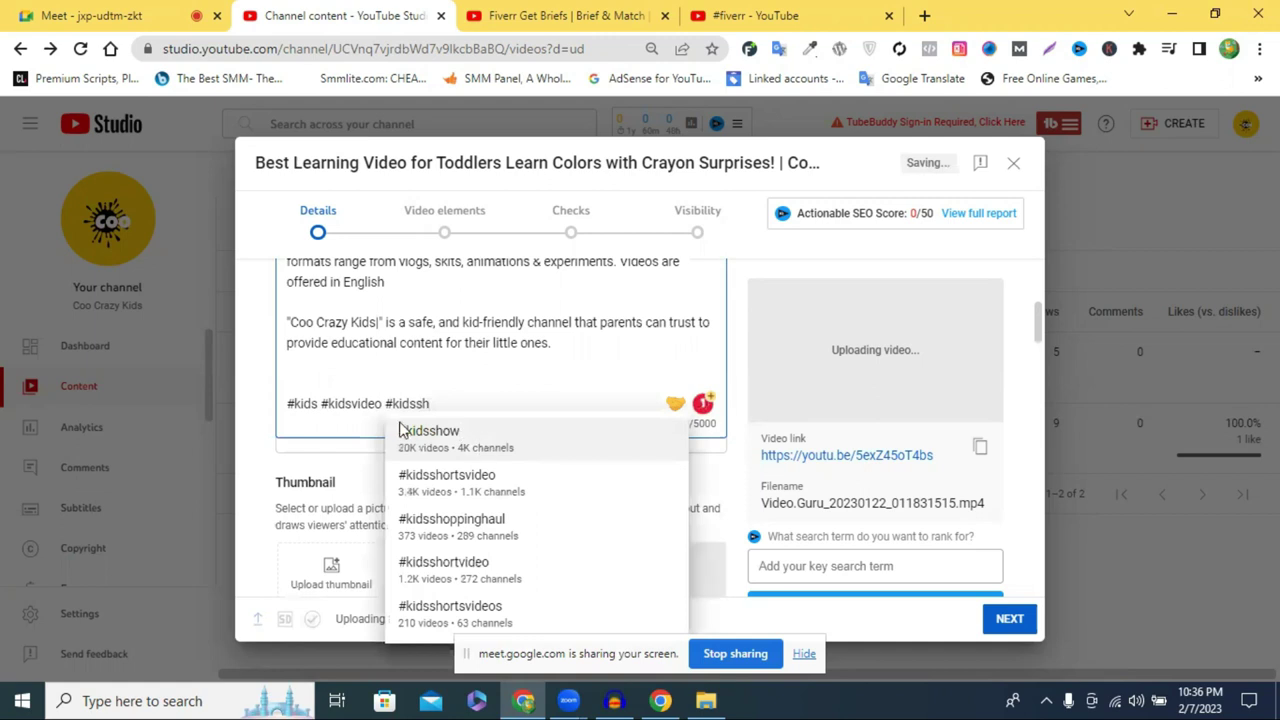
click(400, 430)
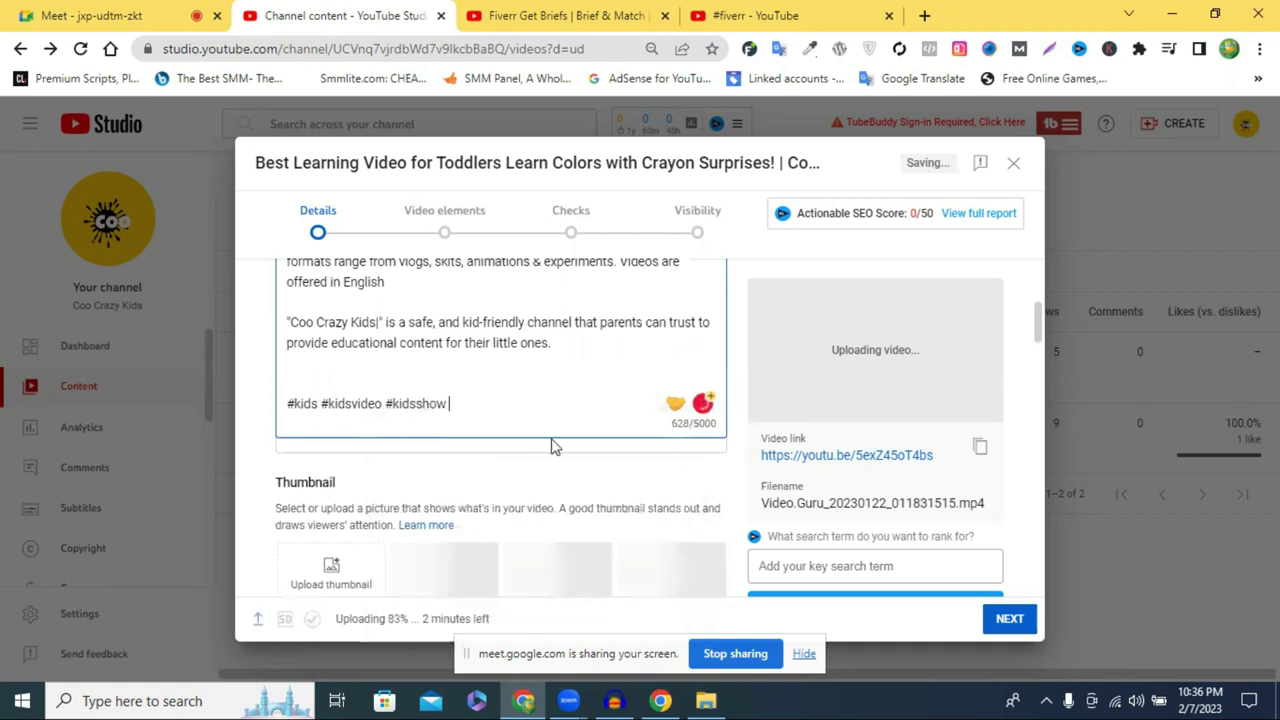
- Review the whole description, from its repeated title line down to the three hashtags
scroll(502, 386, up, 4)
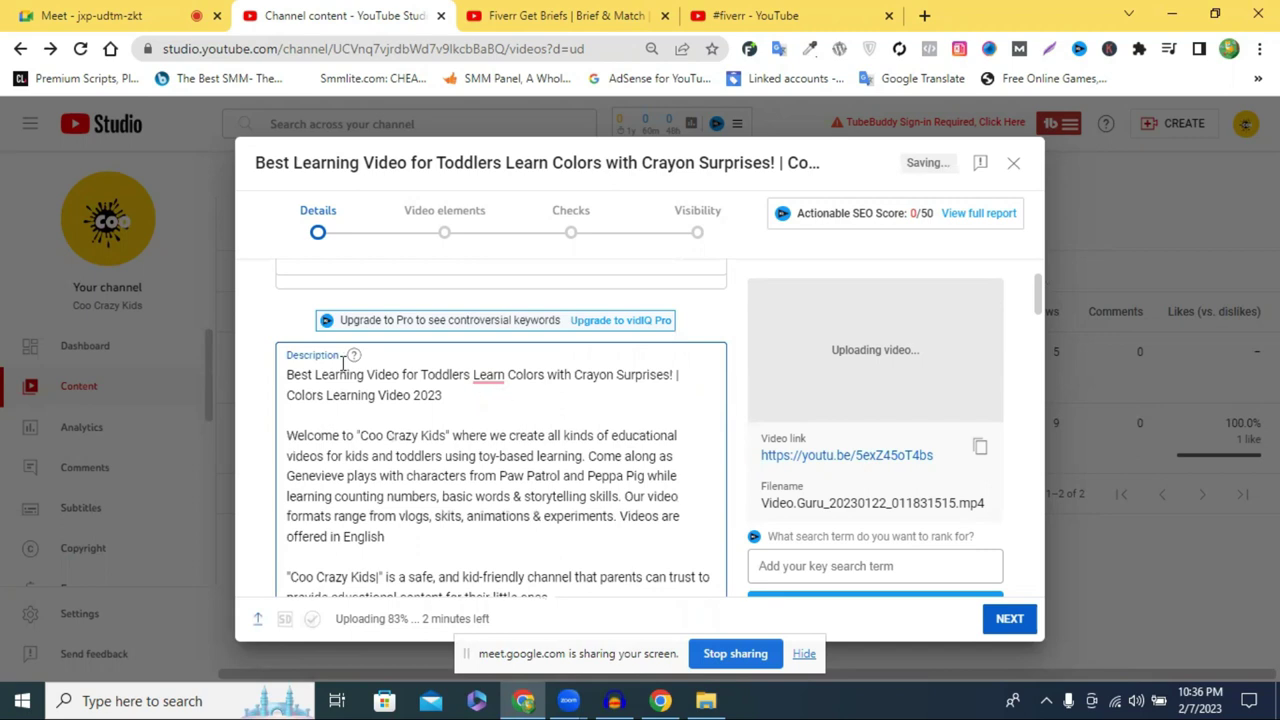
scroll(659, 385, down, 2)
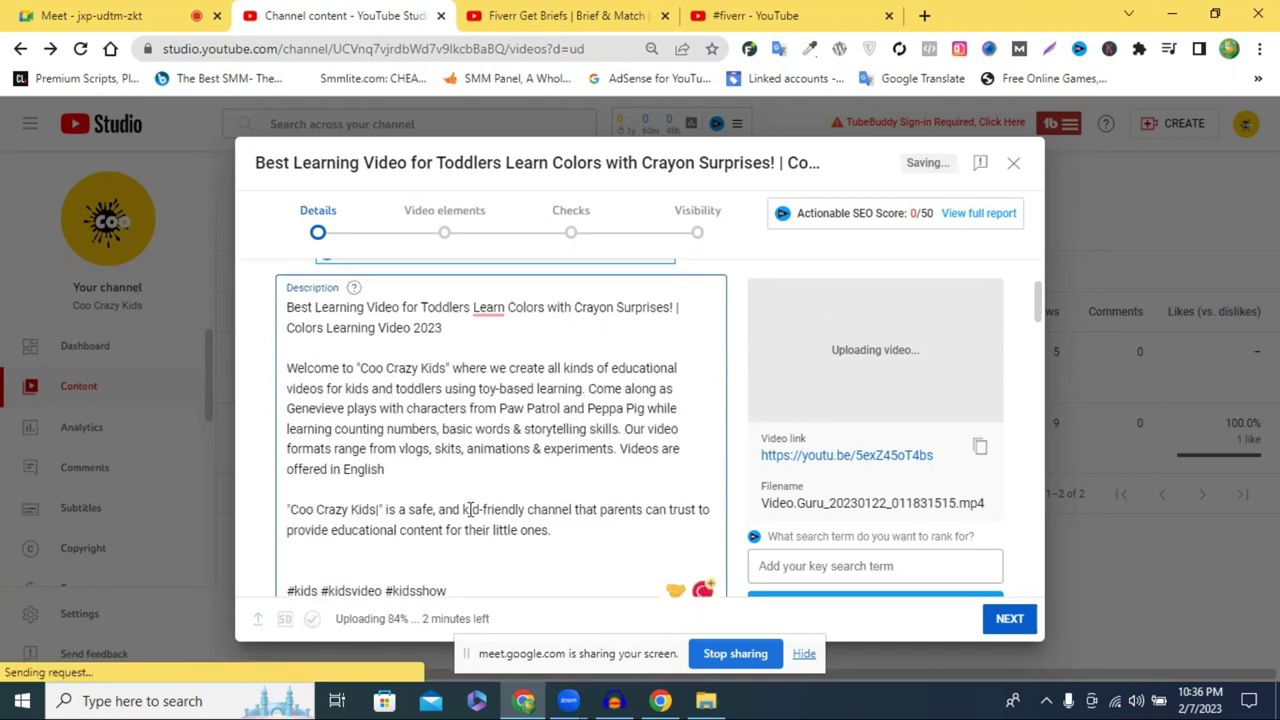
scroll(379, 338, down, 2)
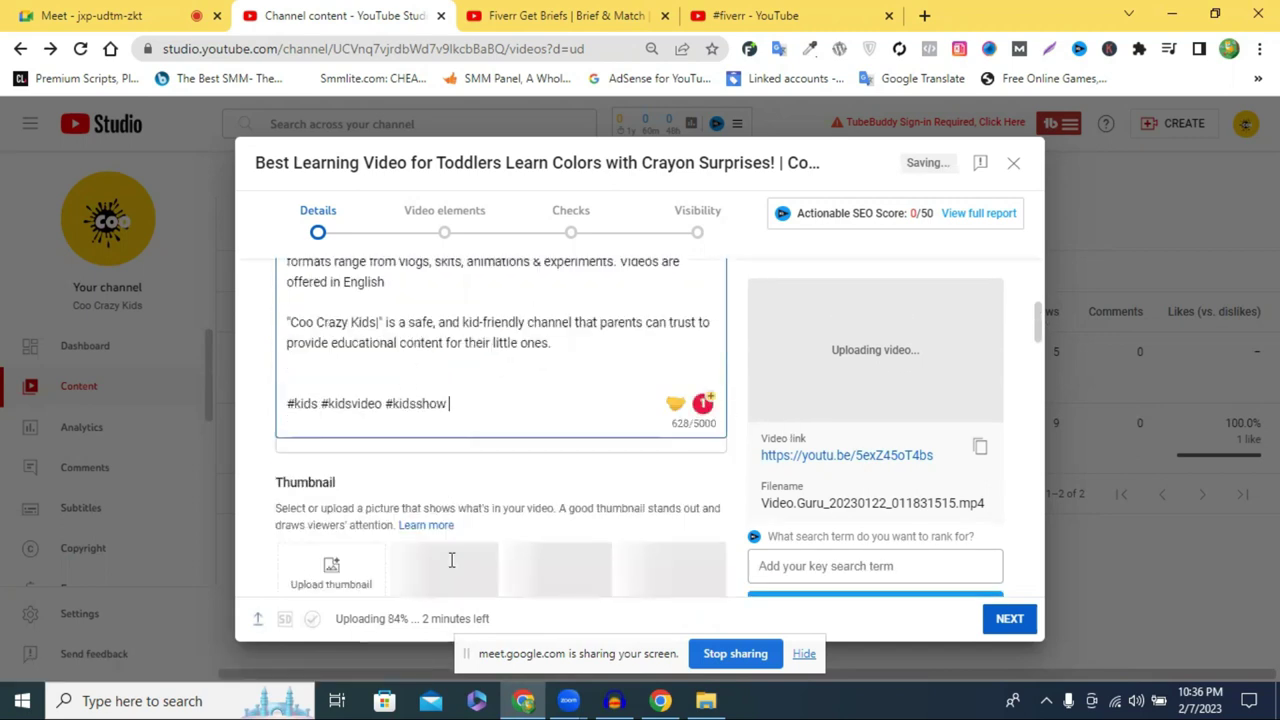
scroll(451, 560, up, 2)
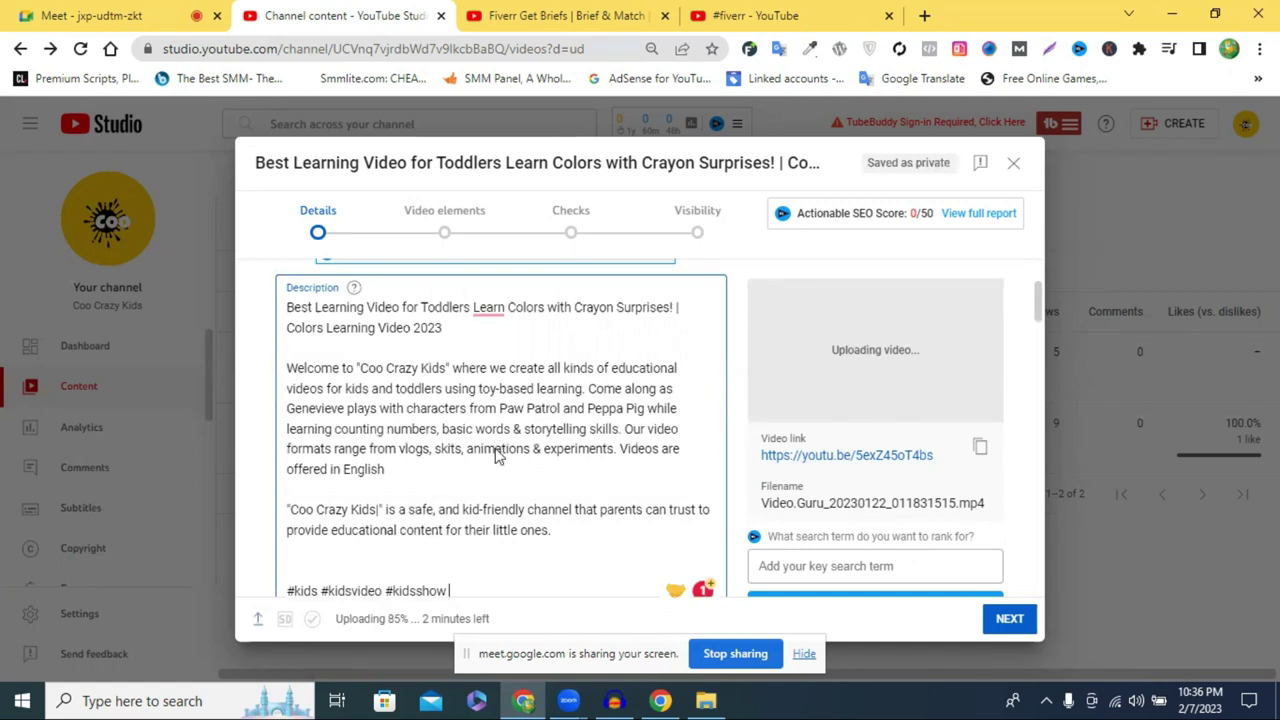
scroll(495, 450, down, 4)
scroll(495, 448, up, 2)
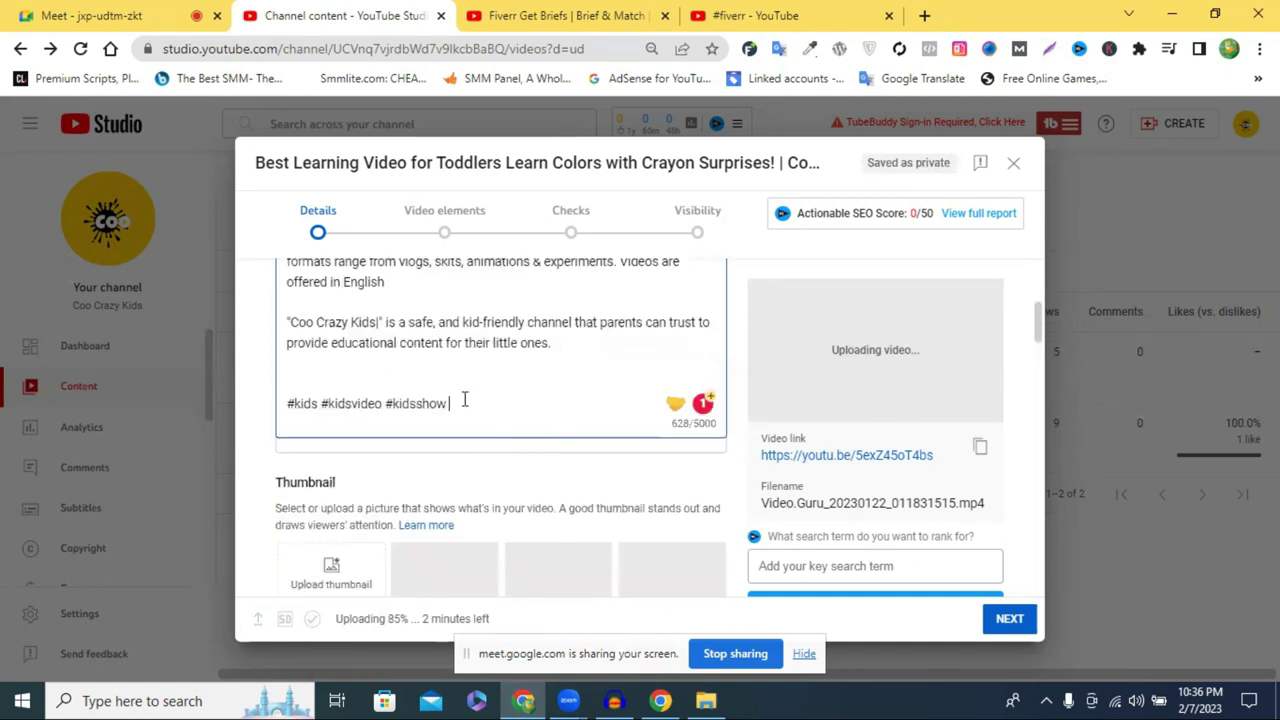
scroll(460, 399, up, 1)
scroll(397, 444, up, 2)
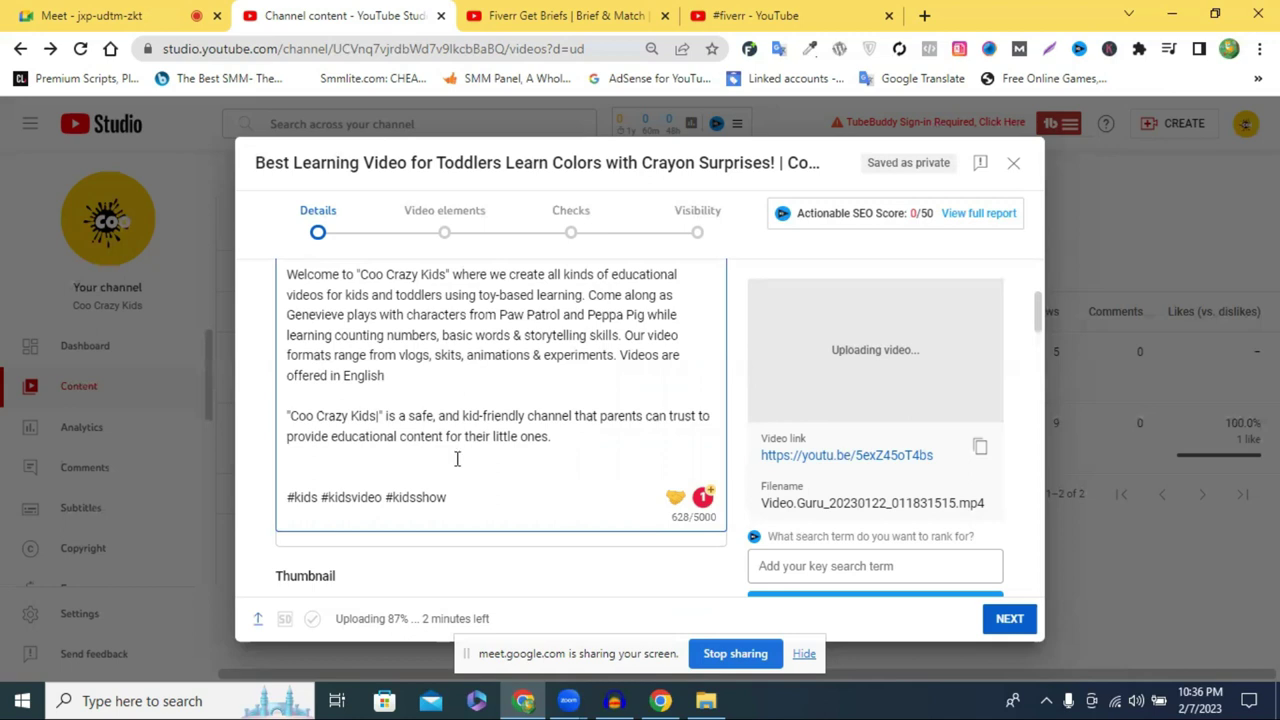
scroll(457, 458, up, 1)
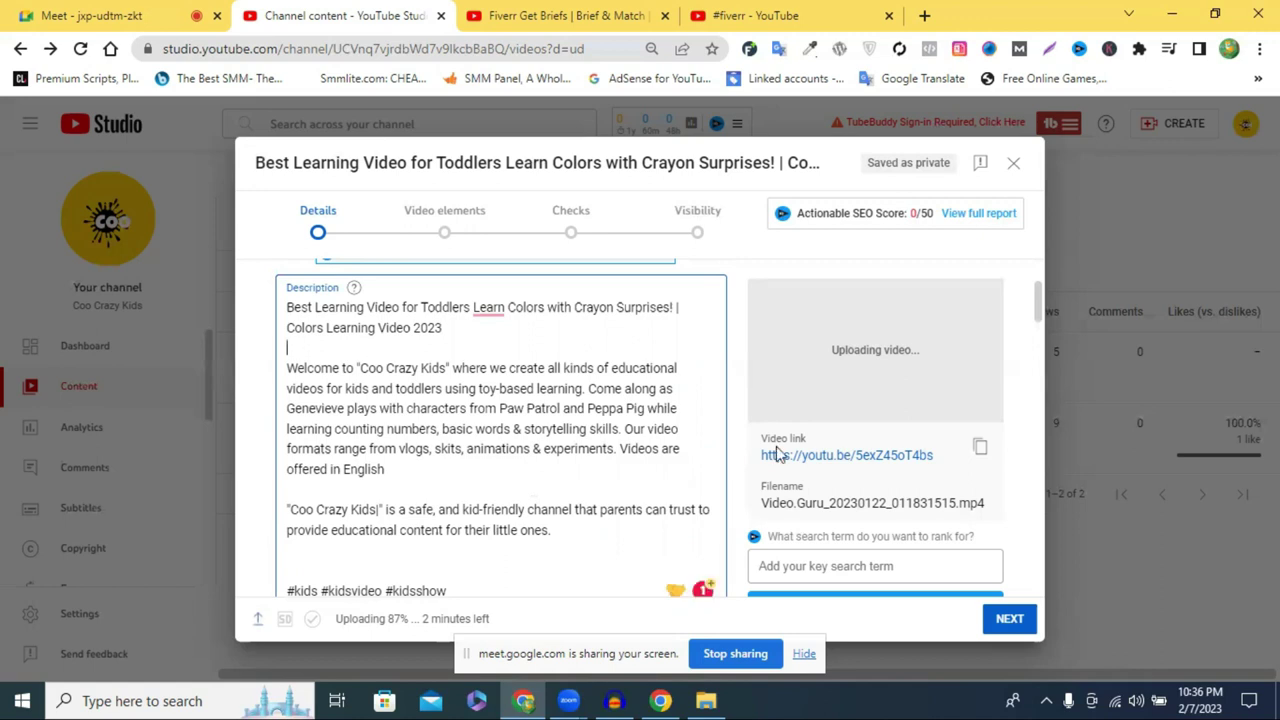
- Look over the thumbnail, playlist and audience settings below the description
scroll(549, 463, down, 5)
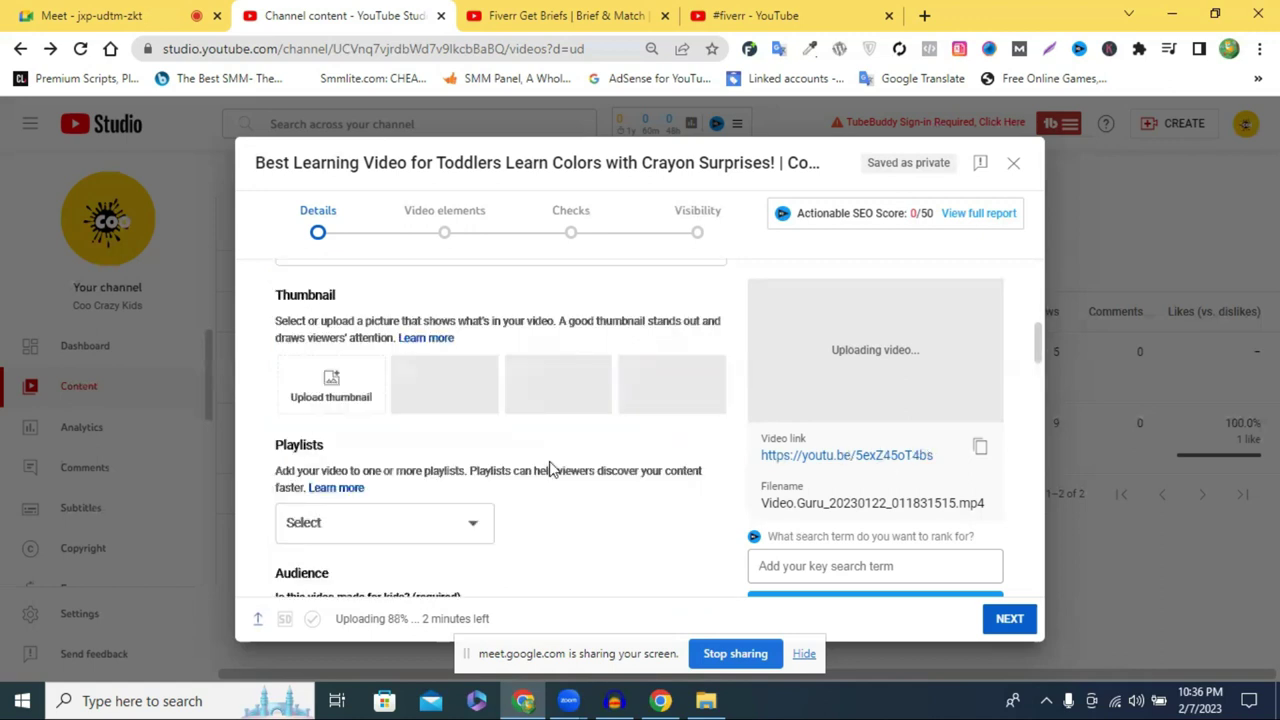
scroll(551, 465, down, 2)
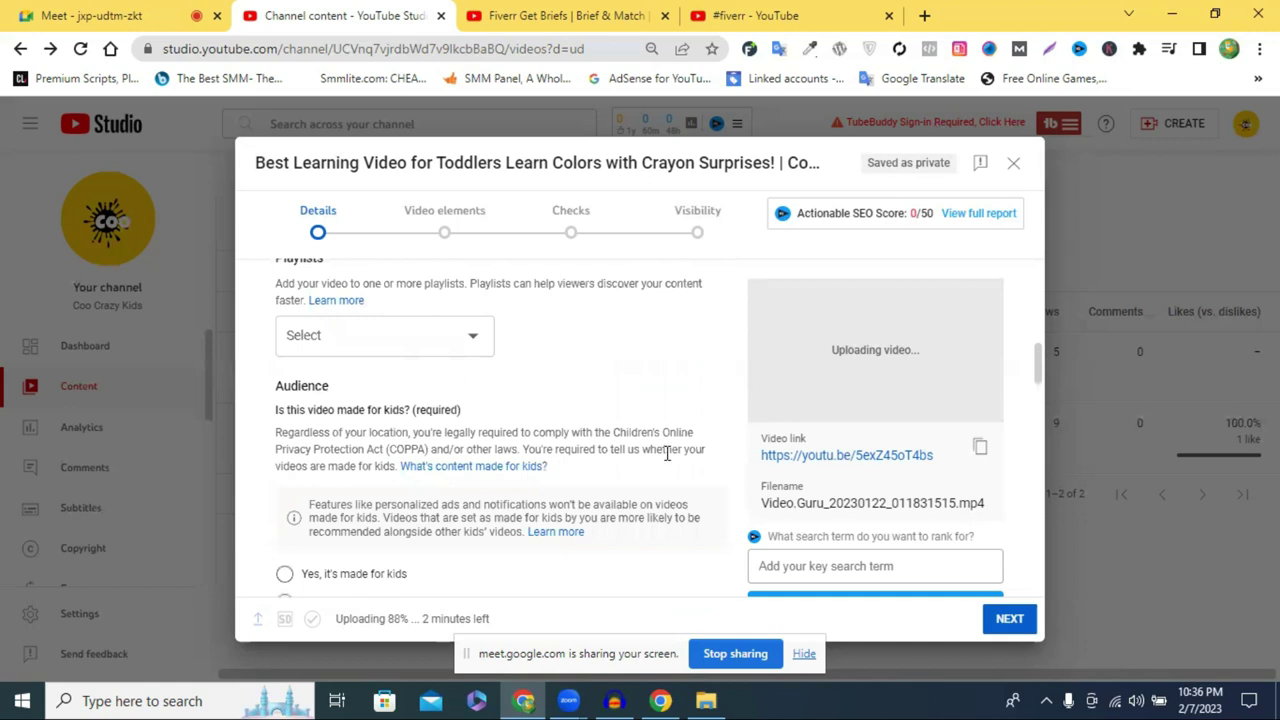
scroll(488, 368, up, 3)
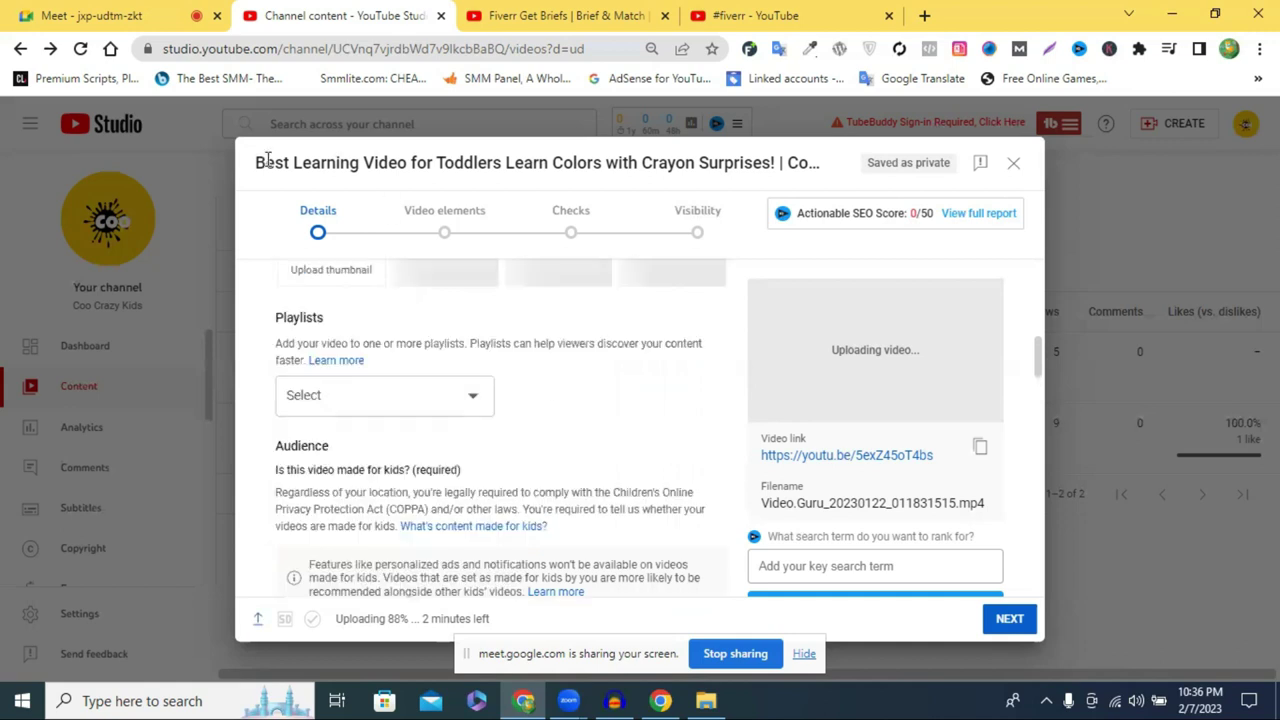
- Compare the title in the upload heading with the description text, hashtags and thumbnail section below it
drag(789, 170, 264, 163)
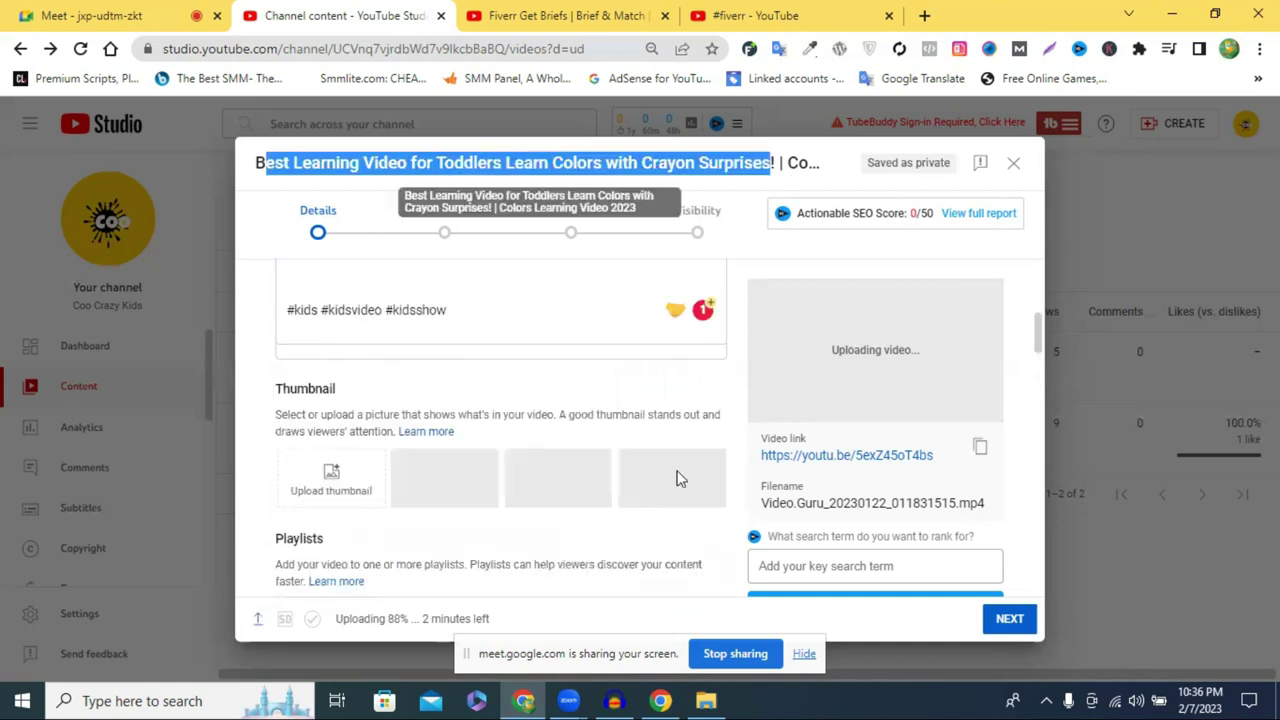
scroll(648, 473, up, 2)
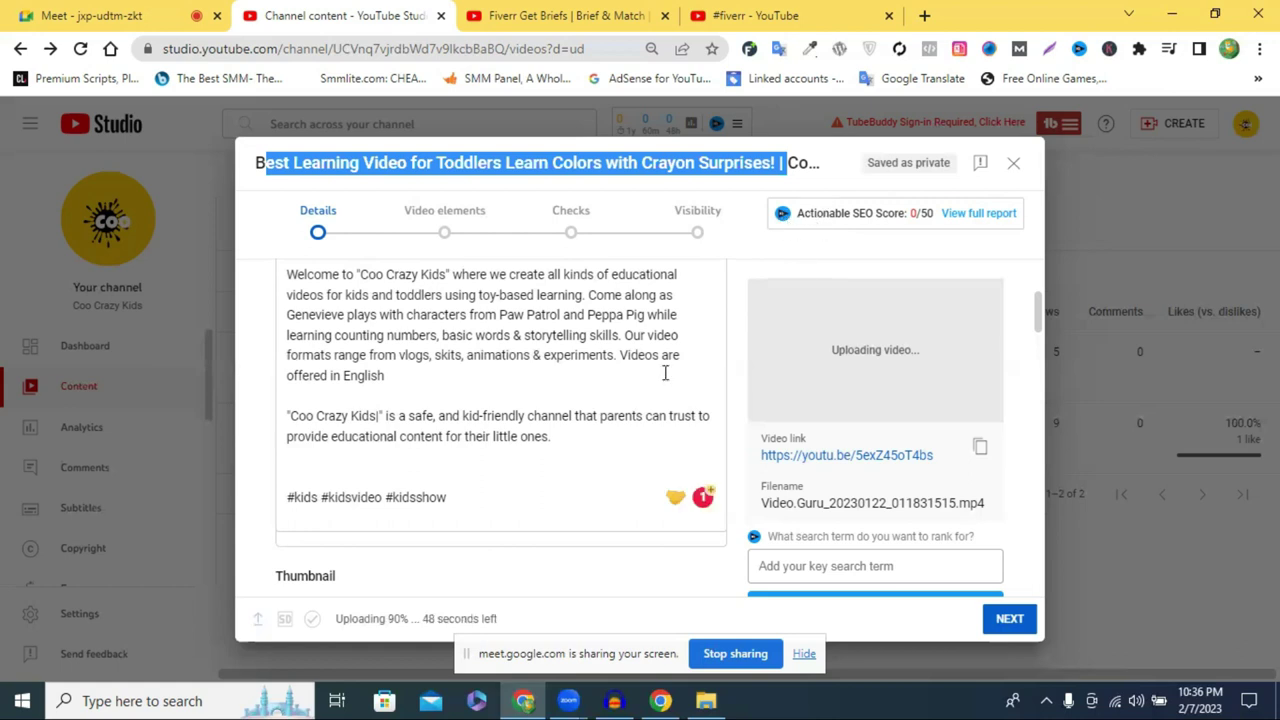
scroll(628, 423, up, 2)
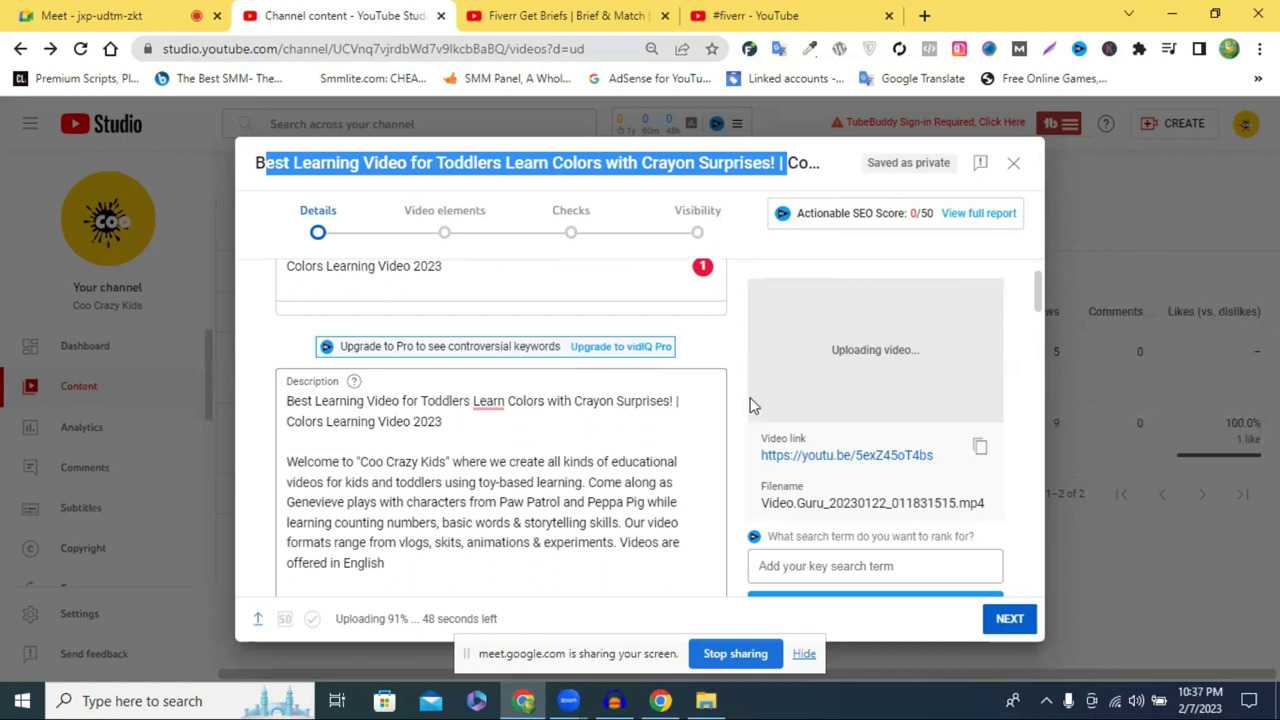
scroll(590, 375, down, 1)
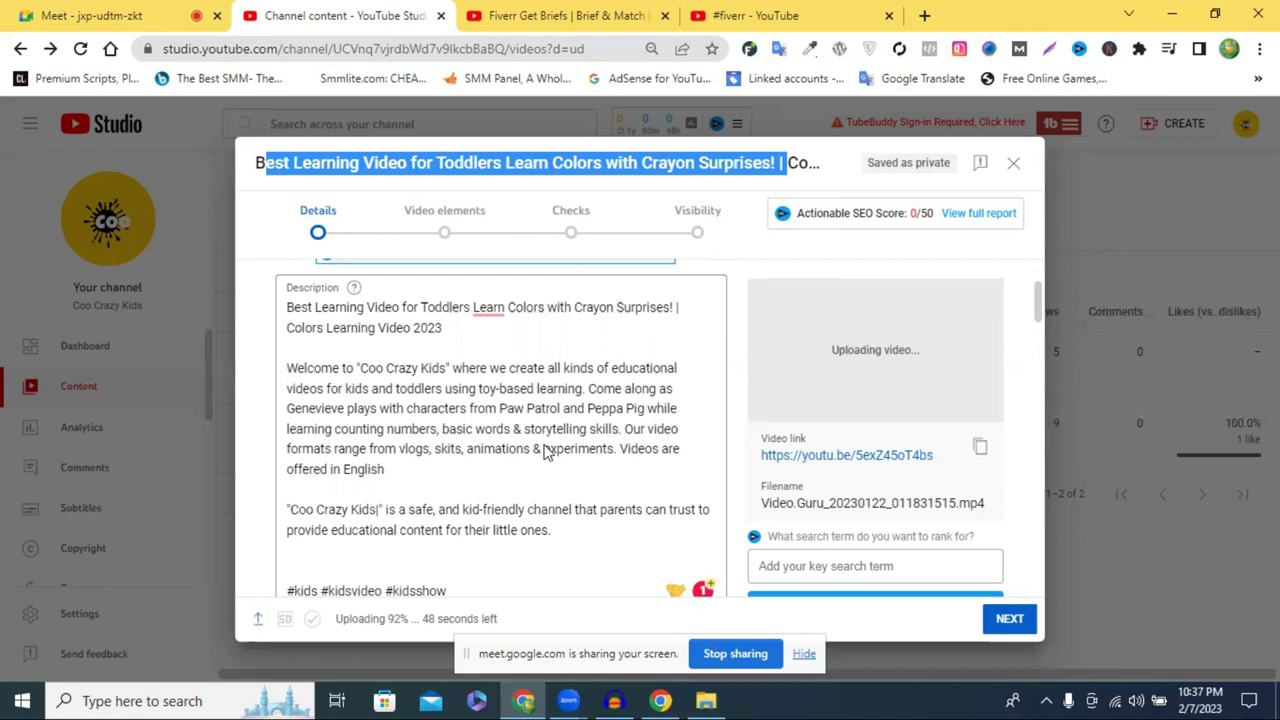
scroll(545, 448, down, 2)
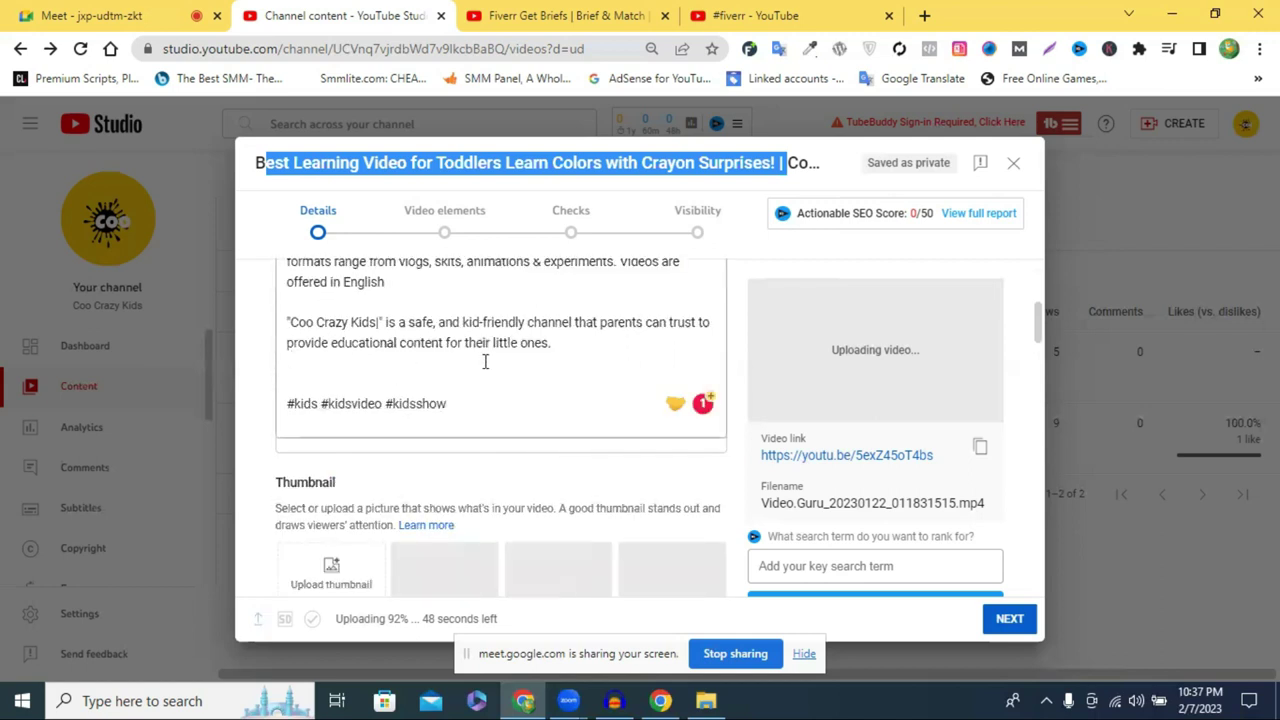
click(337, 356)
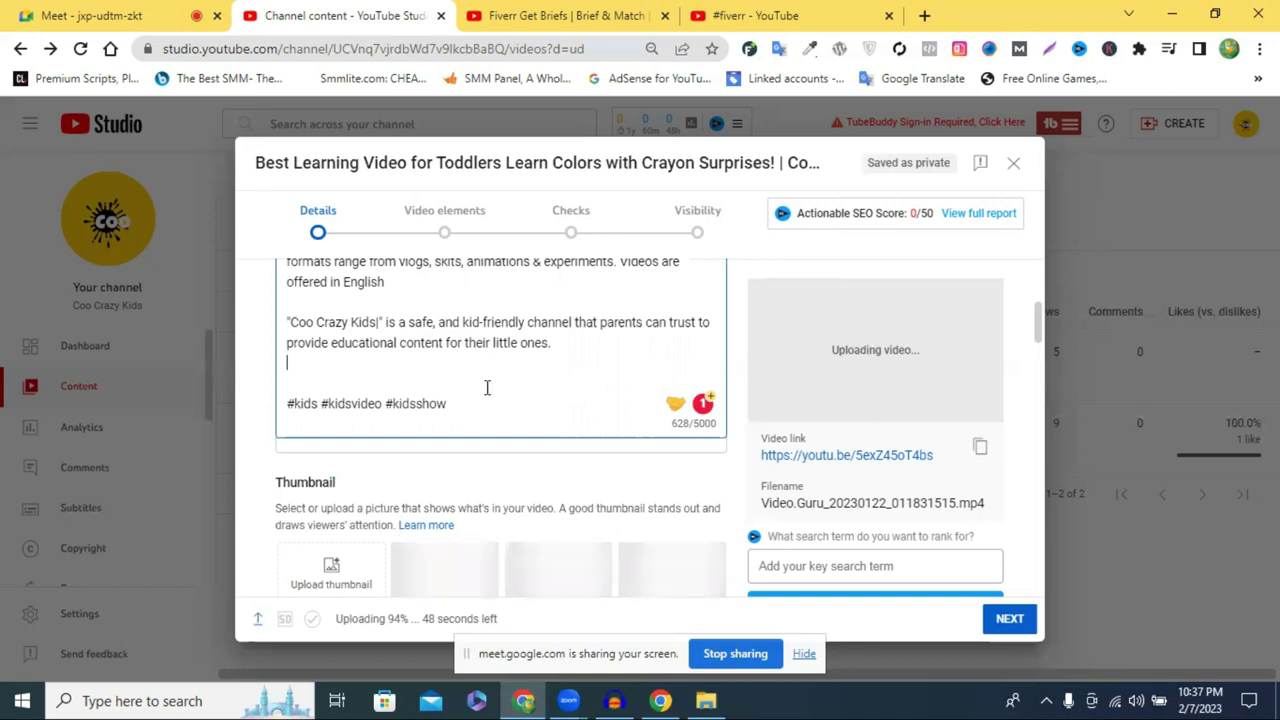
scroll(487, 387, up, 2)
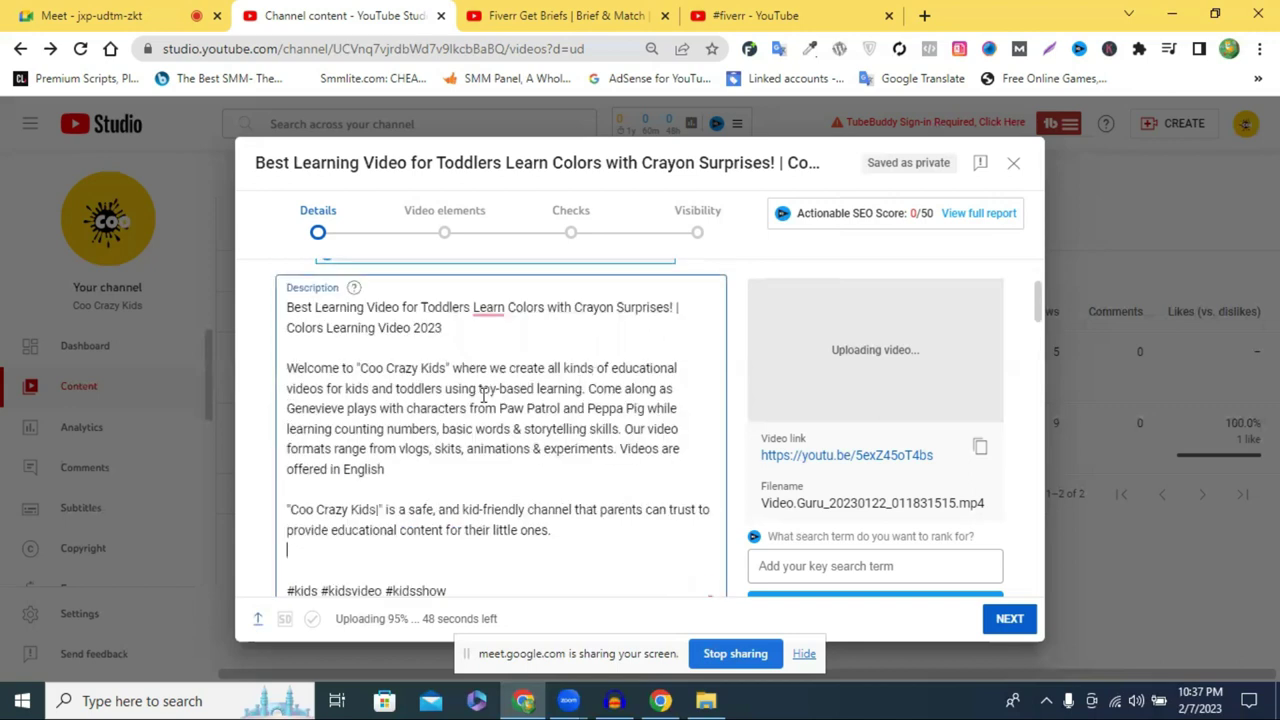
scroll(484, 393, up, 1)
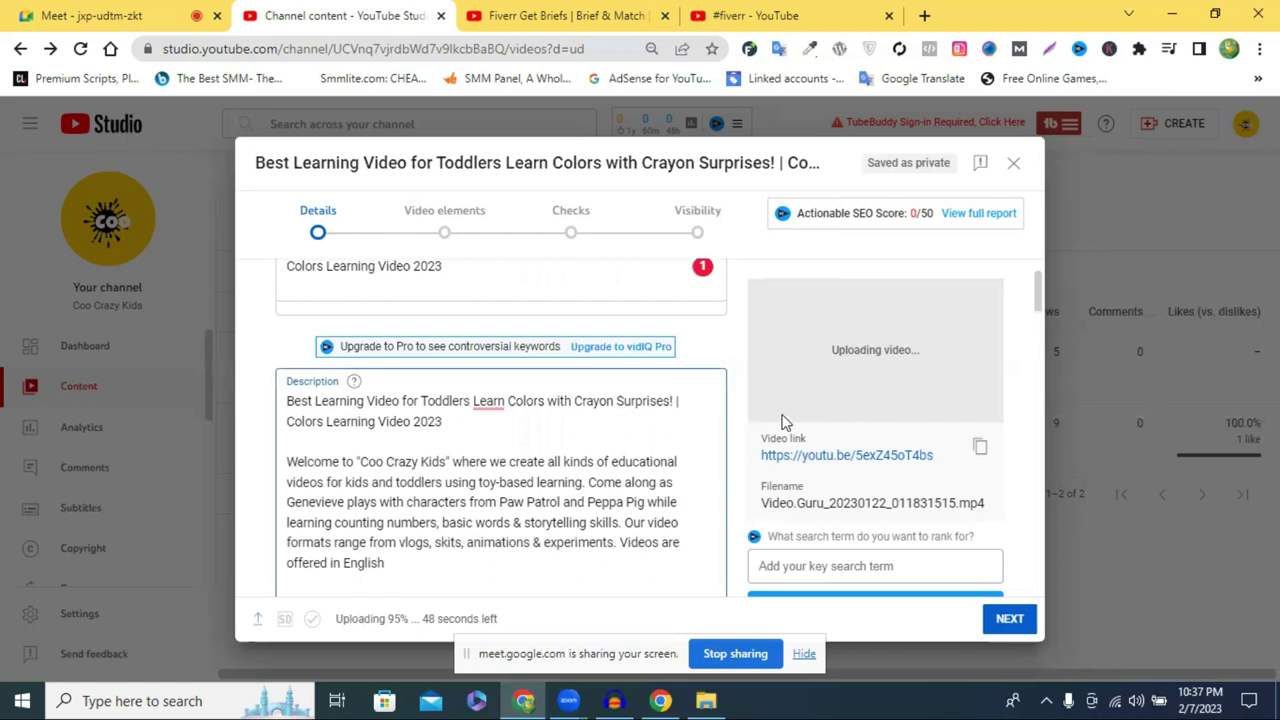
scroll(784, 422, down, 3)
scroll(634, 430, down, 2)
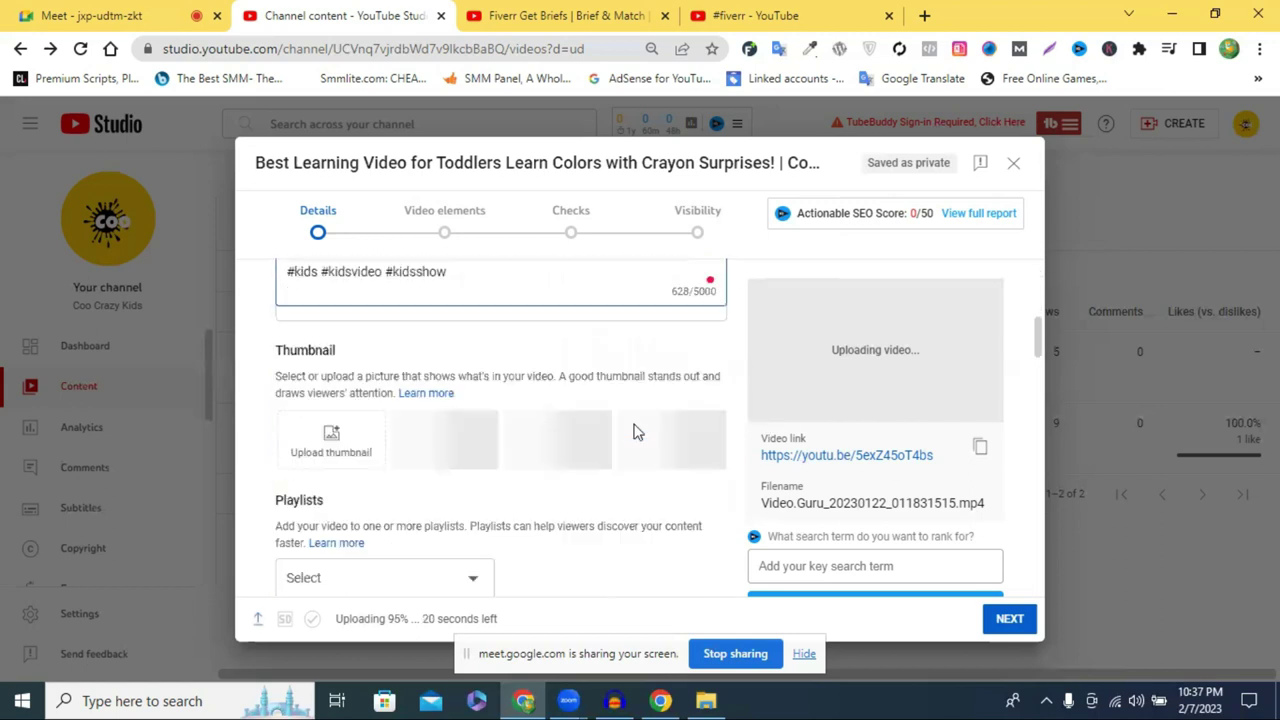
- Examine the keyword phrases in the title field by highlighting "Best Learning Video for Toddlers Learn Colors with Crayon Surprises!" piece by piece
scroll(634, 430, up, 5)
click(294, 340)
shift+click(580, 342)
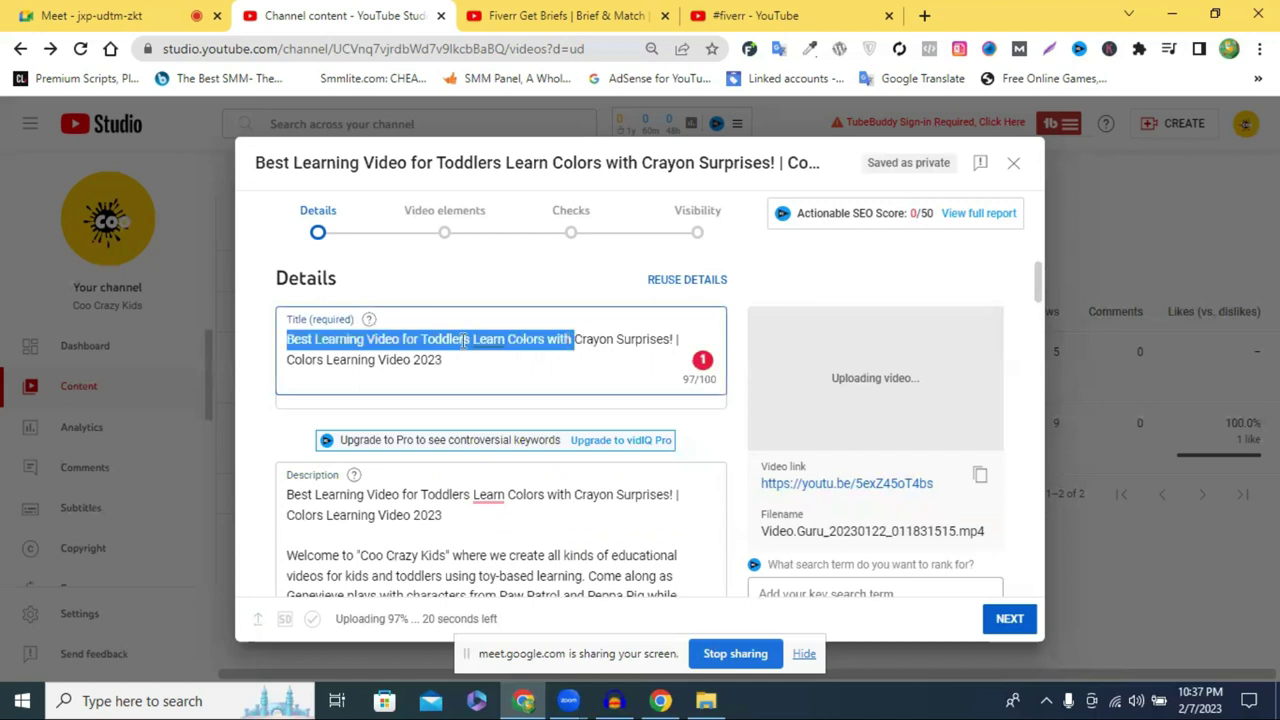
shift+click(432, 340)
shift+click(558, 340)
shift+click(675, 337)
key(shift+Right)
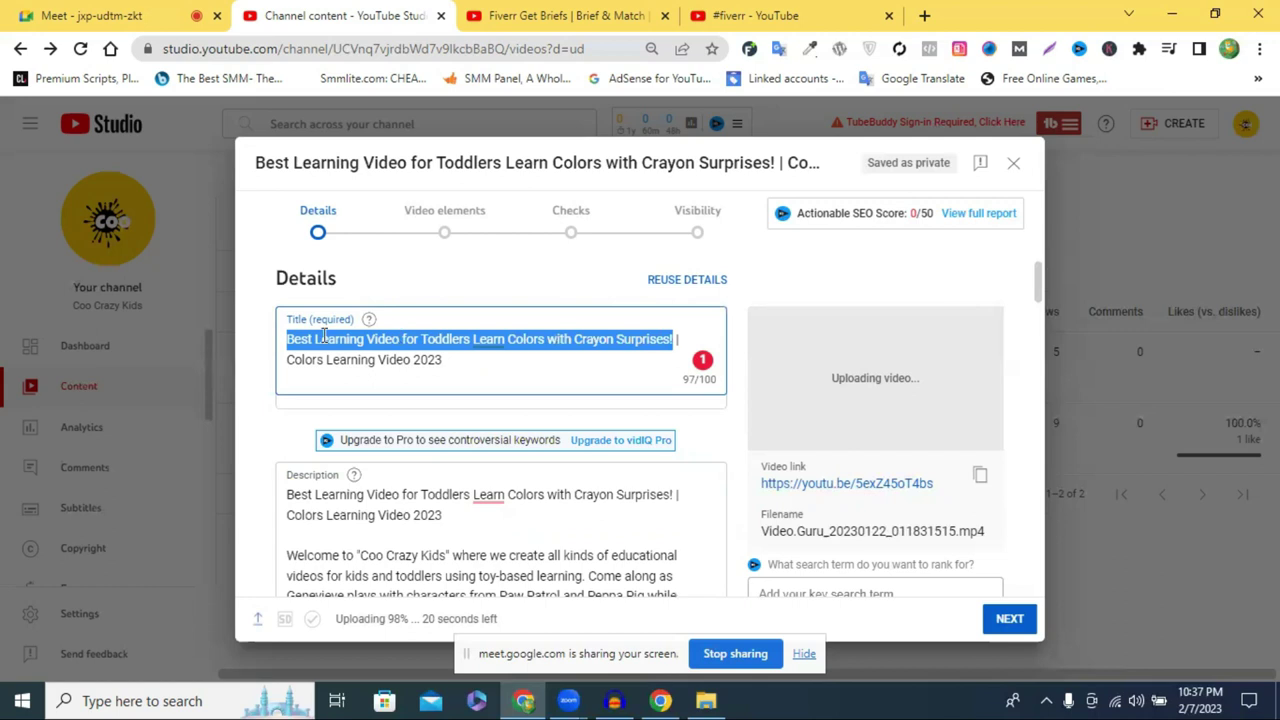
shift+click(322, 338)
click(461, 344)
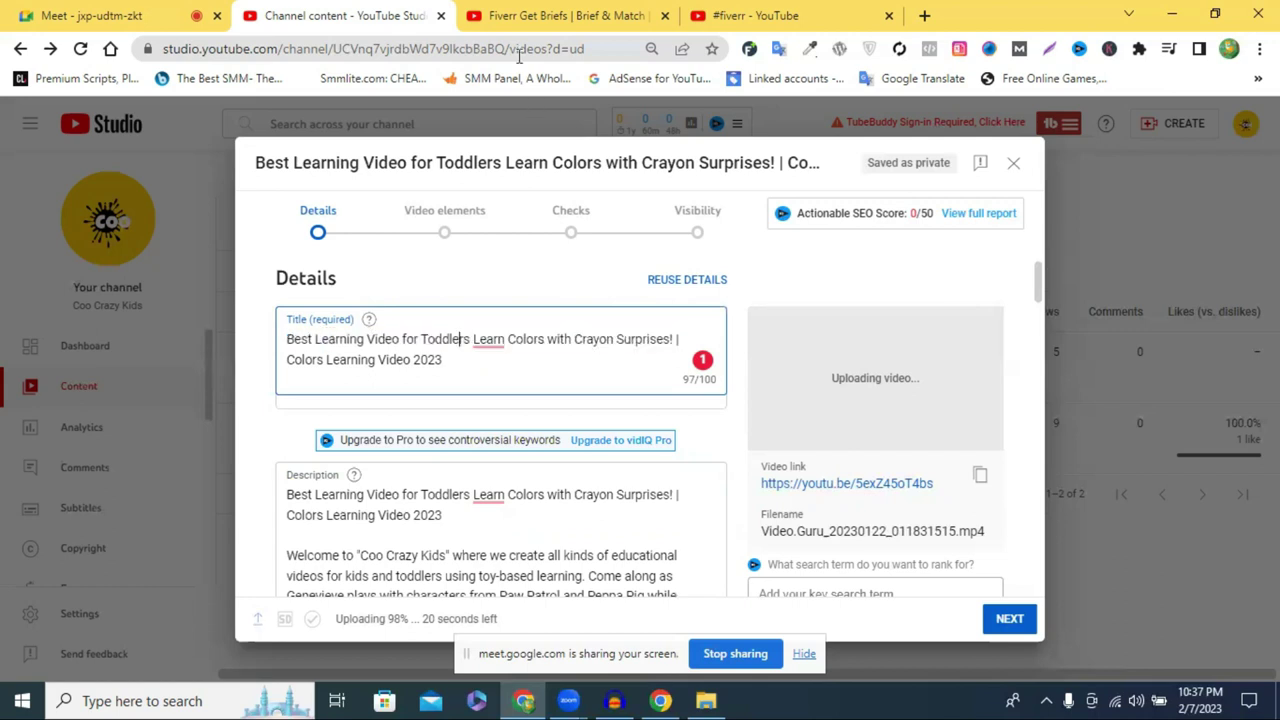
key(ctrl+a)
click(287, 340)
key(ctrl+shift+Right)
key(ctrl+shift+Right)
- Switch to the Fiverr briefs video page and search YouTube for the suggested phrase "kids learning videos" instead of "brief fiverr"
key(ctrl+Tab)
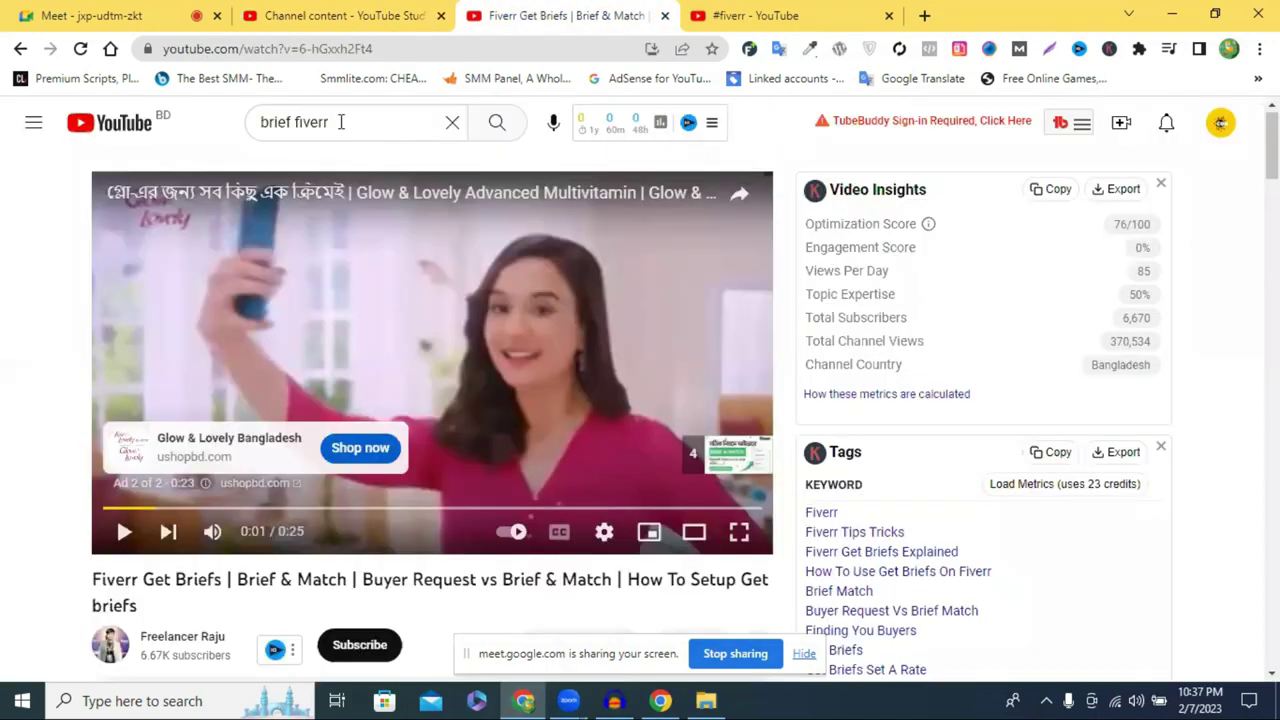
double_click(340, 122)
click(340, 122)
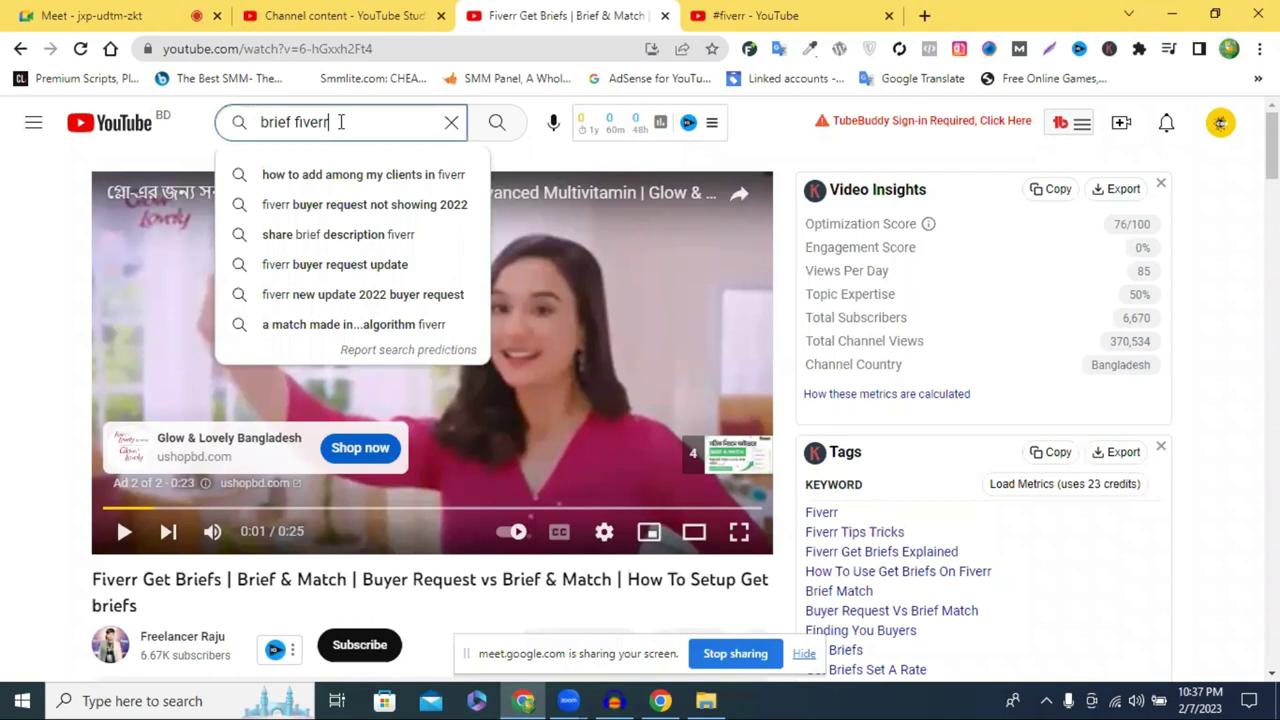
triple_click(340, 122)
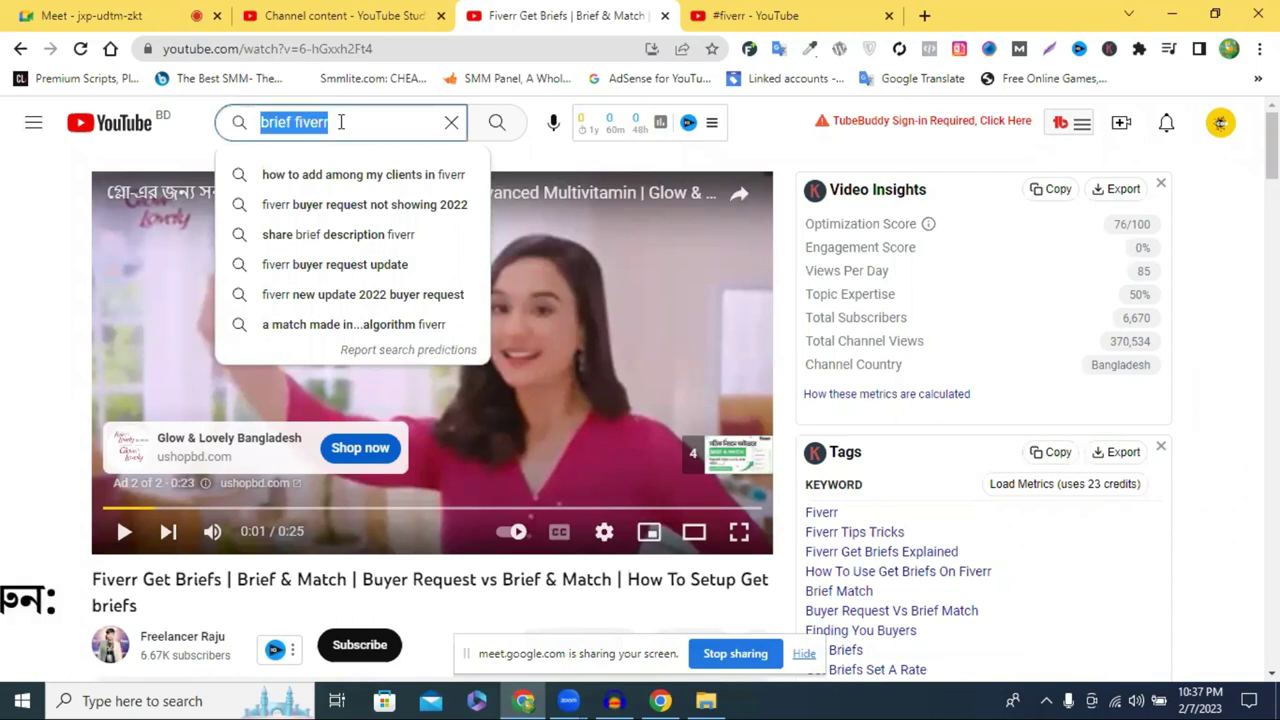
text(kids)
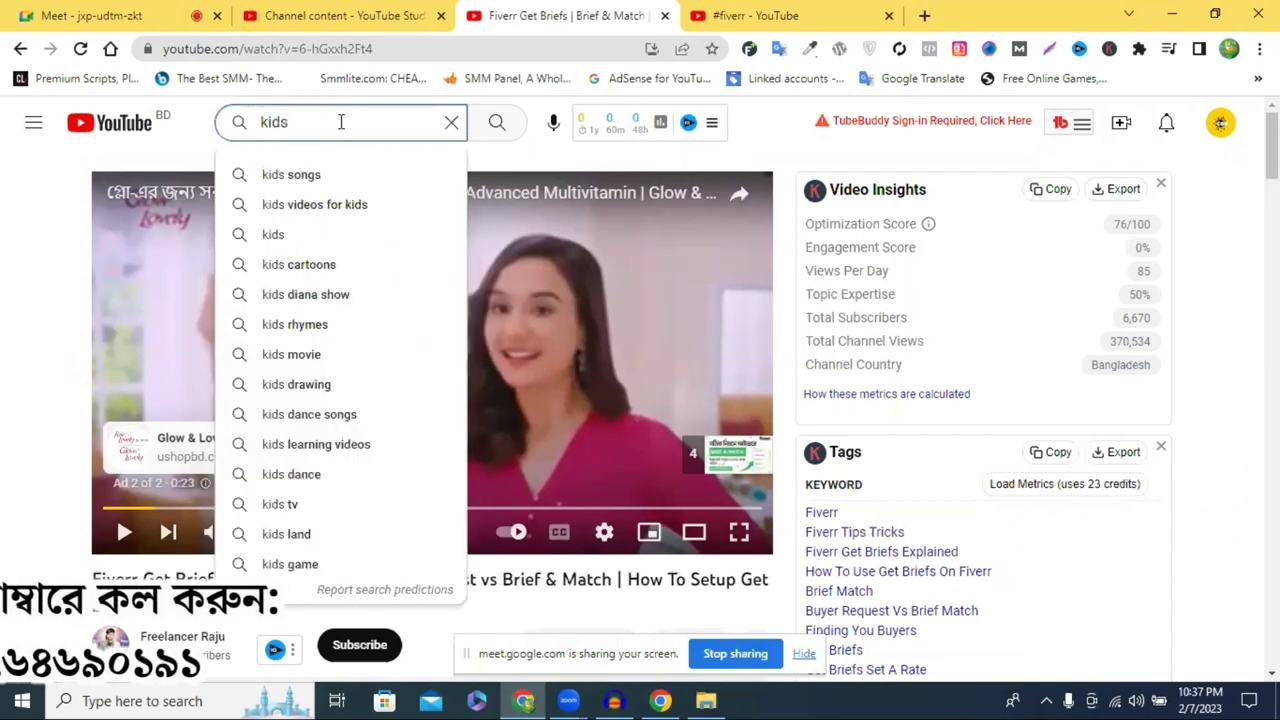
text( leae)
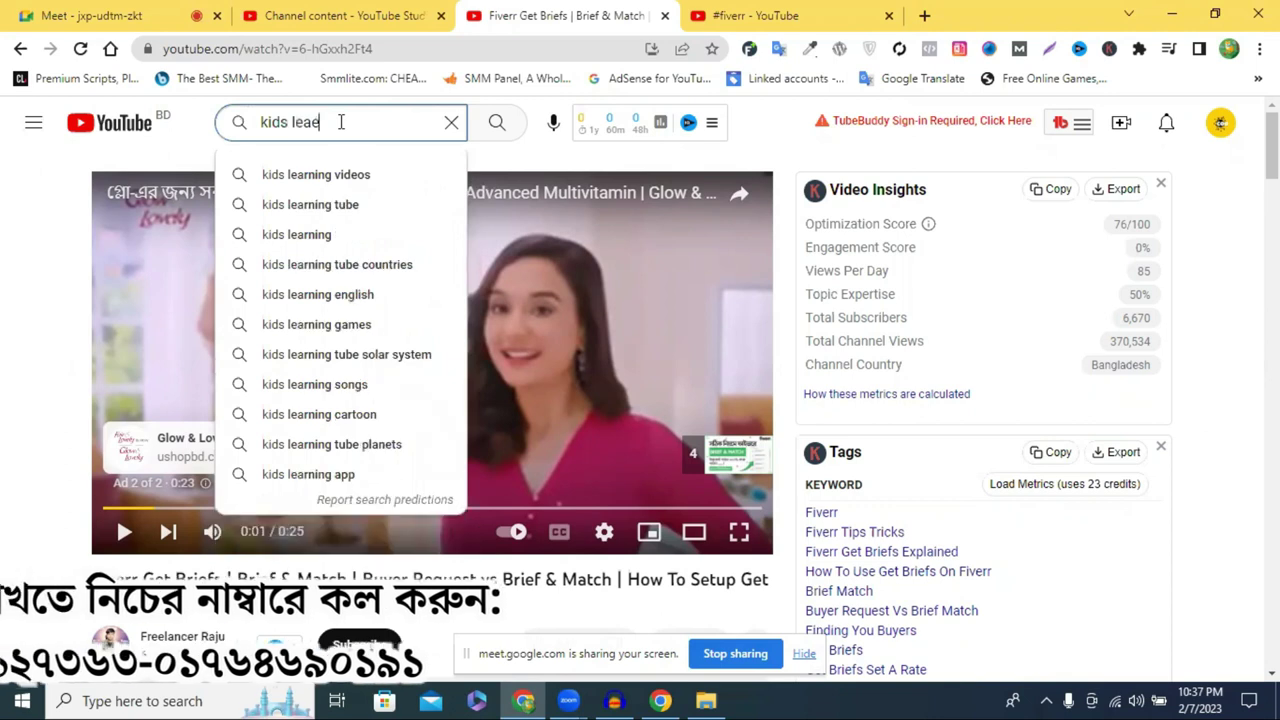
click(352, 176)
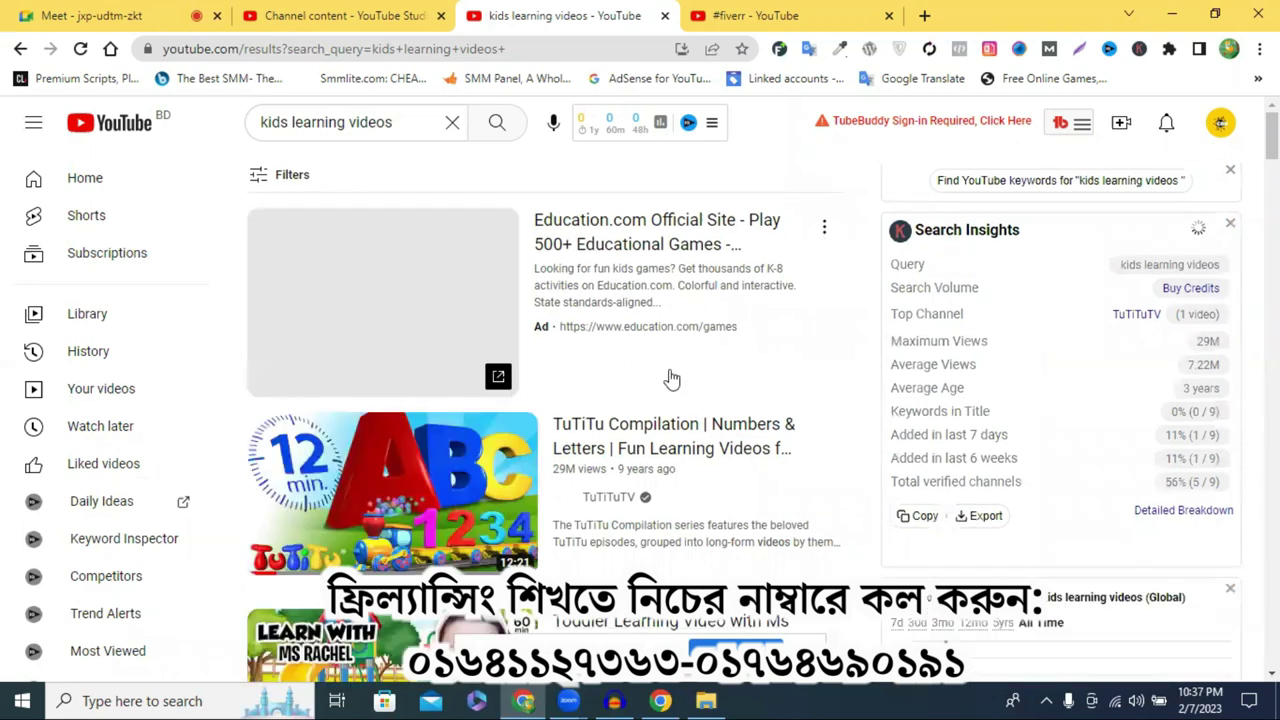
- Browse the "kids learning videos" results down to People also watched, examining the titles and related keywords
scroll(672, 378, down, 2)
scroll(686, 375, down, 3)
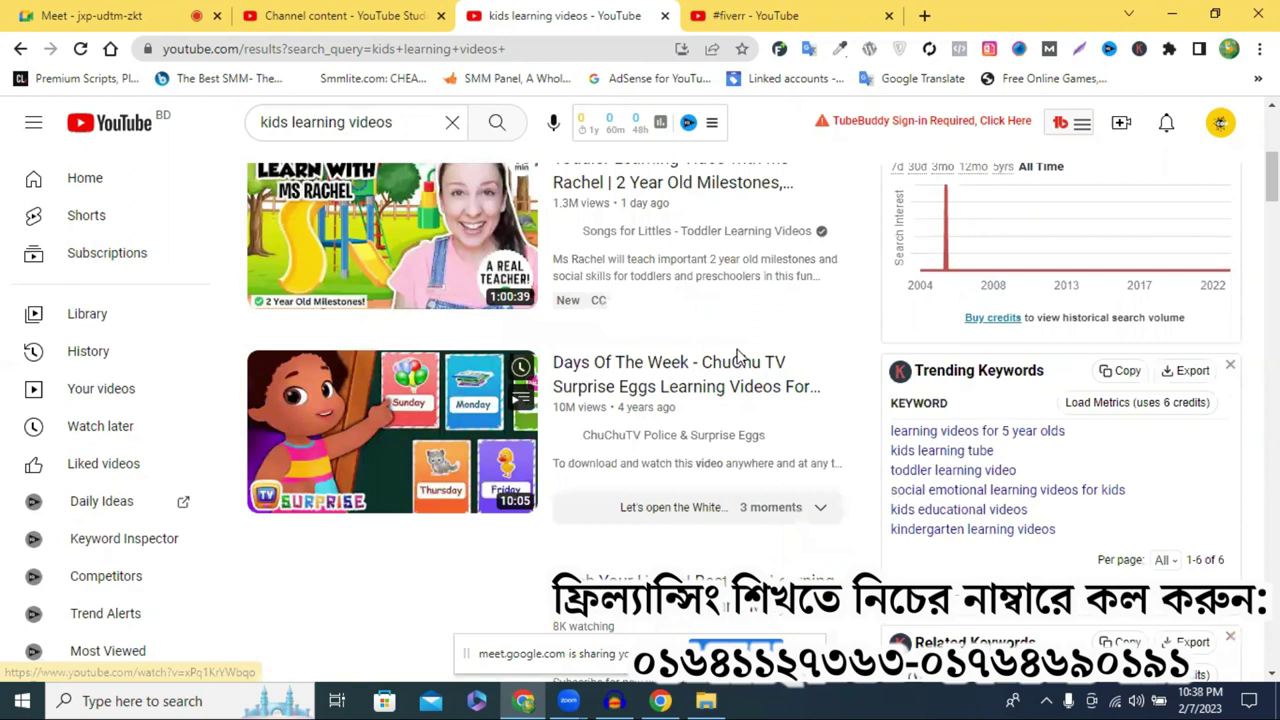
scroll(738, 360, down, 5)
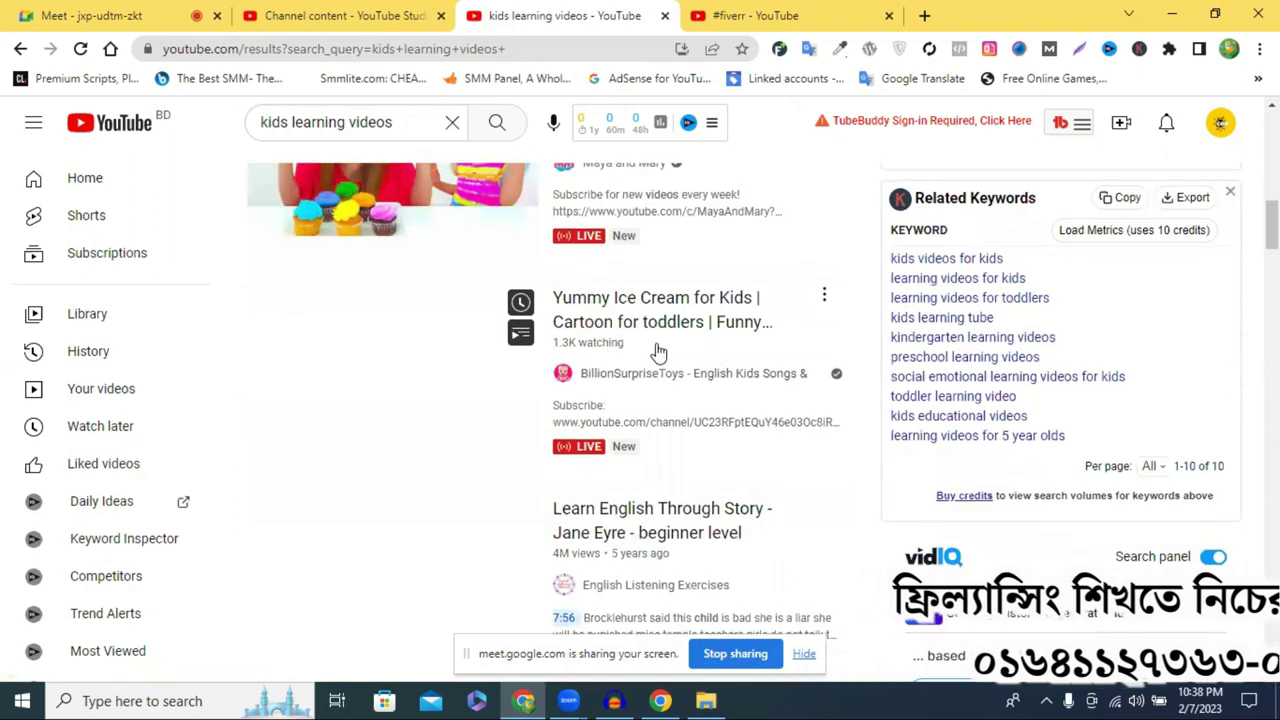
scroll(657, 350, down, 4)
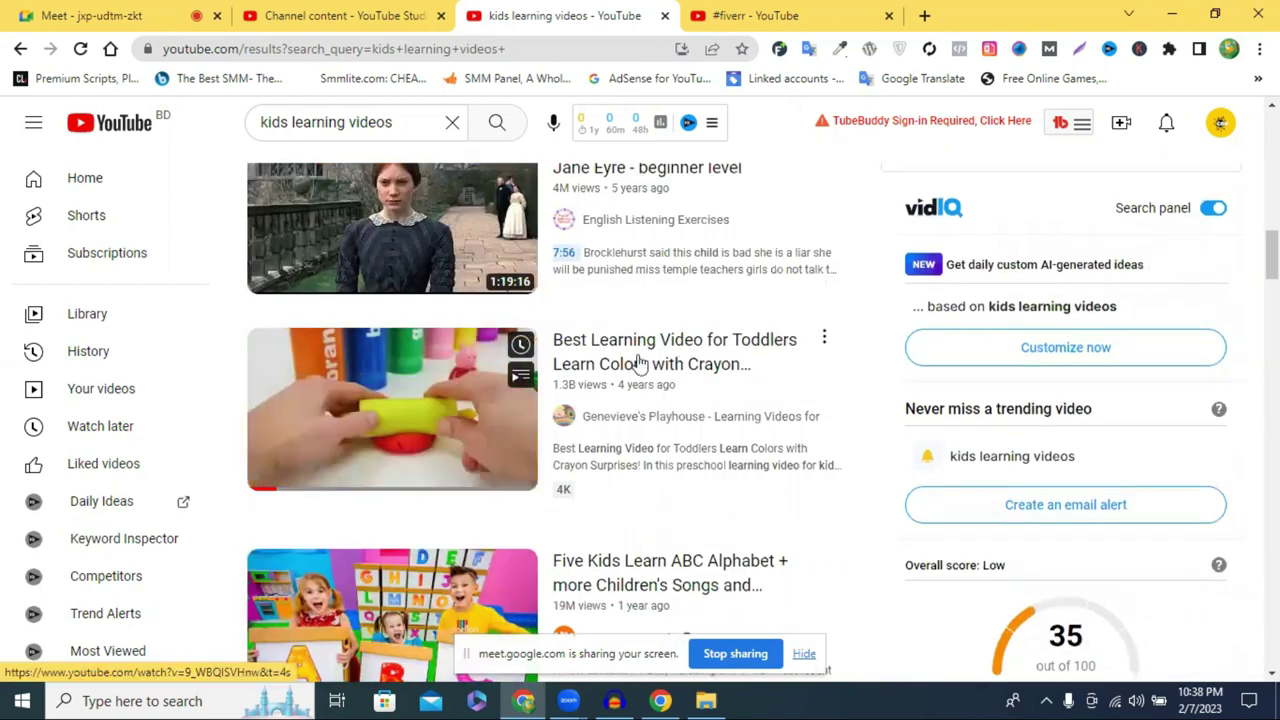
scroll(620, 320, down, 3)
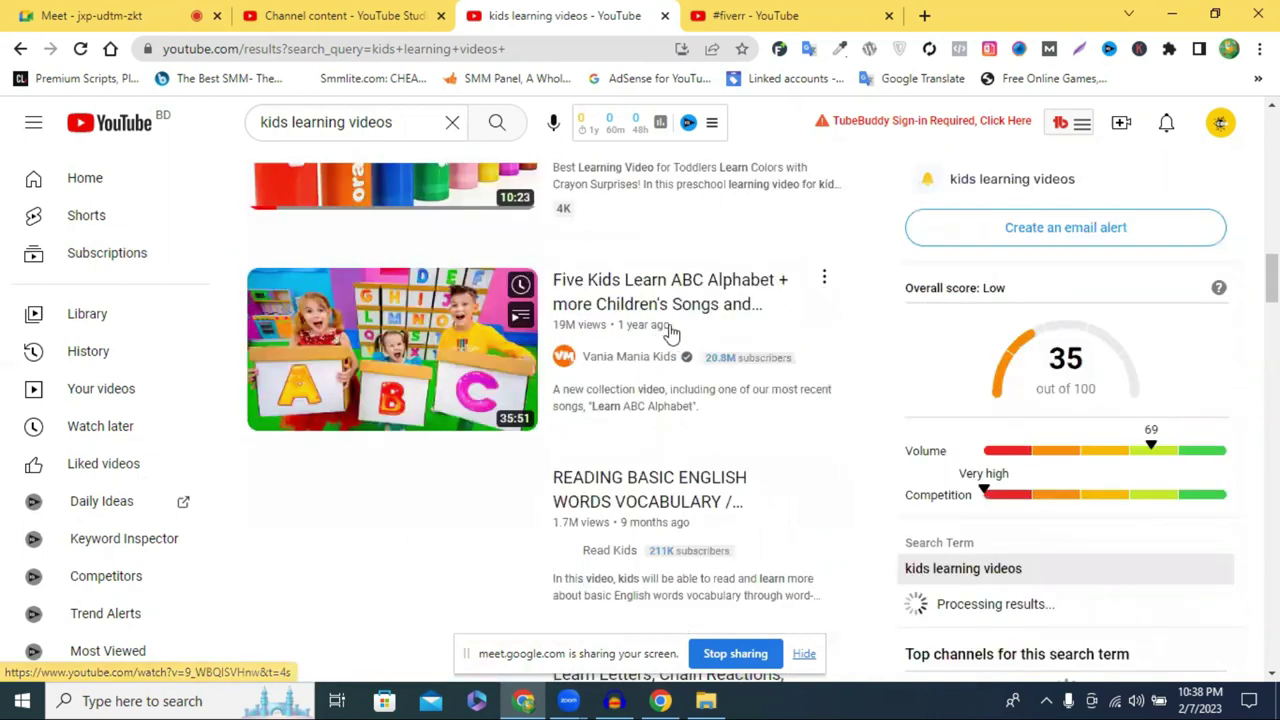
scroll(670, 333, down, 2)
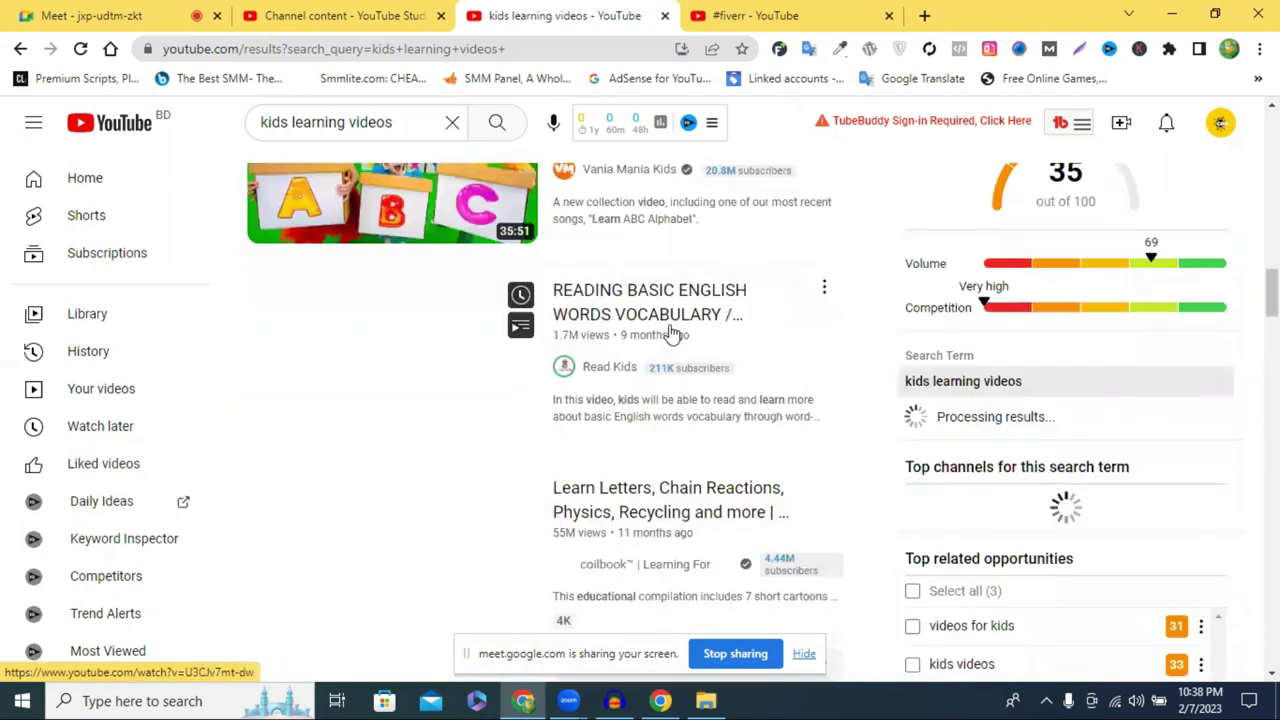
scroll(670, 333, down, 2)
scroll(670, 333, down, 3)
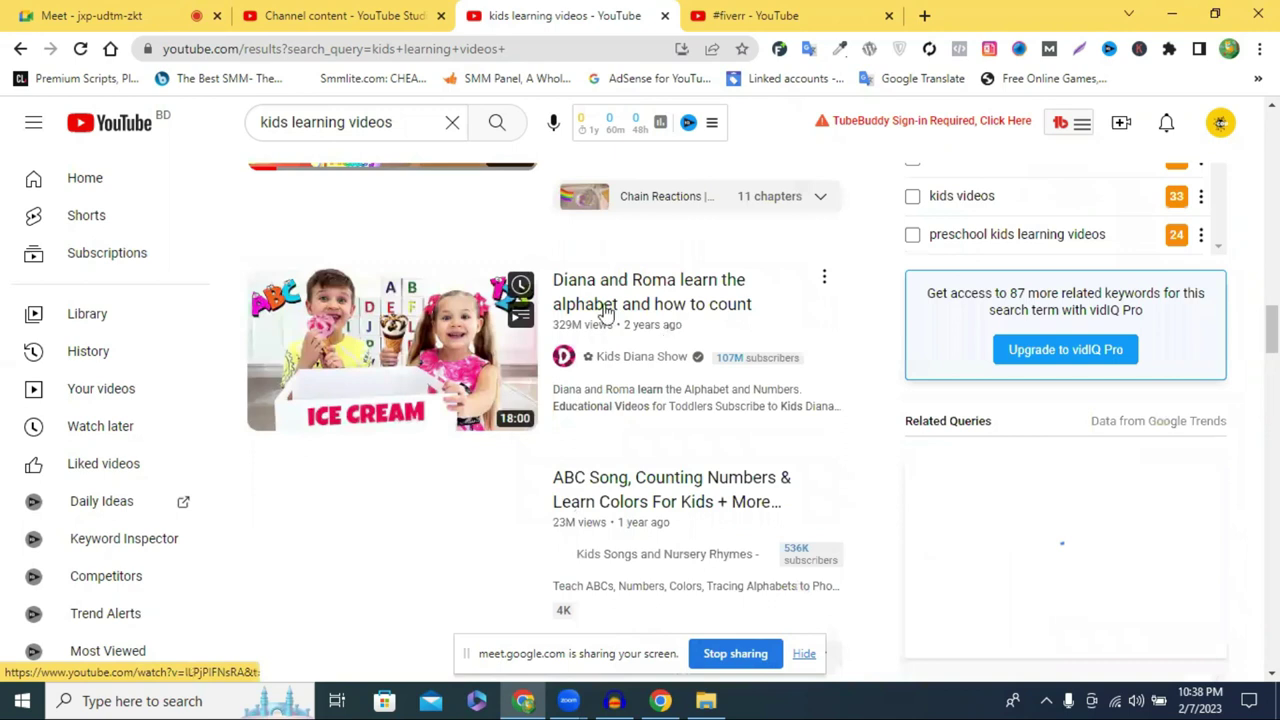
scroll(605, 308, down, 2)
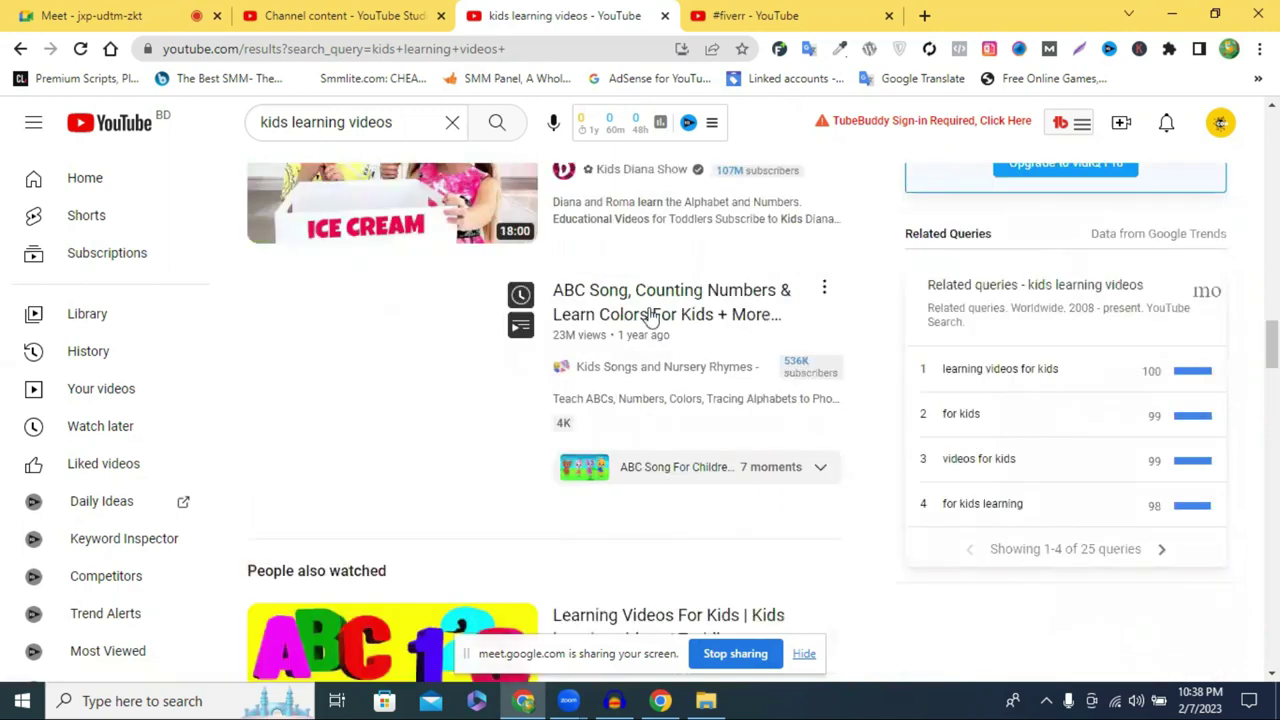
scroll(655, 315, down, 3)
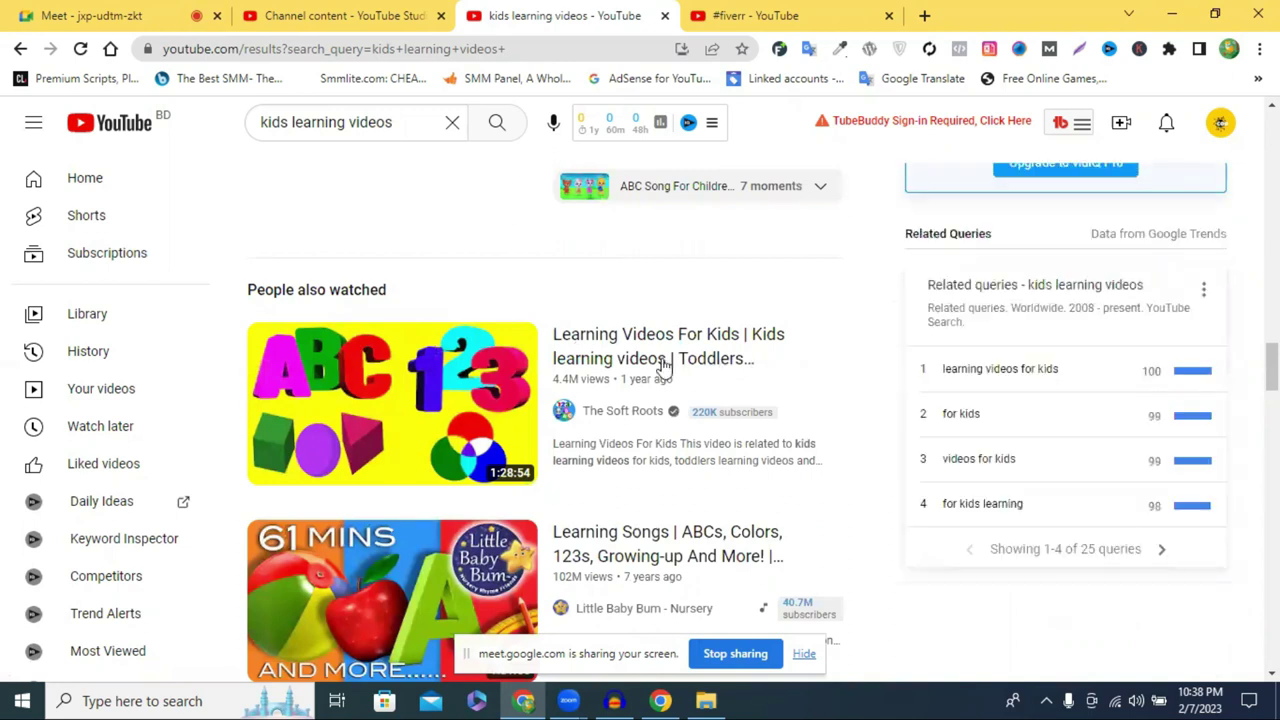
- Open The Soft Roots video "Learning Videos For Kids | Kids learning videos" in a new tab and pause its ad
mouse_move(609, 354)
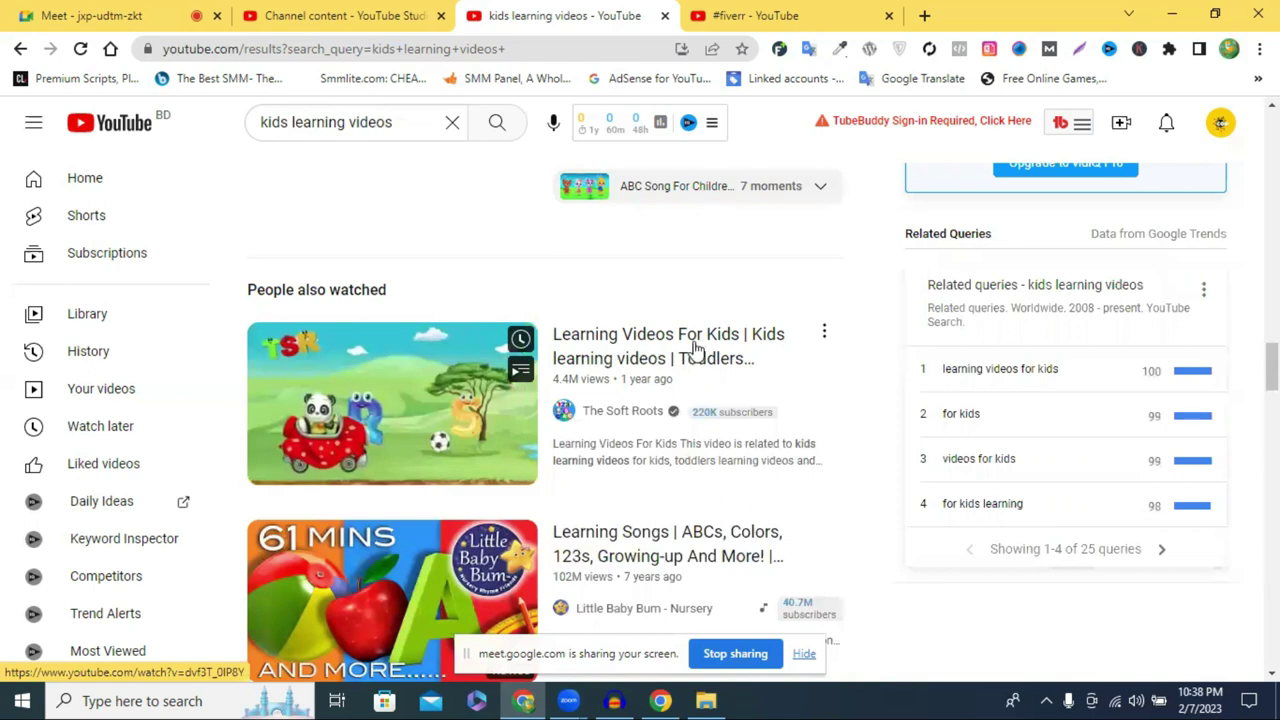
middle_click(715, 185)
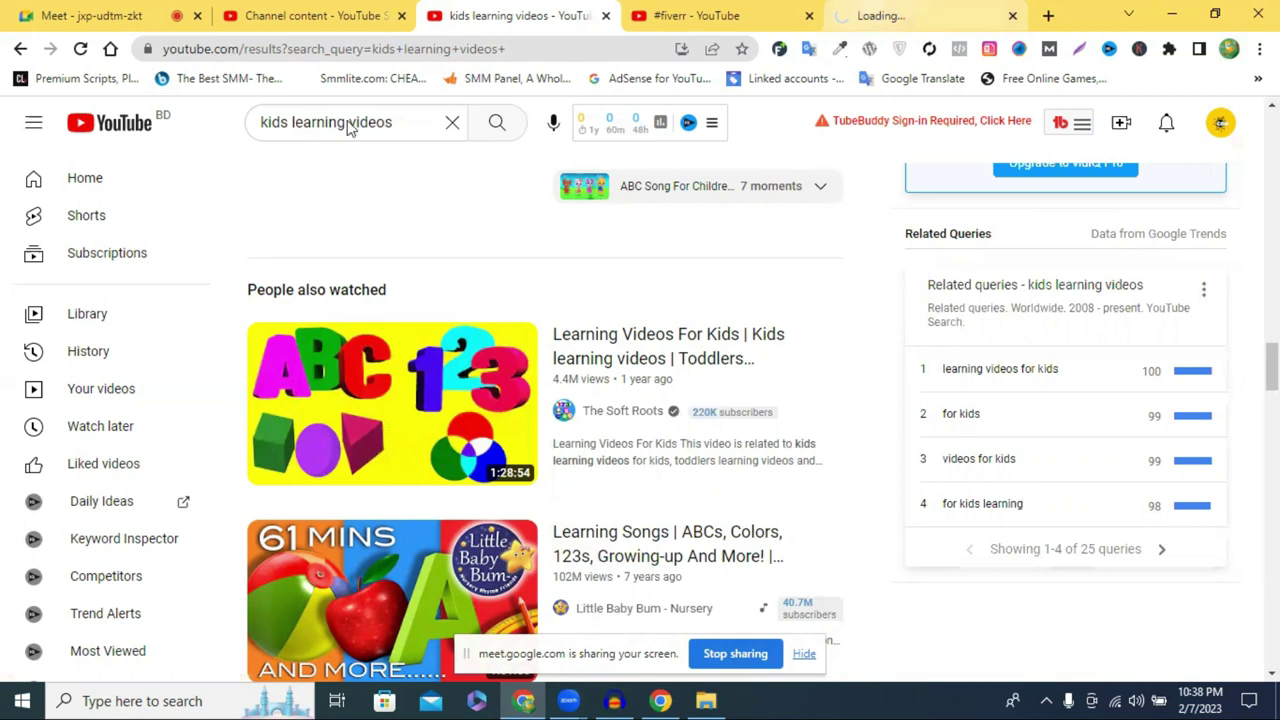
key(ctrl+5)
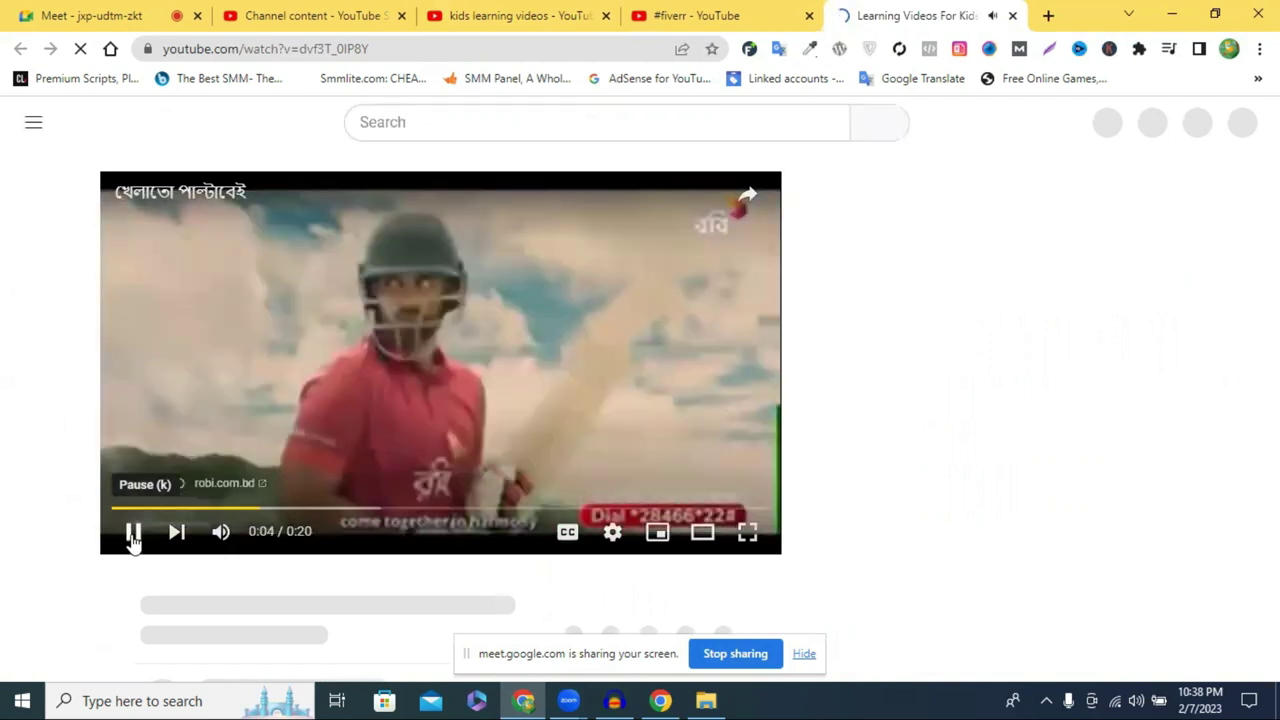
click(131, 537)
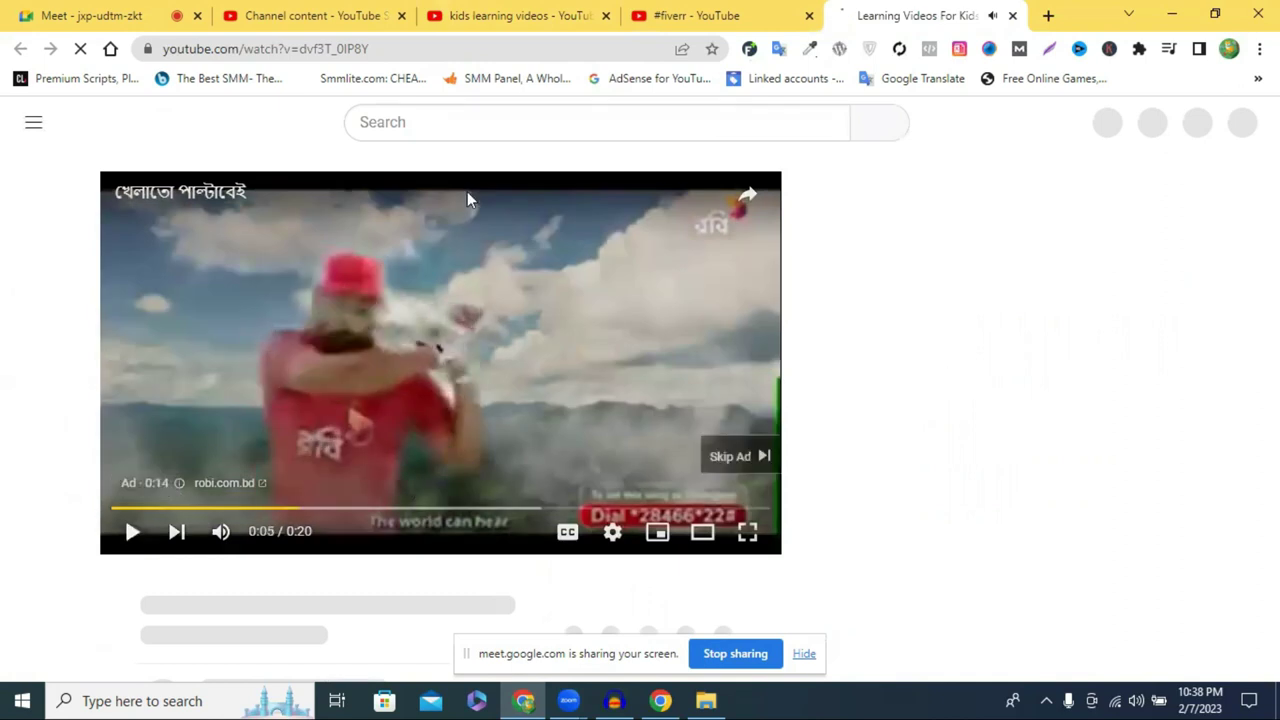
- Close the #fiverr hashtag page and skip the ad on the Learning Videos For Kids video
click(697, 12)
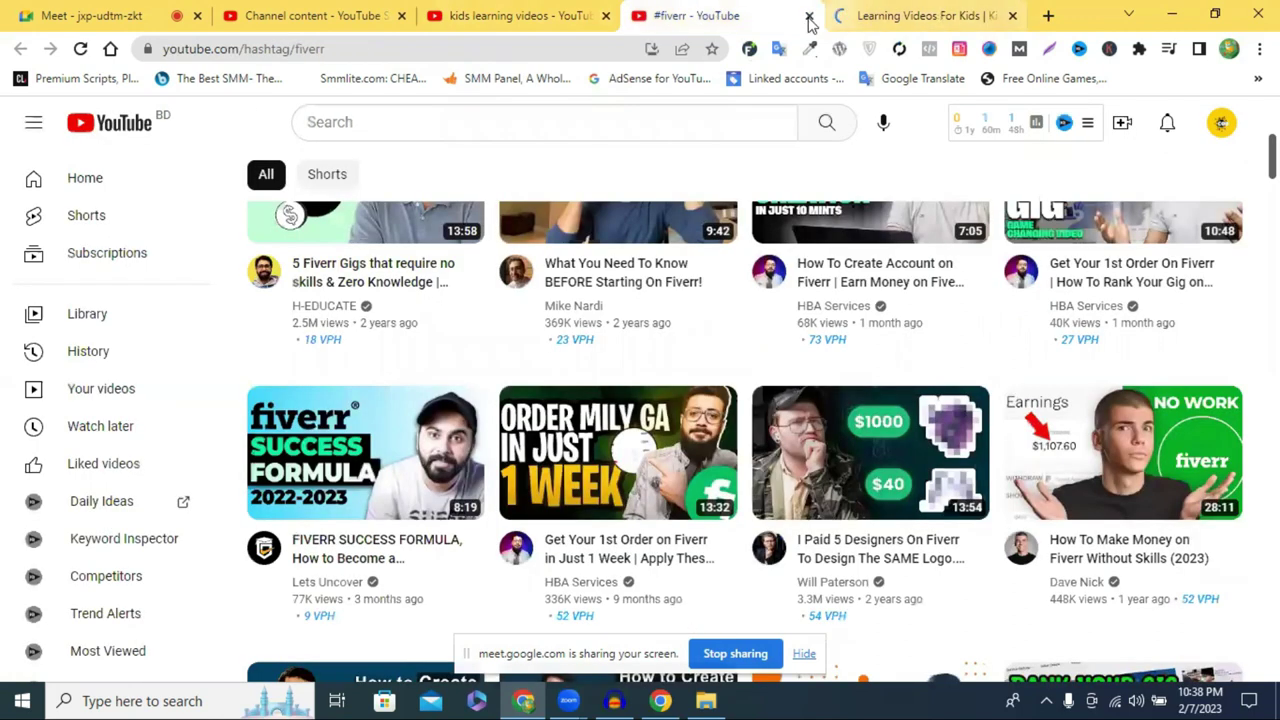
click(810, 17)
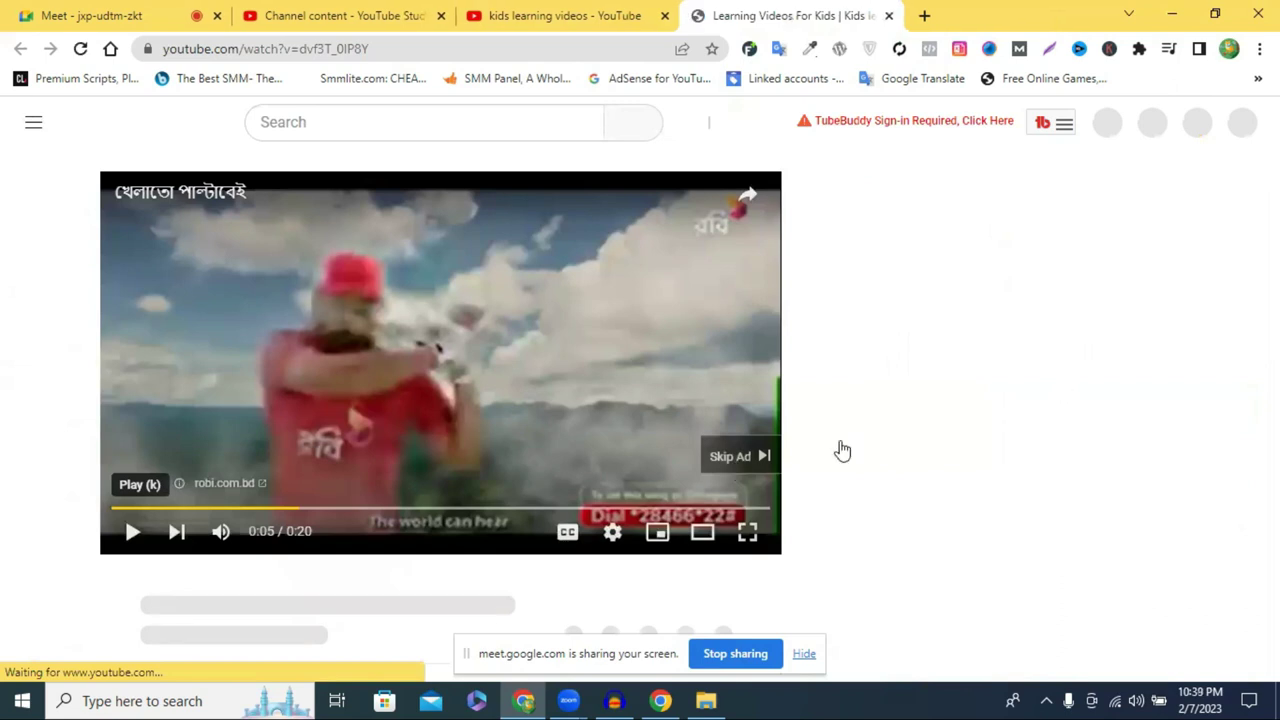
click(738, 456)
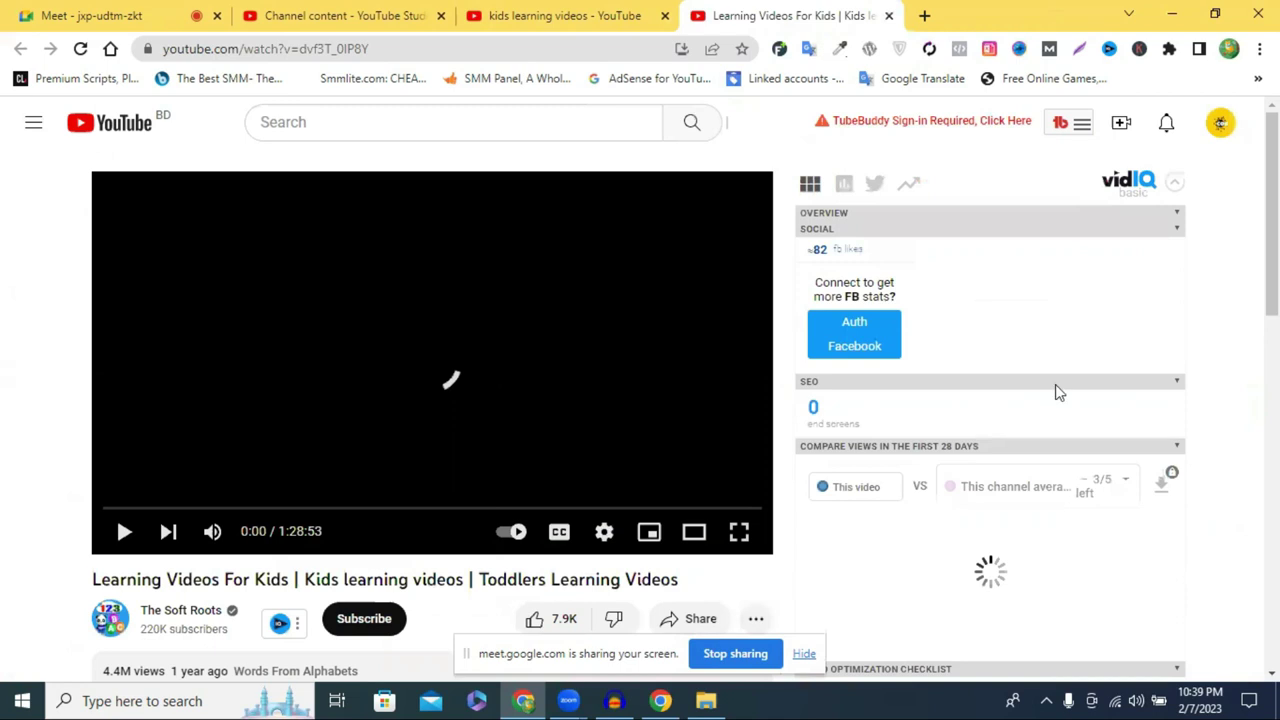
- Copy the full video title "Learning Videos For Kids | Kids learning videos | Toddlers Learning Videos"
scroll(455, 478, down, 3)
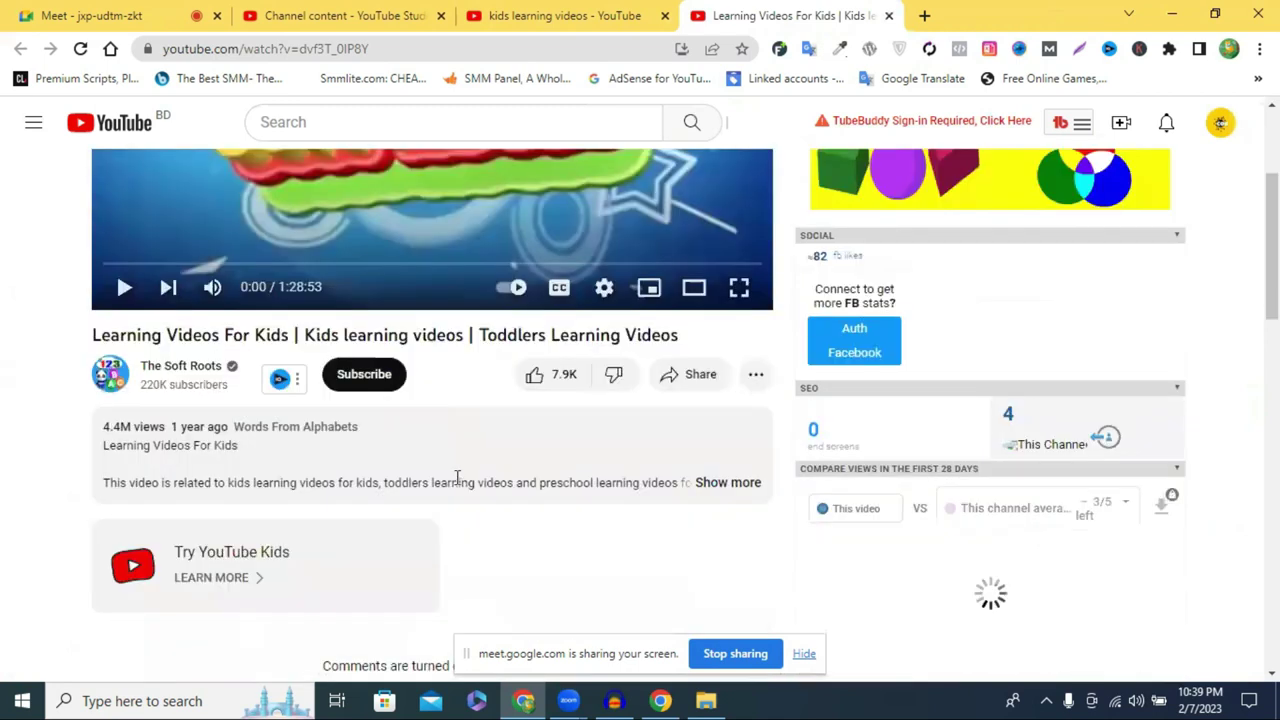
scroll(456, 478, up, 2)
triple_click(456, 480)
key(ctrl+c)
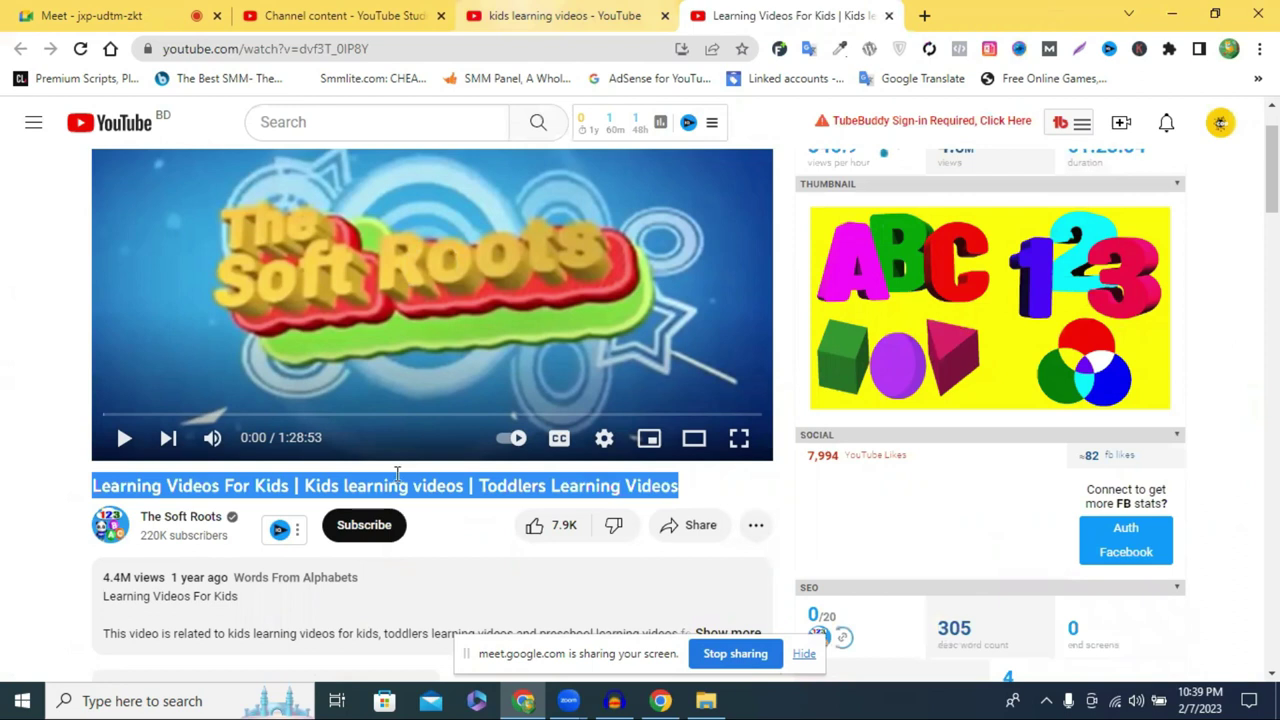
- Return to the "kids learning videos" results and examine the search term's Highest Views figure, top channels and competition data
click(522, 12)
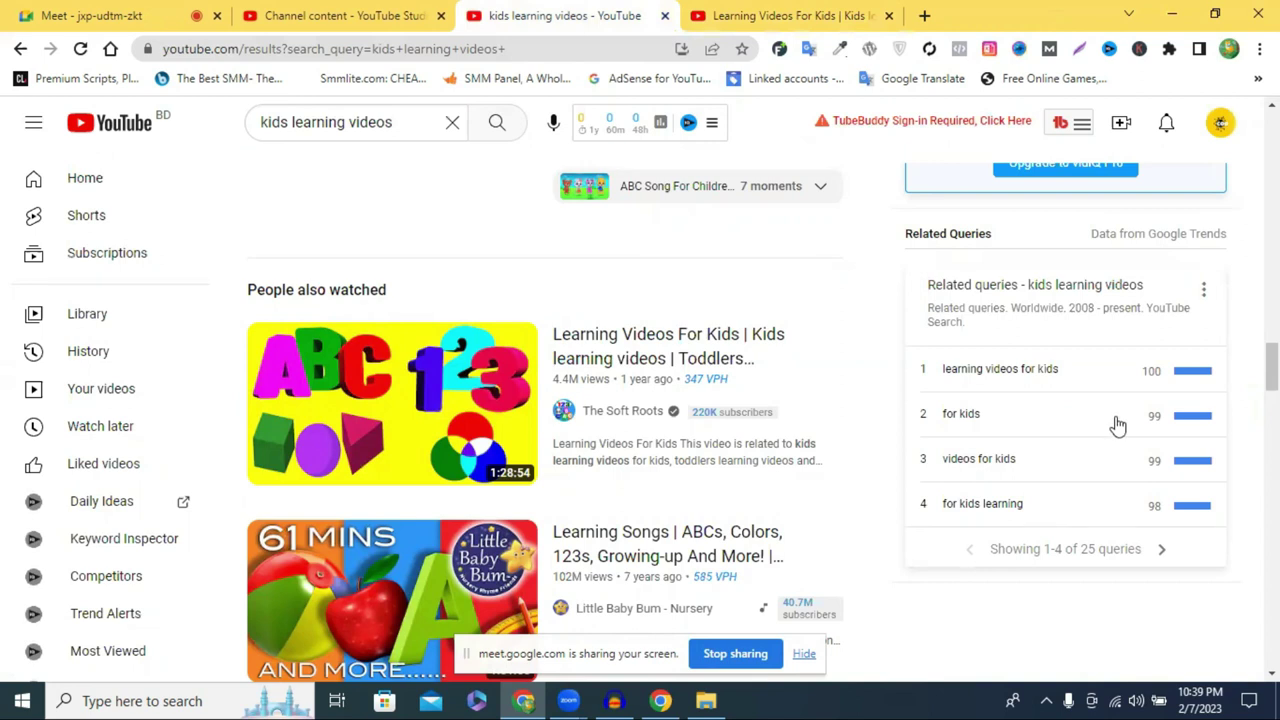
scroll(1118, 425, up, 2)
scroll(1118, 425, up, 5)
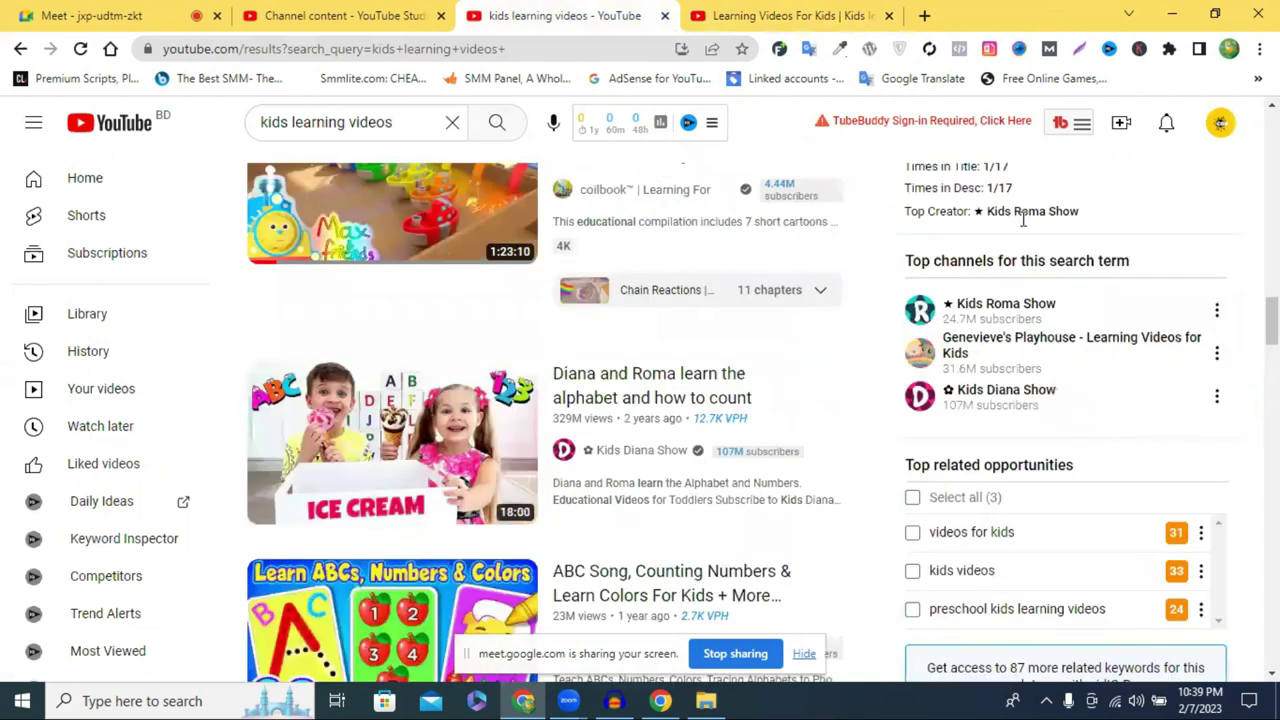
scroll(1022, 220, up, 2)
drag(1067, 224, 975, 224)
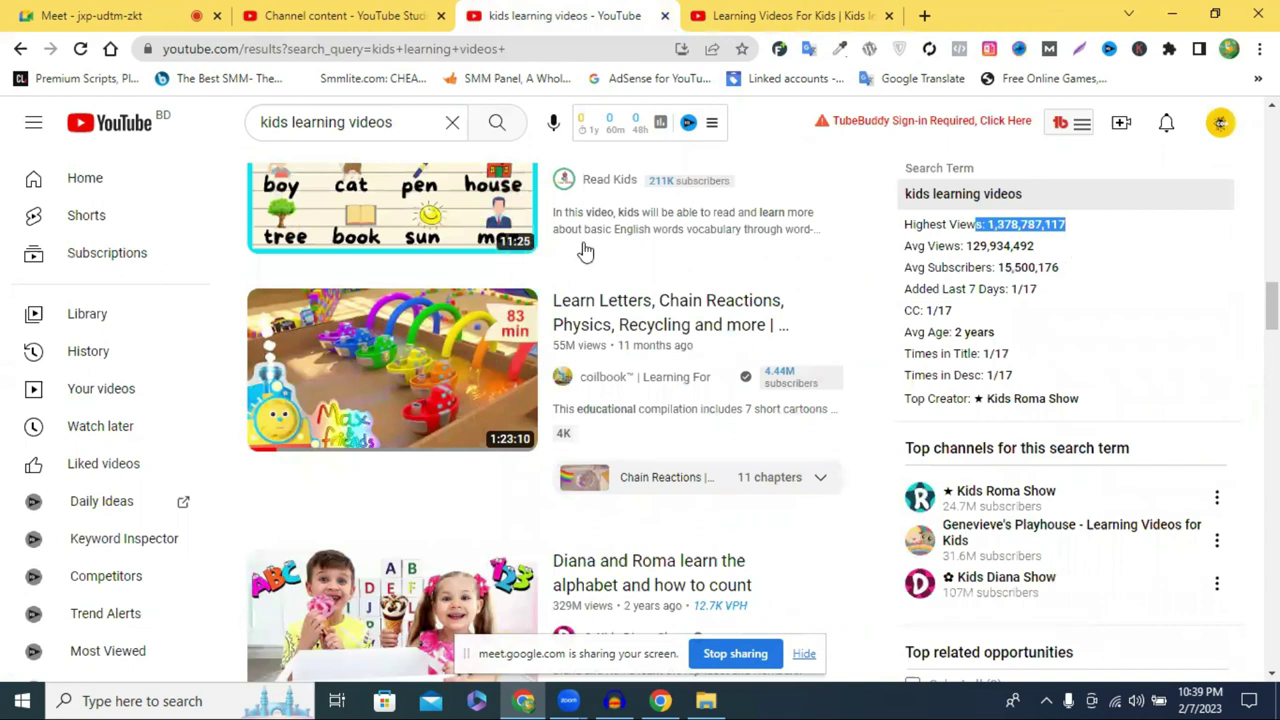
scroll(1030, 455, up, 2)
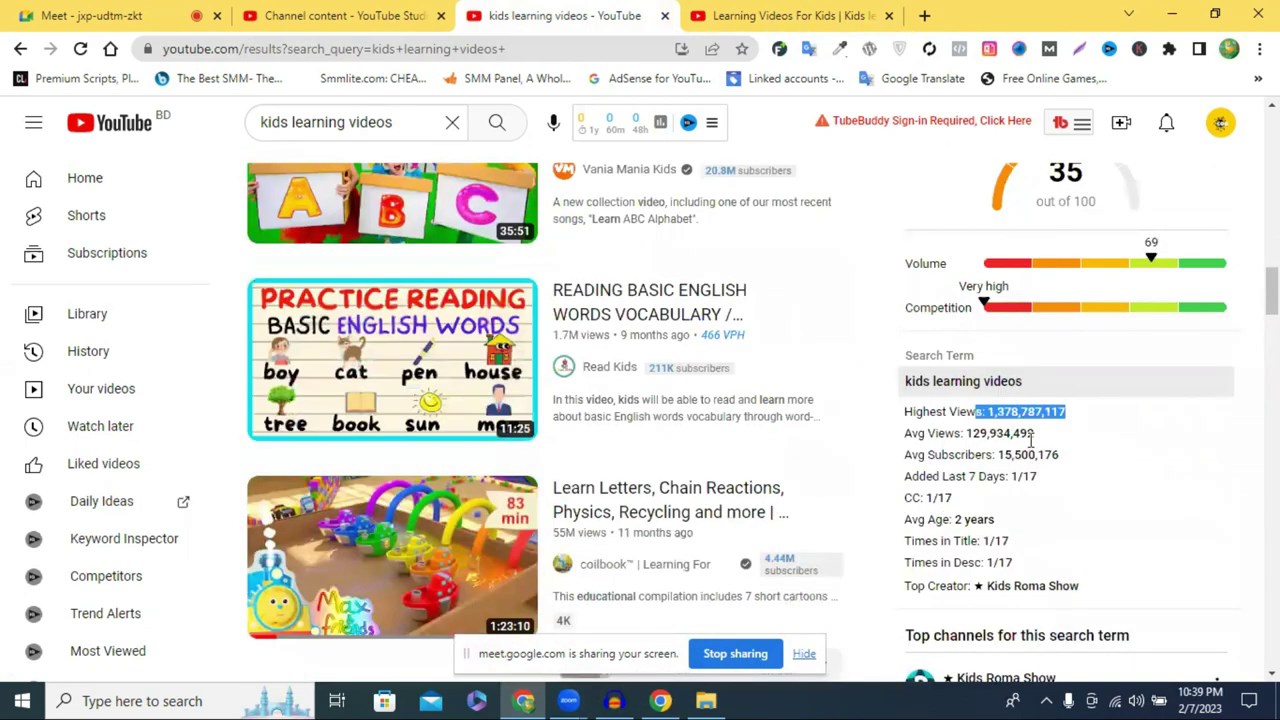
- Replace the uploaded video's title in YouTube Studio with the copied "Learning Videos For Kids | Kids learning videos | Toddlers Learning Videos"
click(366, 15)
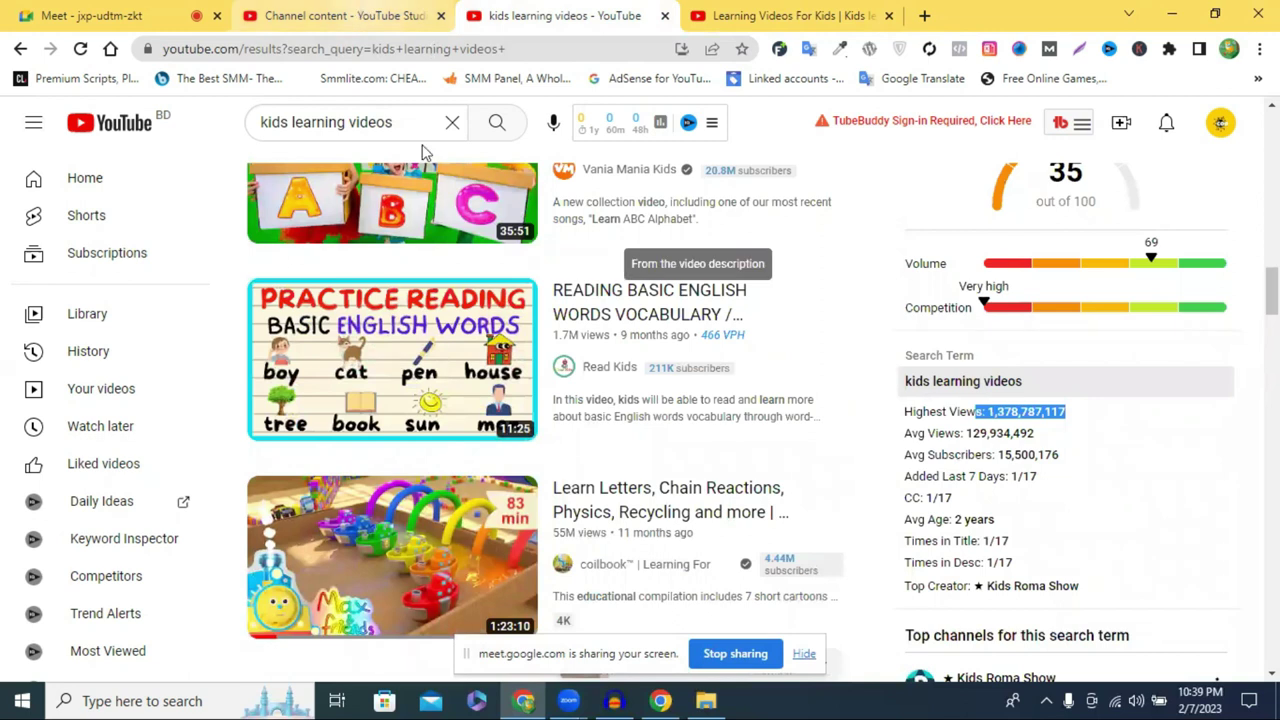
click(411, 357)
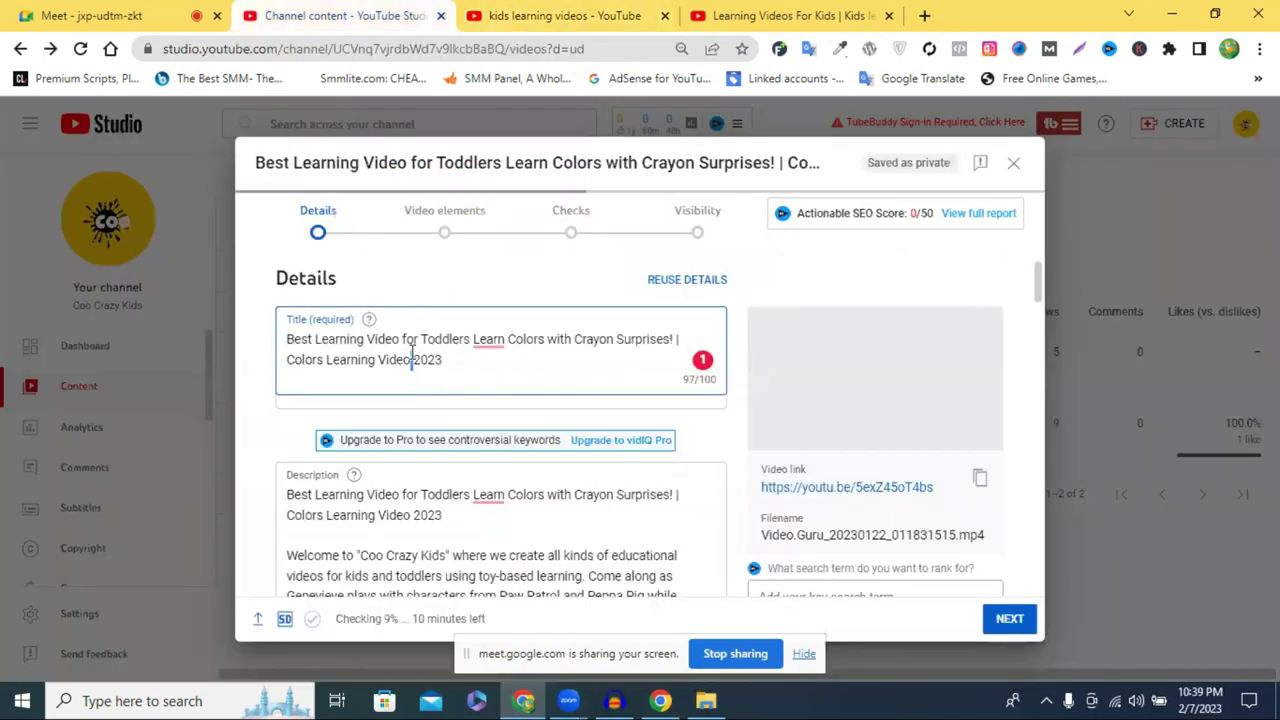
key(ctrl+a)
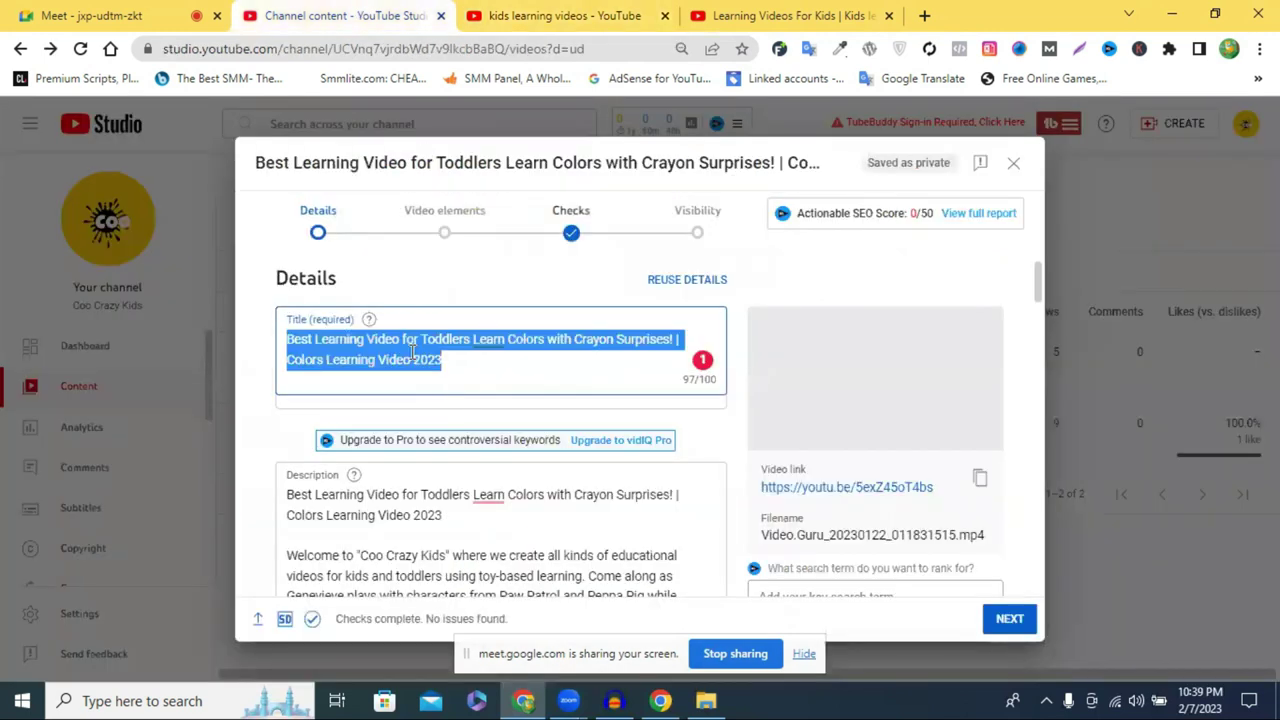
key(ctrl+v)
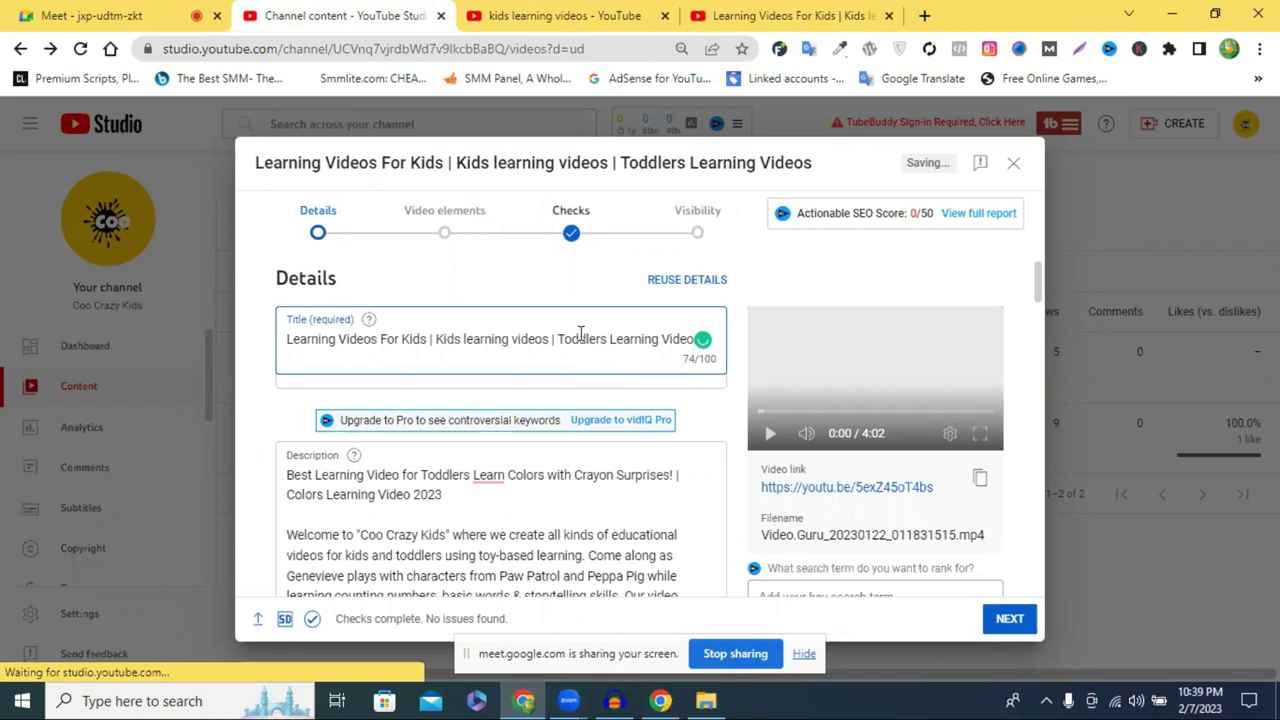
- Insert "2023" after "Kids learning videos" in the video title
double_click(580, 338)
key(ctrl+a)
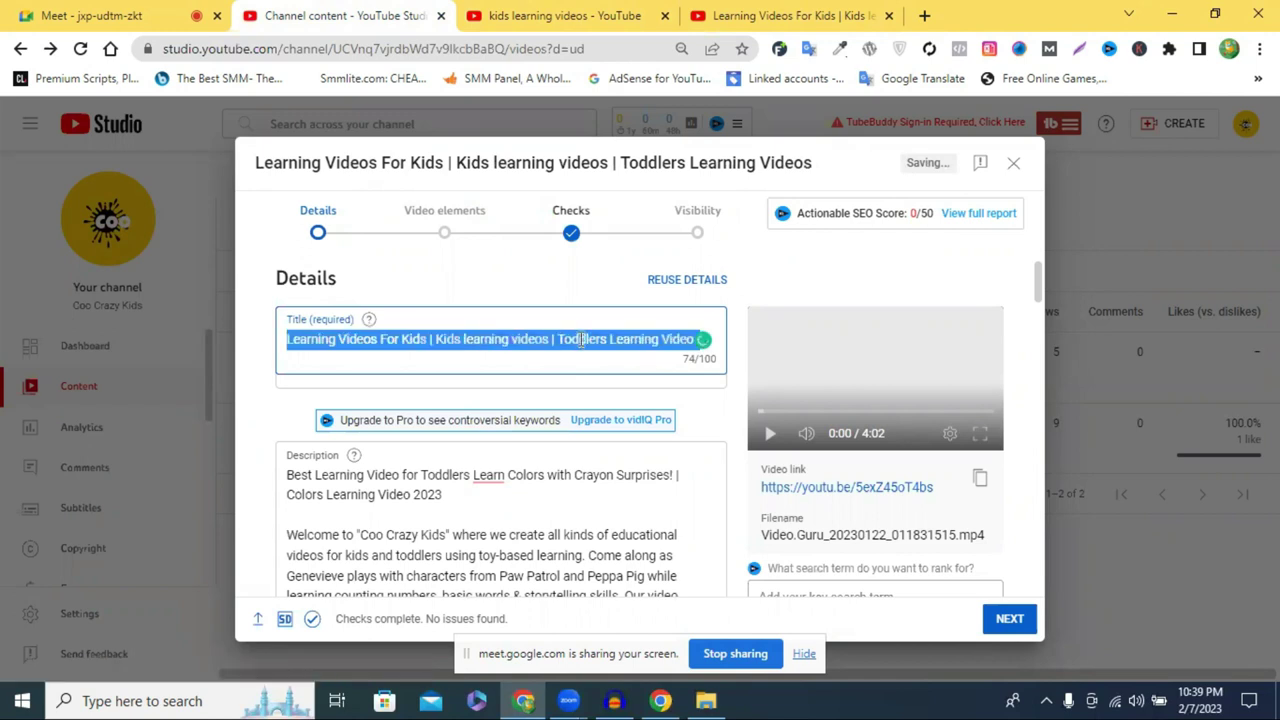
double_click(580, 340)
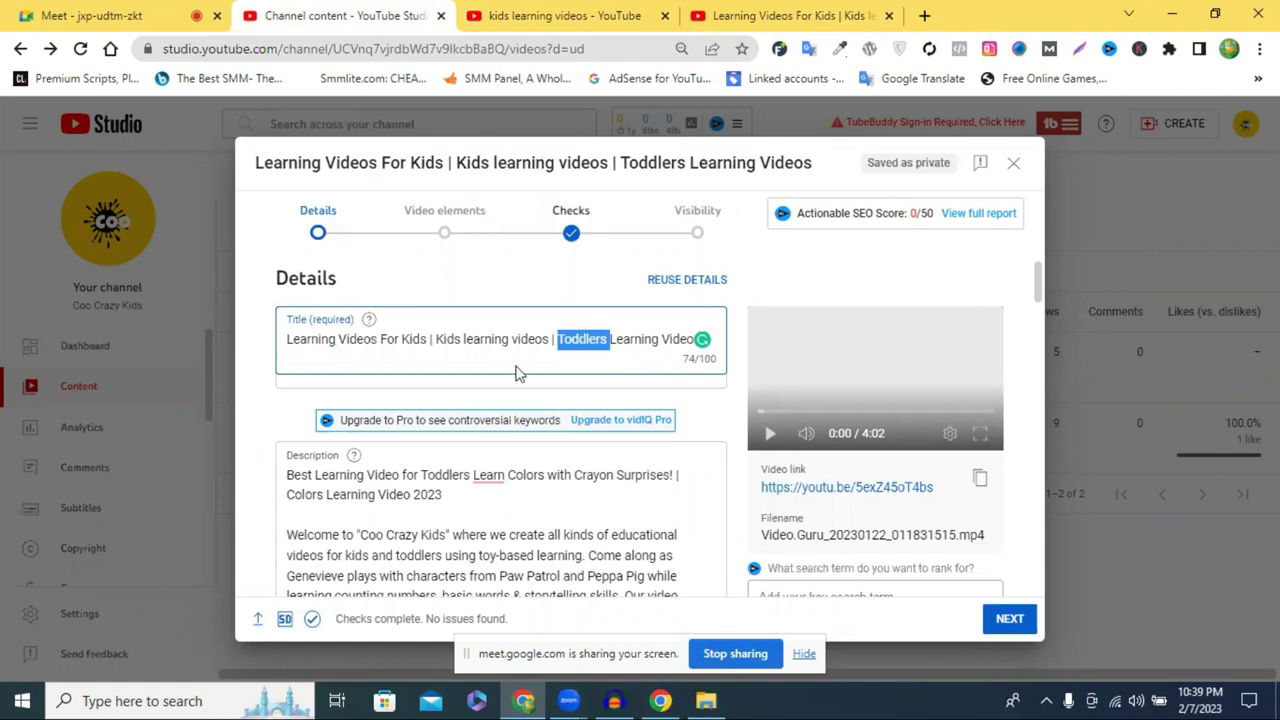
click(351, 350)
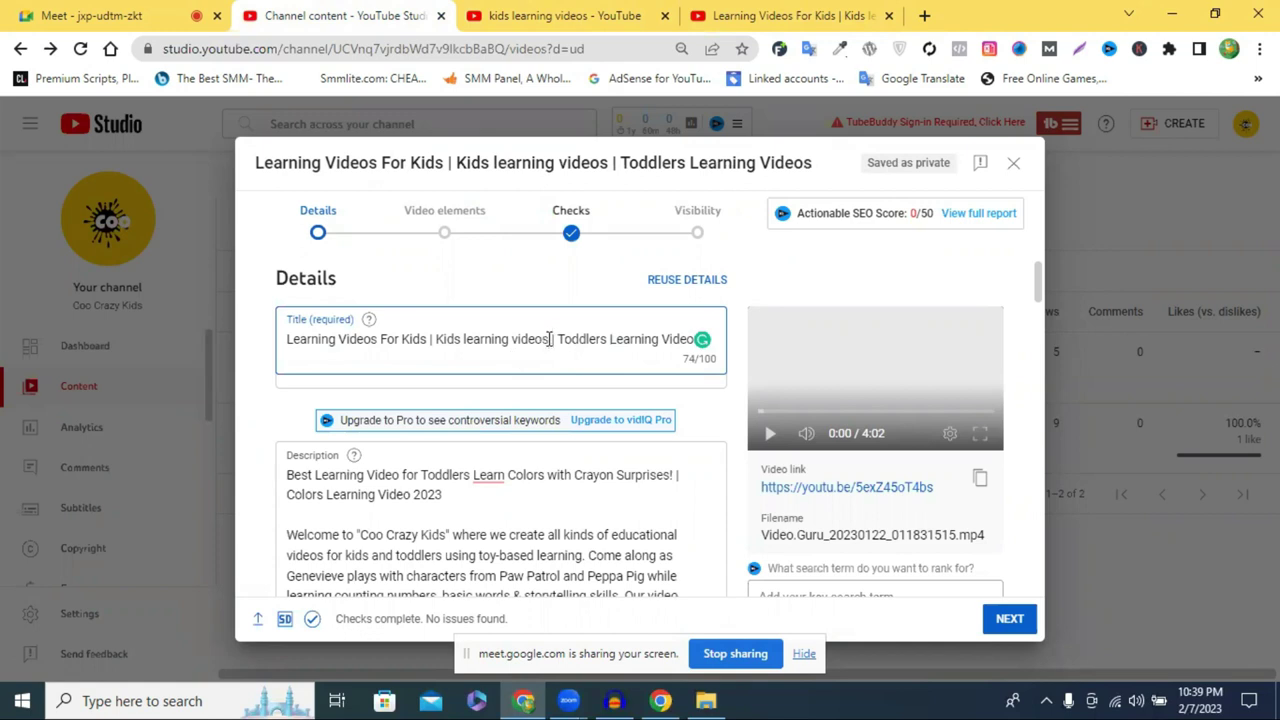
text(|)
click(549, 340)
text(2023)
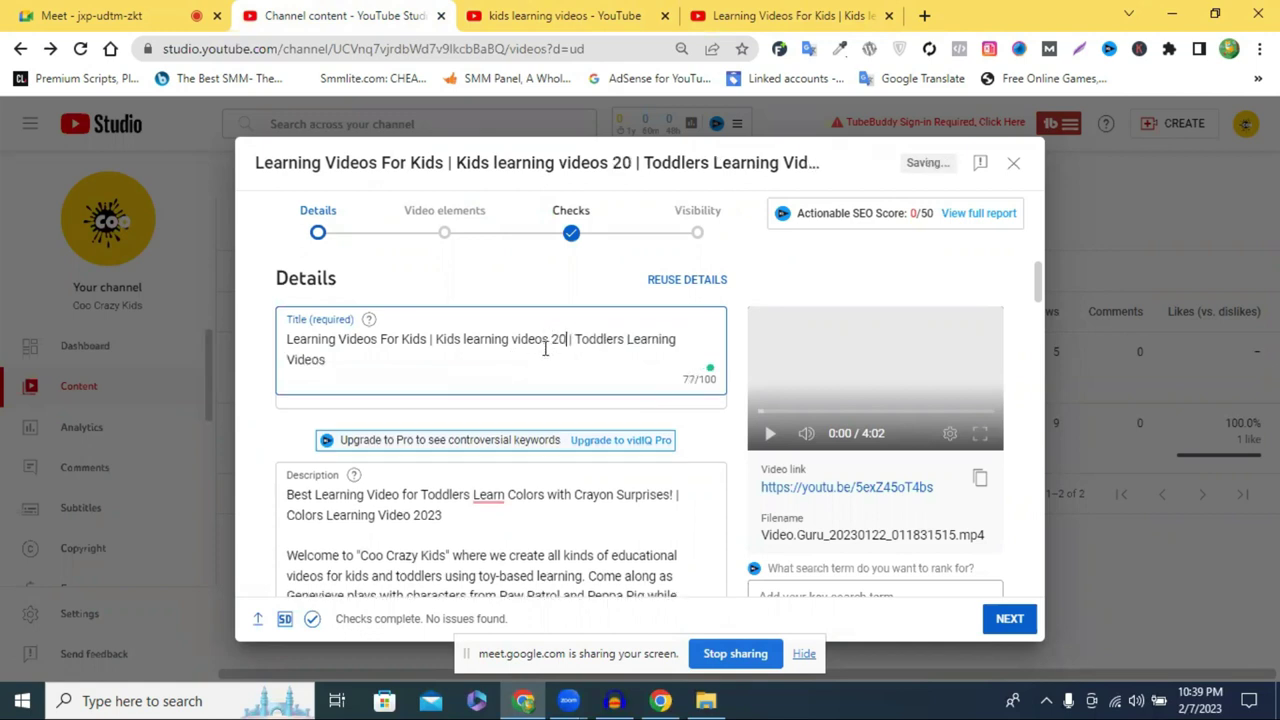
- Replace the description's opening title line with the full new video title, followed by a blank line before the welcome paragraph
key(ctrl+a)
key(ctrl+c)
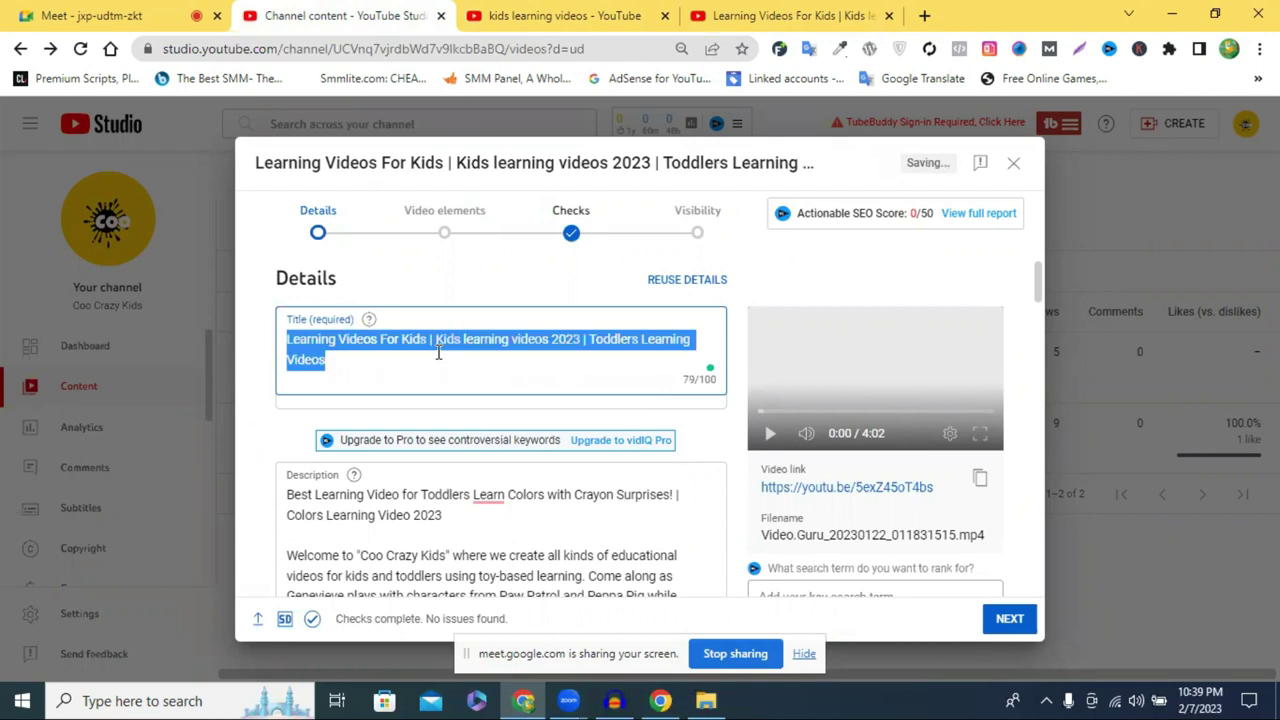
triple_click(339, 500)
key(ctrl+v)
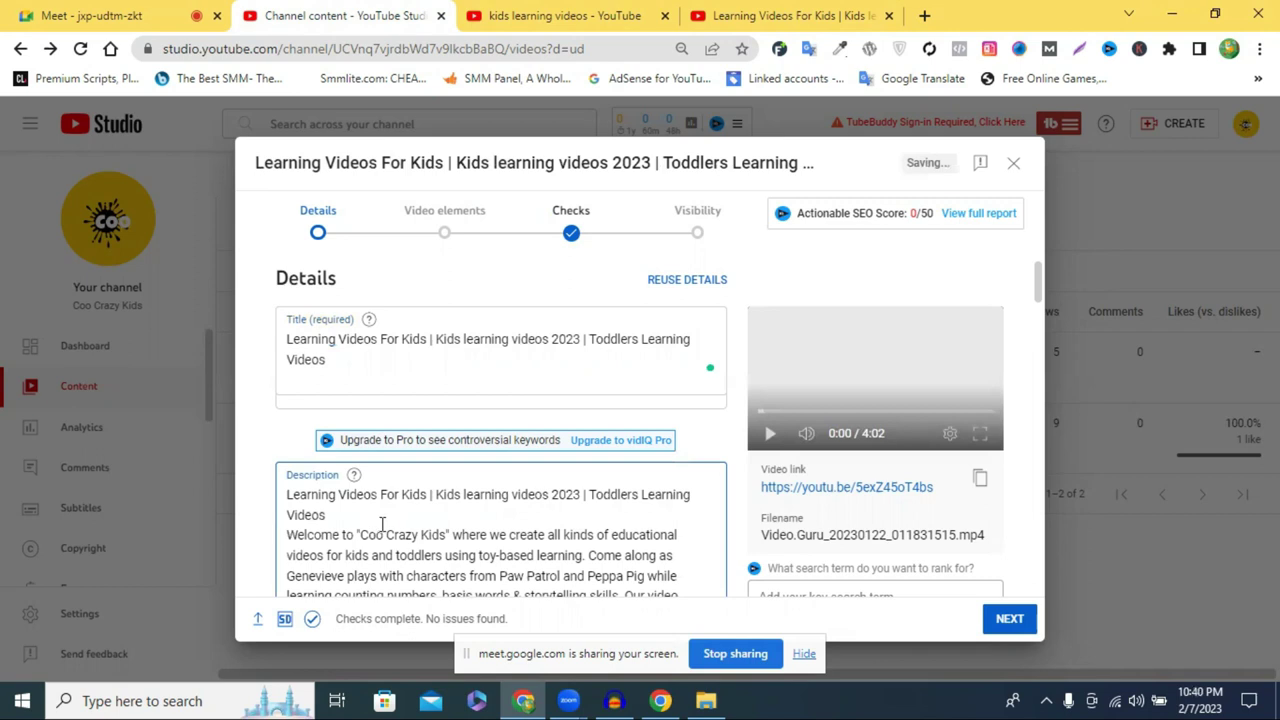
key(Return)
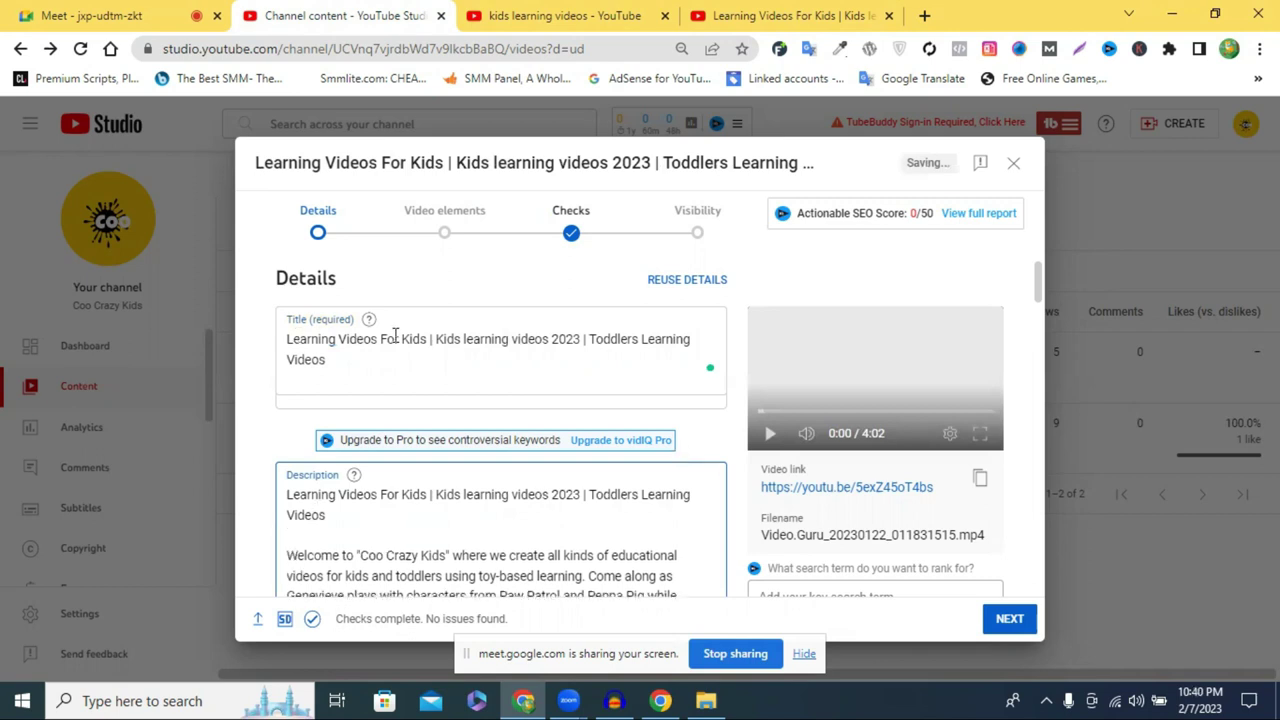
- Highlight the keyword phrases "Kids learning videos 2023" and "Toddlers Learning Videos" in the title to examine them
drag(281, 341, 577, 340)
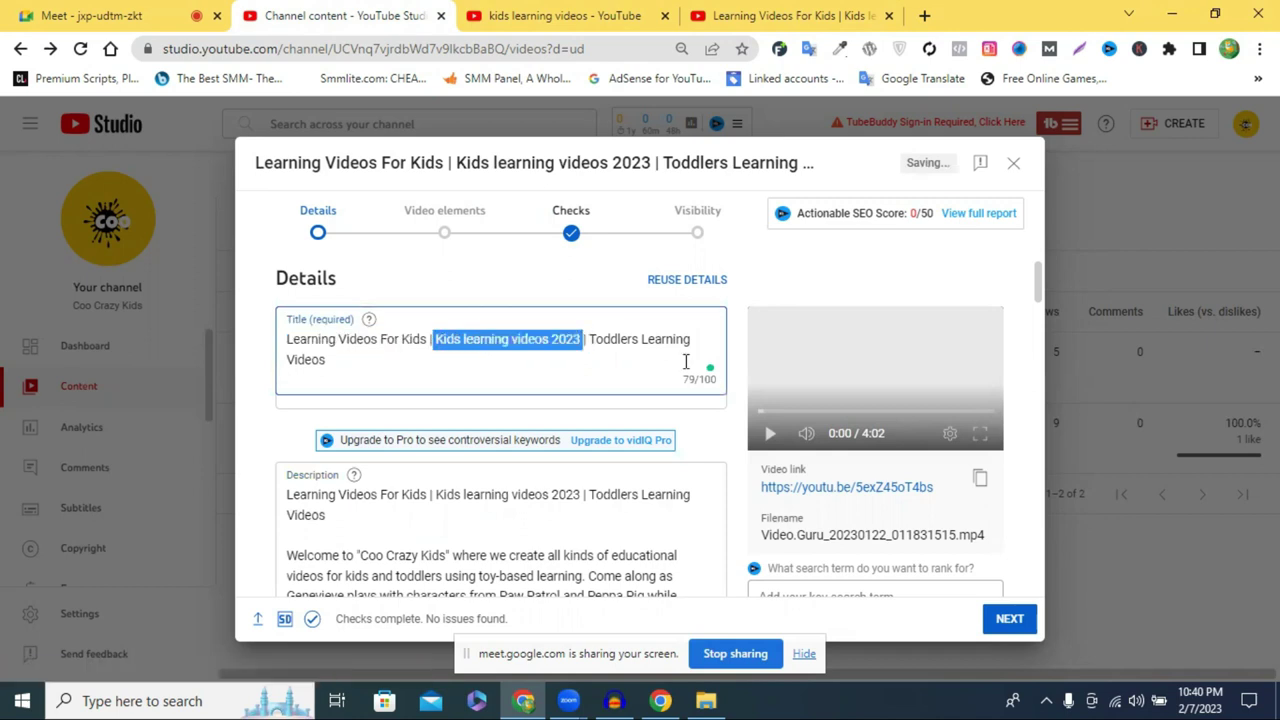
click(627, 354)
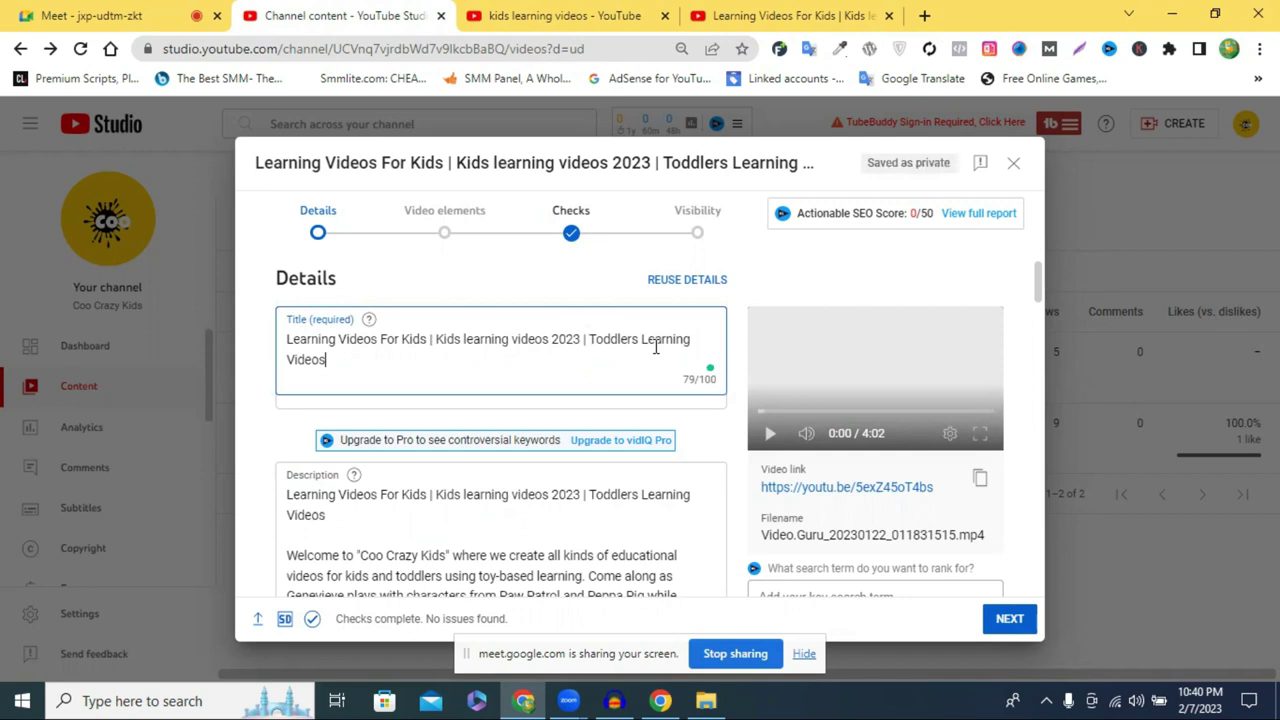
key(ctrl+shift+Left)
key(ctrl+shift+Left)
key(ctrl+shift+Left)
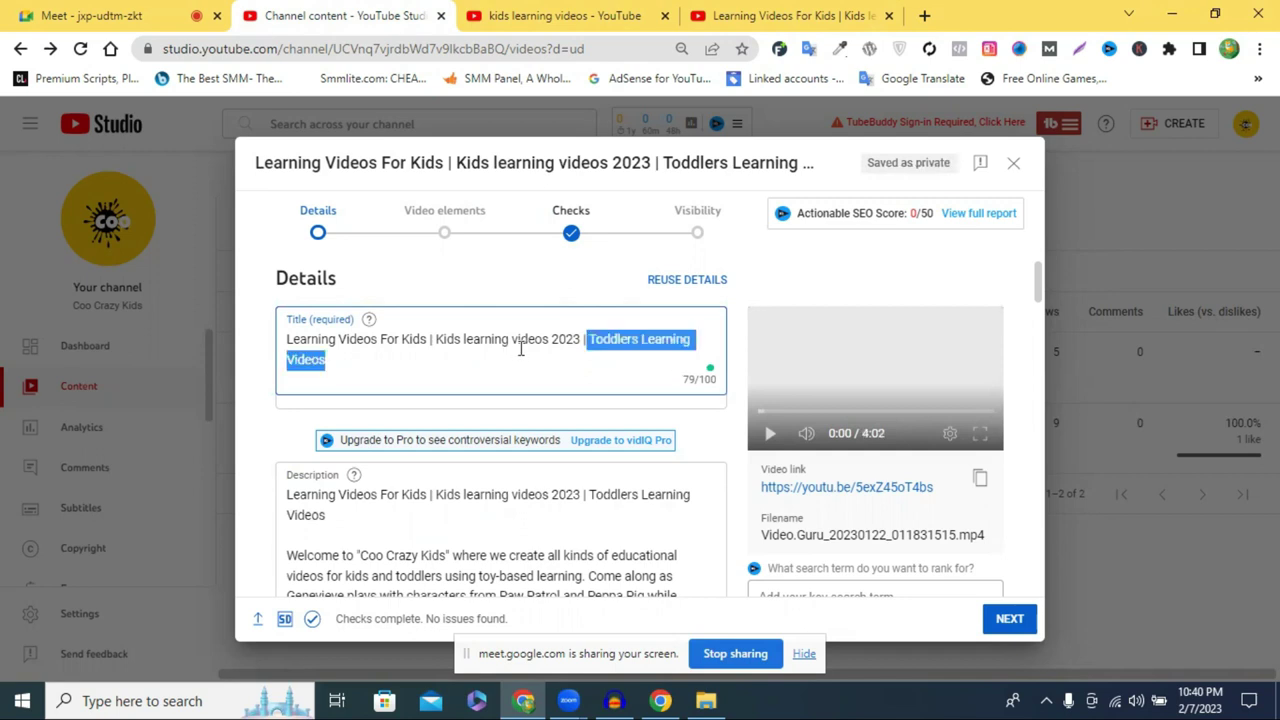
click(517, 341)
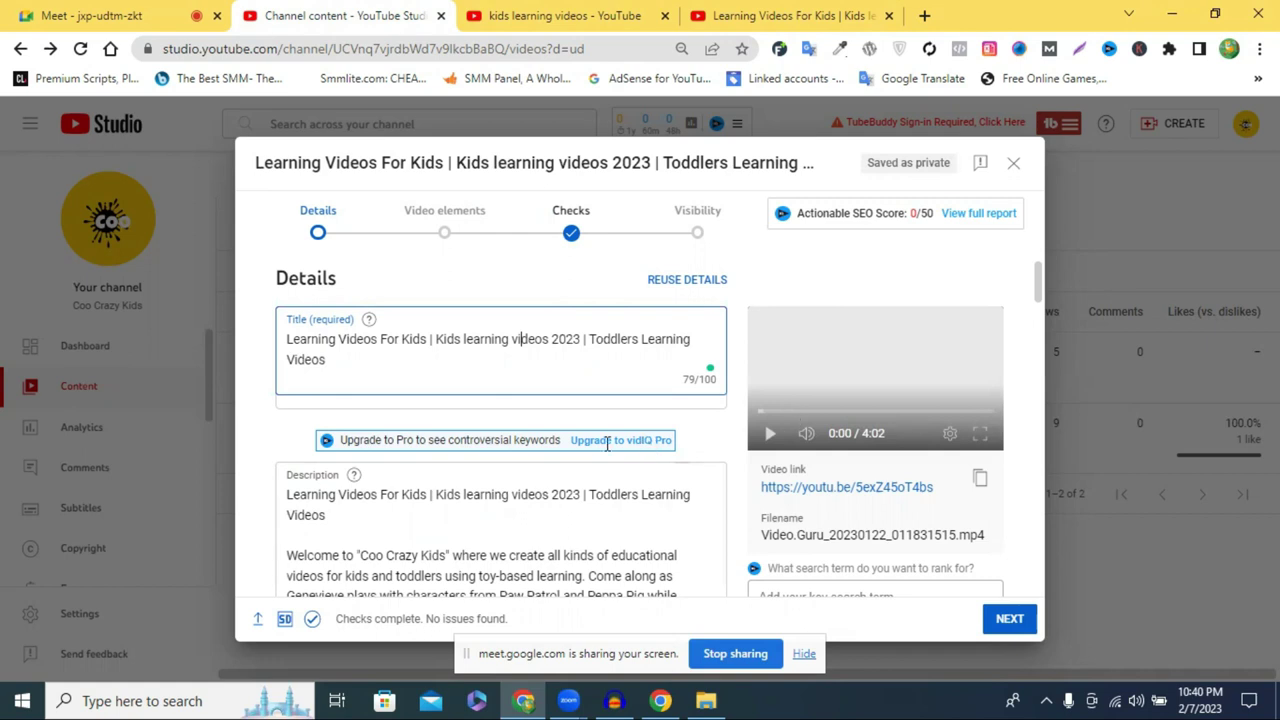
- Look through the Downloads images for a custom thumbnail and close the file dialog without uploading one
scroll(610, 450, down, 5)
scroll(373, 413, down, 2)
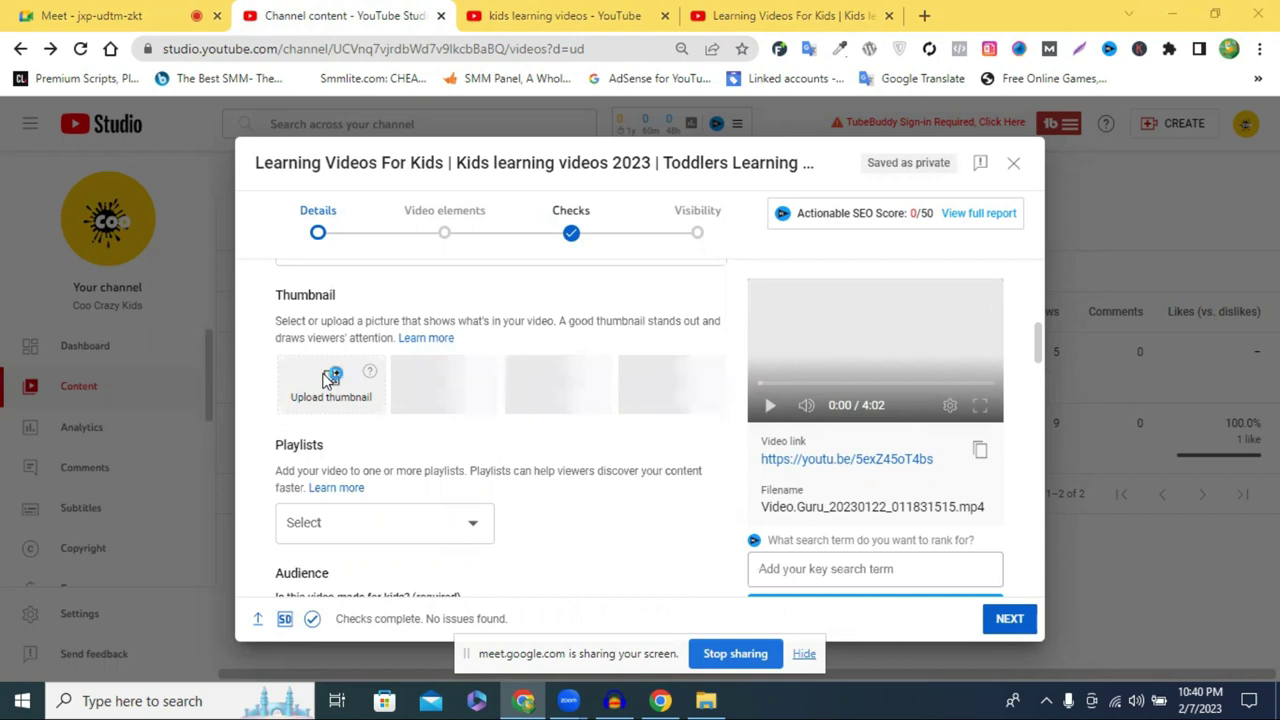
click(330, 378)
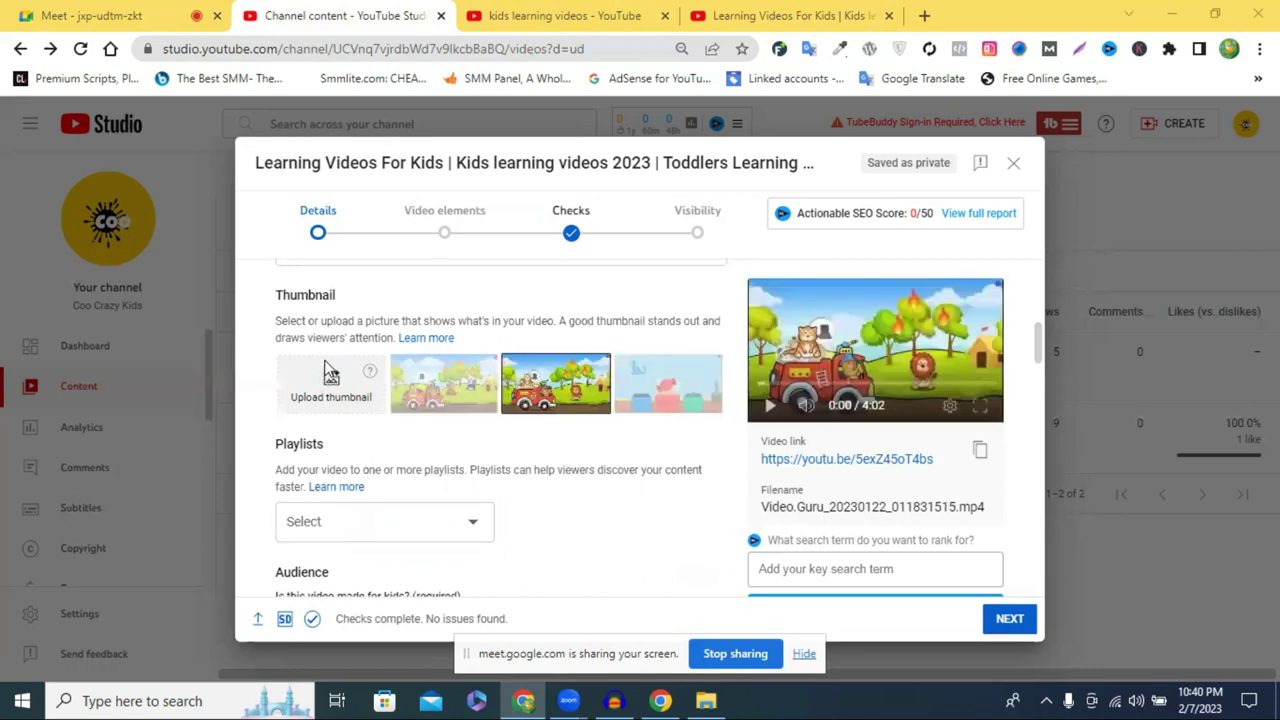
click(330, 372)
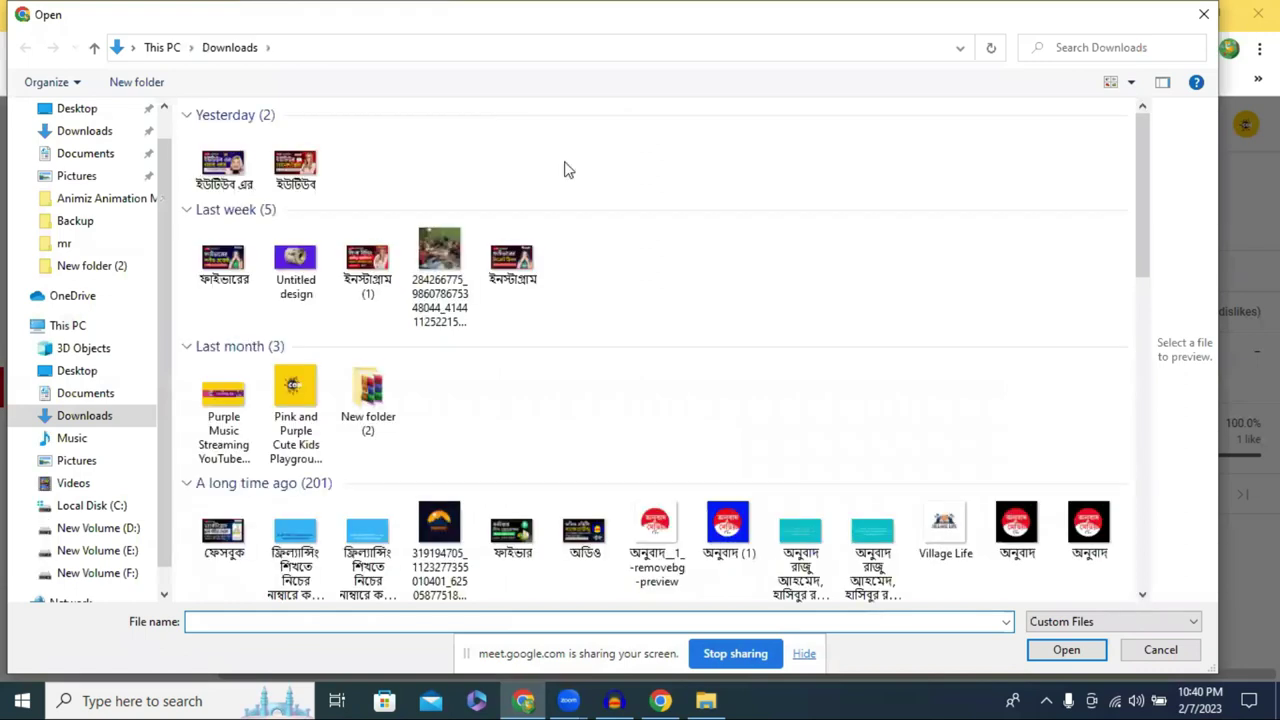
click(238, 178)
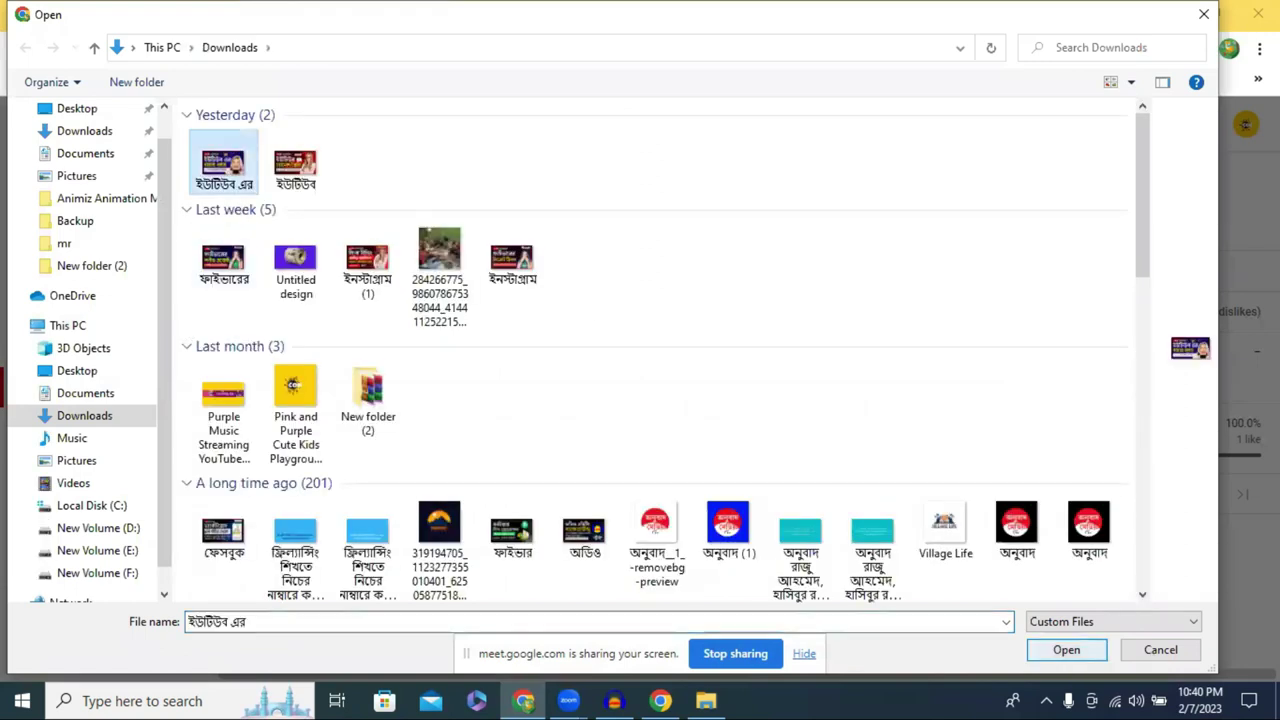
click(1213, 14)
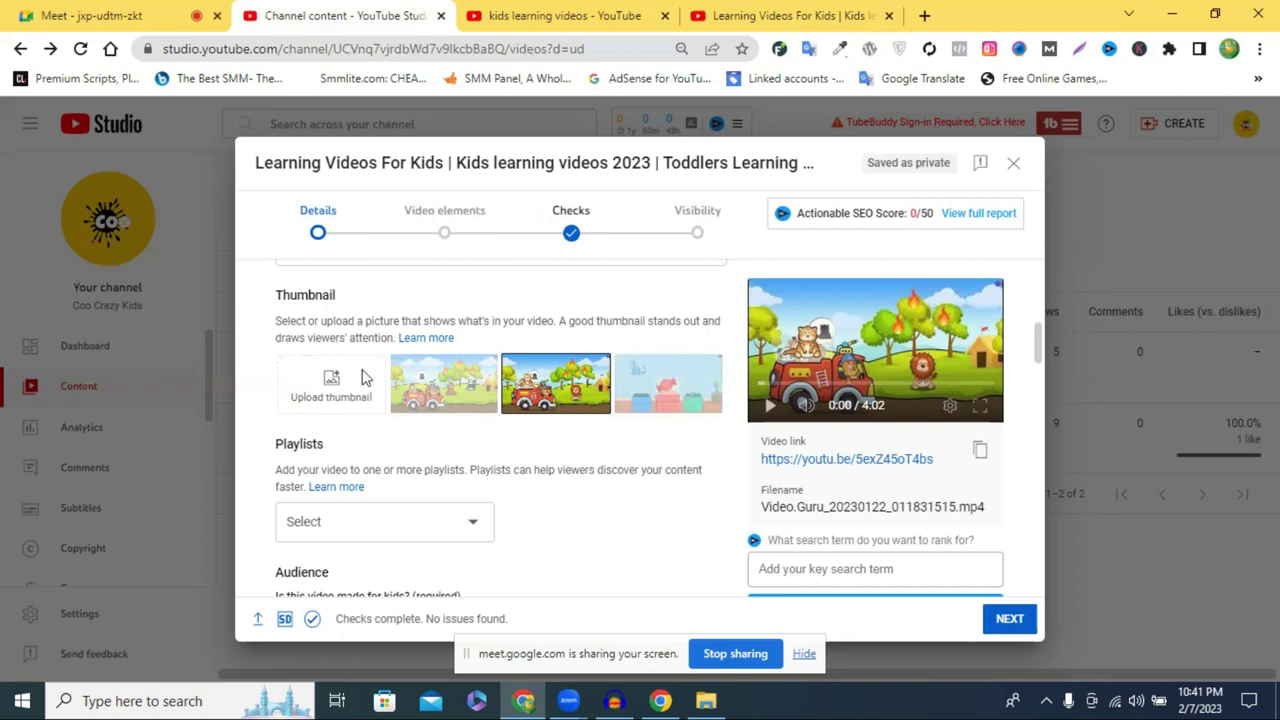
- Examine the playlist selection for the video and close it without choosing or creating a playlist
scroll(362, 376, down, 2)
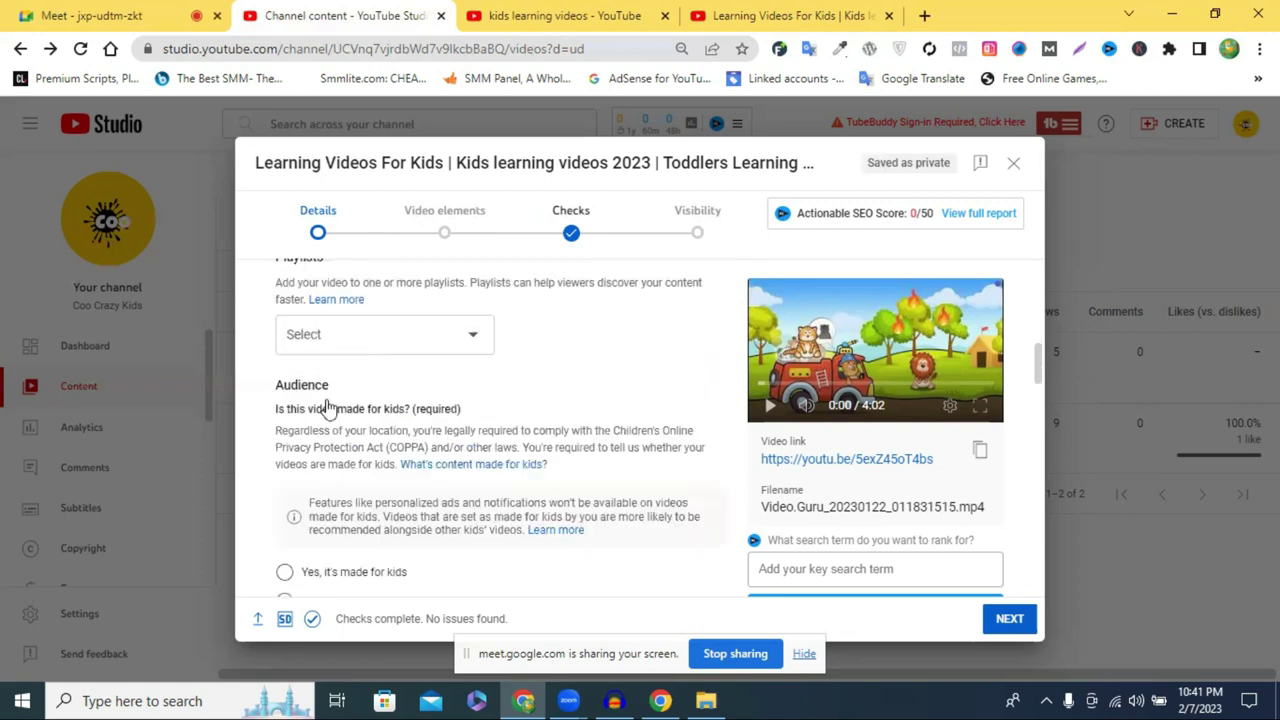
scroll(350, 440, up, 1)
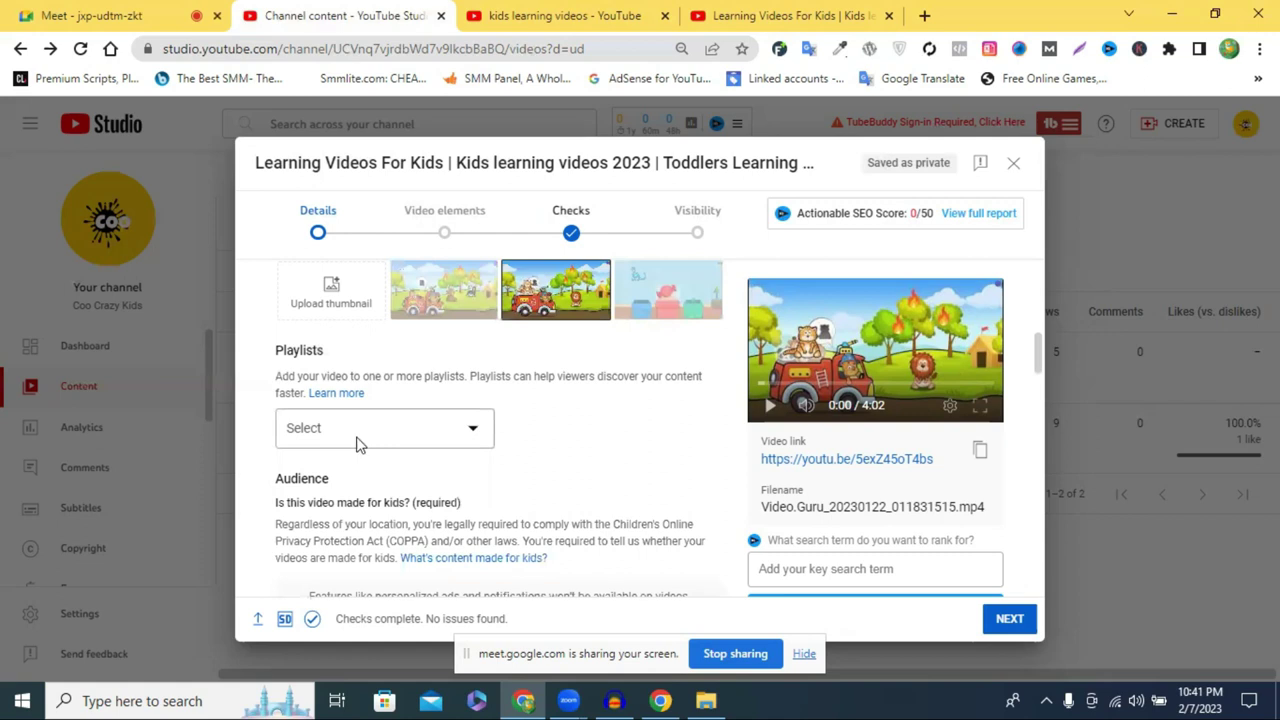
click(360, 443)
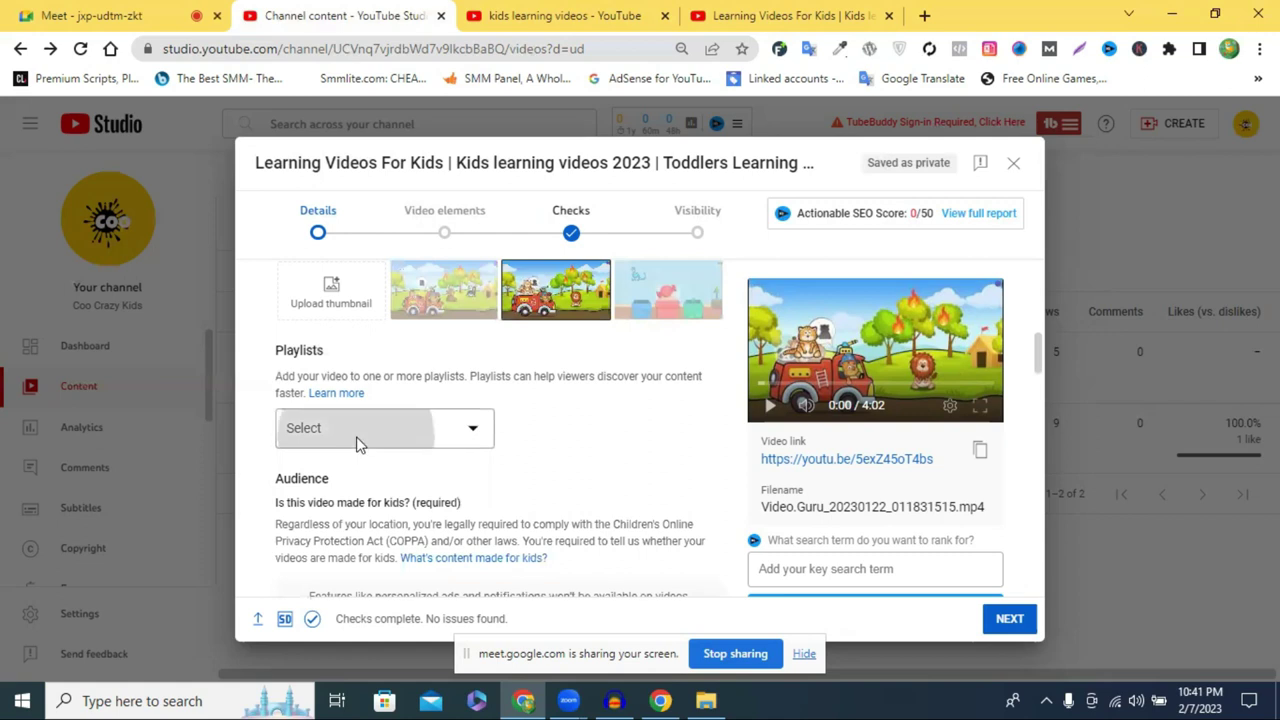
click(635, 447)
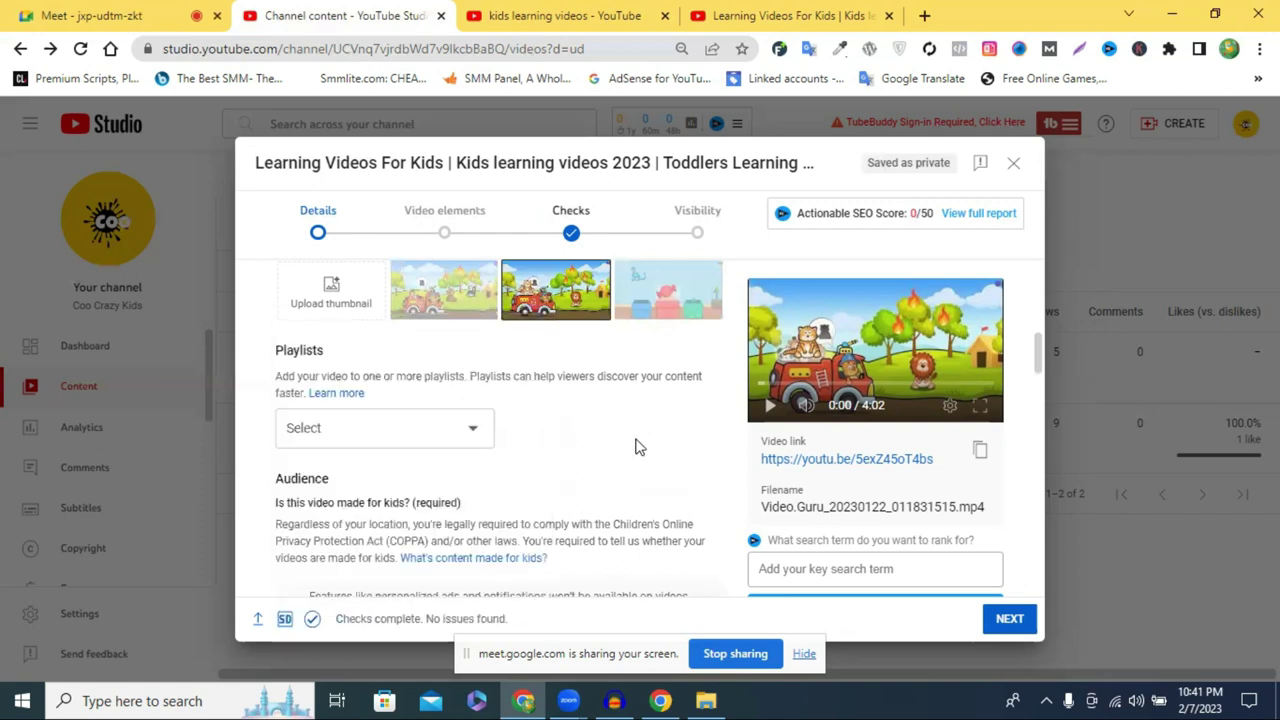
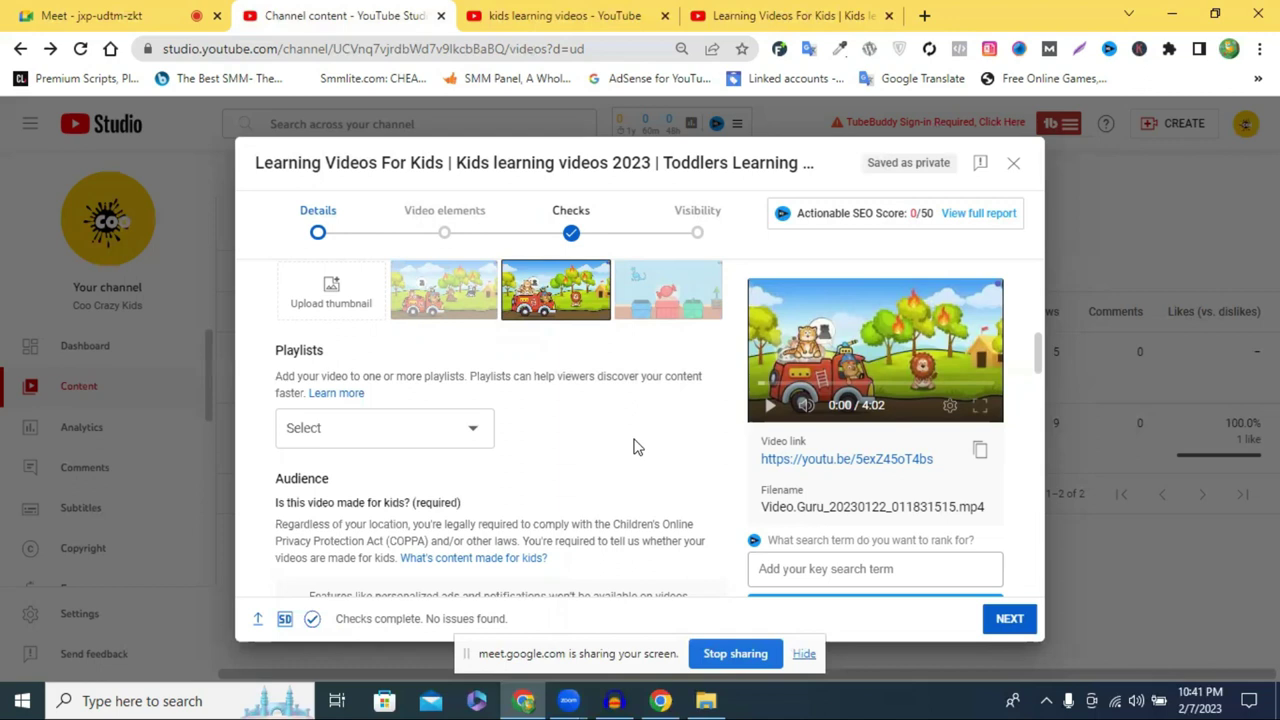
click(445, 437)
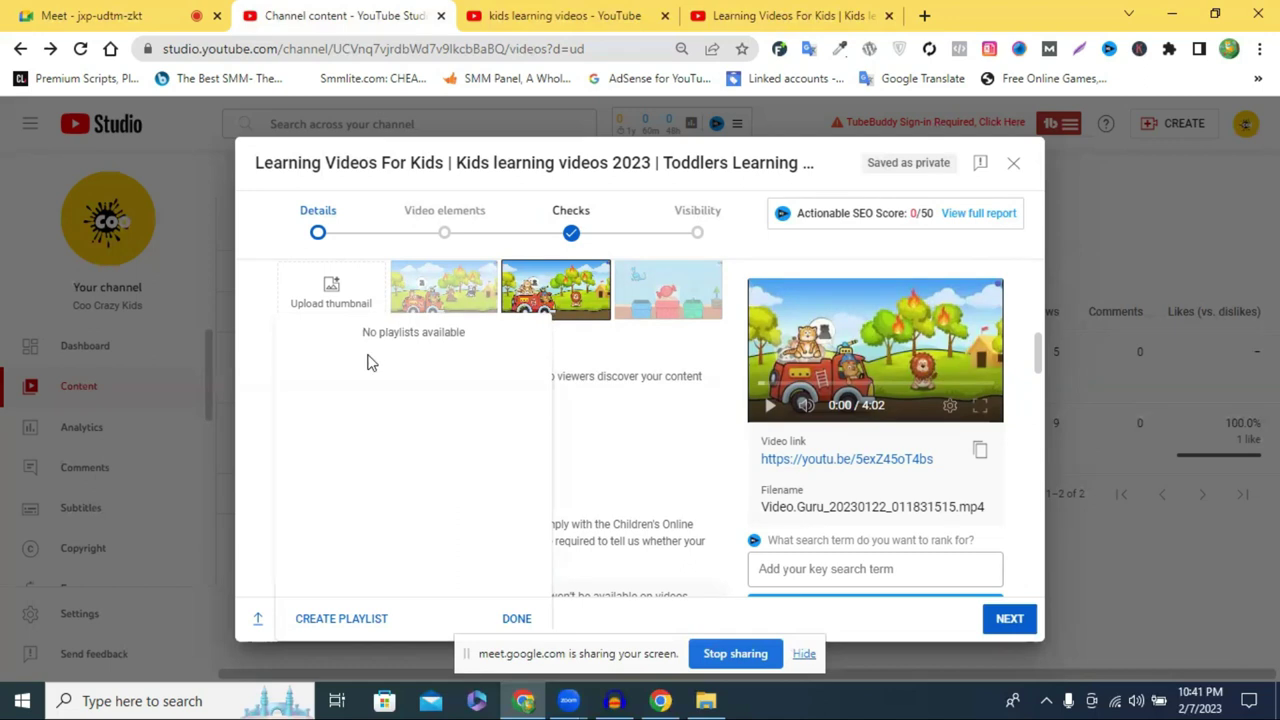
click(625, 430)
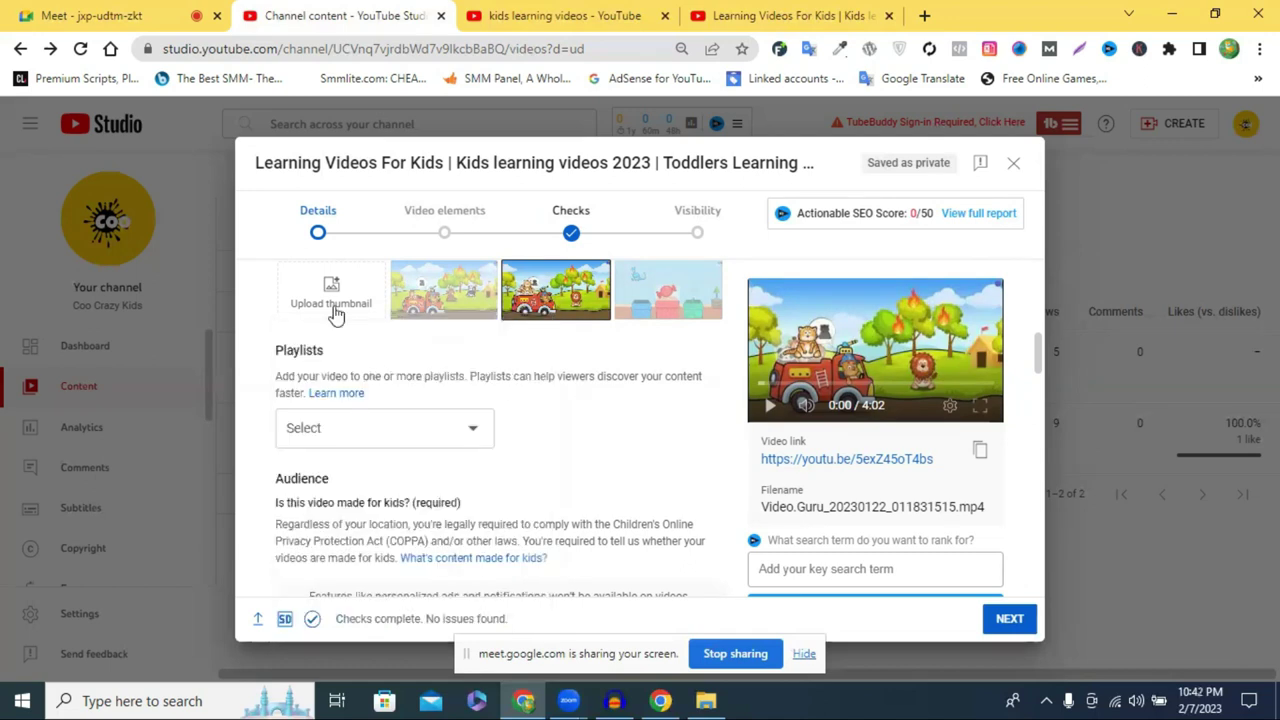
click(352, 438)
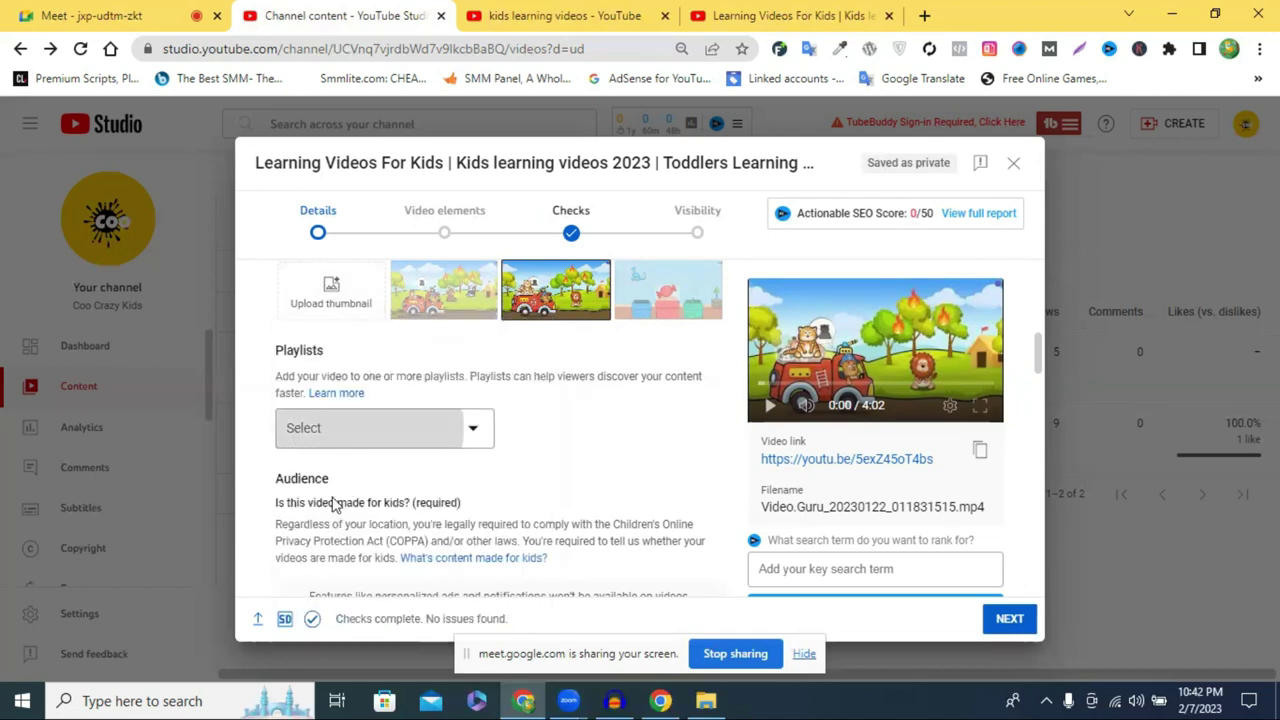
click(640, 449)
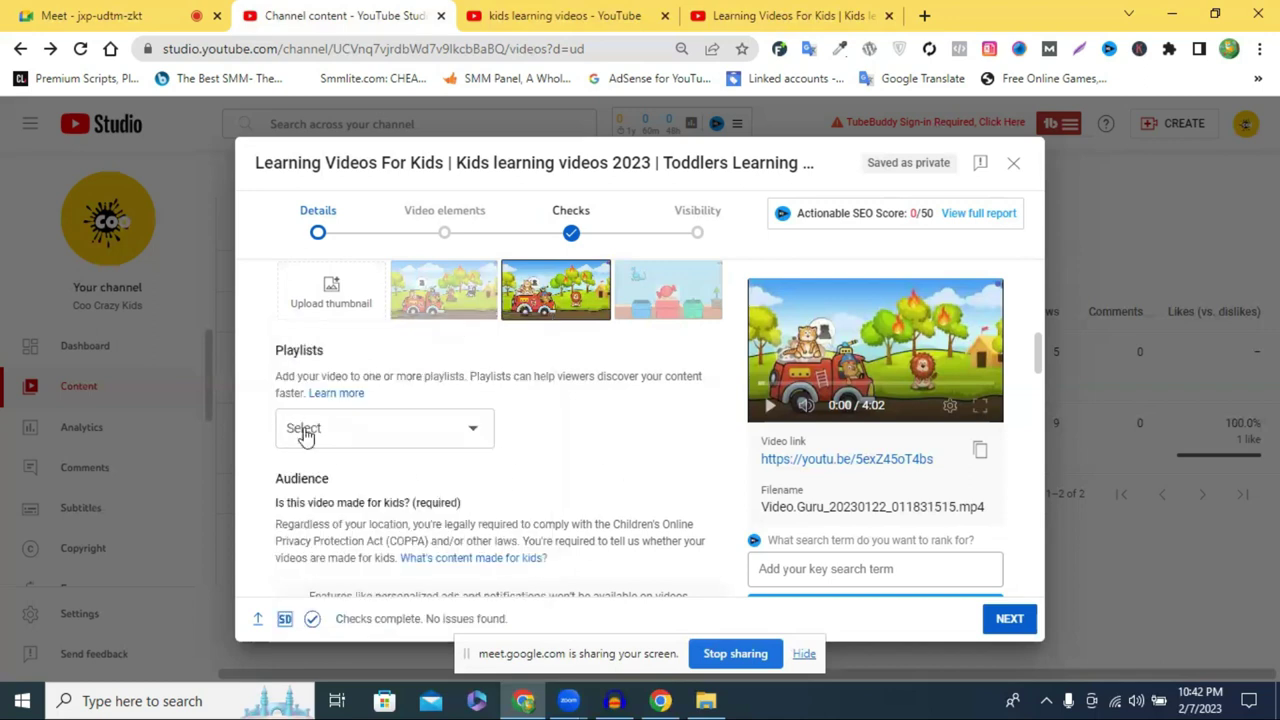
- Set the video's audience to "No, it's not made for kids"
scroll(547, 462, down, 2)
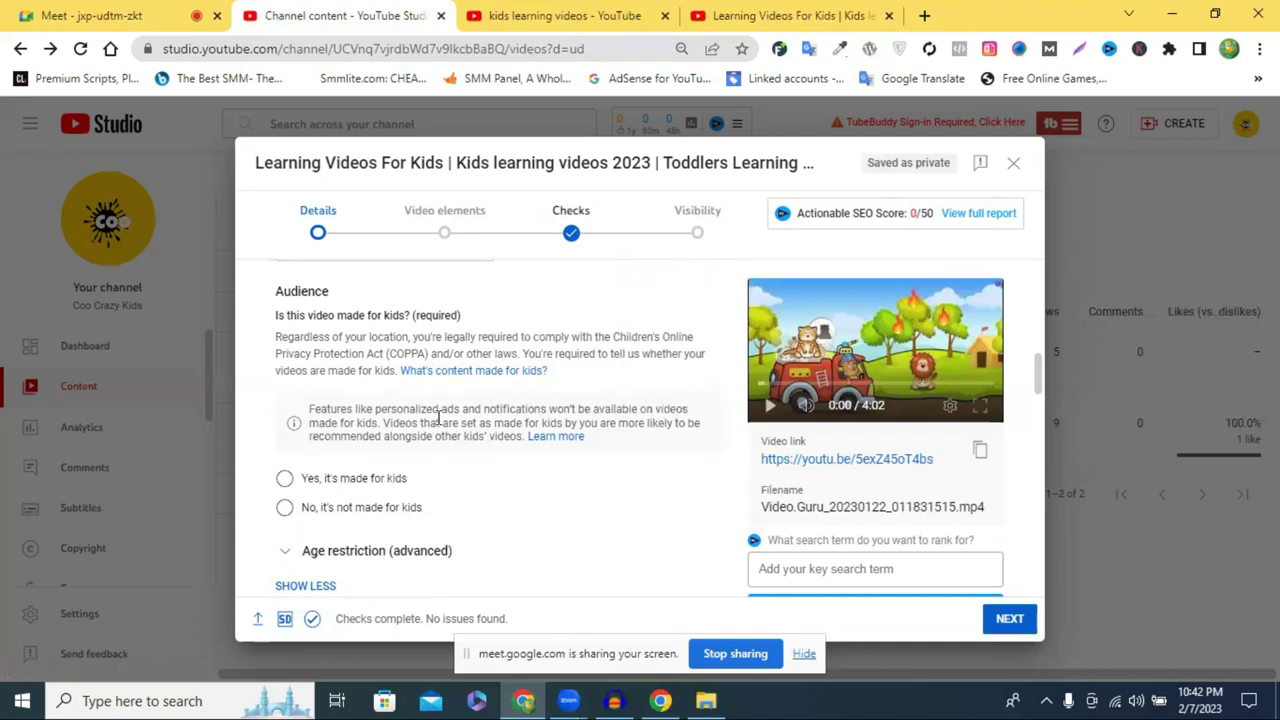
click(285, 509)
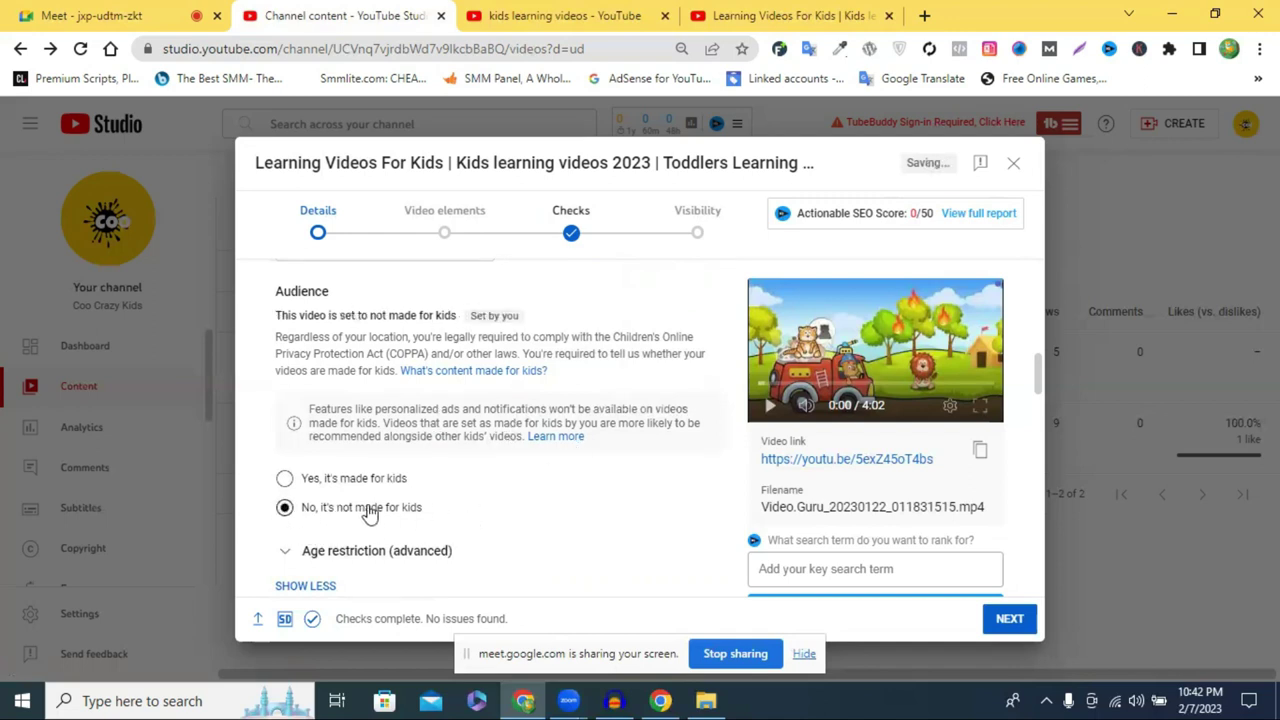
- Examine the paid promotion, automatic chapters, featured places and tags settings in the video's details
scroll(340, 500, down, 1)
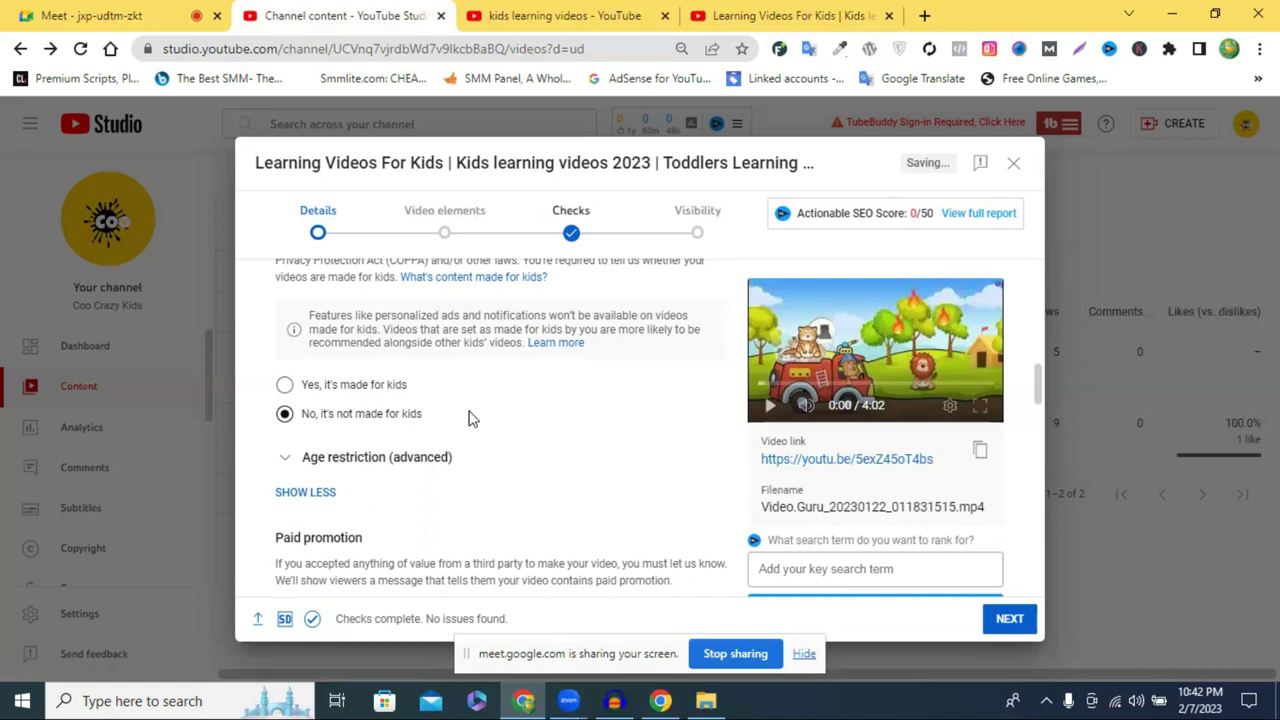
scroll(528, 424, down, 1)
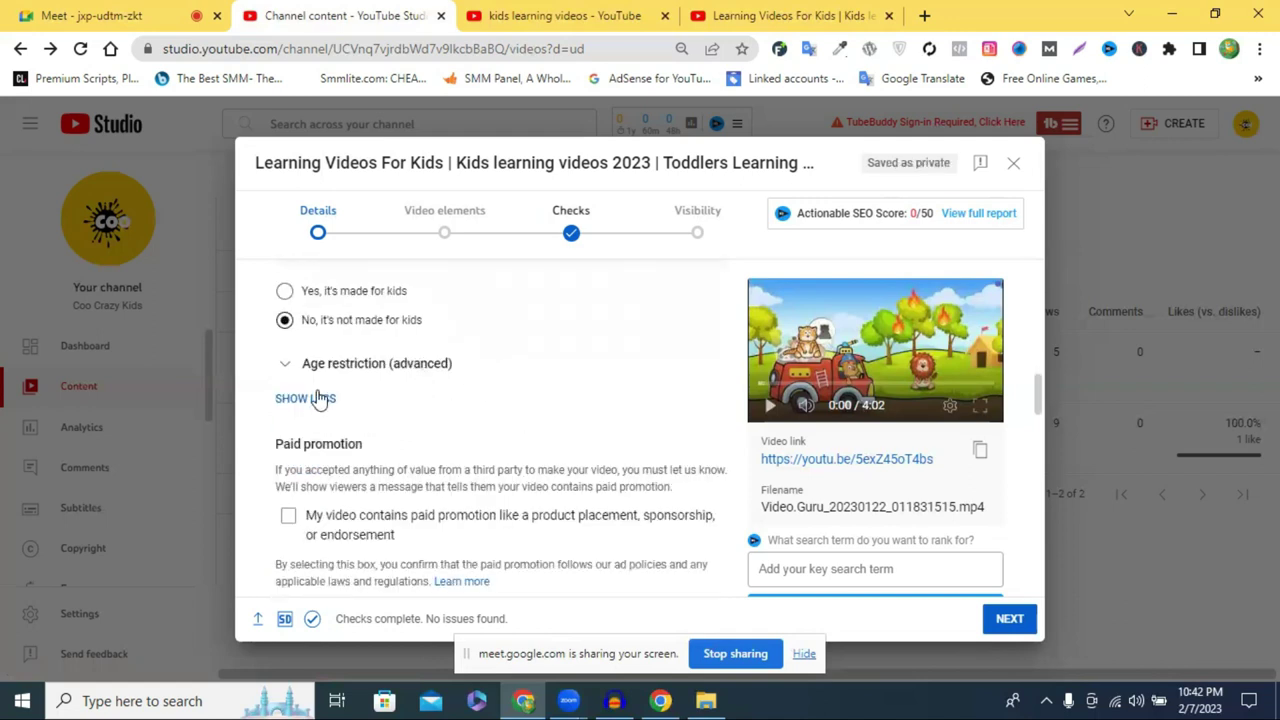
scroll(435, 390, down, 4)
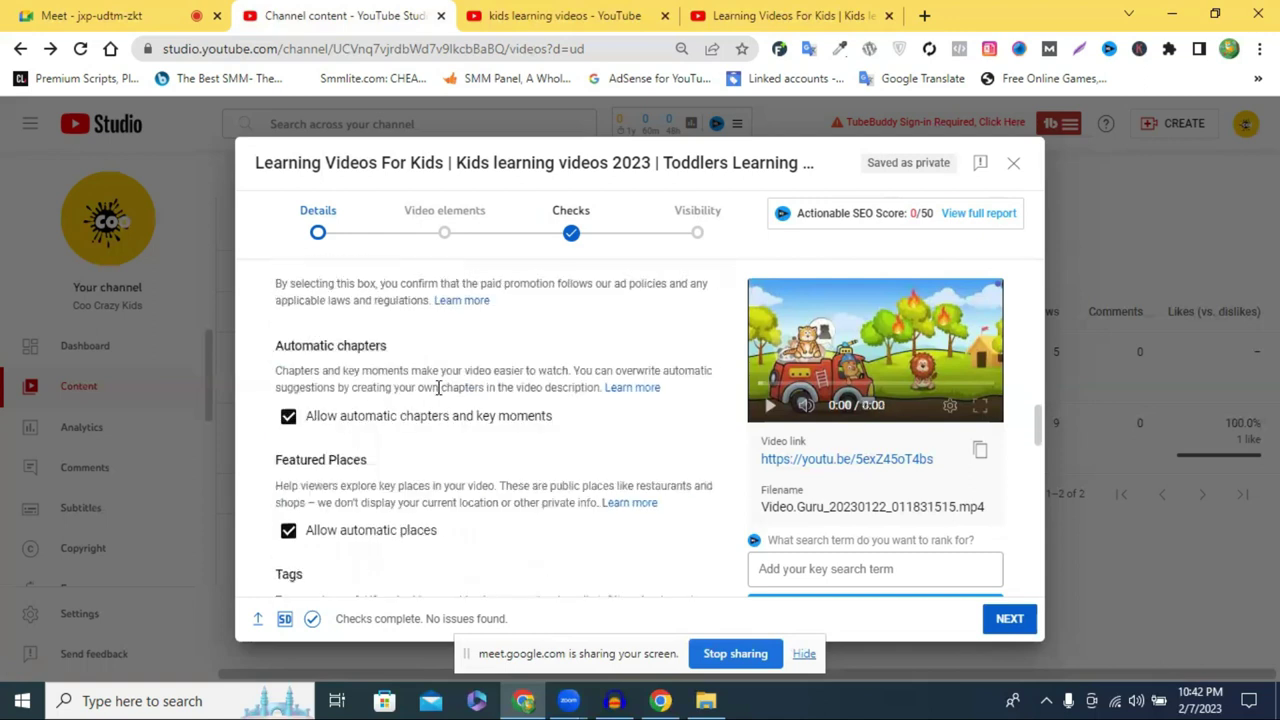
scroll(440, 395, down, 1)
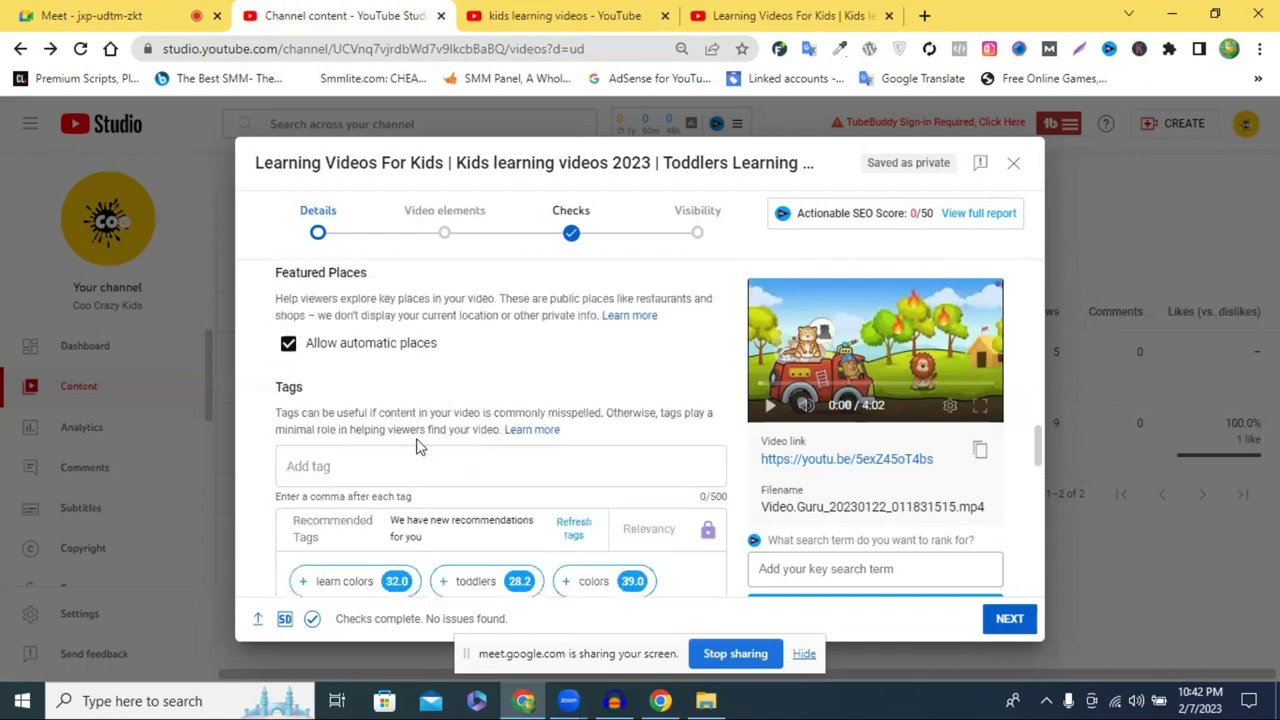
scroll(420, 446, up, 1)
scroll(418, 447, up, 2)
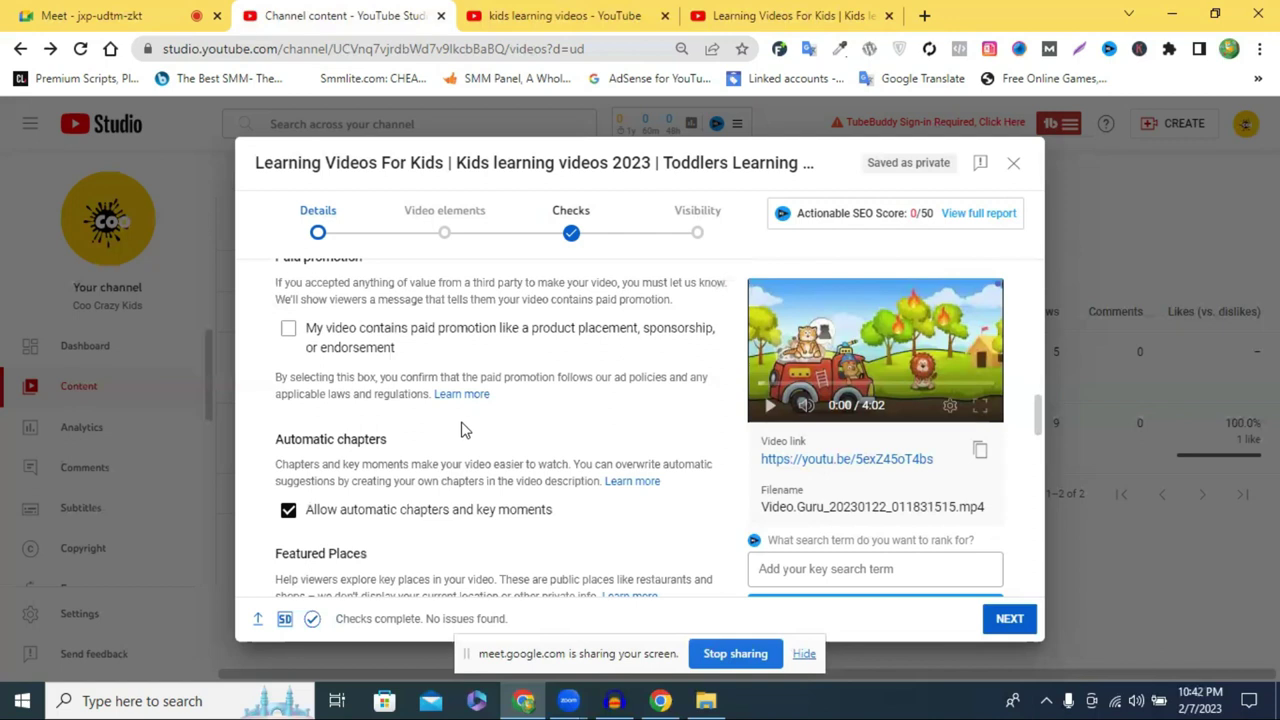
scroll(460, 420, down, 3)
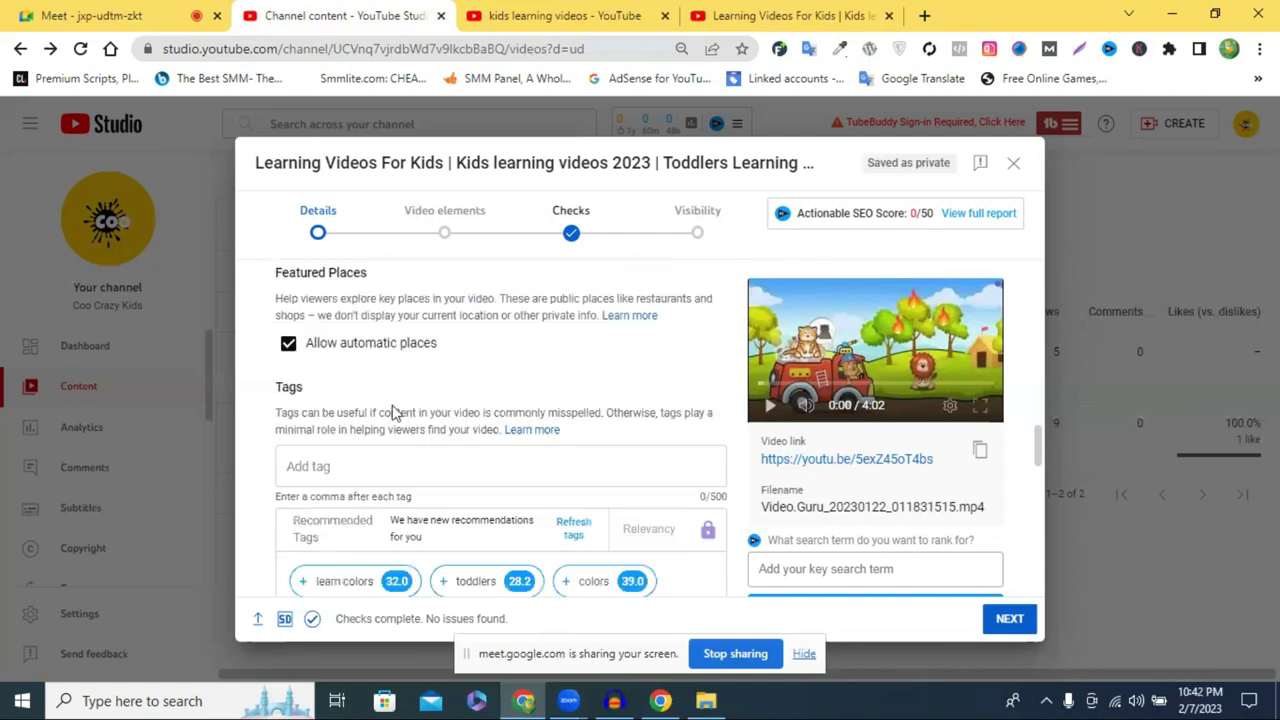
- Copy the YouTube search term "kids learning videos" and add it as the first tag of the uploaded video
click(343, 466)
scroll(373, 442, down, 1)
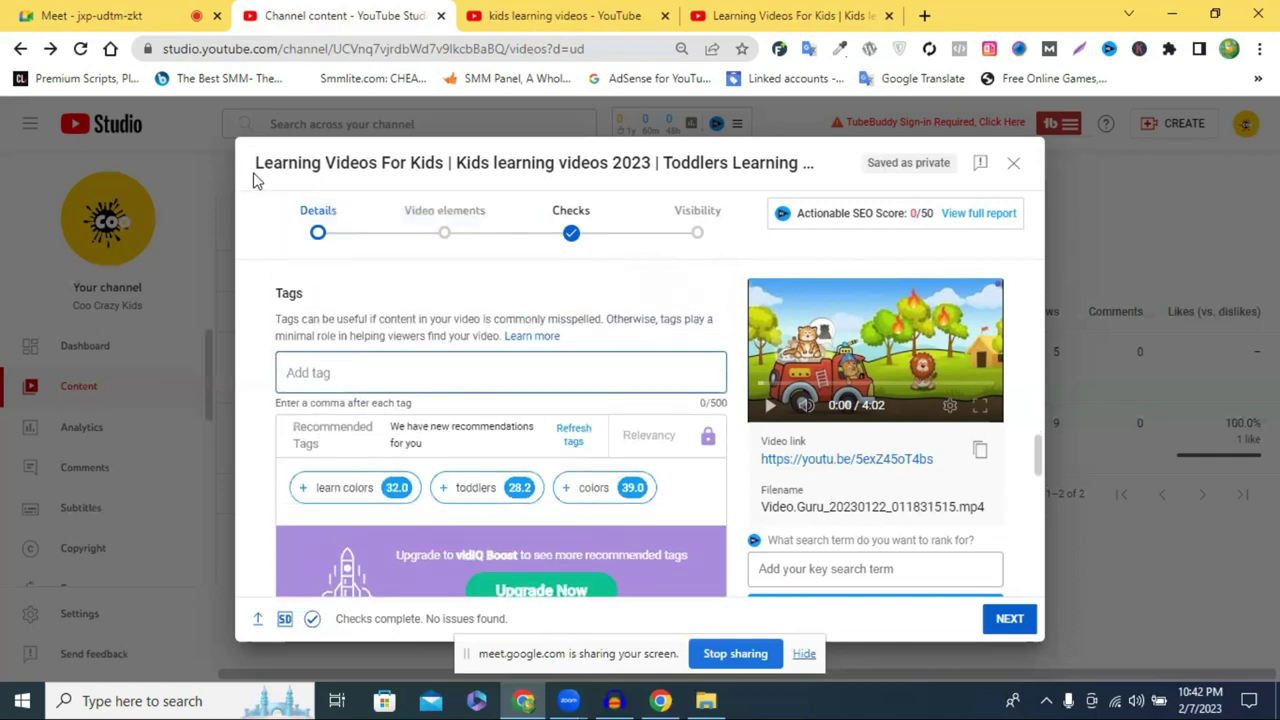
drag(256, 162, 452, 162)
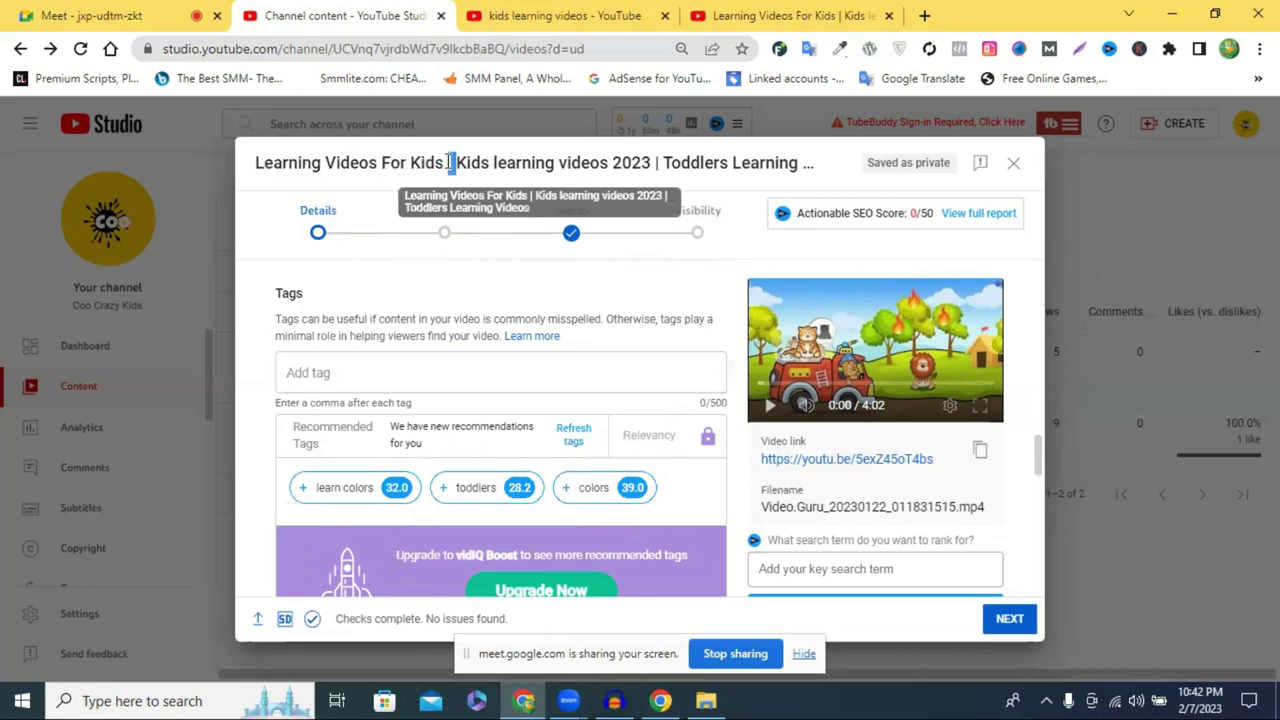
click(500, 15)
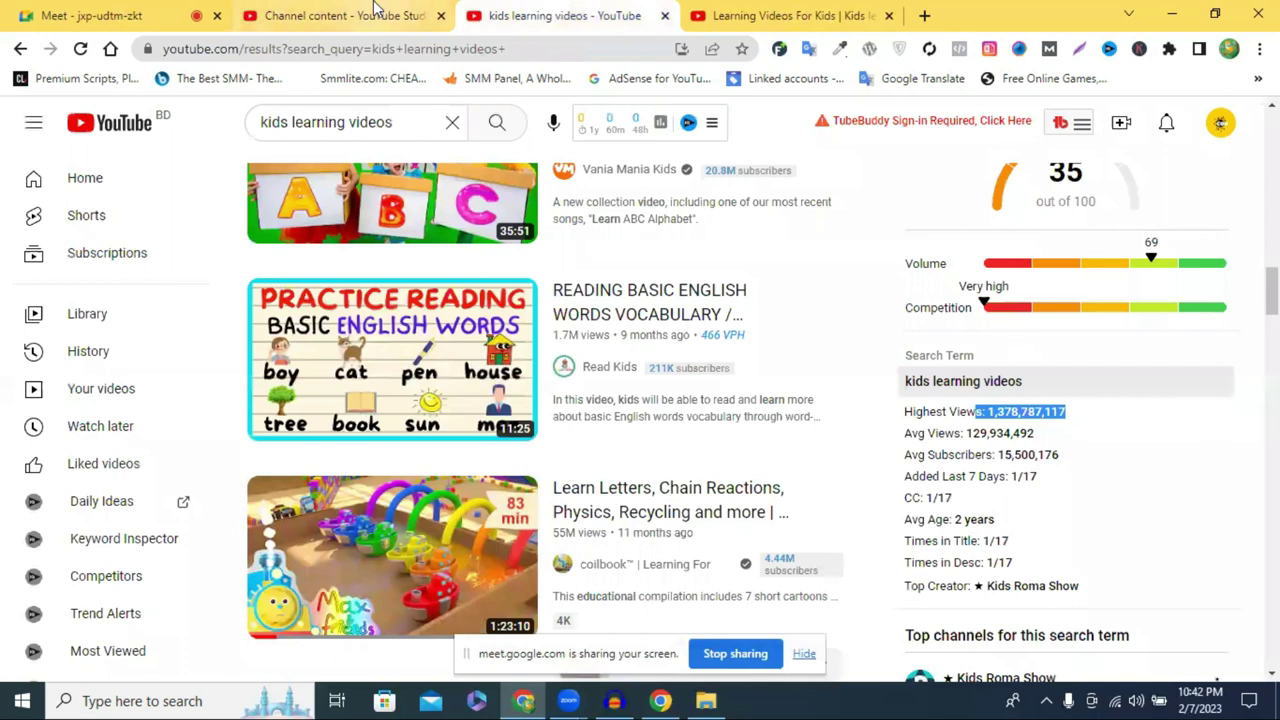
click(351, 122)
key(ctrl+c)
click(310, 10)
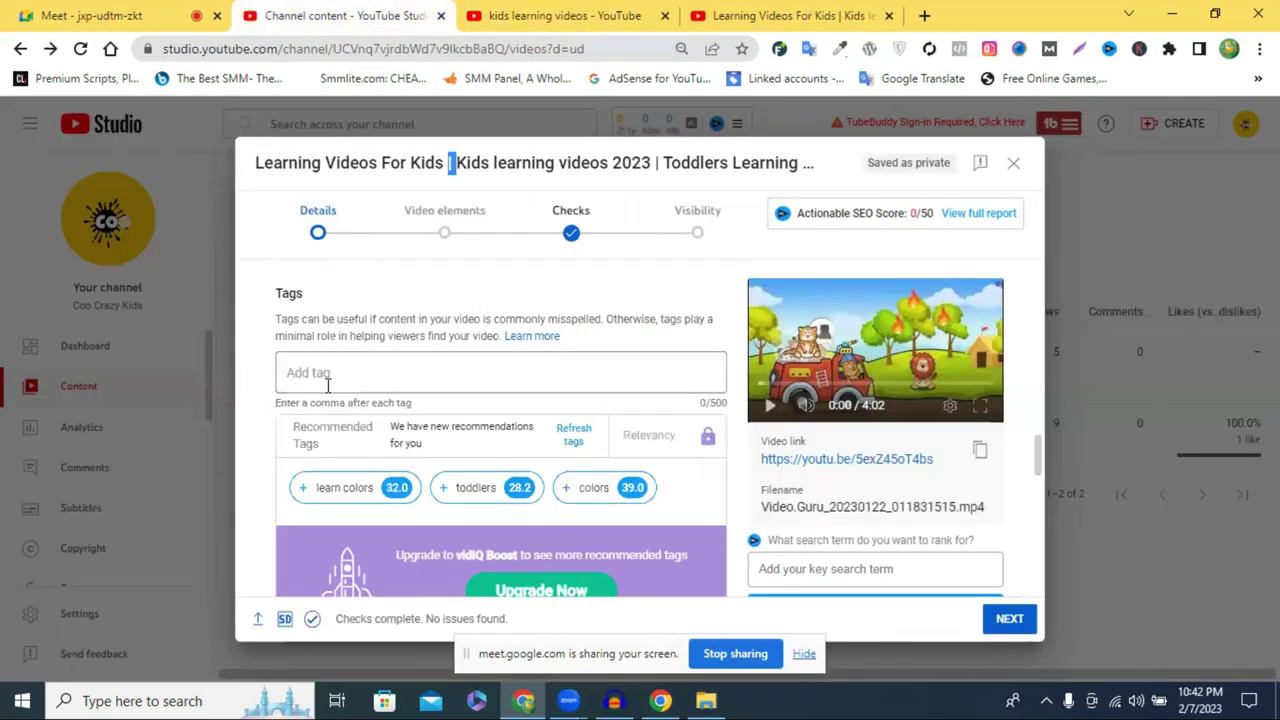
click(331, 378)
key(ctrl+v)
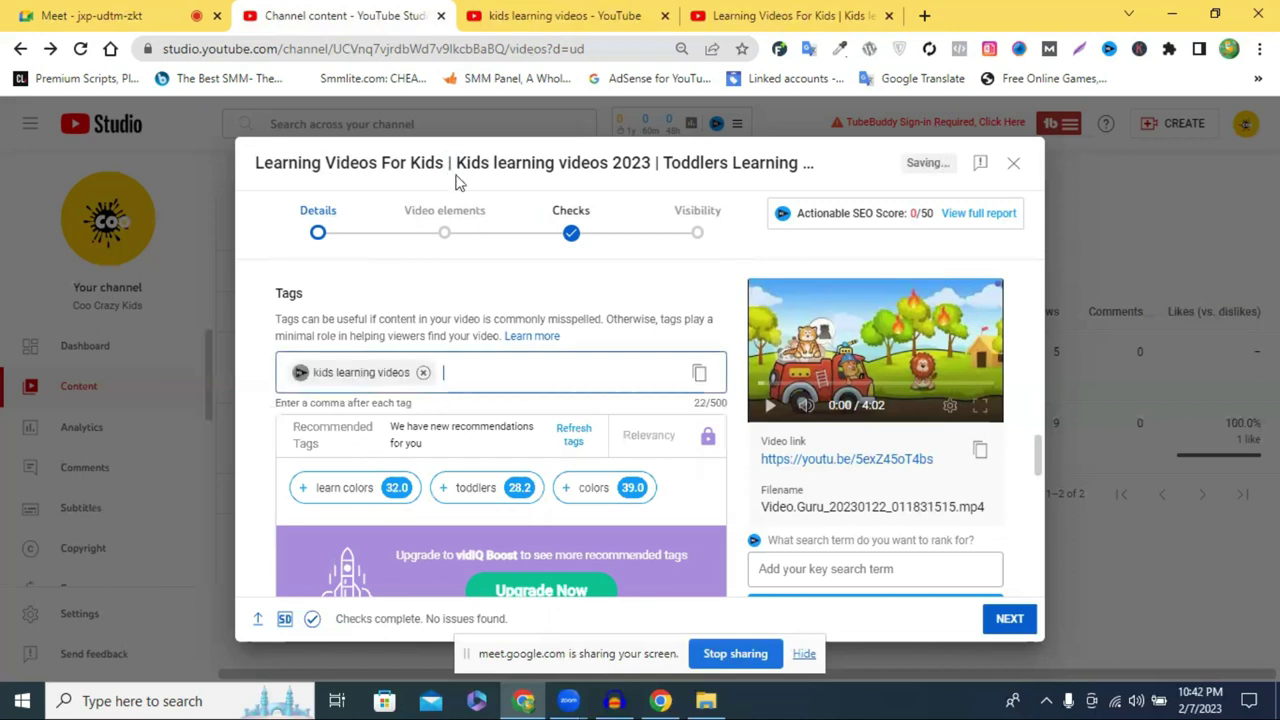
- Copy the phrase "Kids learning videos 2023" from the video title and add it as a tag
drag(484, 163, 652, 163)
key(ctrl+c)
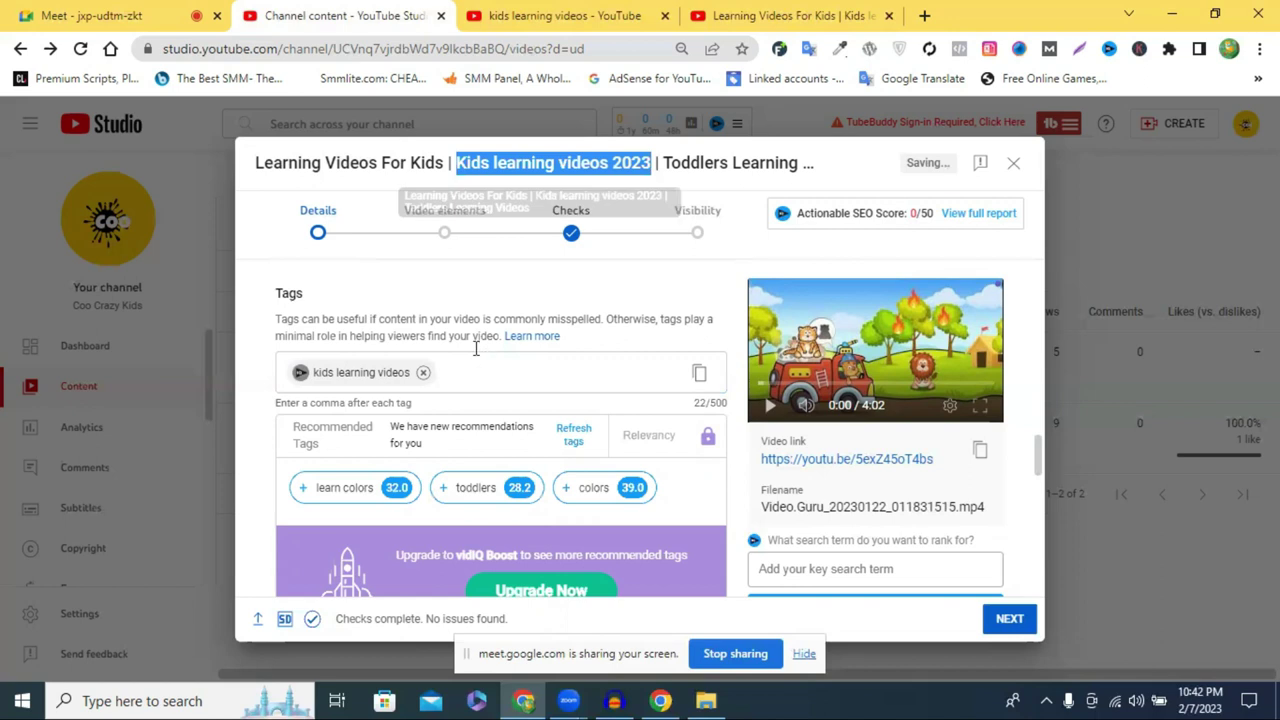
click(534, 380)
key(ctrl+v)
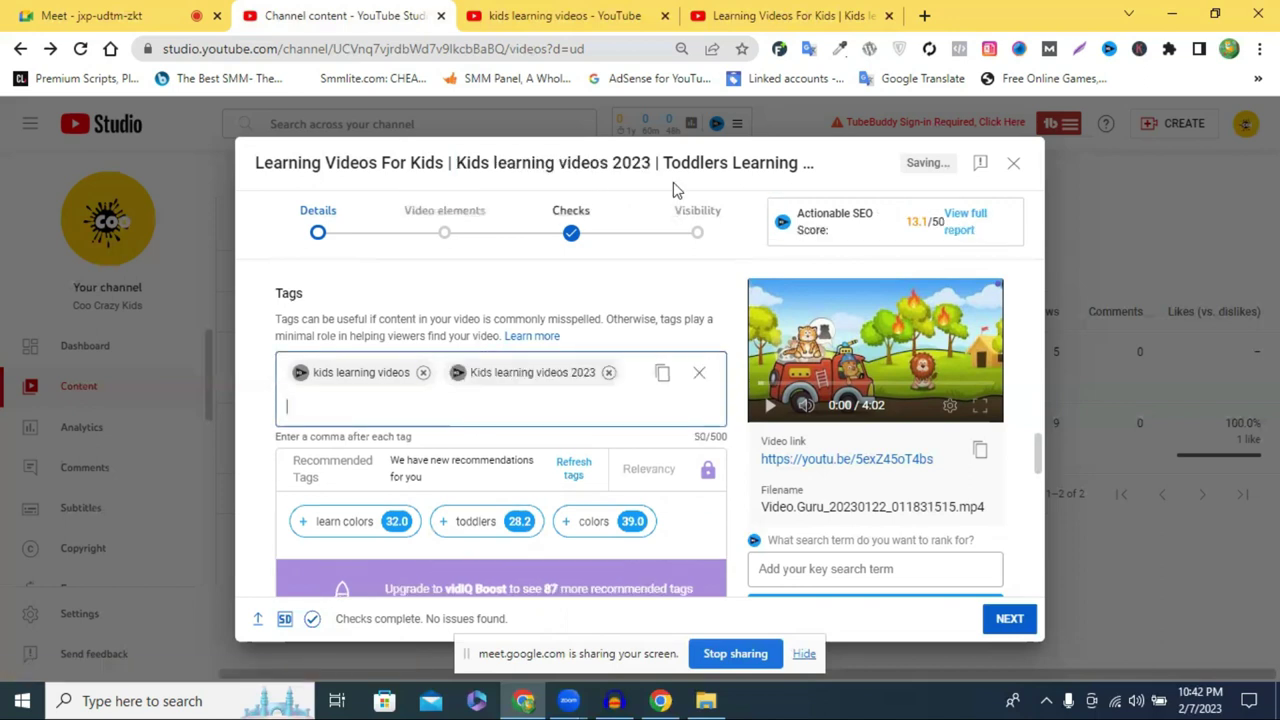
- Copy "Toddlers Learning Videos" from the title text and add it as another tag
scroll(650, 310, up, 5)
scroll(645, 334, up, 10)
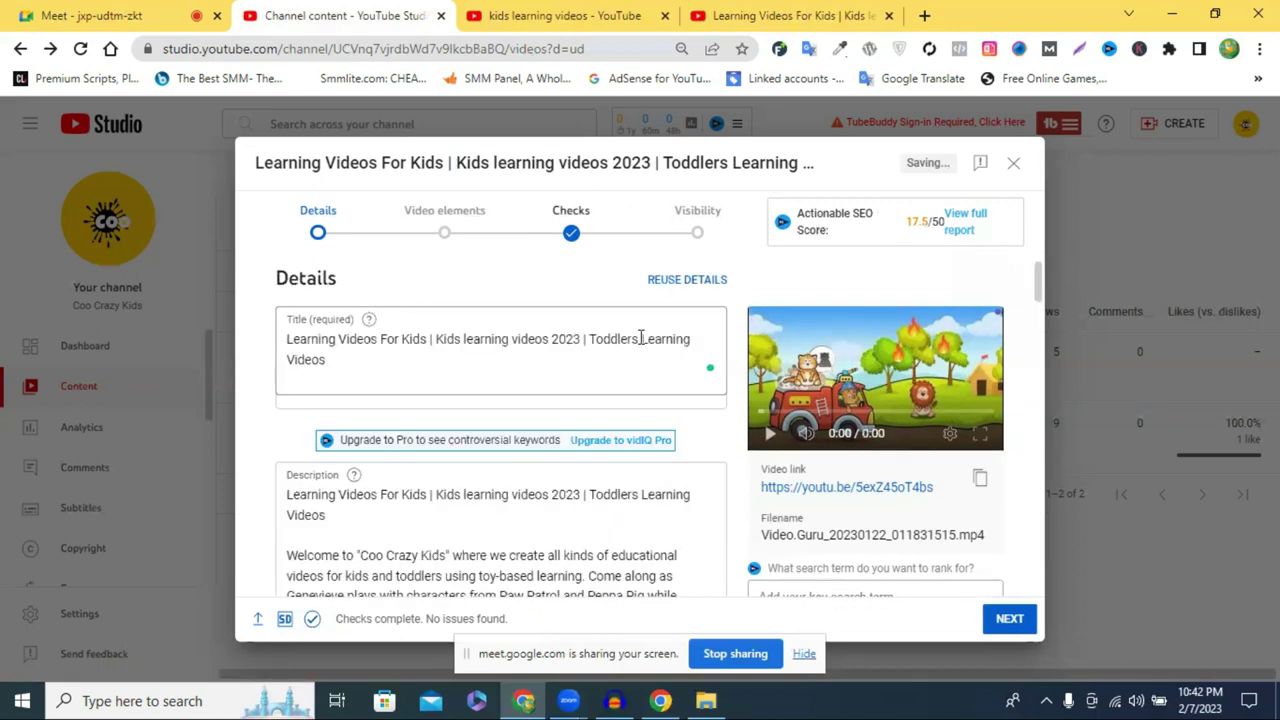
drag(592, 337, 611, 354)
key(ctrl+c)
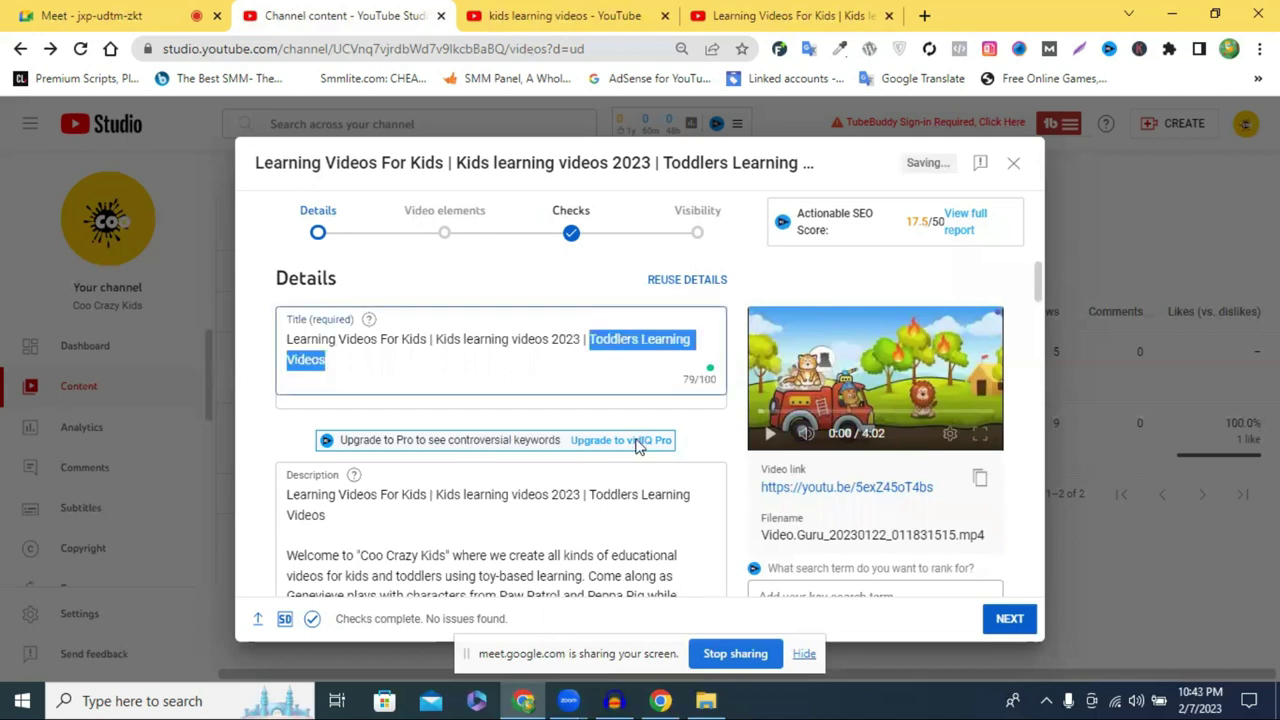
scroll(638, 445, down, 5)
scroll(638, 445, down, 6)
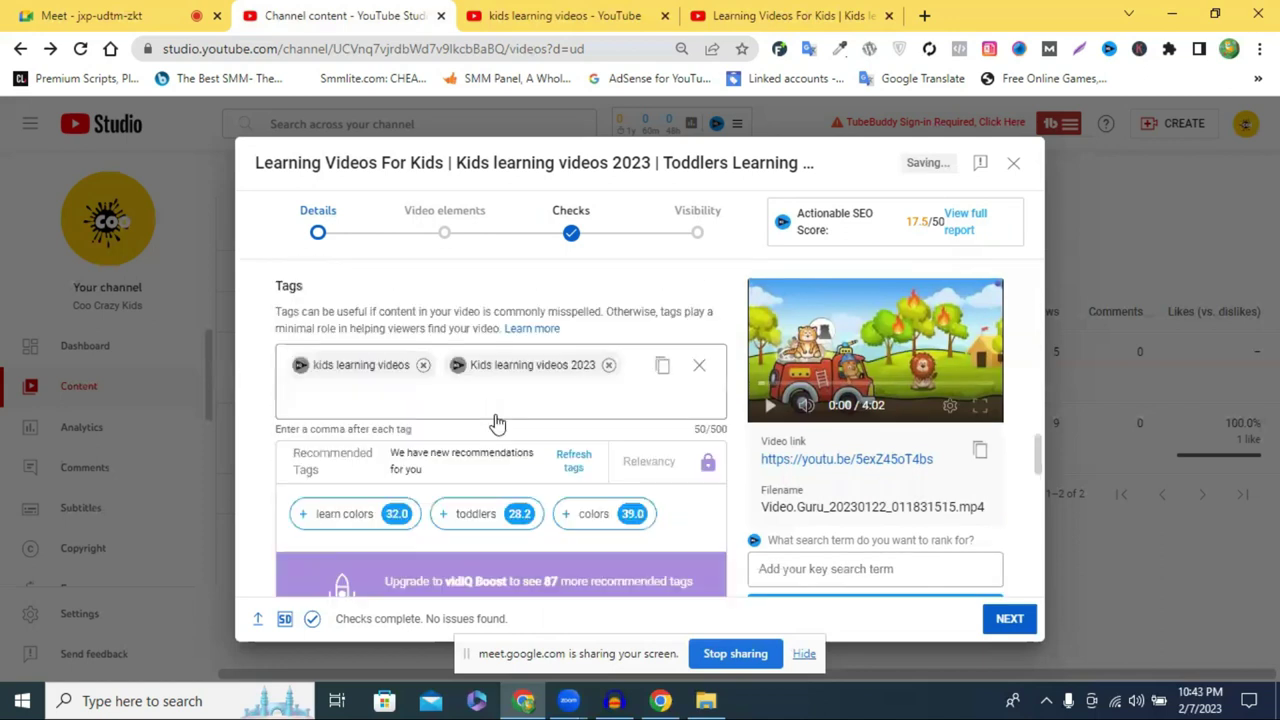
scroll(451, 320, down, 1)
key(ctrl+v)
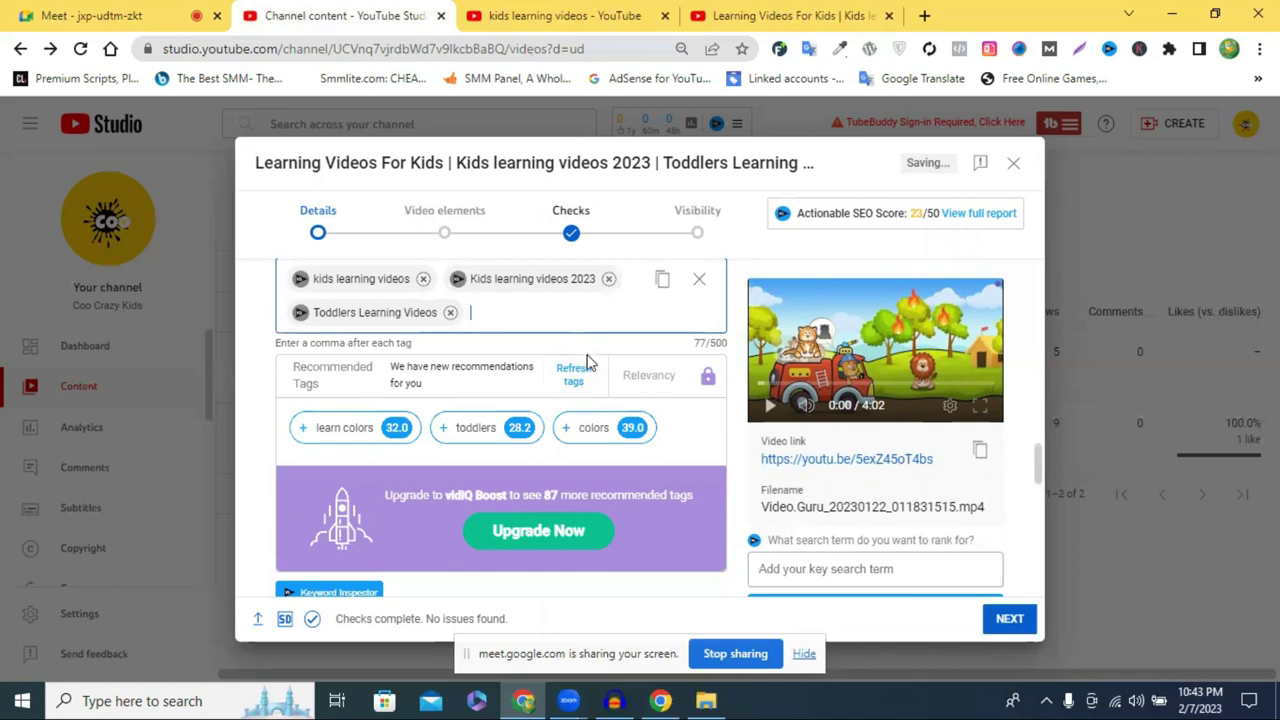
- Switch to The Soft Roots competitor video and examine its vidIQ SEO score, optimization checklist and video tags
click(543, 8)
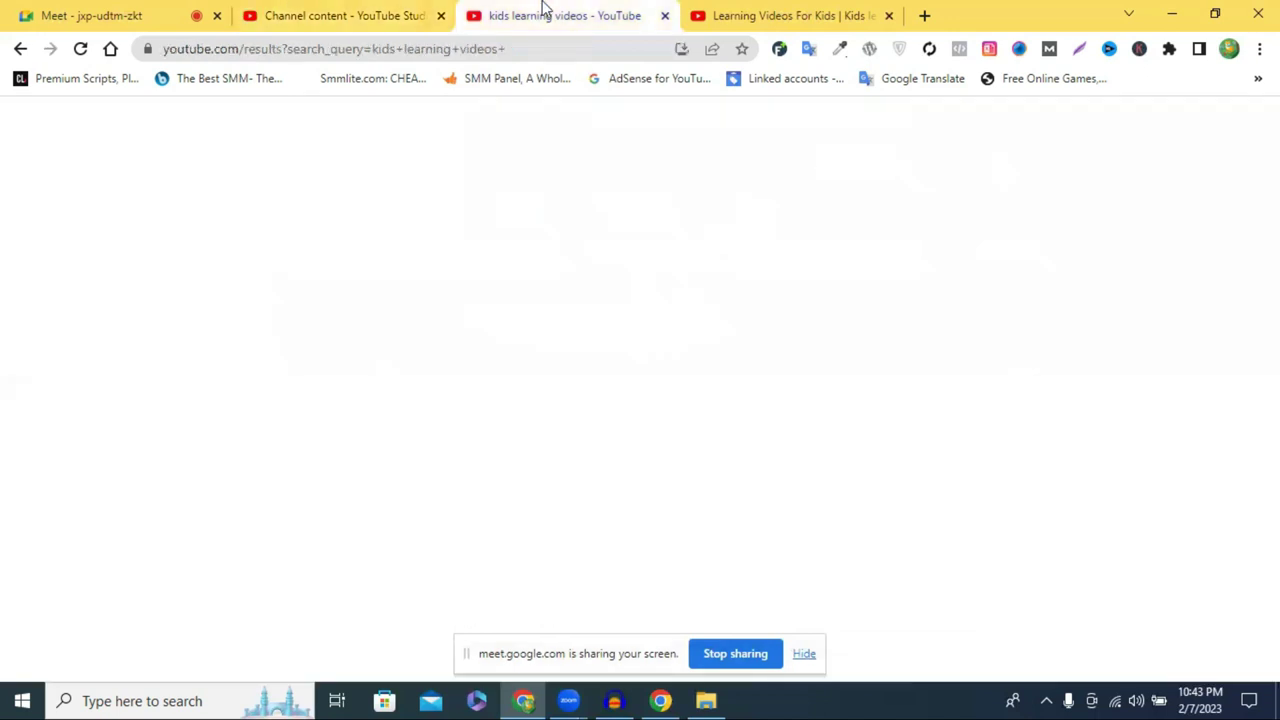
click(793, 18)
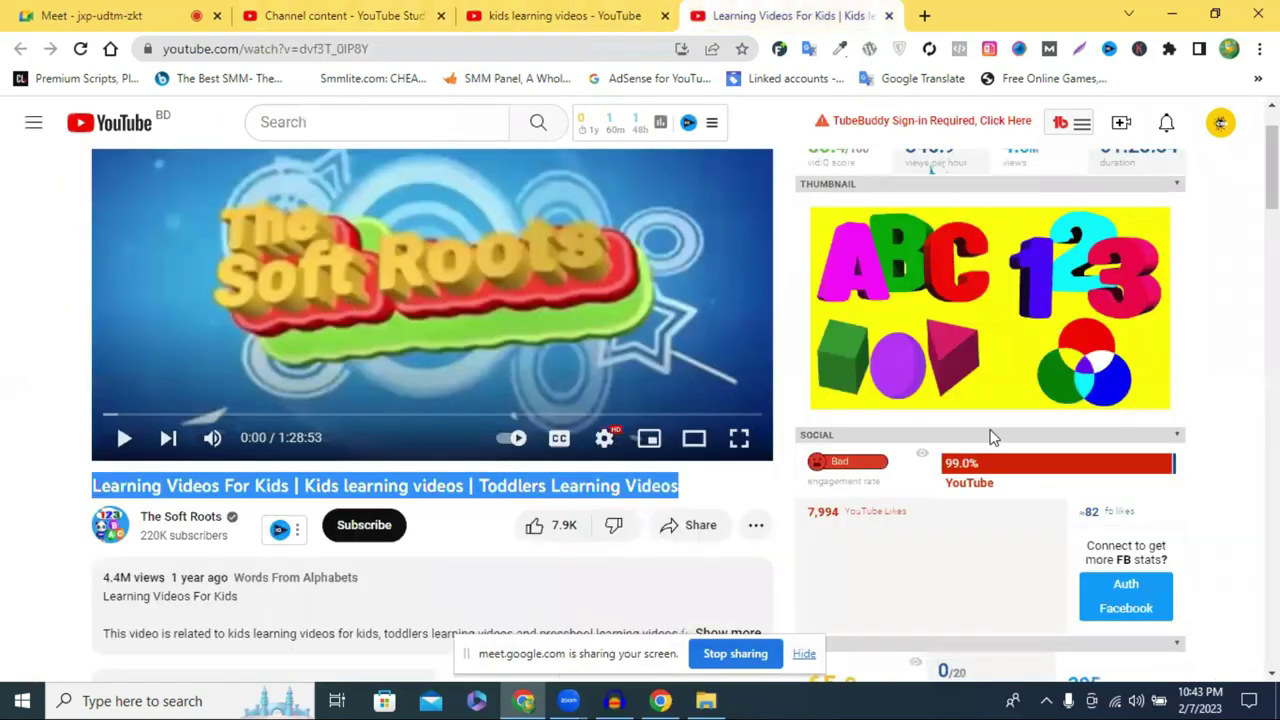
scroll(1010, 435, down, 3)
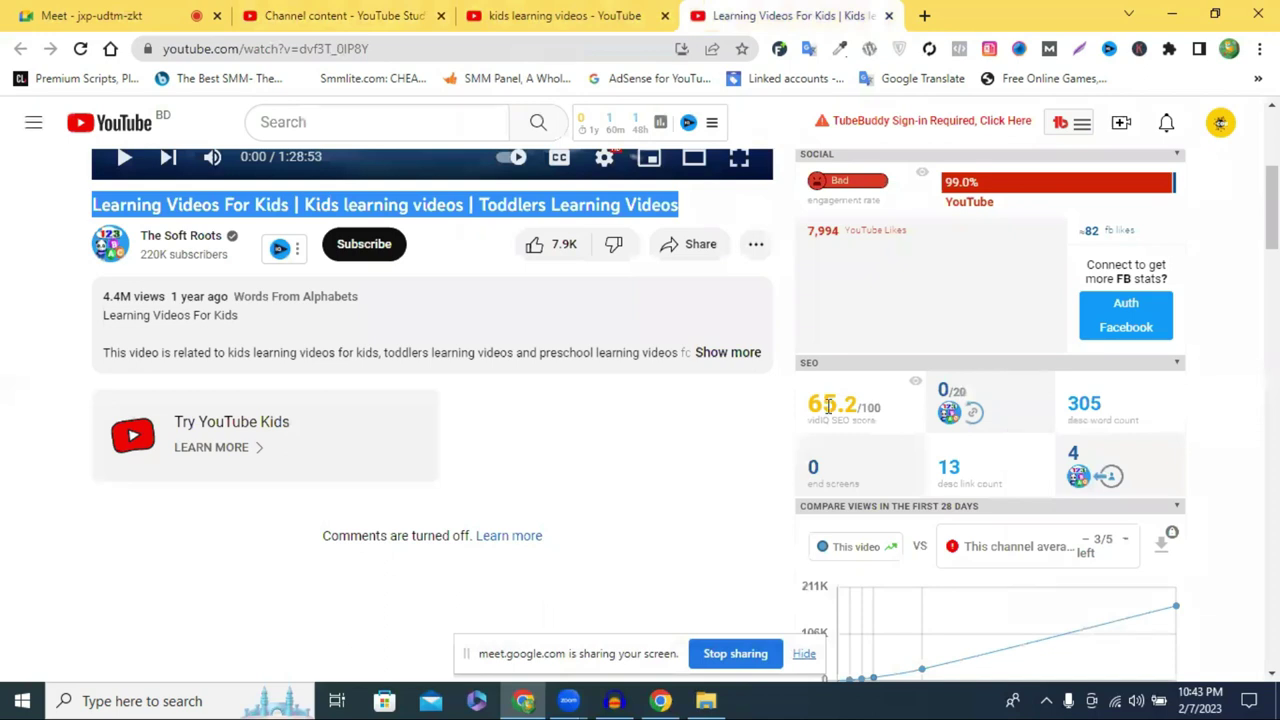
mouse_move(832, 403)
scroll(1106, 418, down, 4)
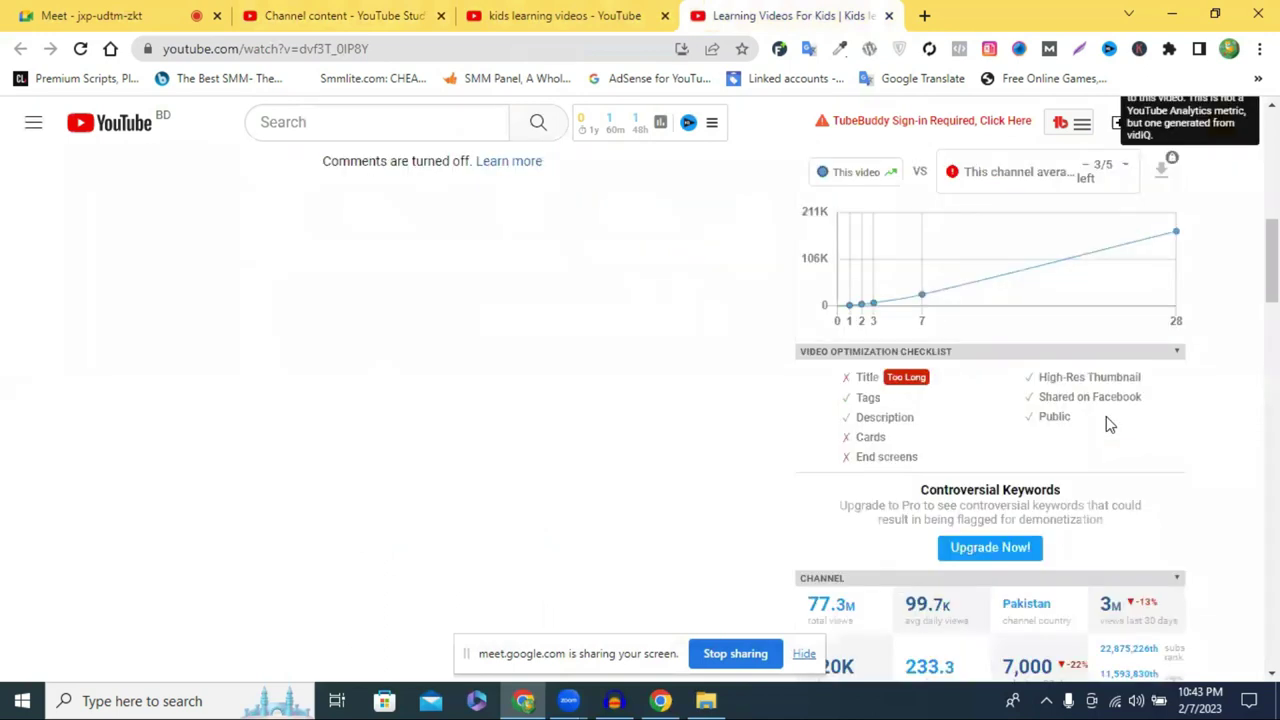
scroll(1108, 425, down, 2)
scroll(830, 373, down, 2)
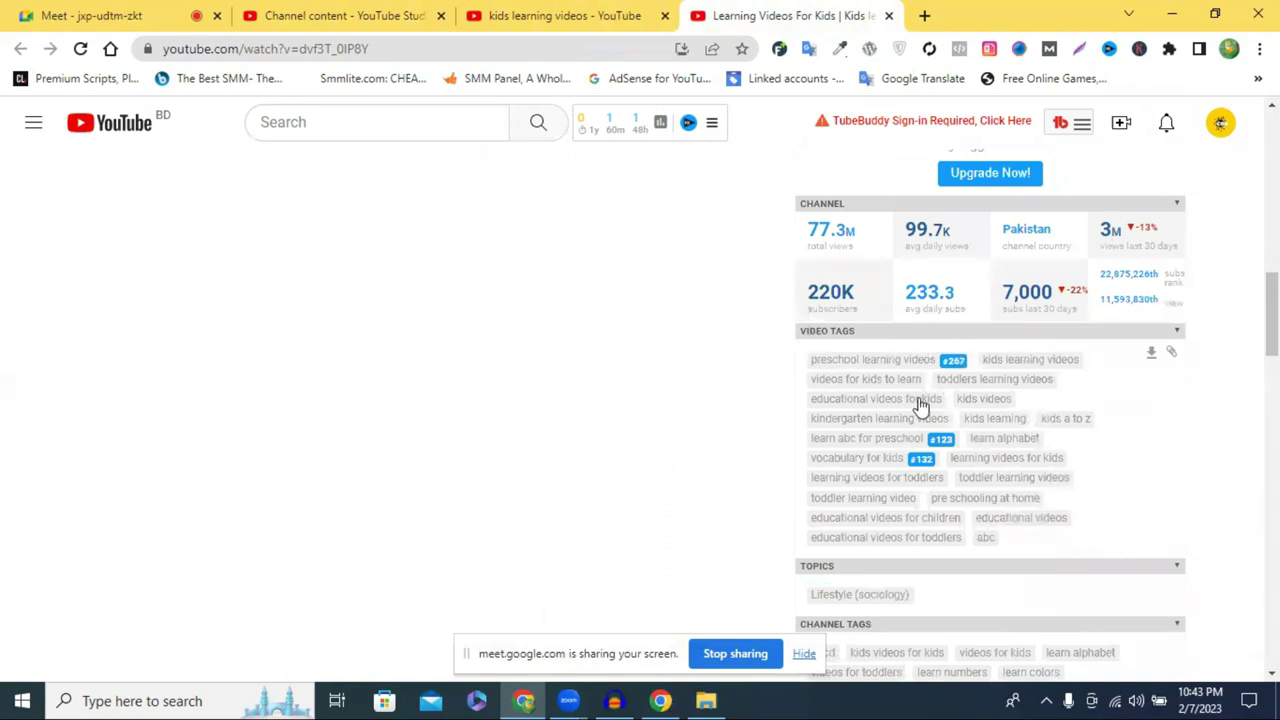
- Highlight the tag "preschool learning videos" and examine the search rankings shown beside the competitor's video tags
drag(998, 540, 808, 360)
click(810, 378)
drag(808, 368, 935, 372)
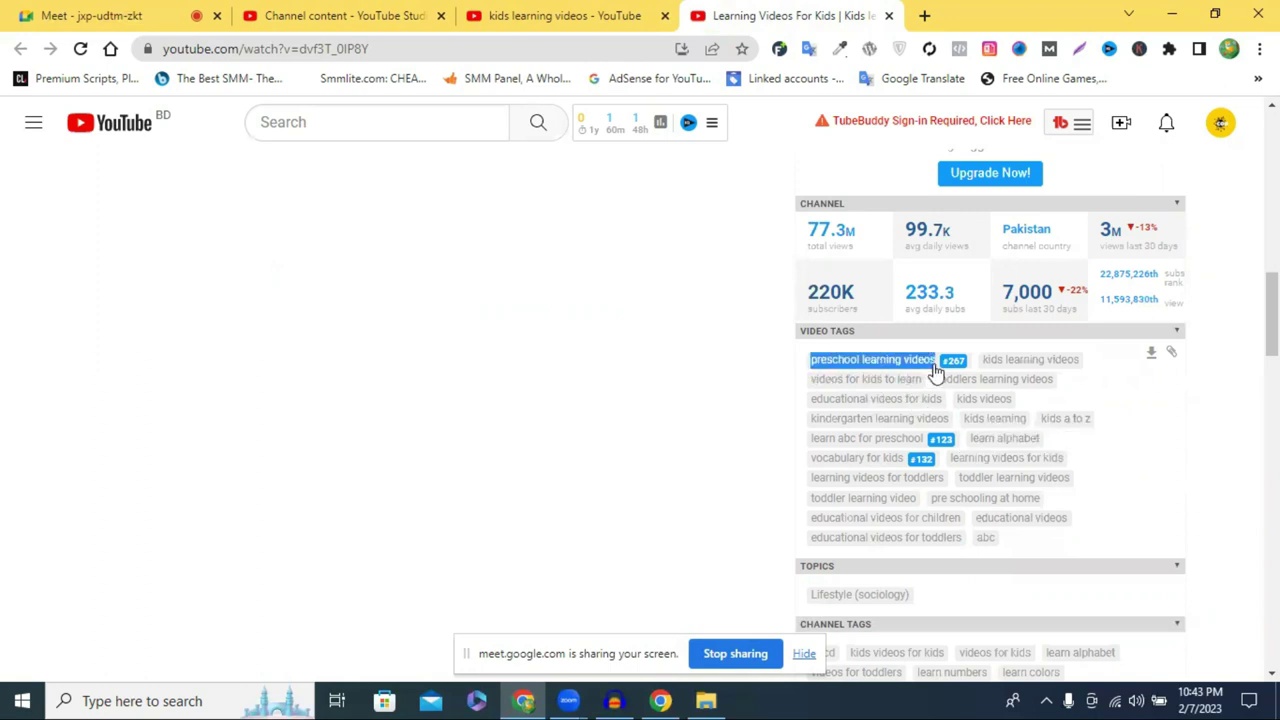
mouse_move(952, 366)
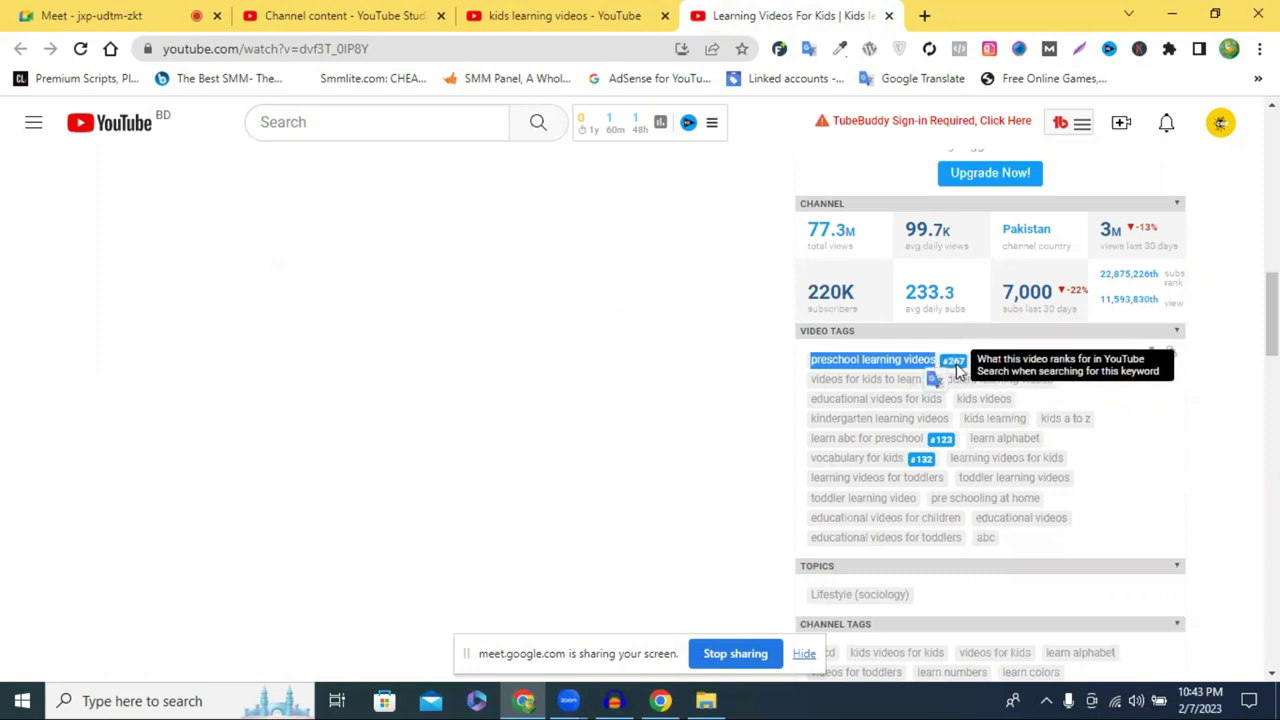
mouse_move(924, 470)
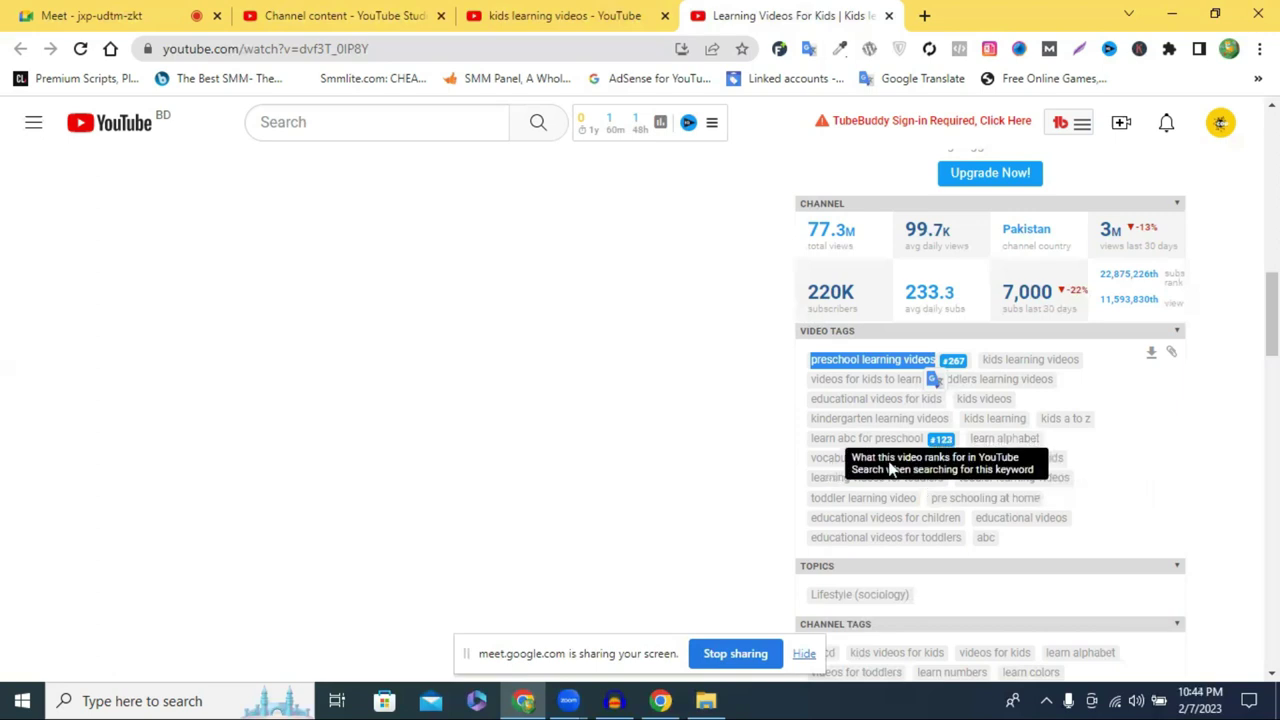
scroll(928, 459, up, 4)
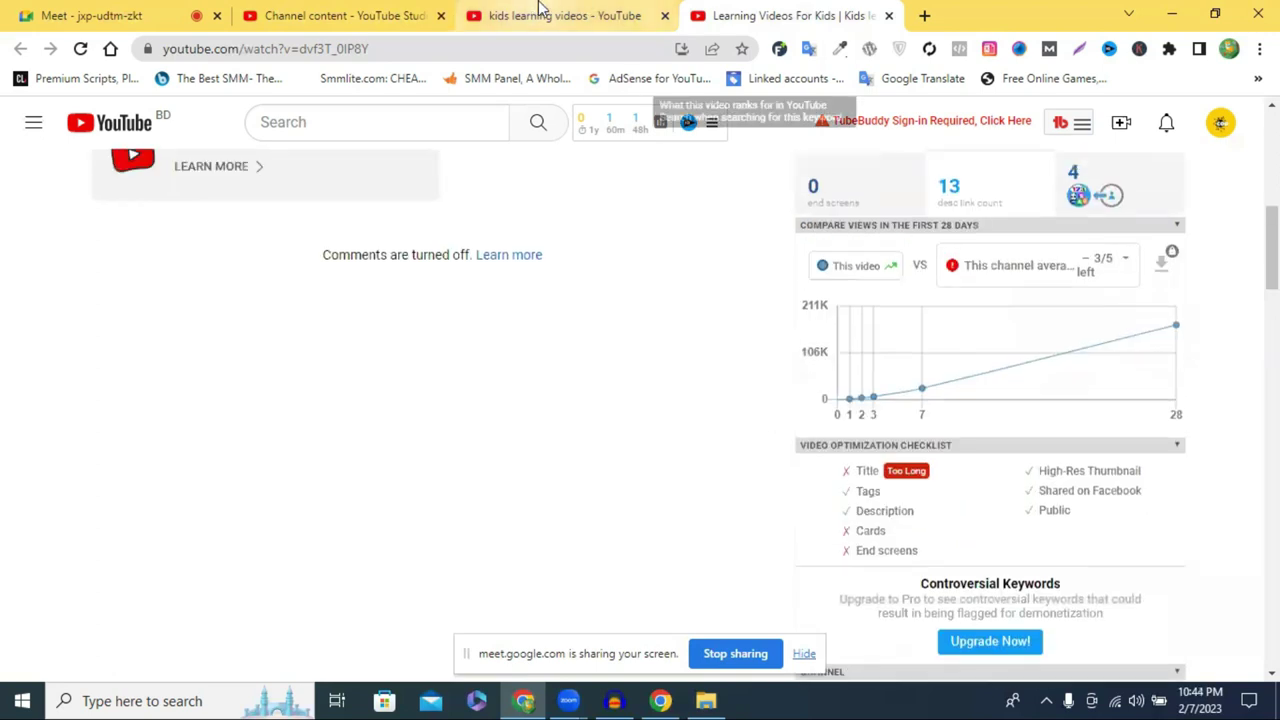
- Open the "Learn Letters, Chain Reactions, Physics, Recycling and more" video from the search results, pause it and examine its ranked video tags
click(543, 14)
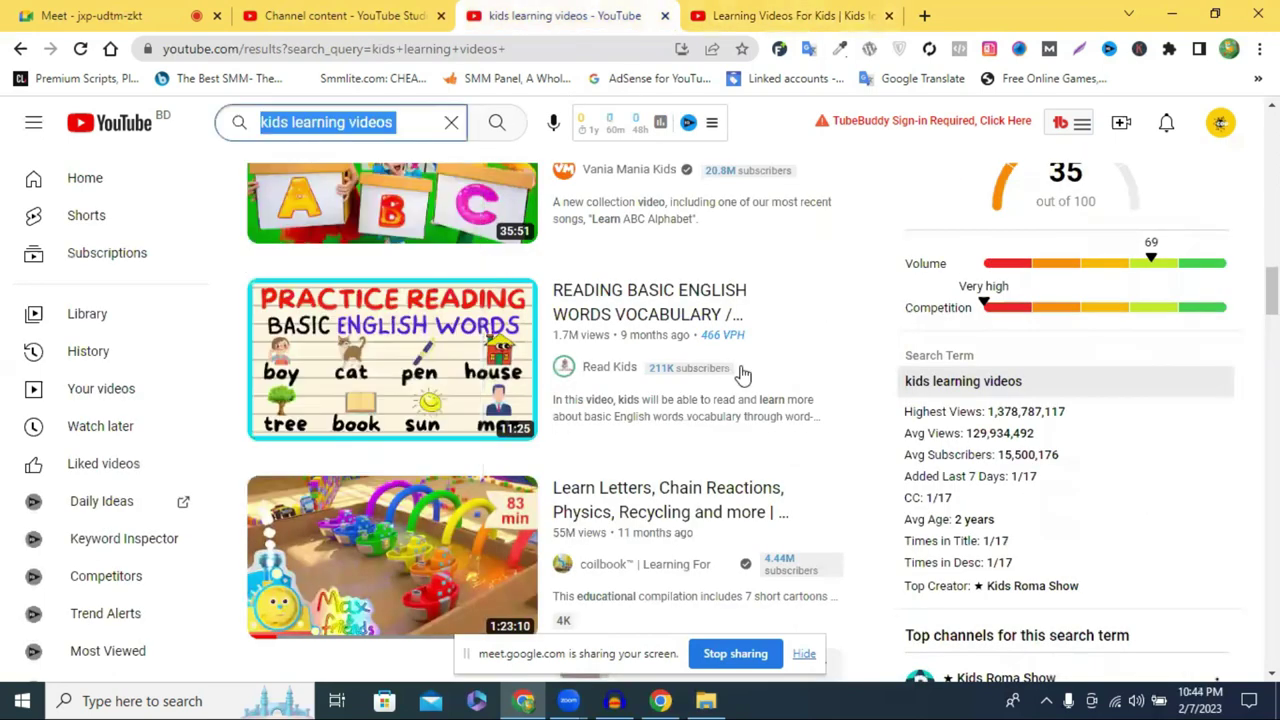
click(645, 512)
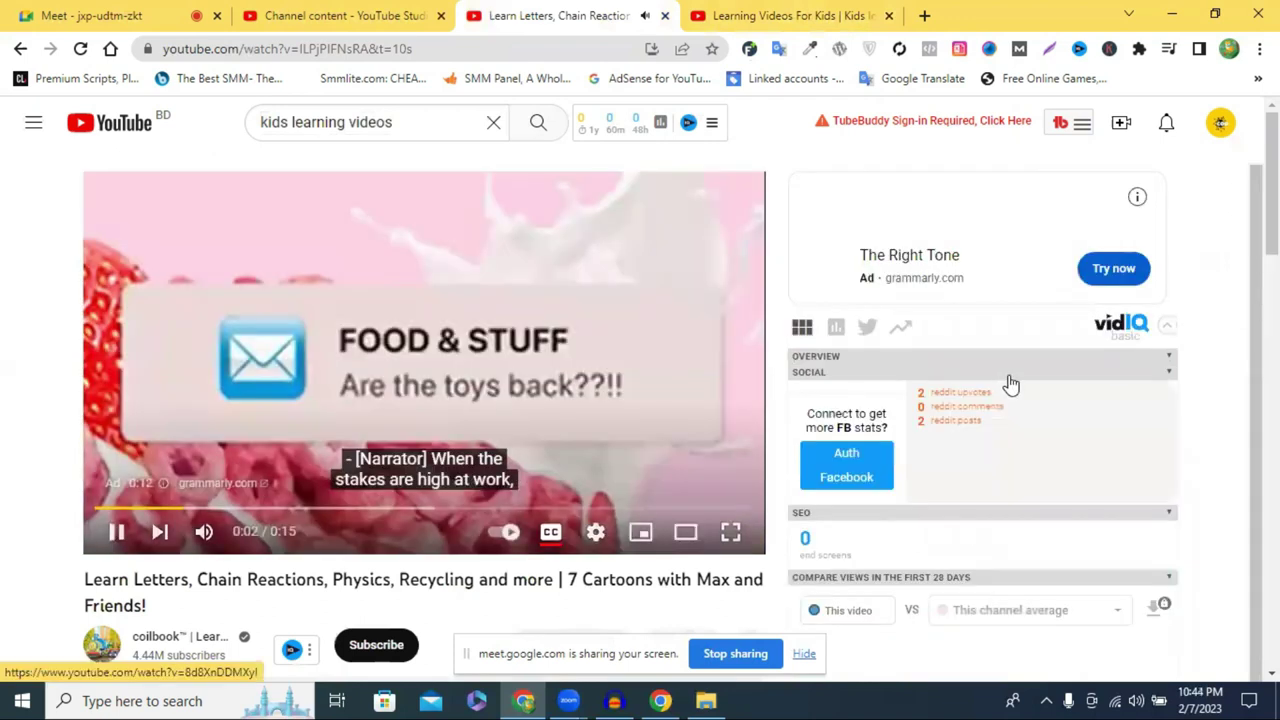
key(space)
scroll(1050, 397, down, 2)
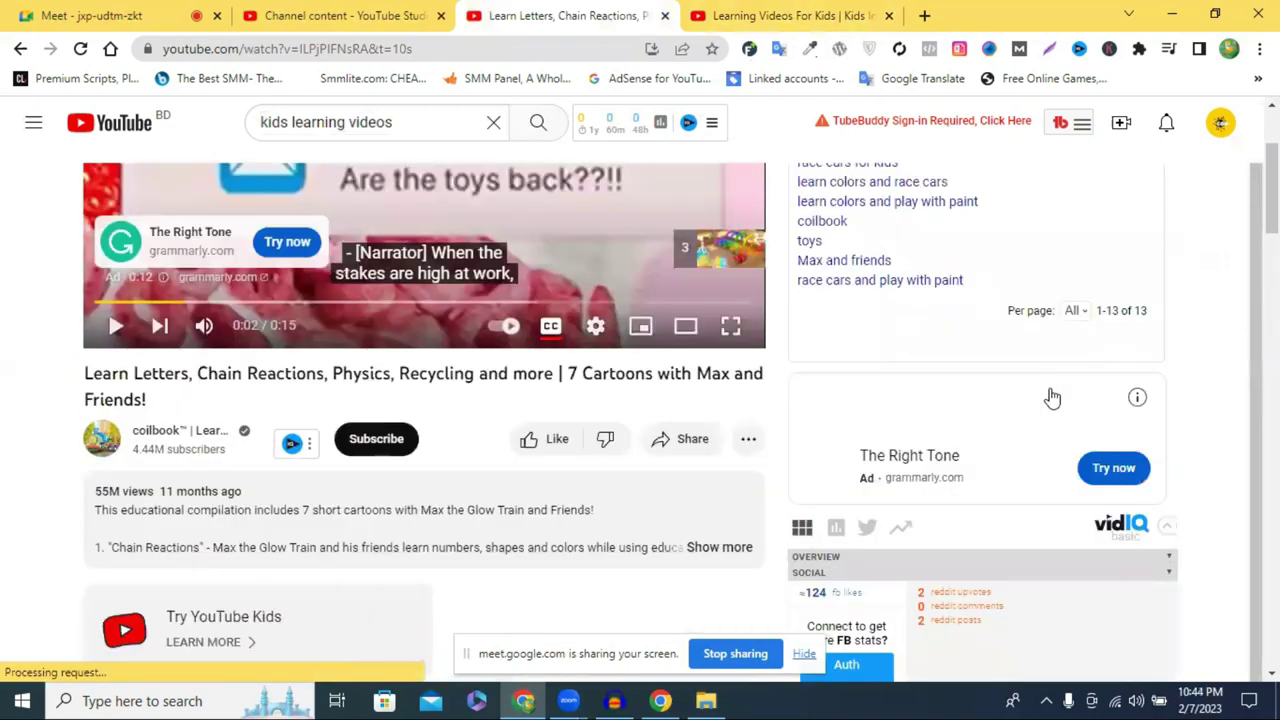
scroll(1052, 397, down, 5)
scroll(1050, 397, down, 4)
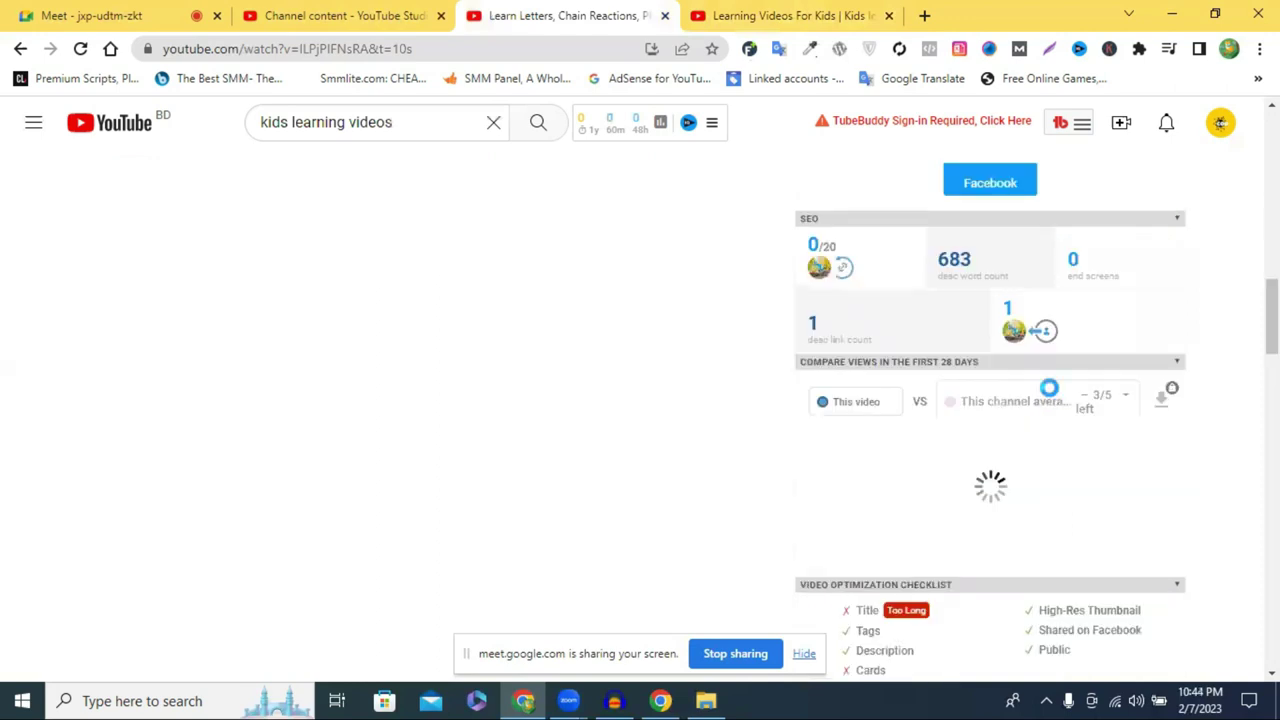
scroll(1050, 397, down, 1)
scroll(1050, 397, down, 3)
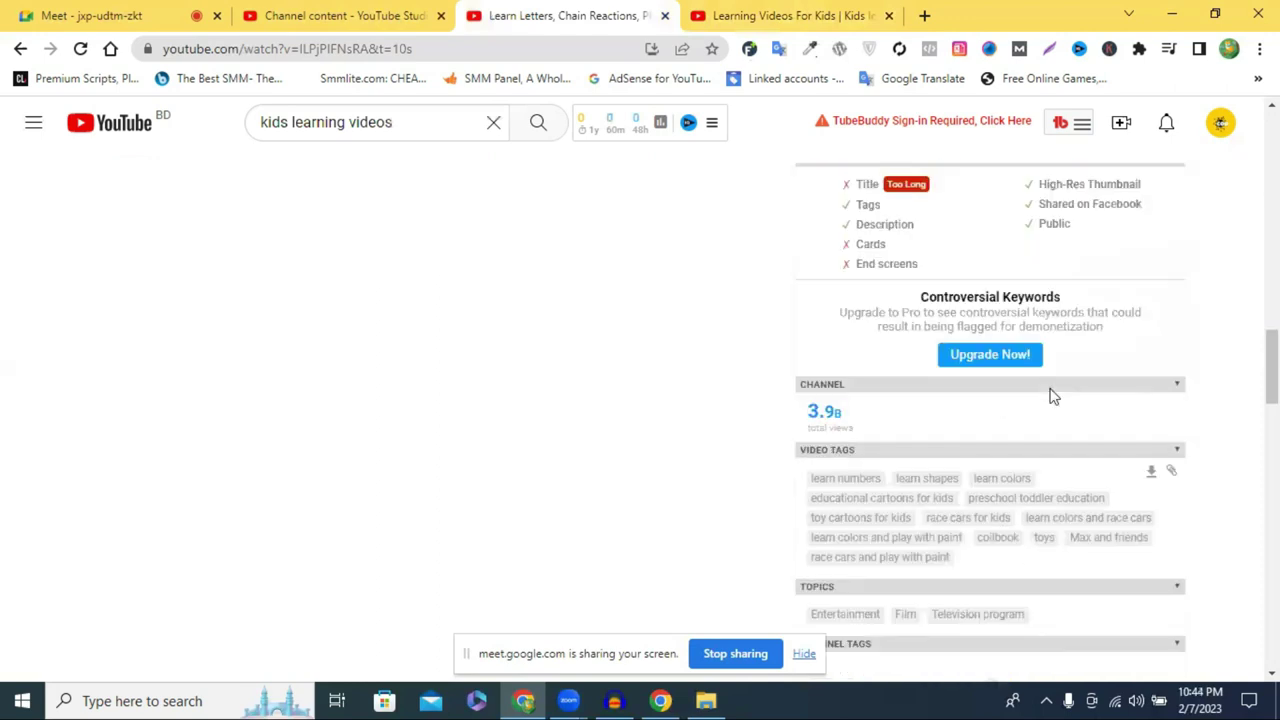
scroll(1052, 397, down, 1)
scroll(1052, 397, down, 1)
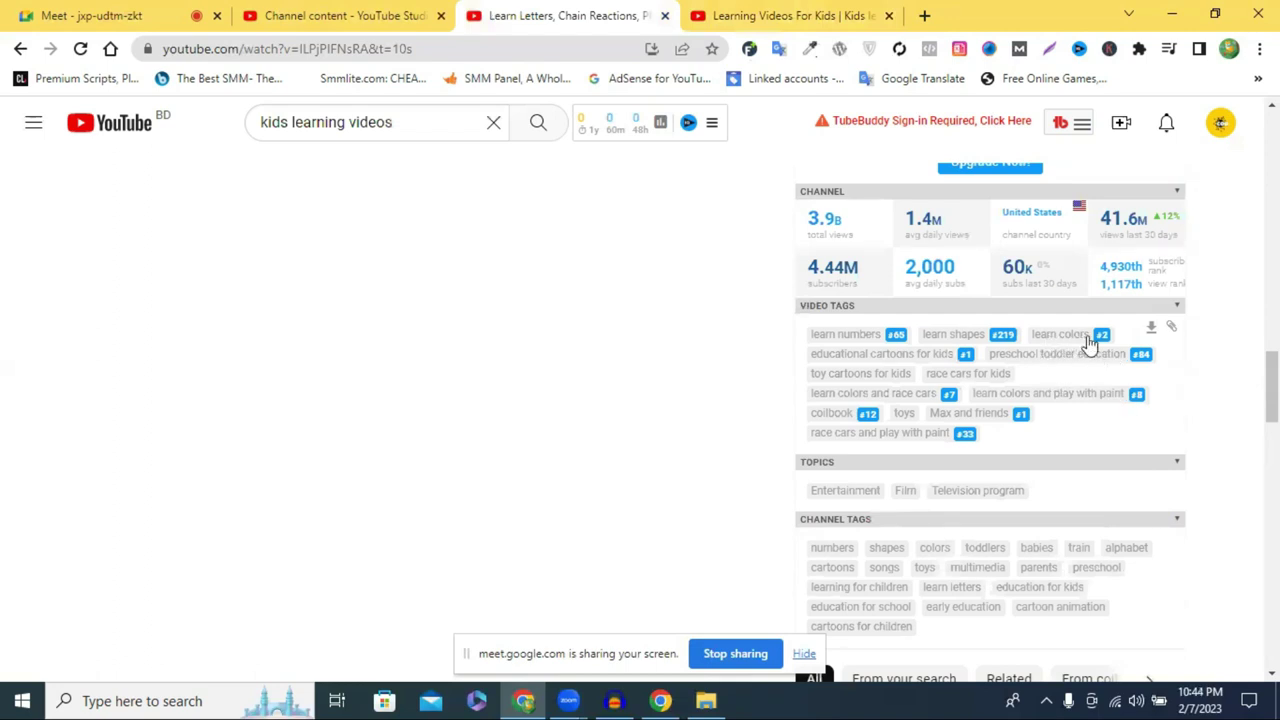
mouse_move(1100, 340)
- Compare the "Learn Letters, Chain Reactions" video's tags with the upload's tags in YouTube Studio
click(357, 14)
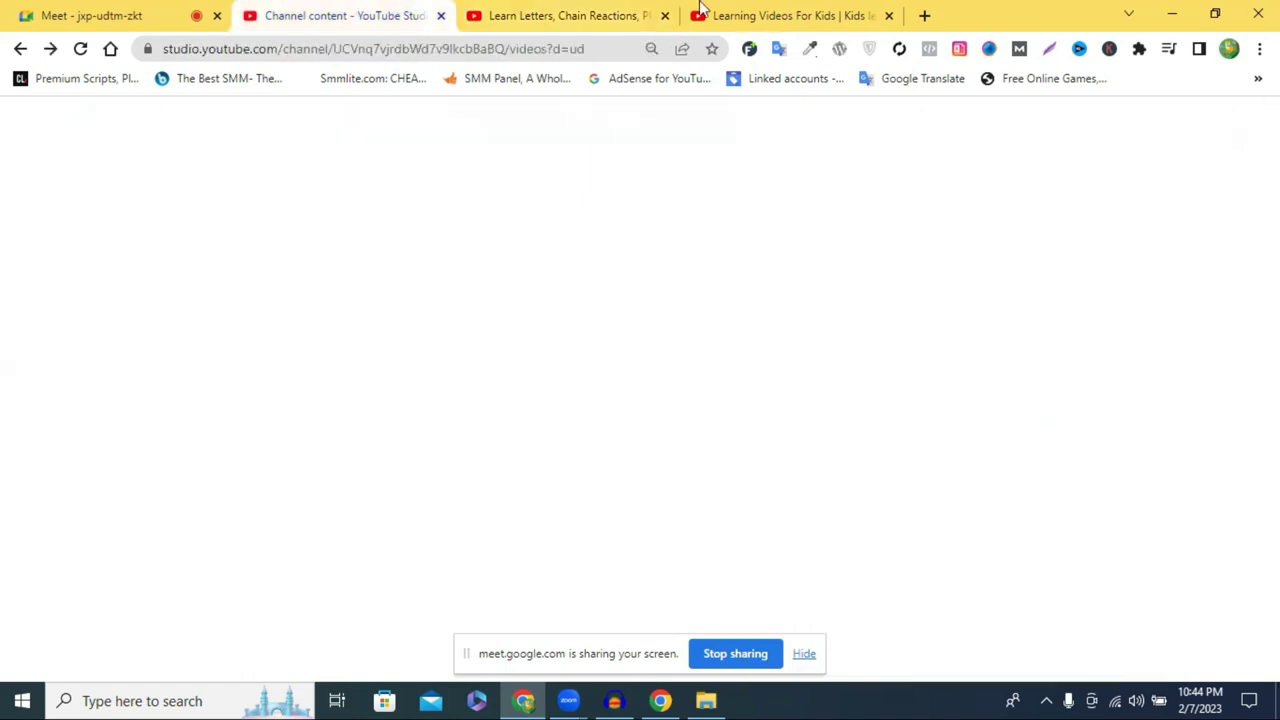
click(523, 12)
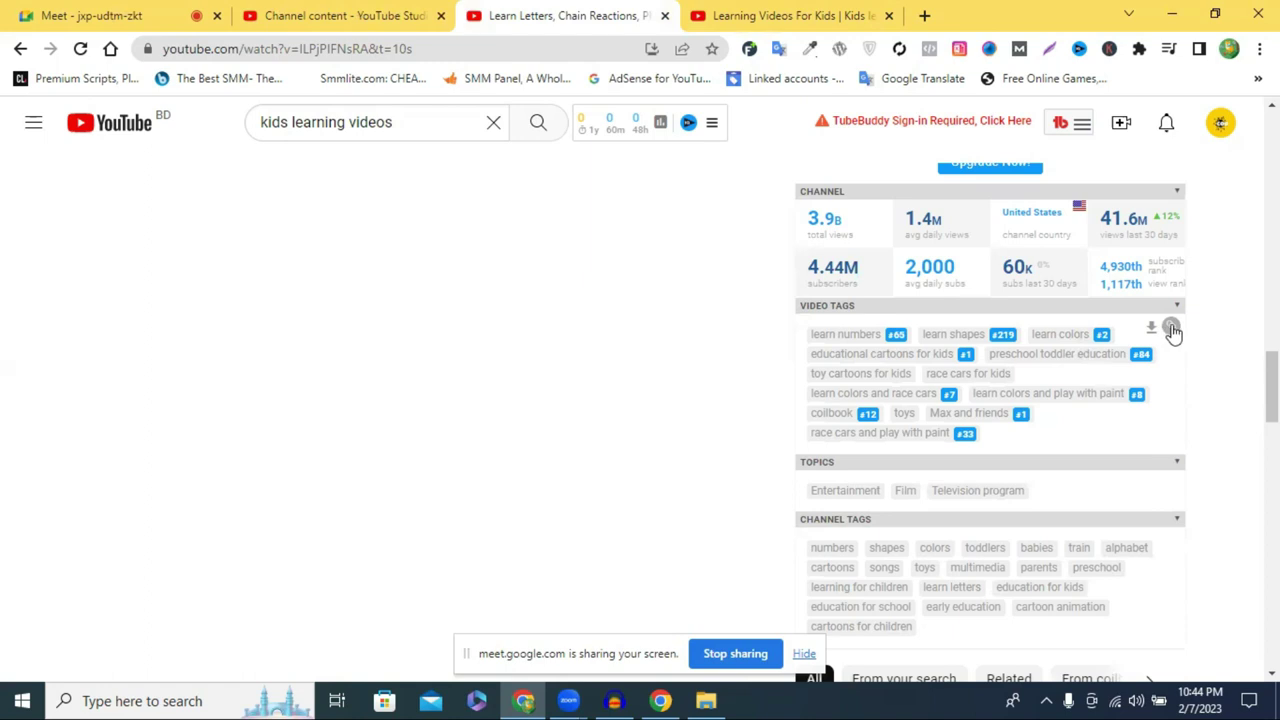
click(320, 14)
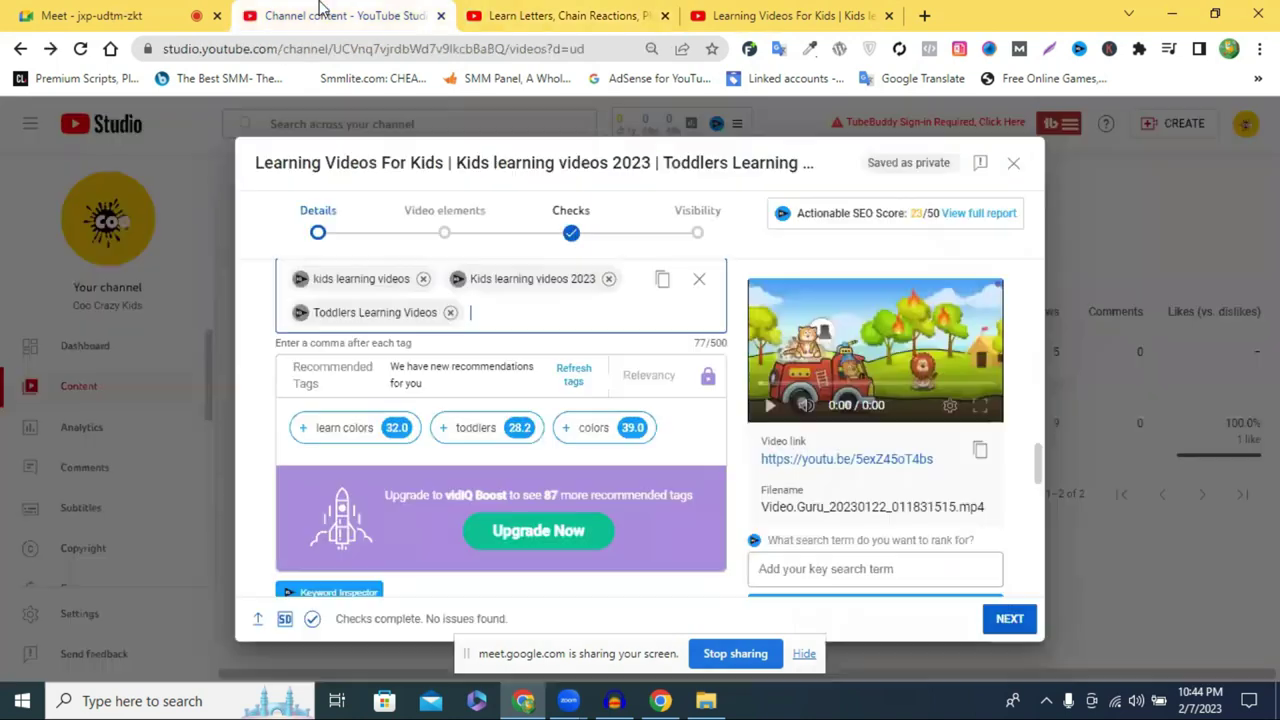
- Paste the competitor's copied tags into the upload's tags, remove "Max and friends", and check the actionable SEO score
right_click(483, 313)
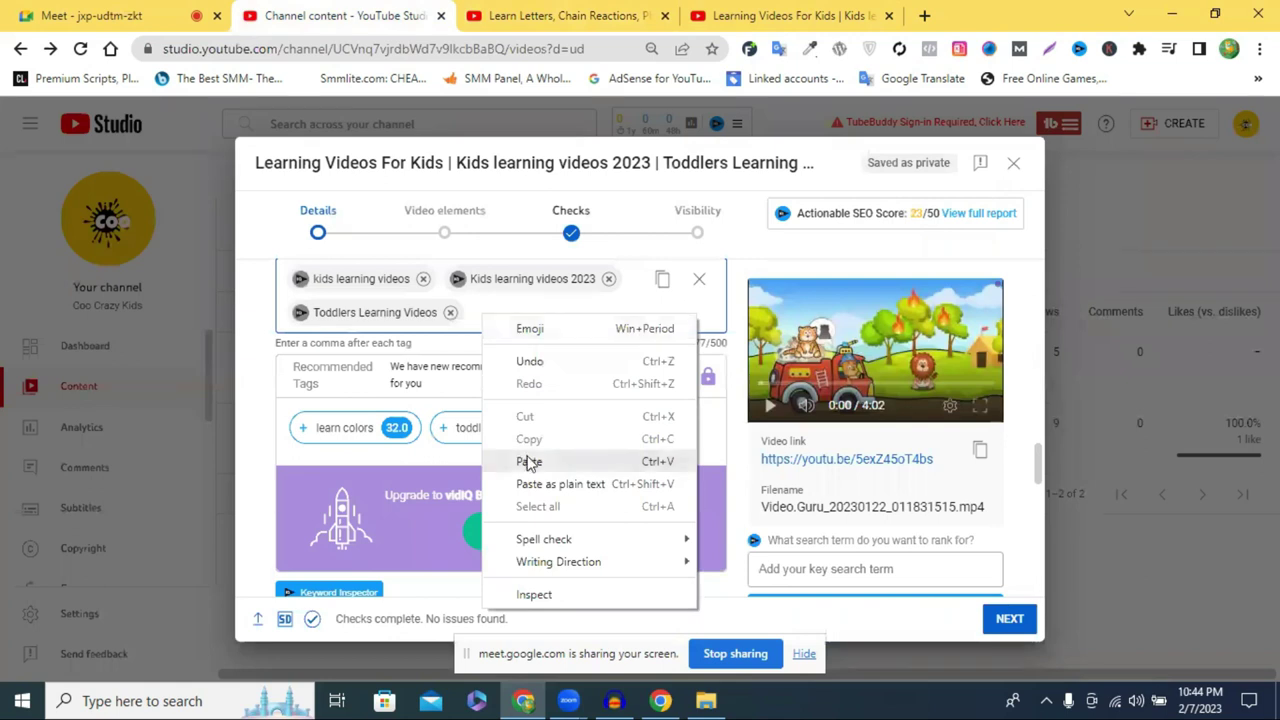
click(528, 459)
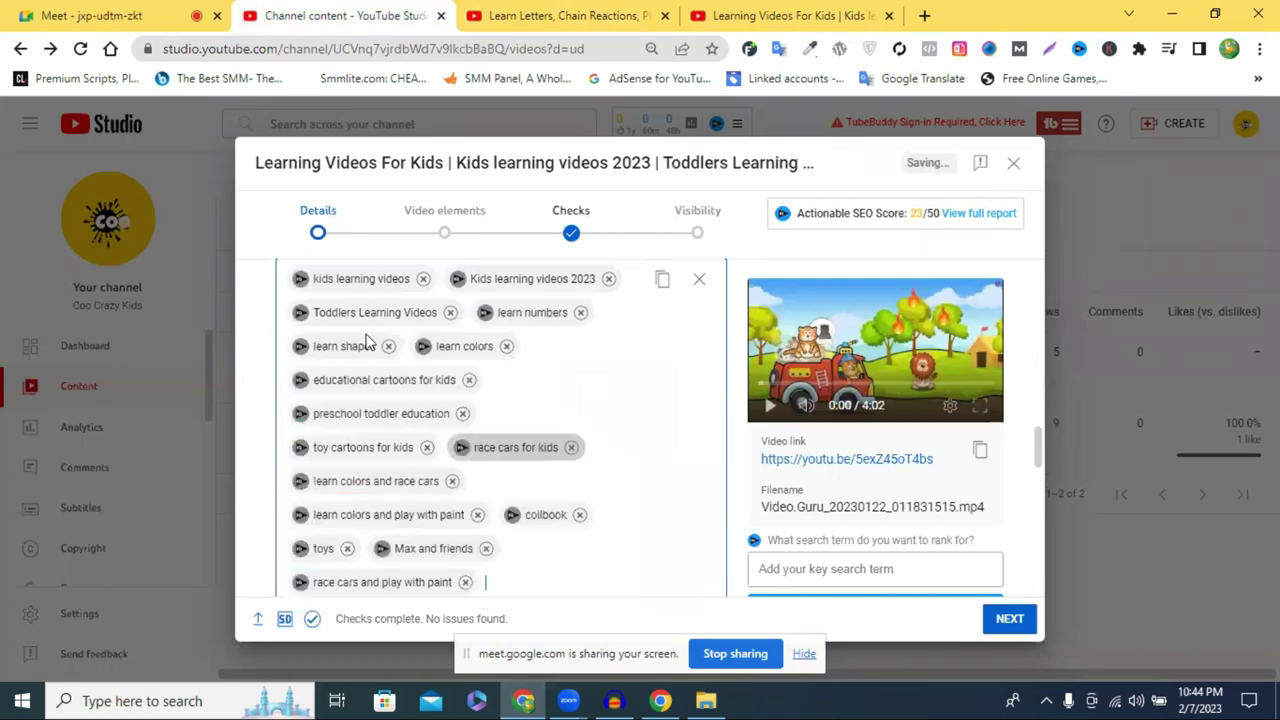
scroll(515, 520, down, 2)
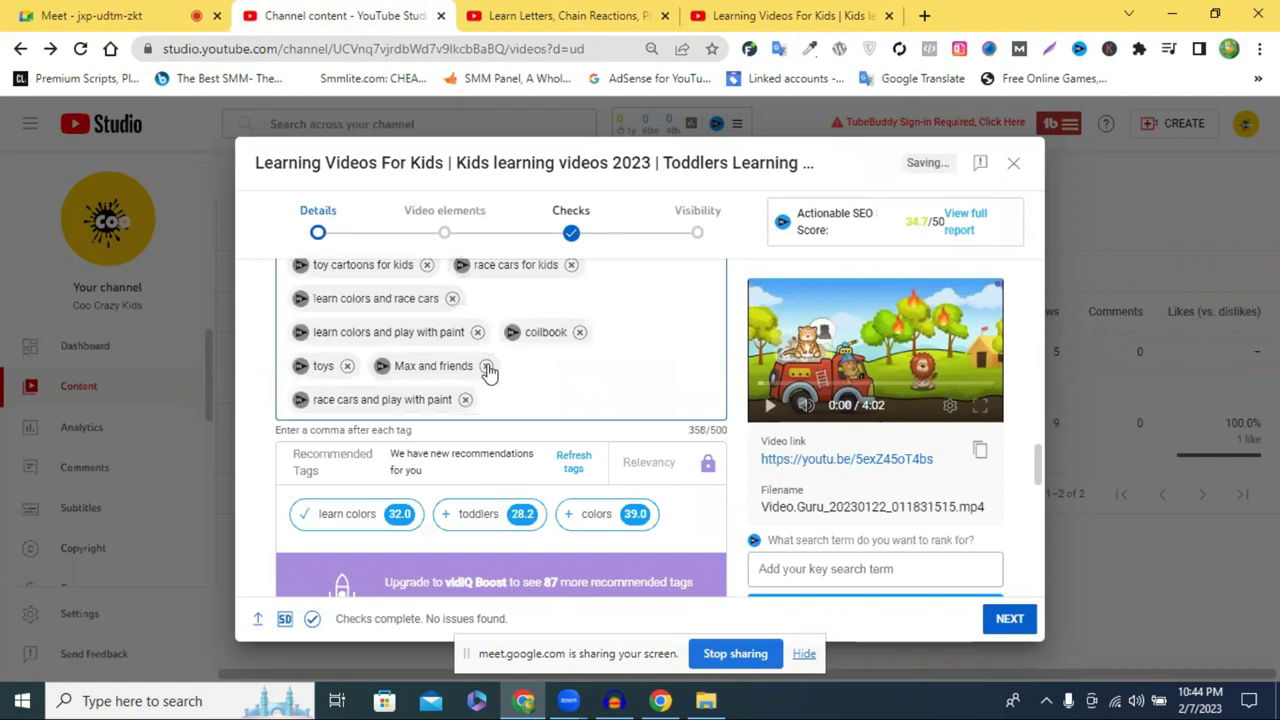
click(486, 361)
scroll(540, 415, up, 2)
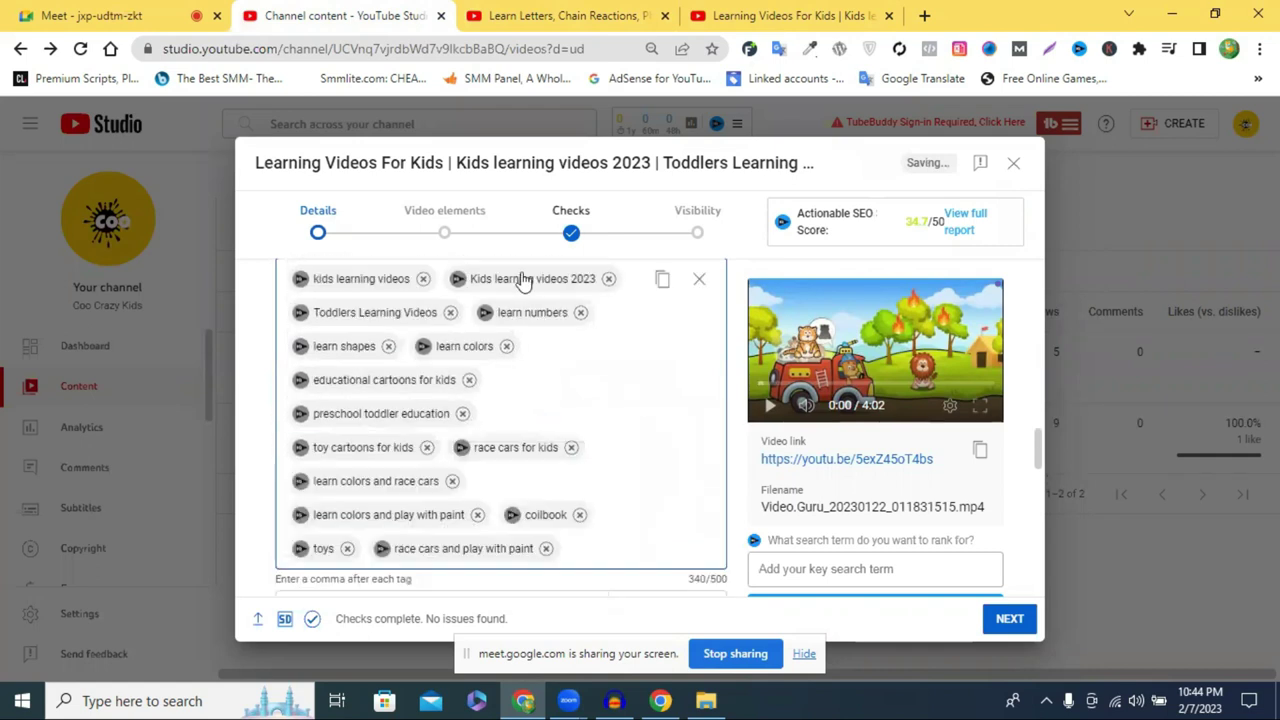
double_click(914, 221)
click(918, 224)
double_click(916, 222)
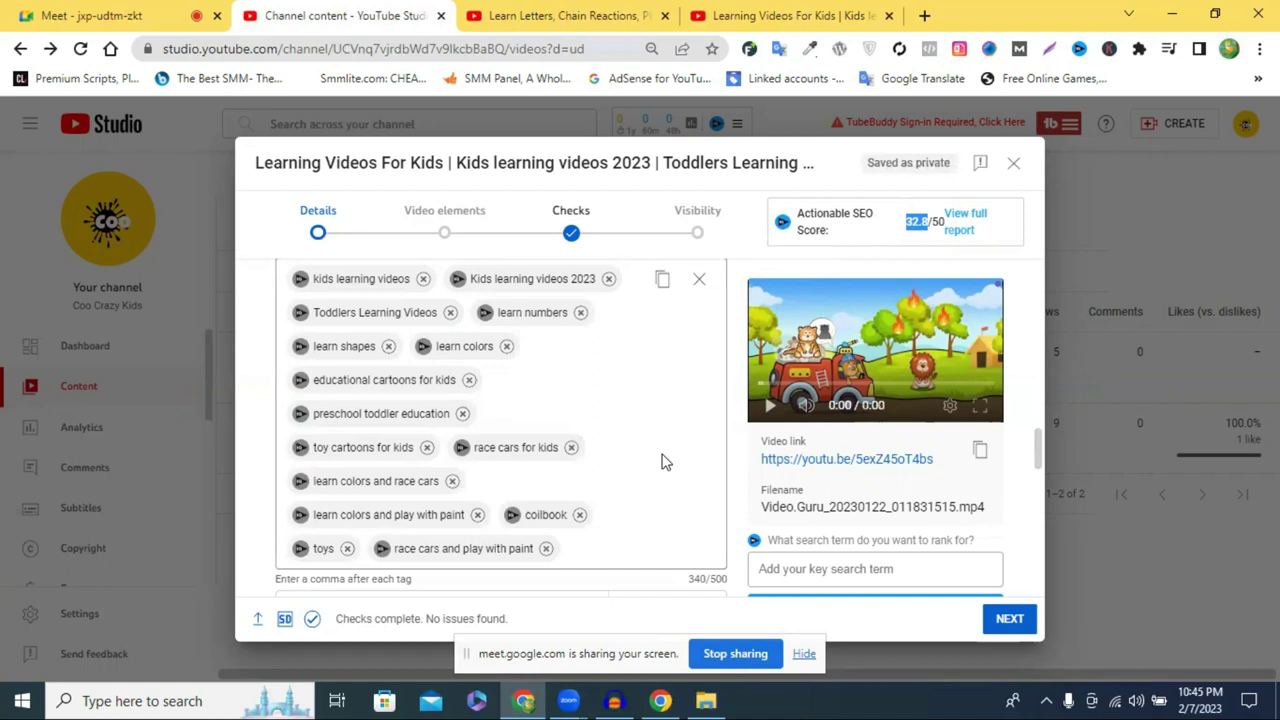
- Remove the tags "race cars and play with paint", "coilbook" and "toys" from the upload
click(546, 548)
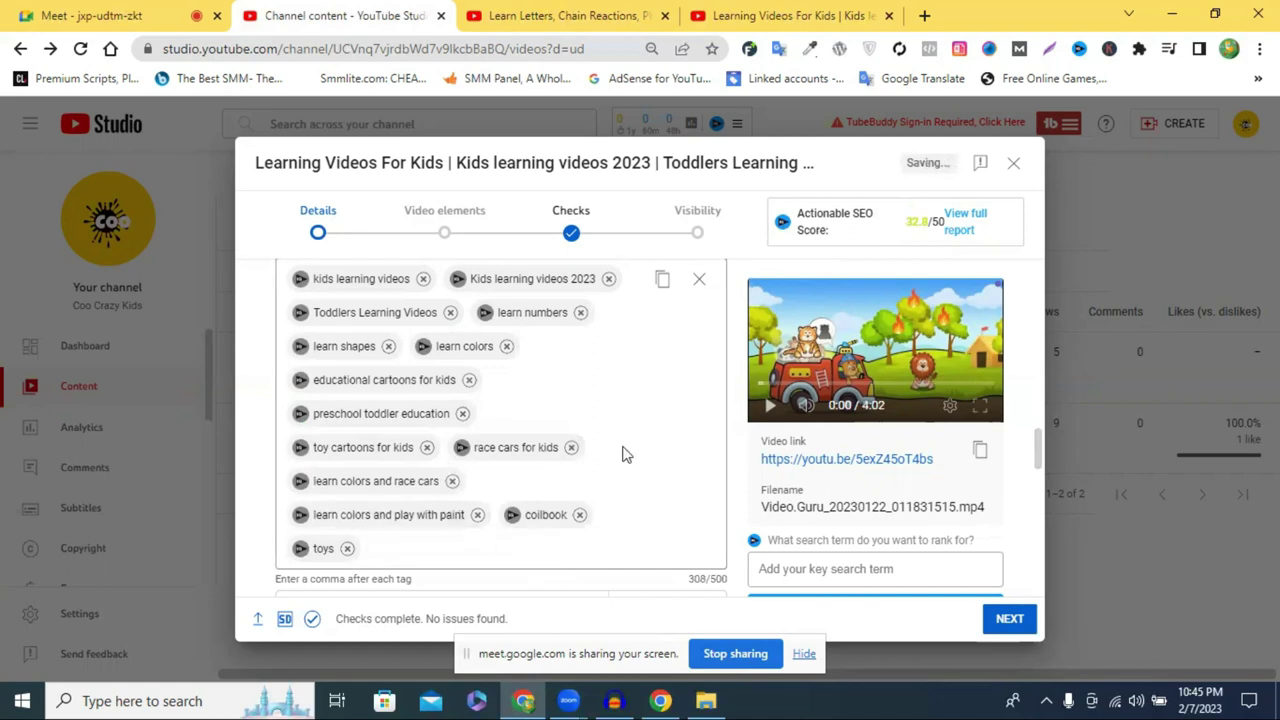
scroll(622, 455, up, 1)
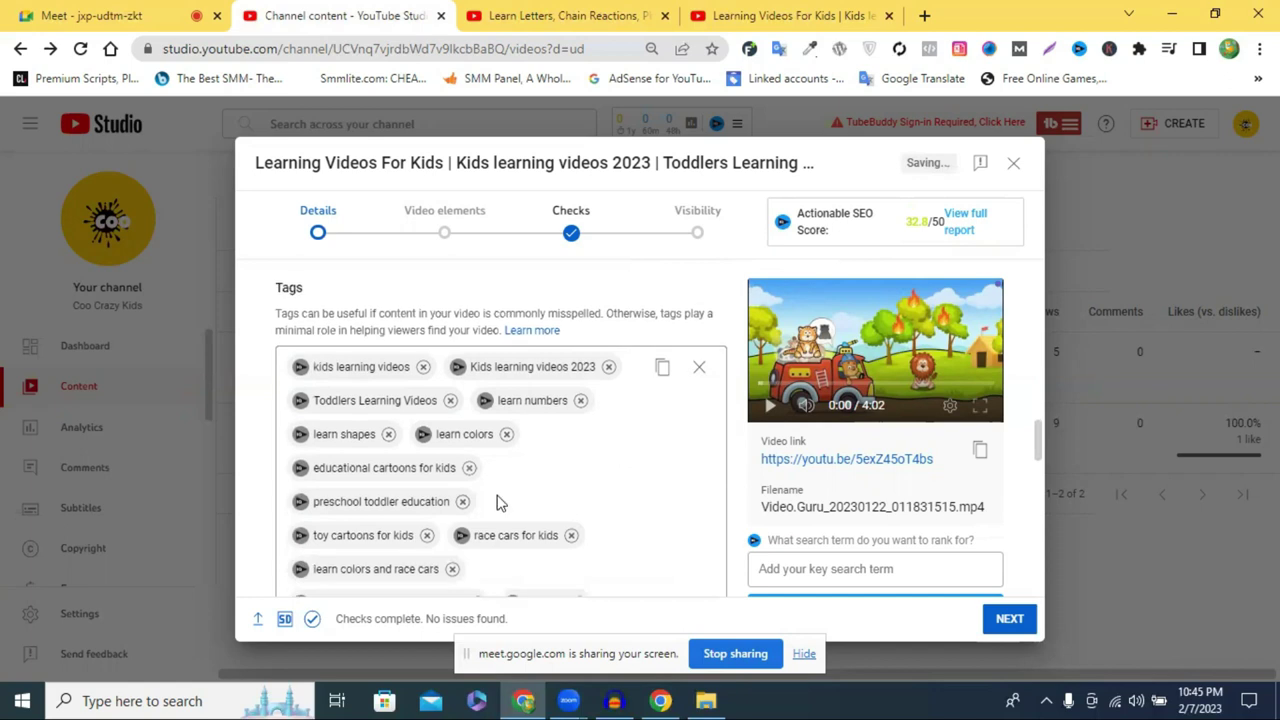
scroll(576, 455, down, 1)
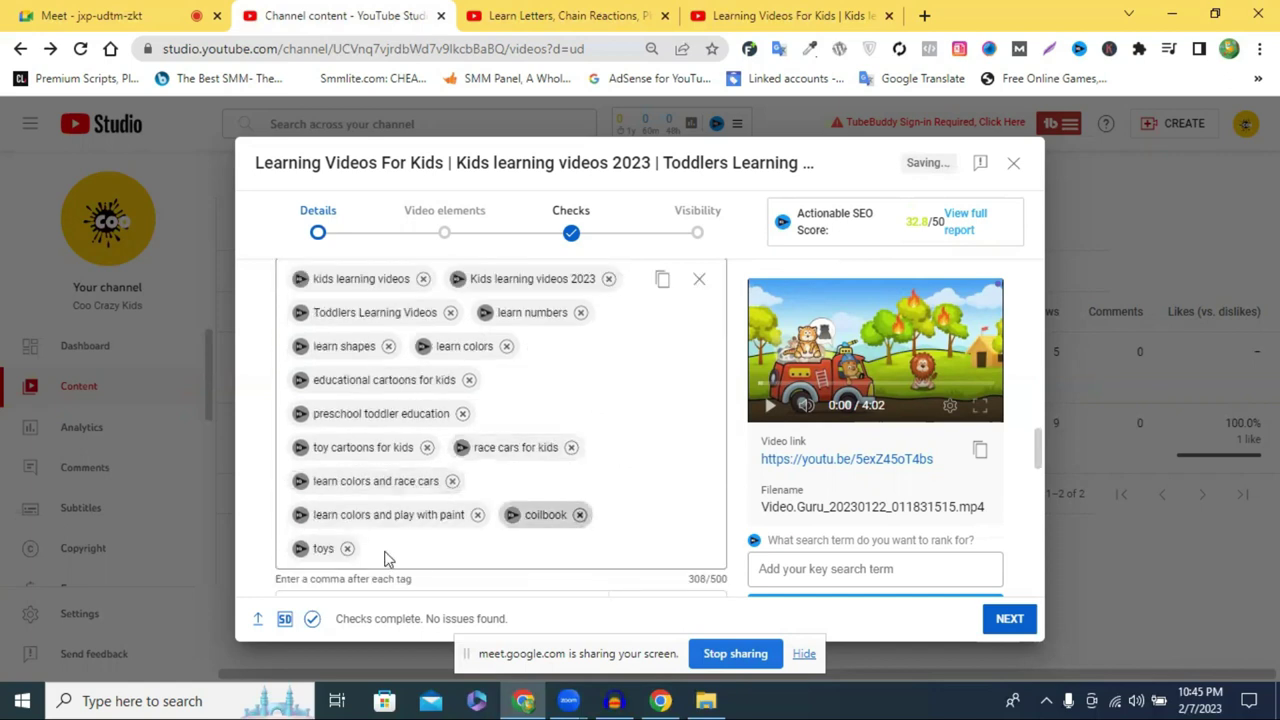
click(579, 514)
click(560, 515)
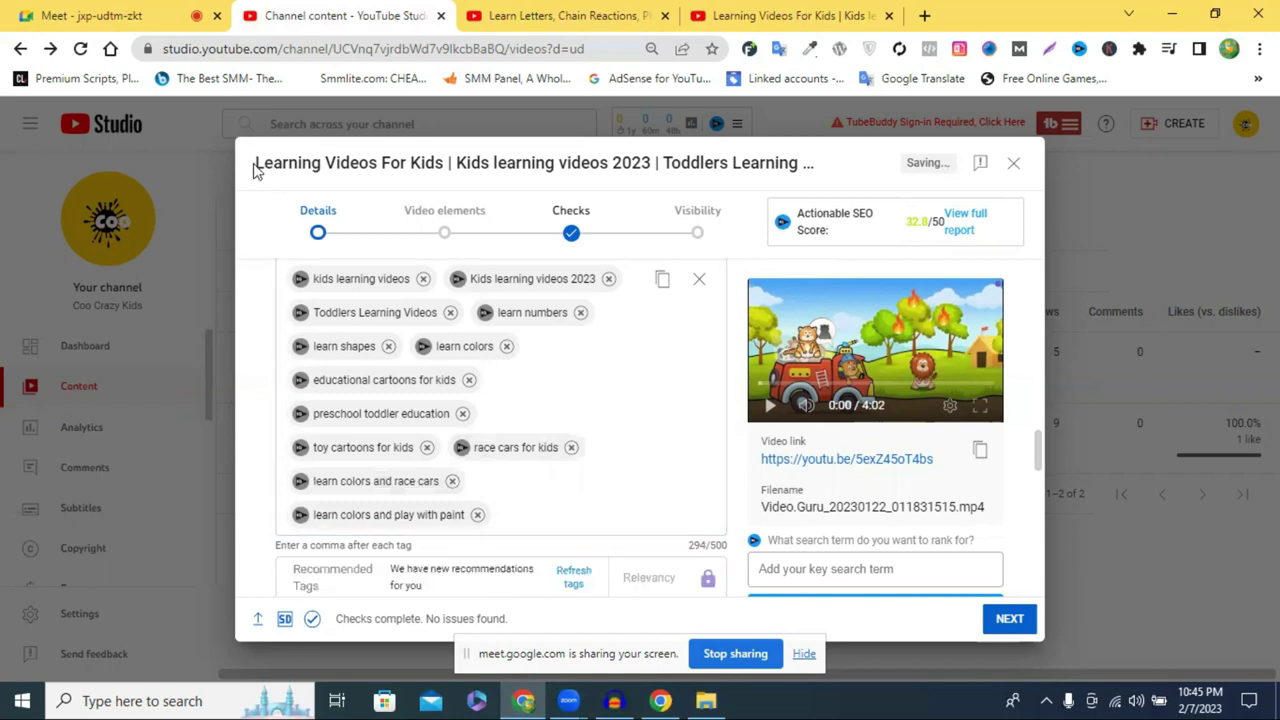
- Copy "Learning Videos For Kids" from the video title and add the recommended tags "toddlers" and "colors"
shift+click(447, 163)
key(shift+Left)
key(ctrl+c)
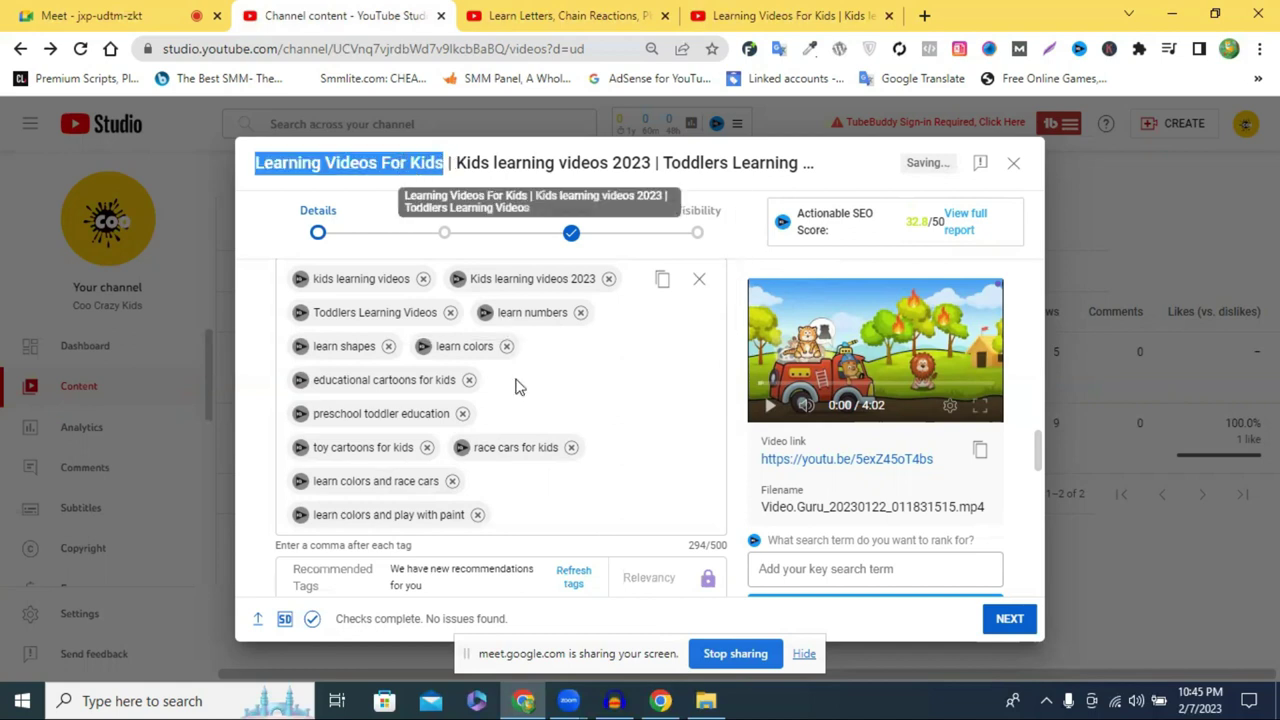
scroll(466, 363, down, 3)
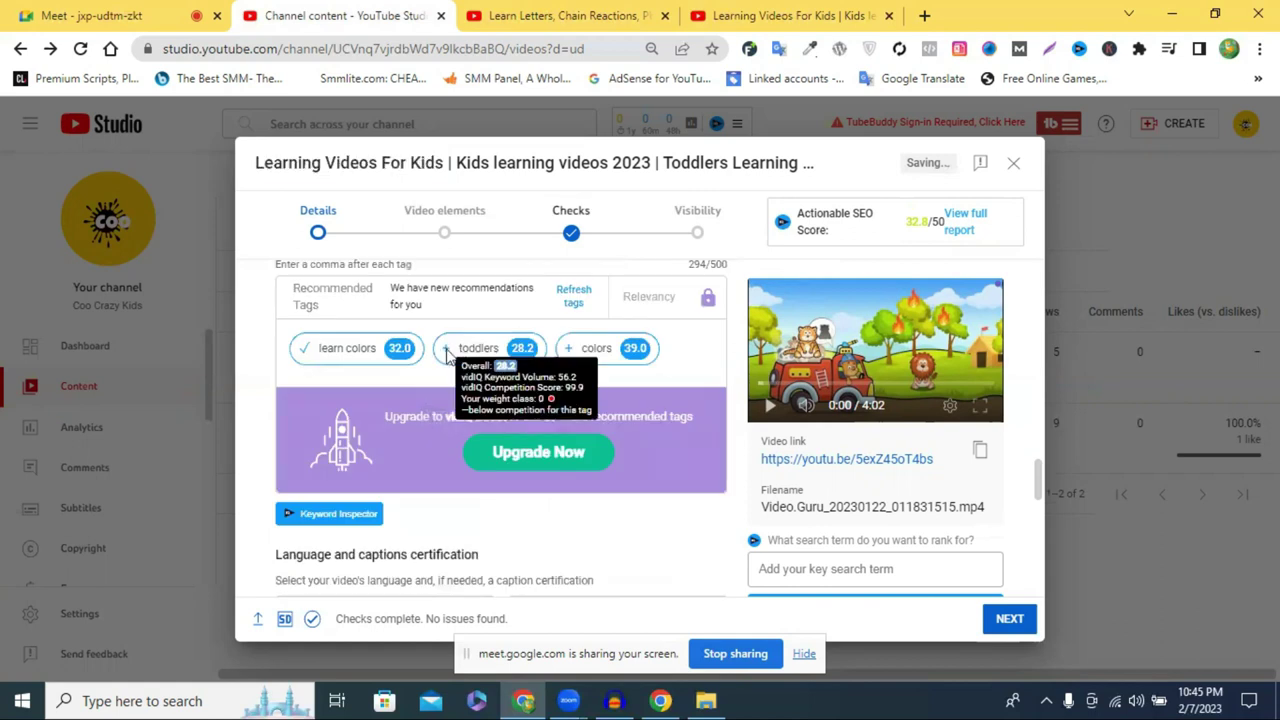
click(447, 356)
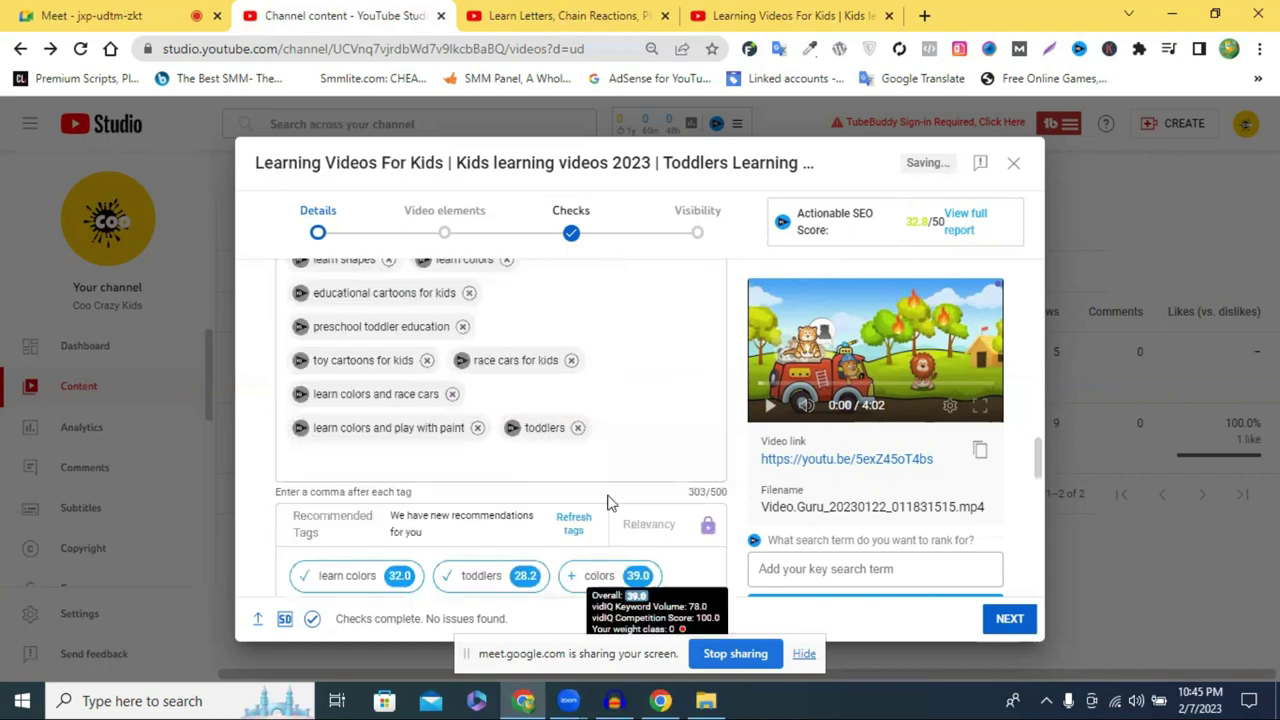
click(600, 575)
- Search vidIQ's Keyword Inspector for "Learning Videos For Kids" in place of "learn colors" and examine the related keywords
click(357, 487)
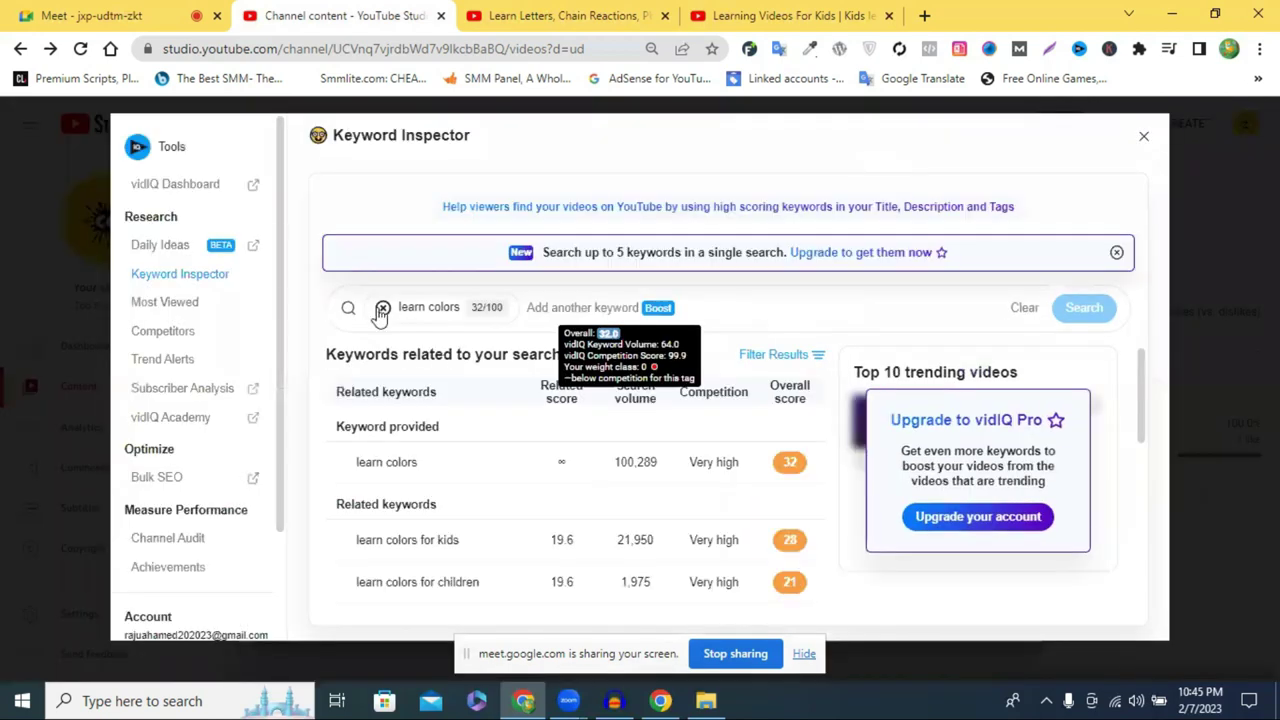
click(382, 309)
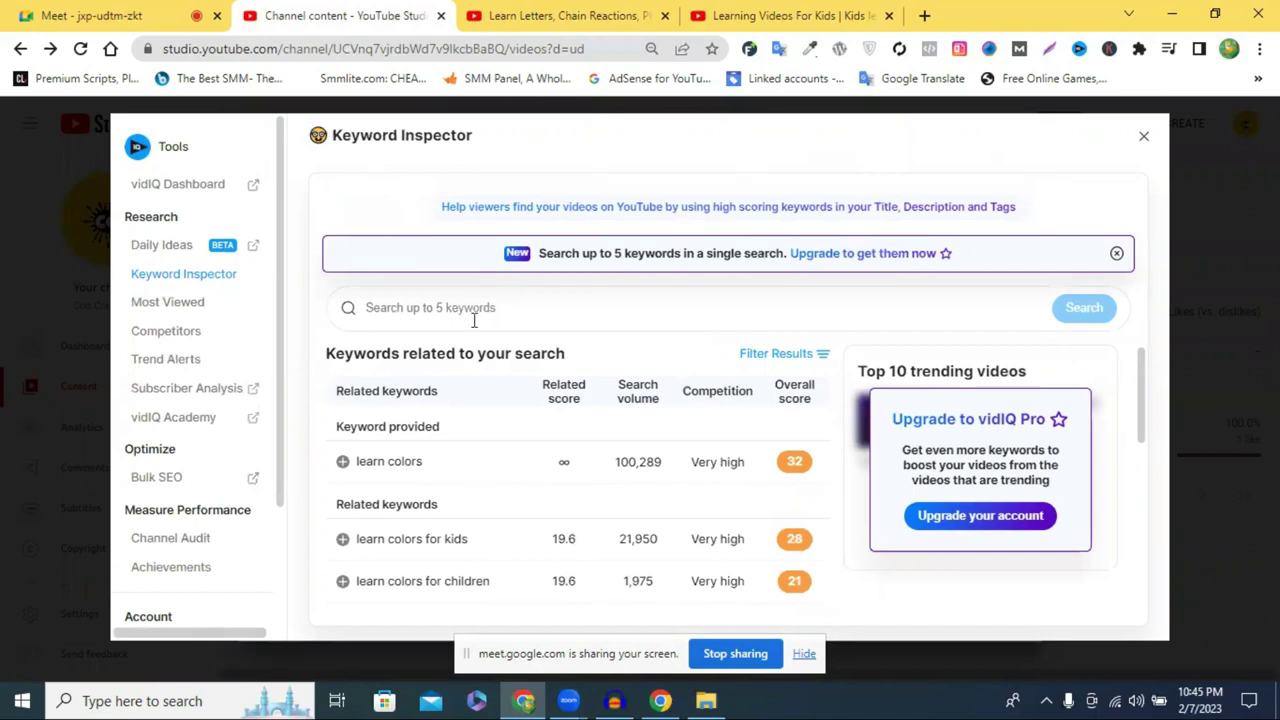
key(ctrl+v)
click(1087, 308)
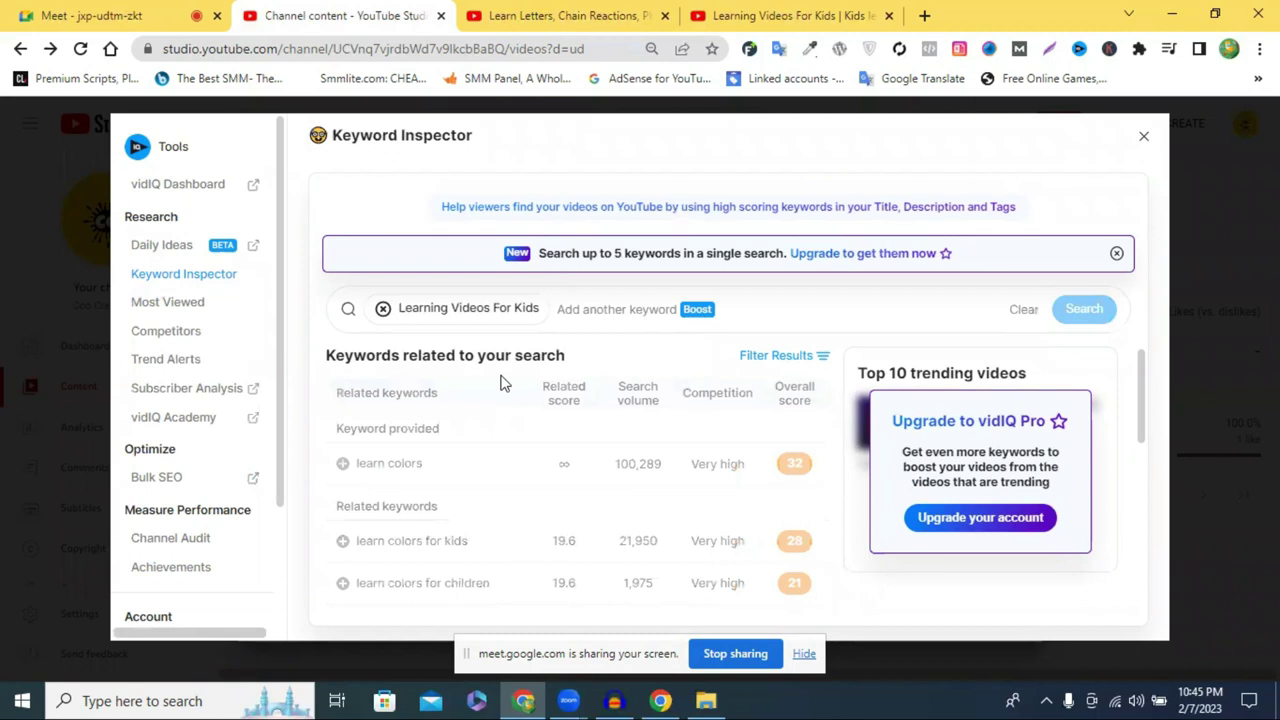
scroll(503, 383, down, 2)
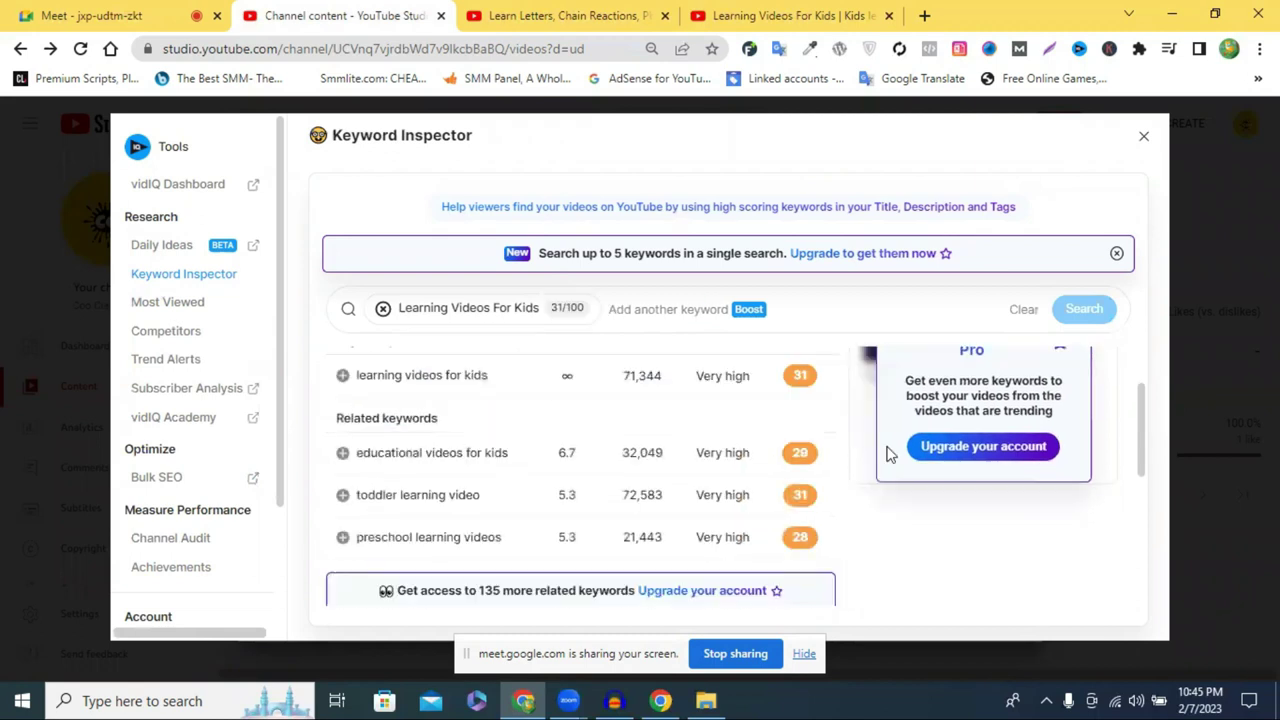
scroll(887, 452, up, 2)
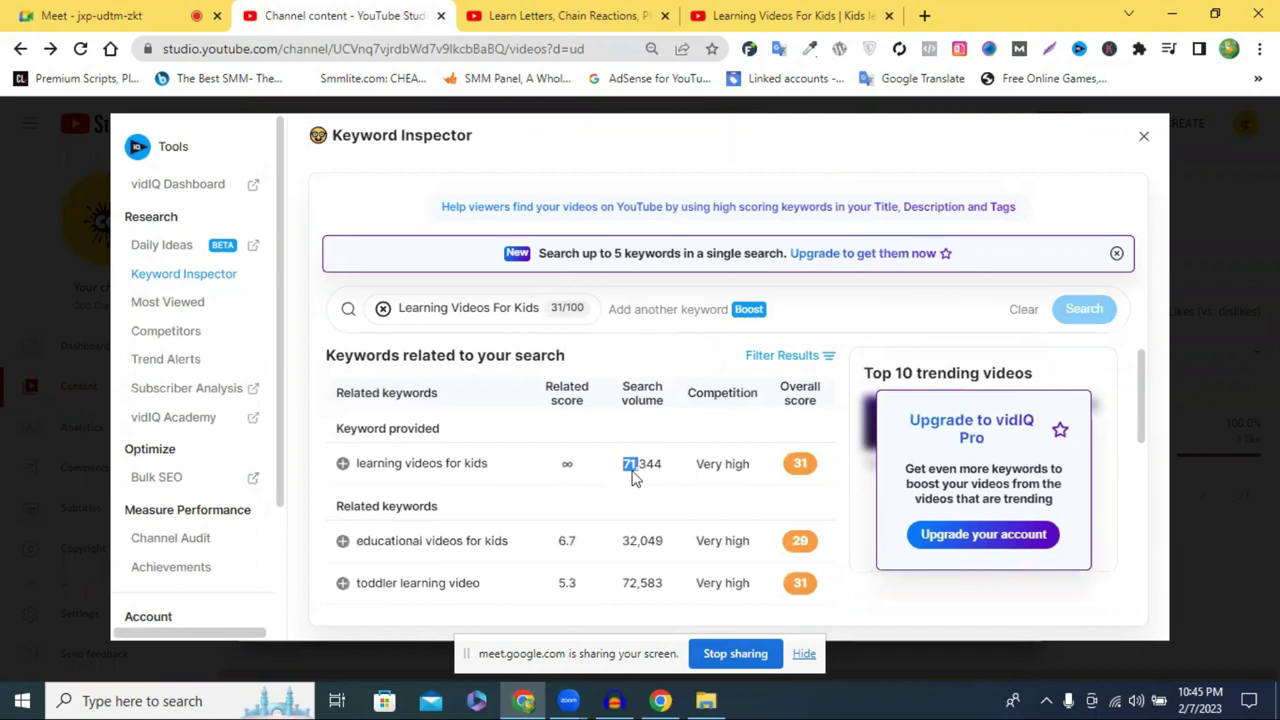
- Add the keywords "learning videos for kids", "educational videos for kids", "toddler learning video" and "preschool learning videos" to the upload's tags
click(342, 464)
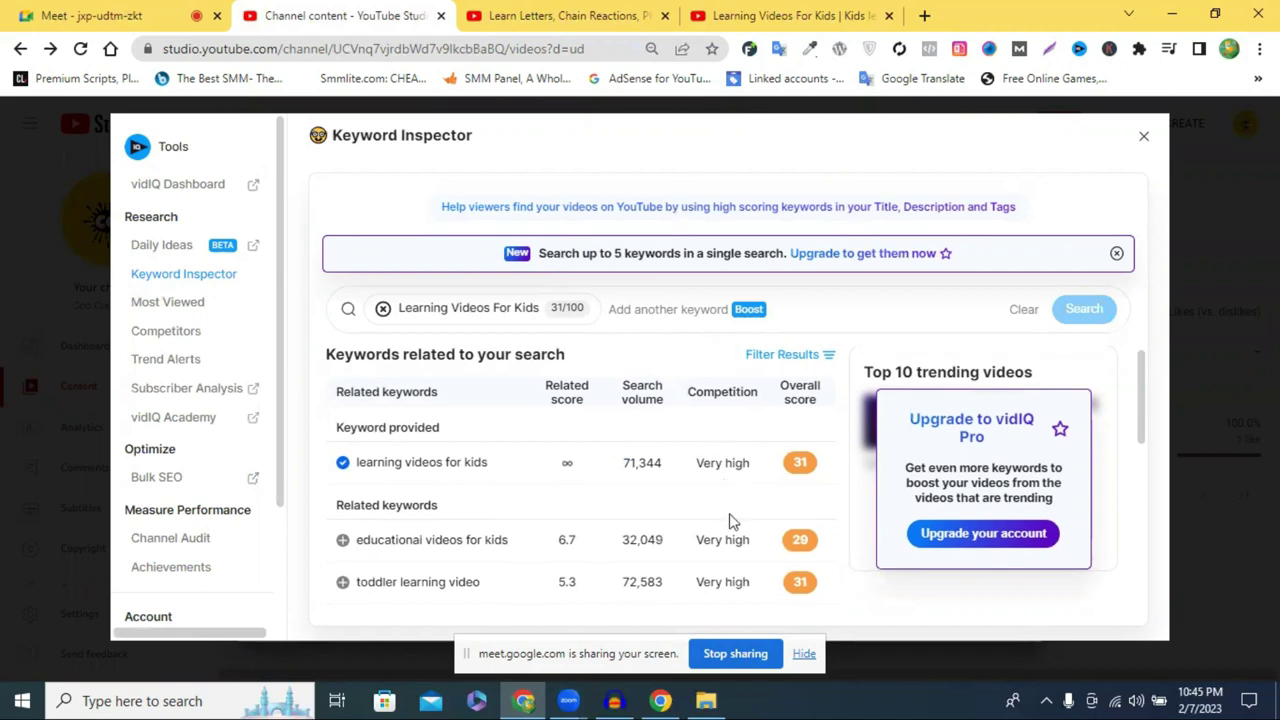
scroll(729, 520, down, 1)
click(342, 448)
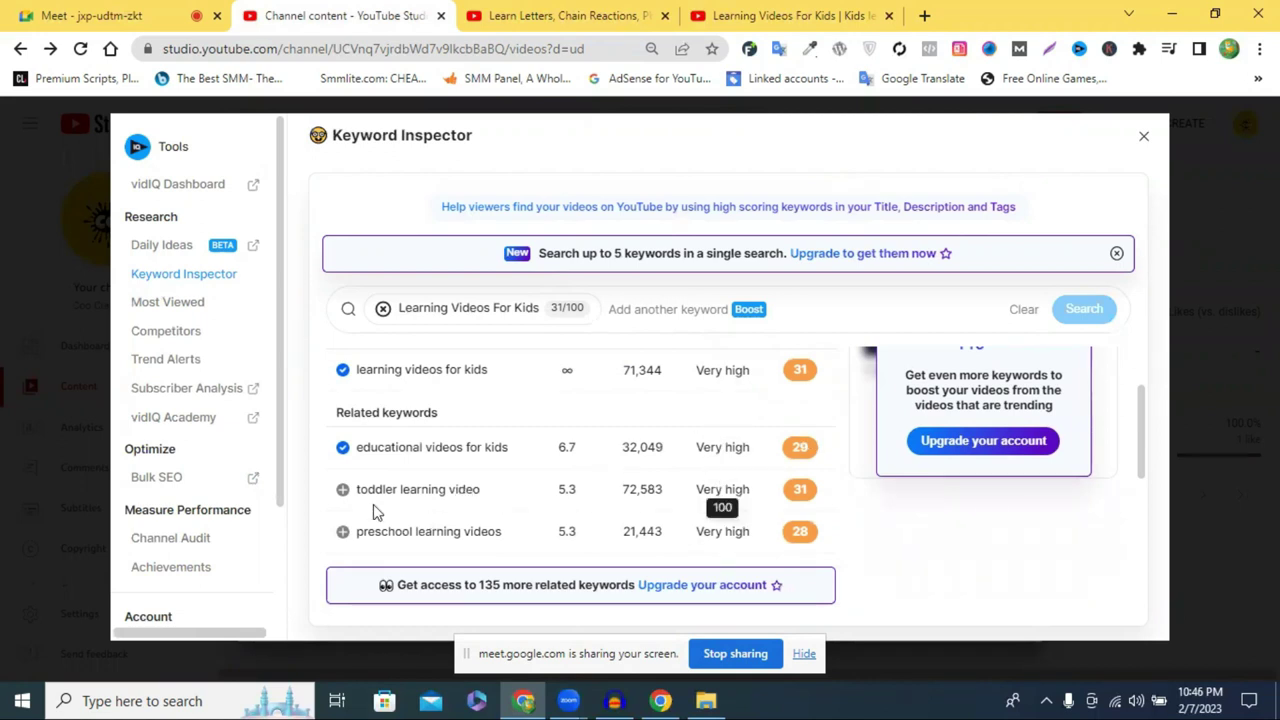
click(342, 492)
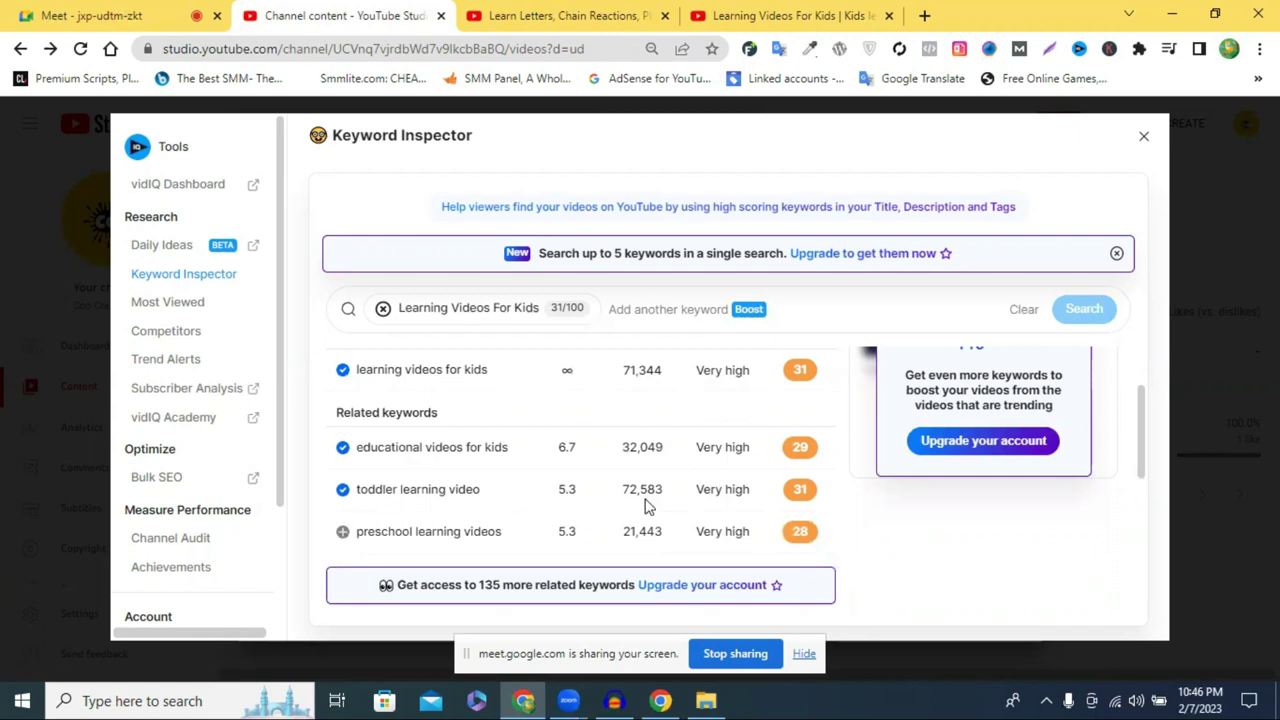
scroll(647, 459, down, 2)
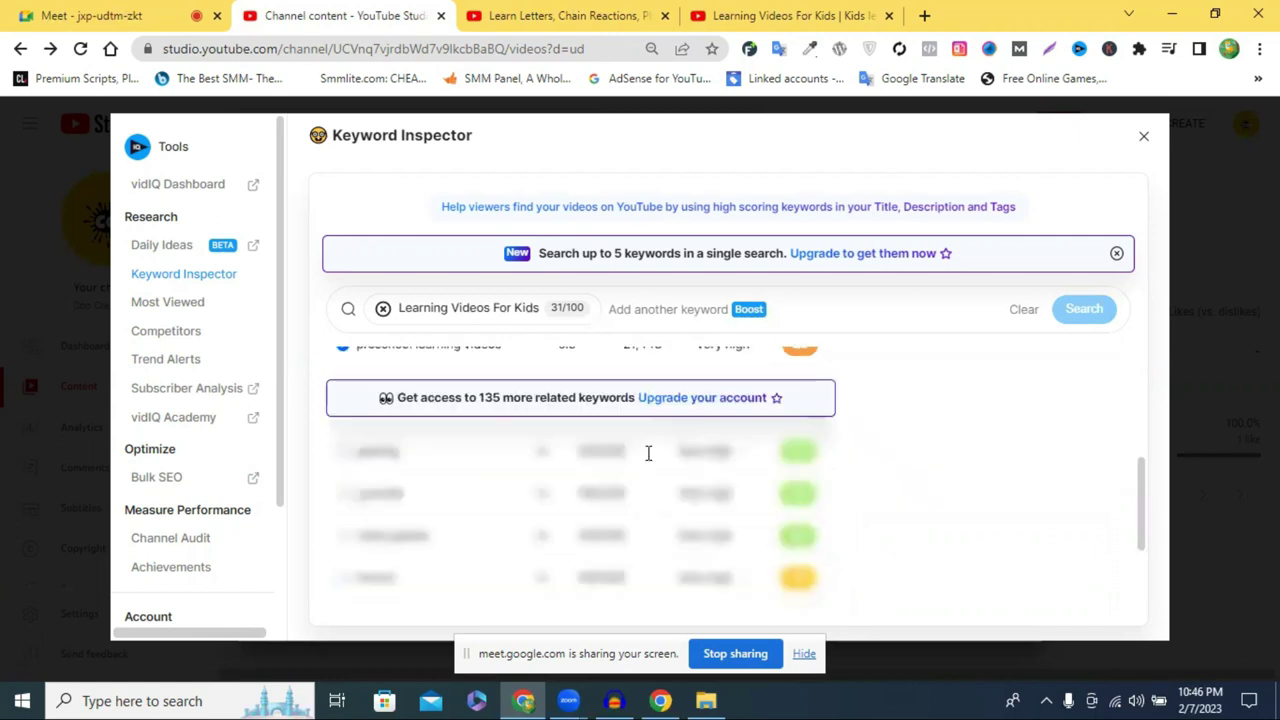
scroll(655, 456, up, 2)
scroll(703, 380, down, 2)
scroll(746, 440, up, 2)
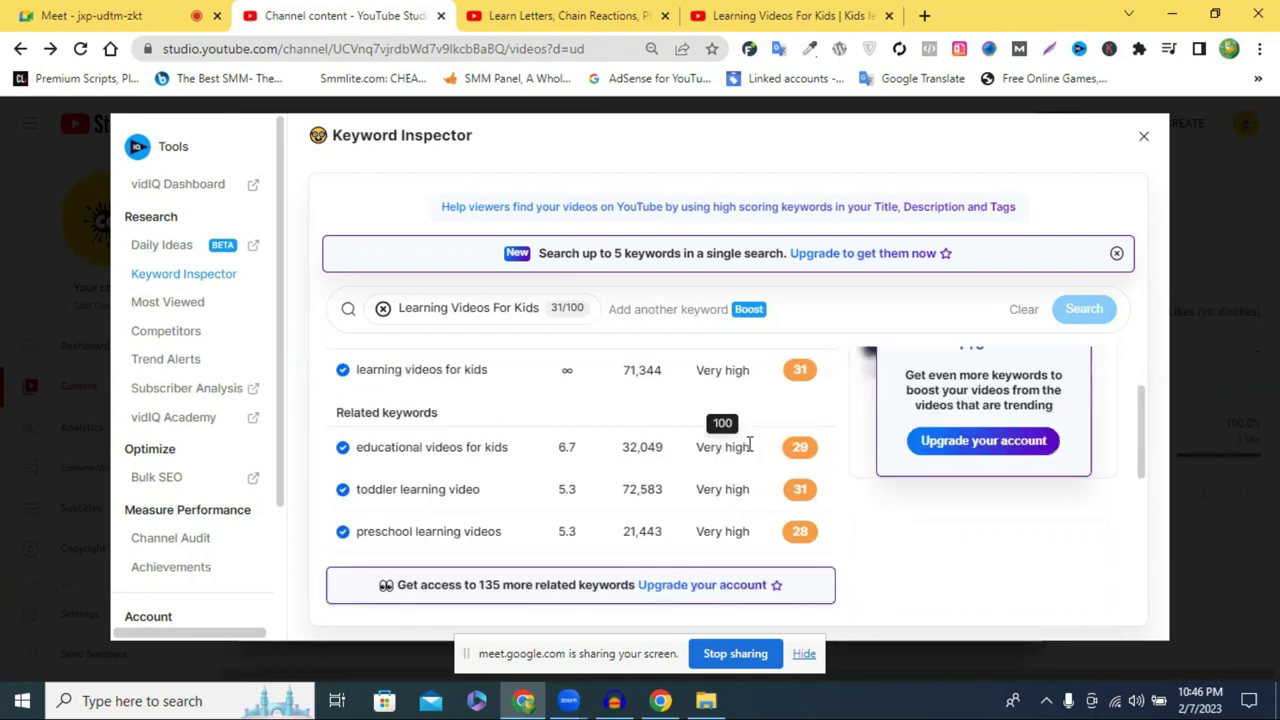
scroll(850, 530, down, 2)
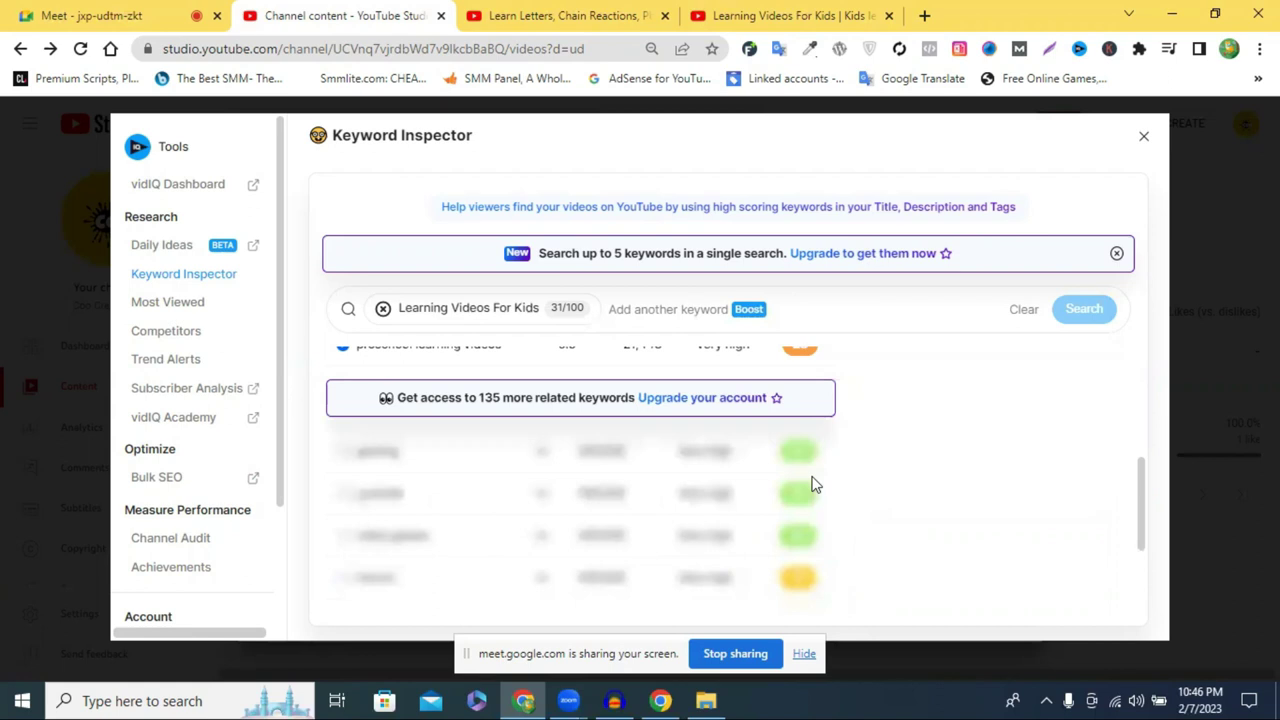
scroll(812, 484, up, 1)
scroll(797, 489, up, 1)
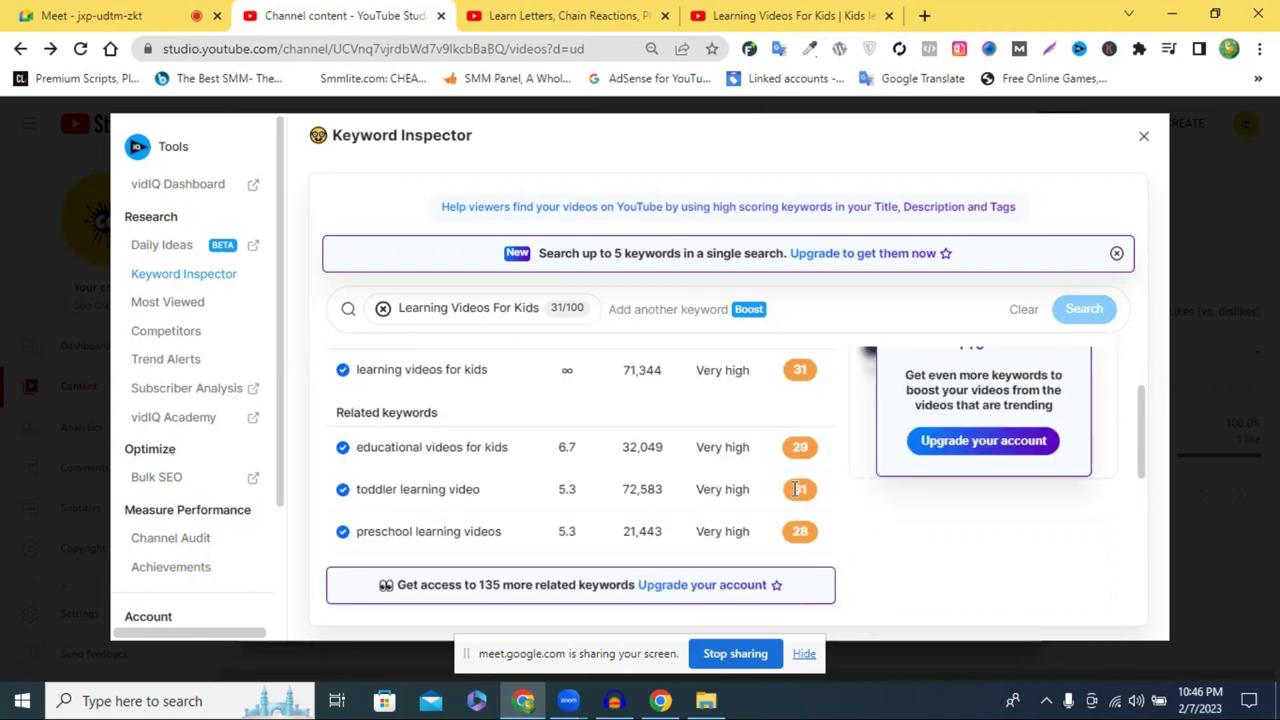
- Look up "educational videos for kids" and "educational videos for toddlers", and add the related keyword "learning videos for toddlers" as a tag
click(448, 452)
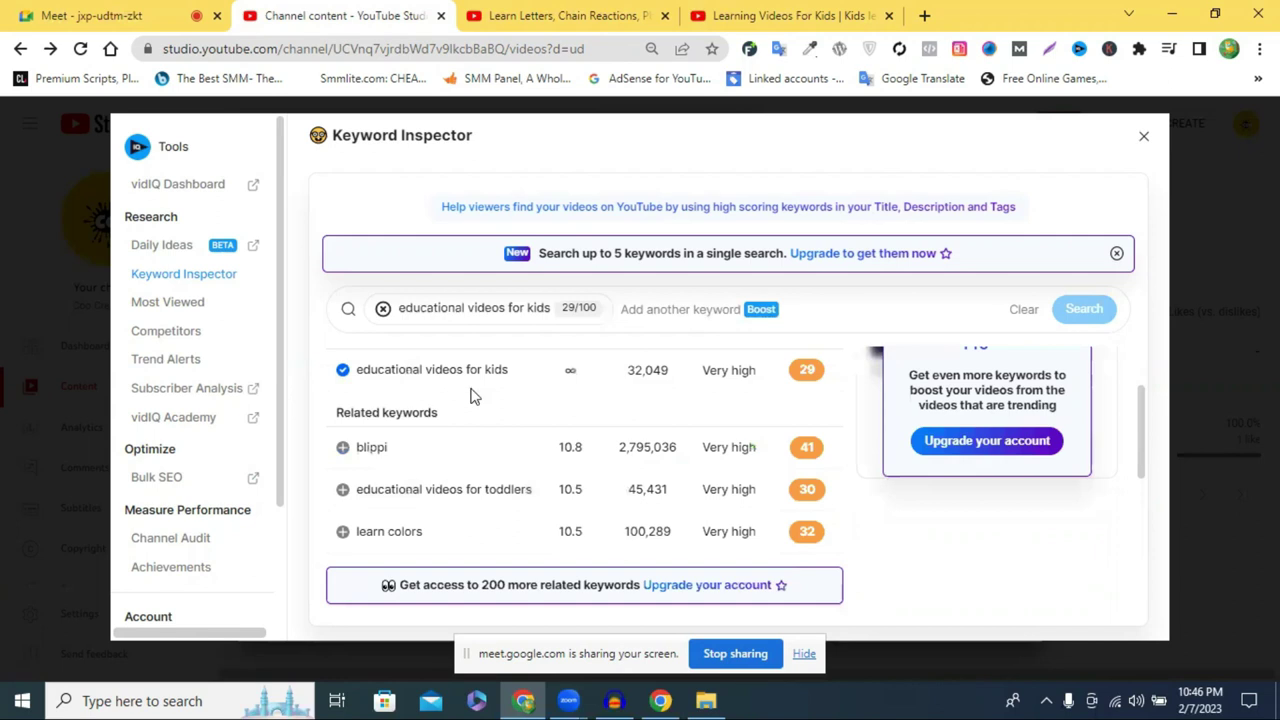
scroll(387, 490, down, 1)
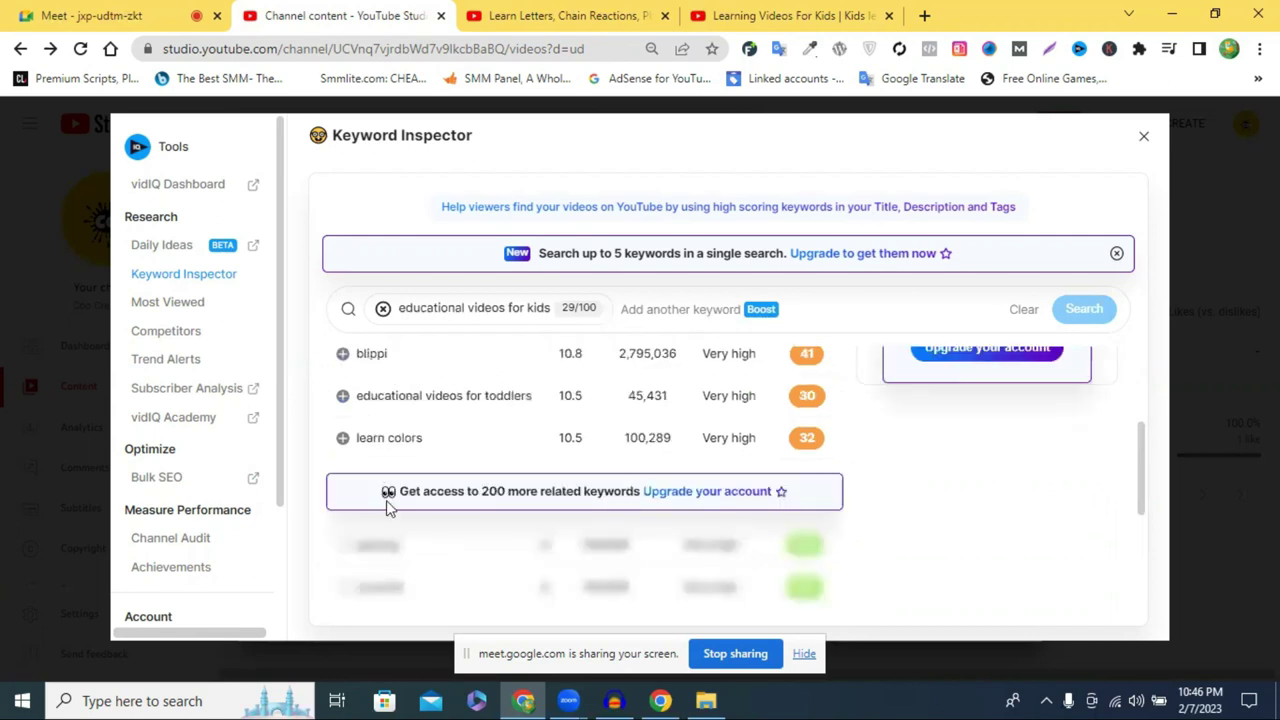
scroll(455, 500, up, 1)
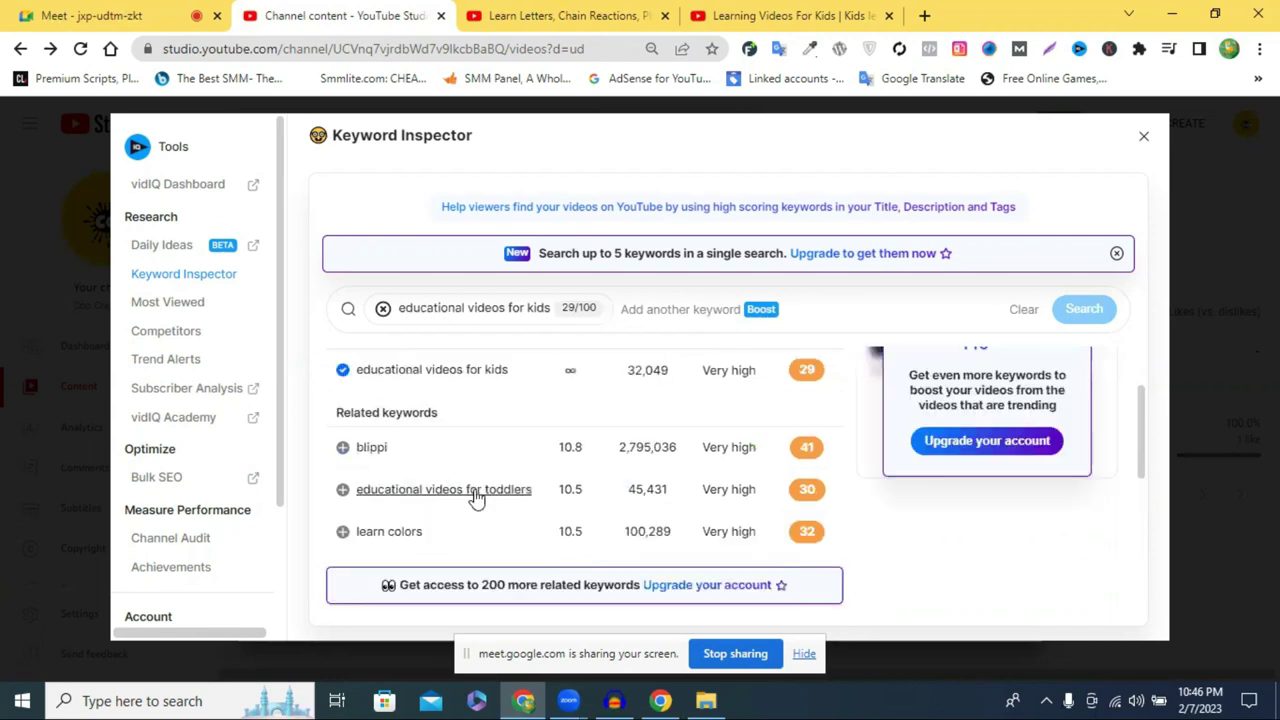
click(476, 493)
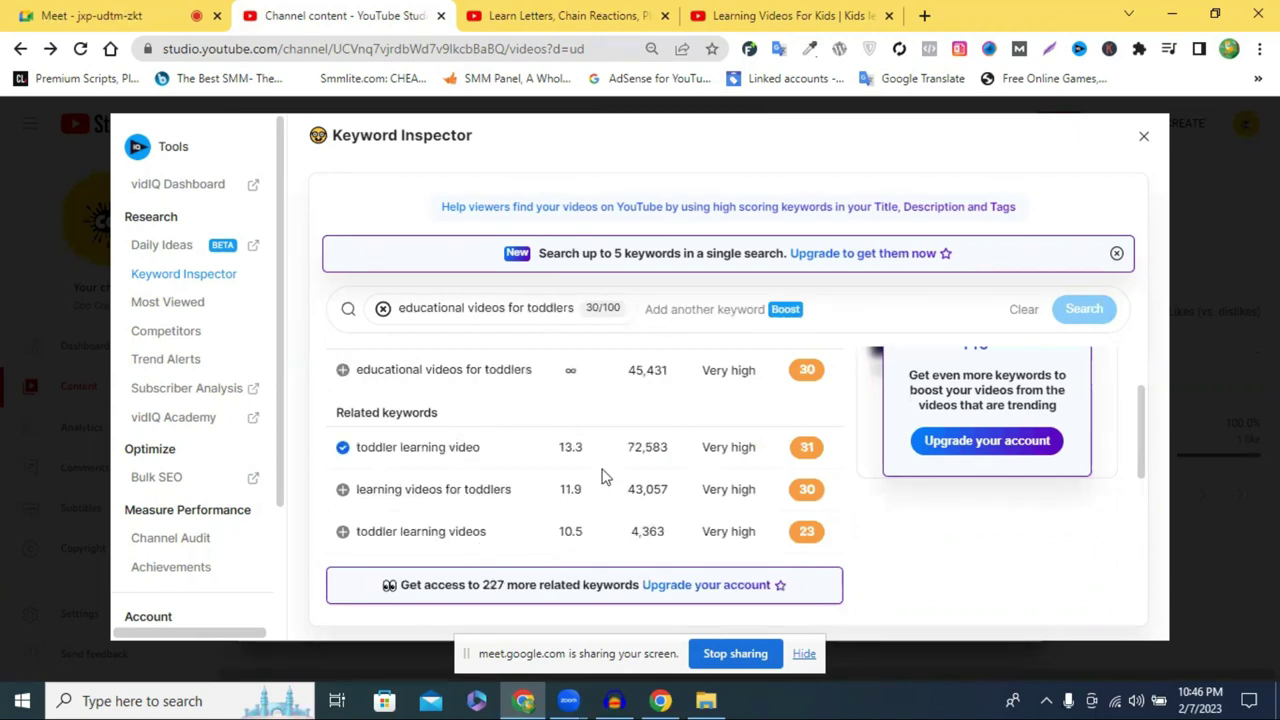
click(342, 490)
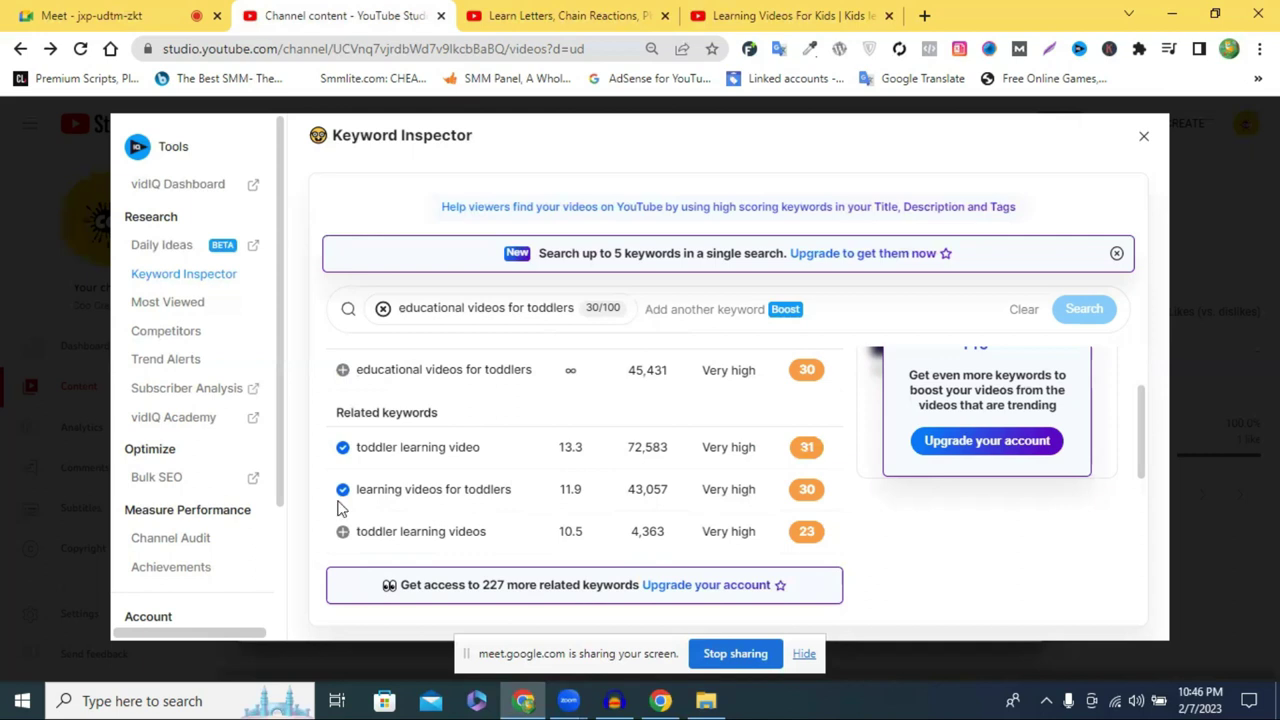
- Look up keywords related to "learning videos for toddlers", close the Keyword Inspector and check the upload's actionable SEO score
click(408, 490)
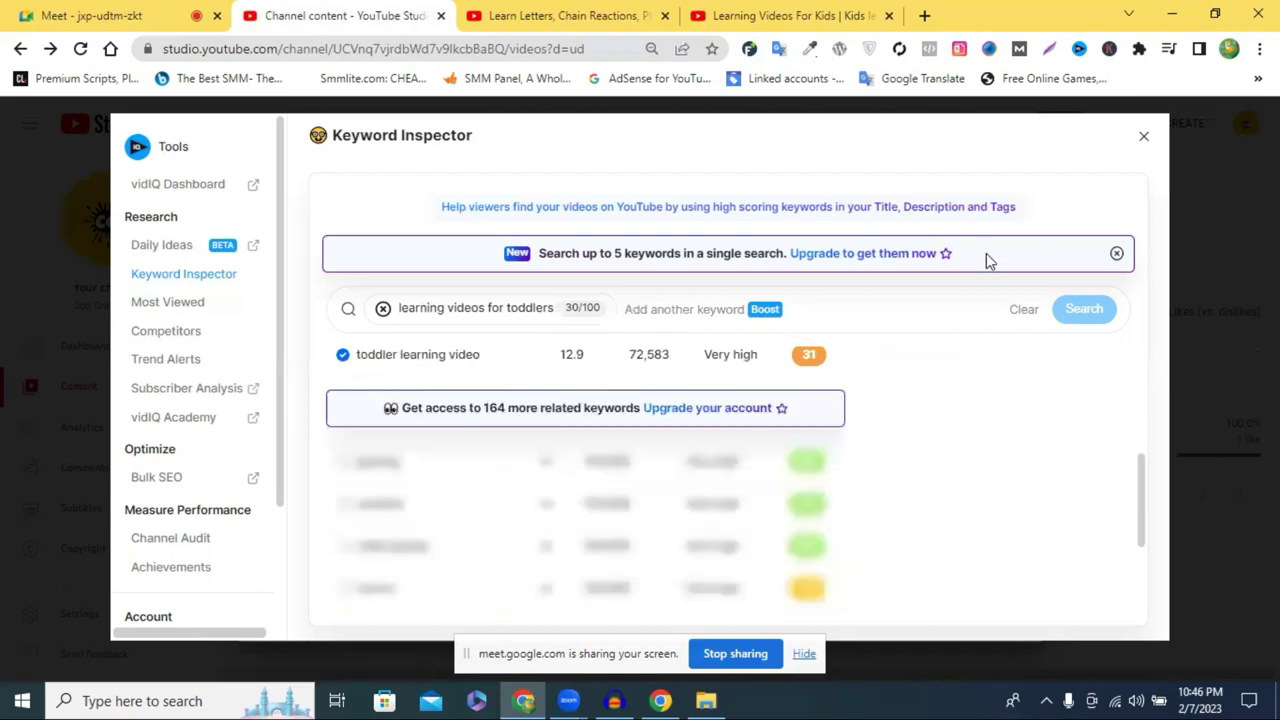
click(1145, 136)
drag(920, 225, 910, 222)
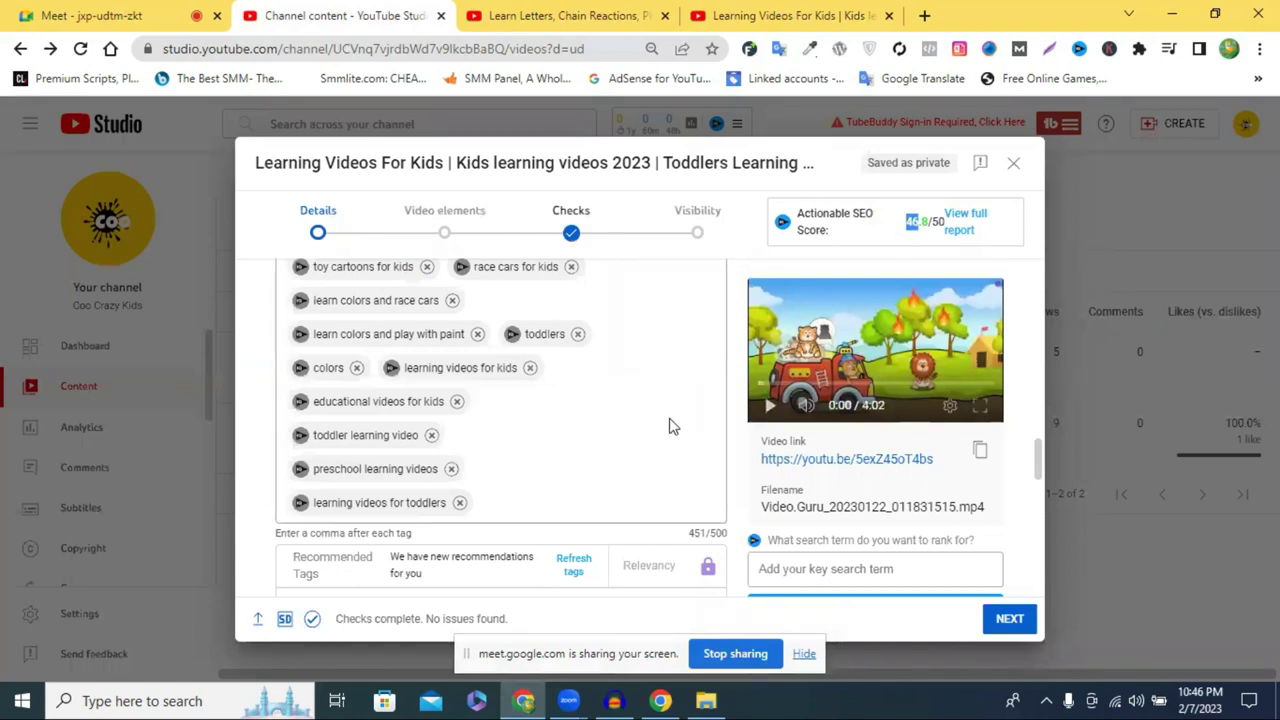
- Copy the channel name "Coo Crazy Kids" from the YouTube account details and add it to the upload's tags
click(586, 12)
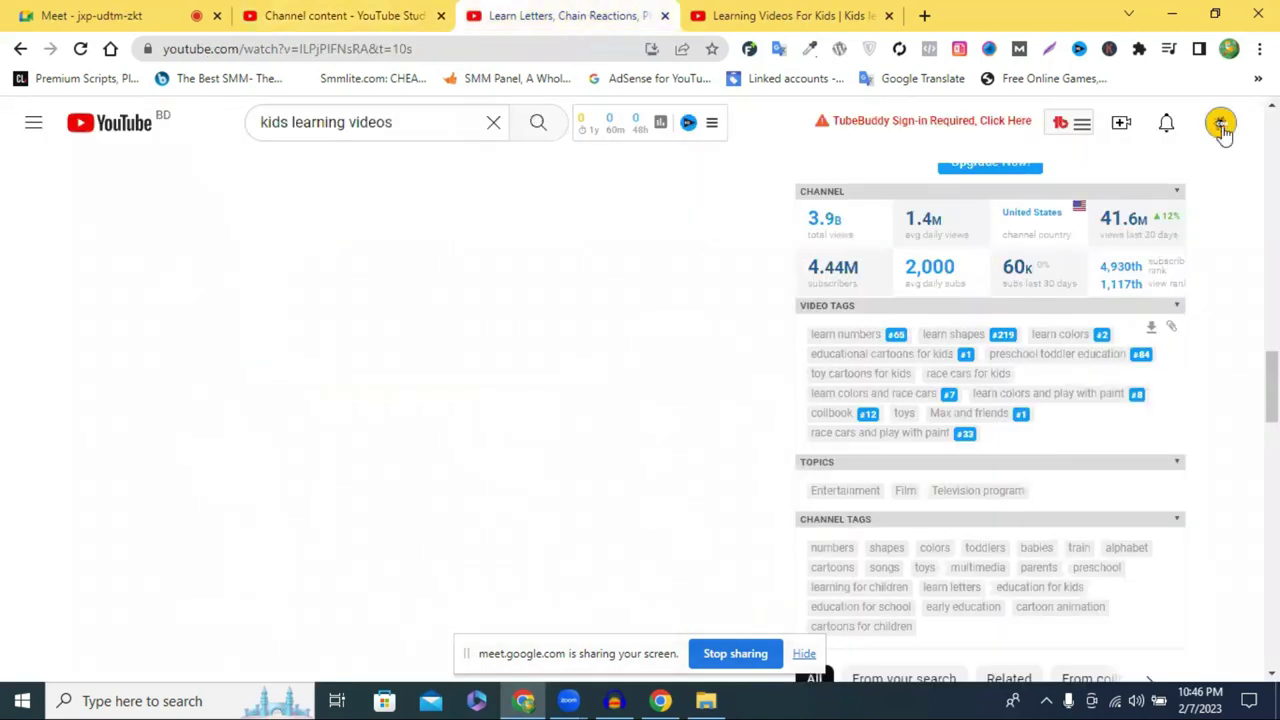
click(1221, 127)
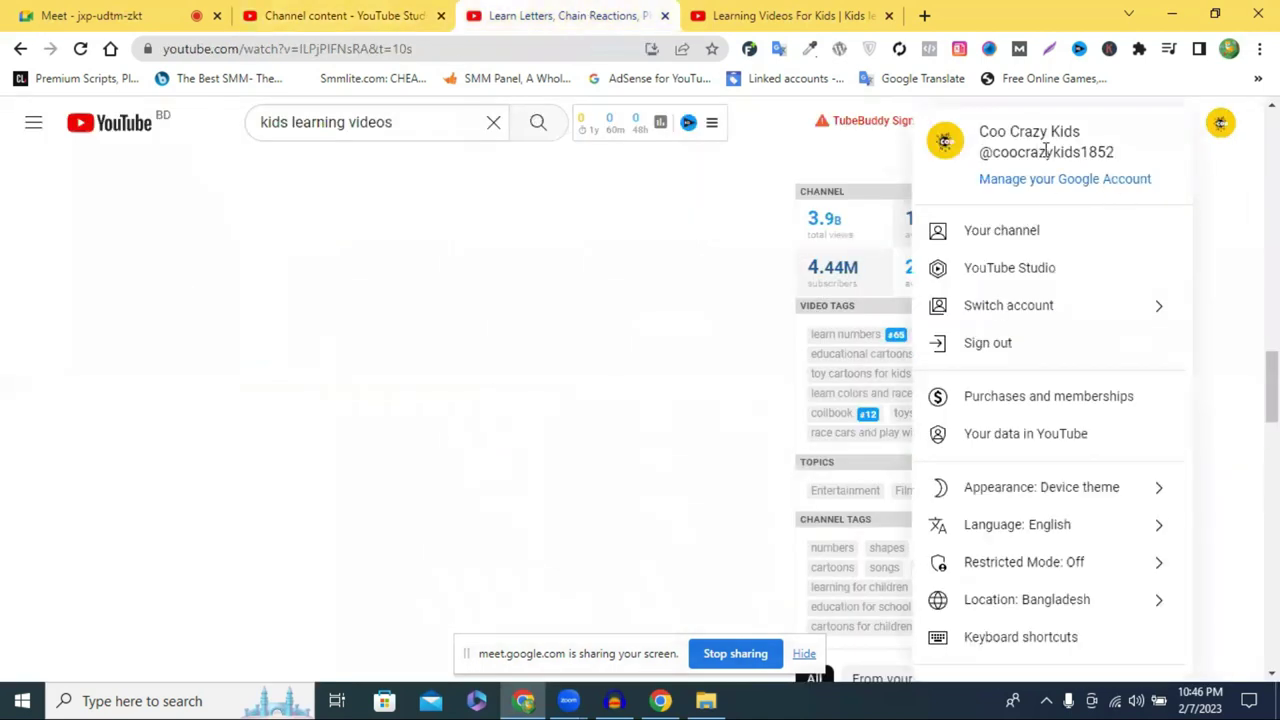
triple_click(1033, 130)
key(ctrl+c)
right_click(1033, 130)
click(1035, 143)
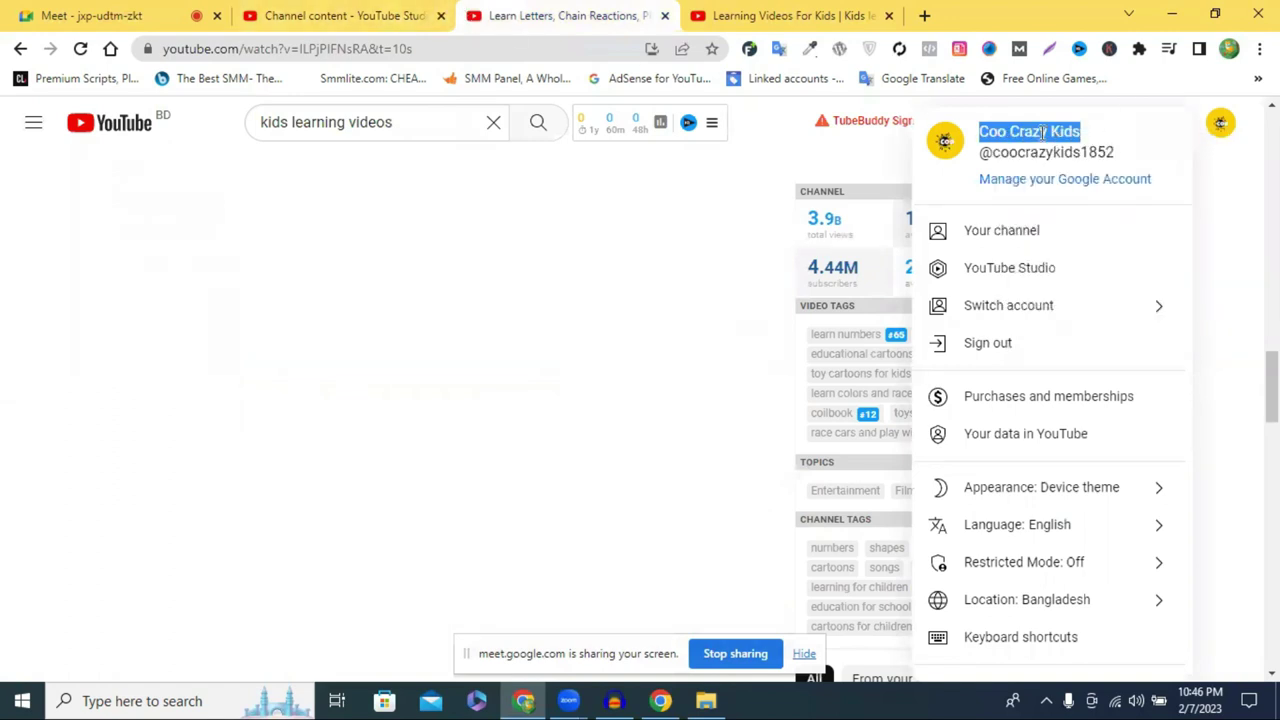
click(388, 8)
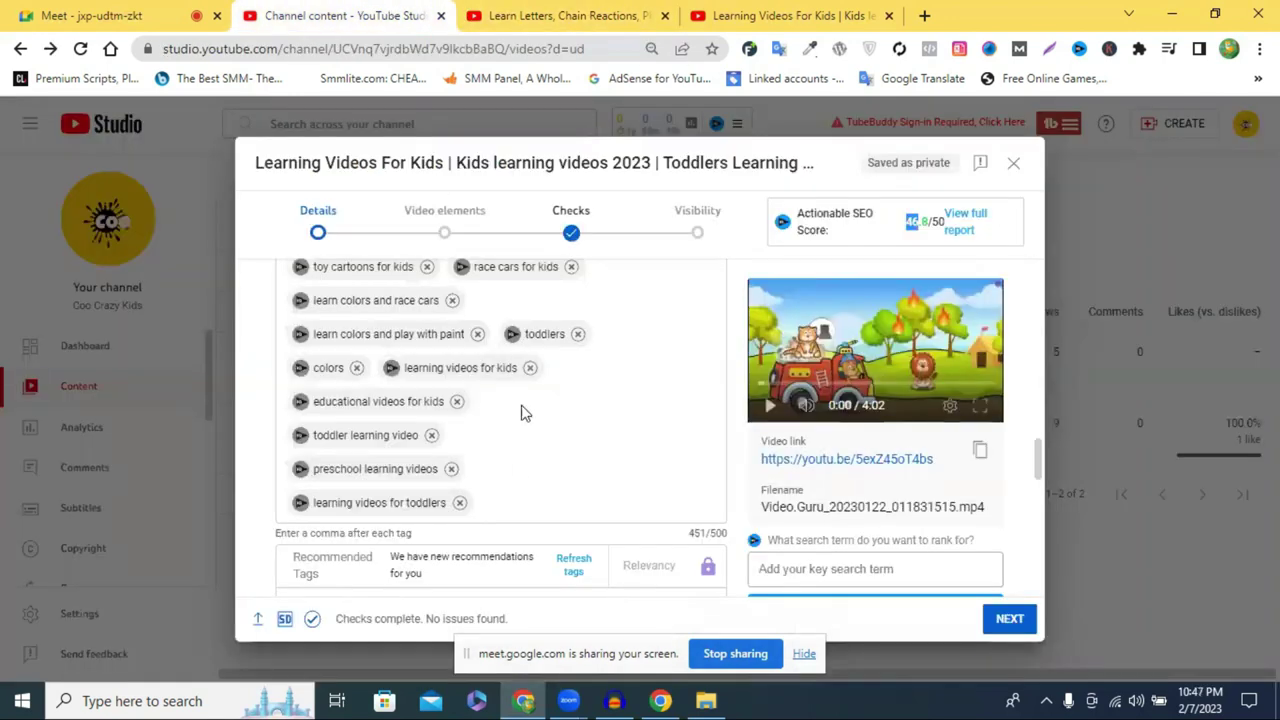
right_click(510, 502)
click(557, 352)
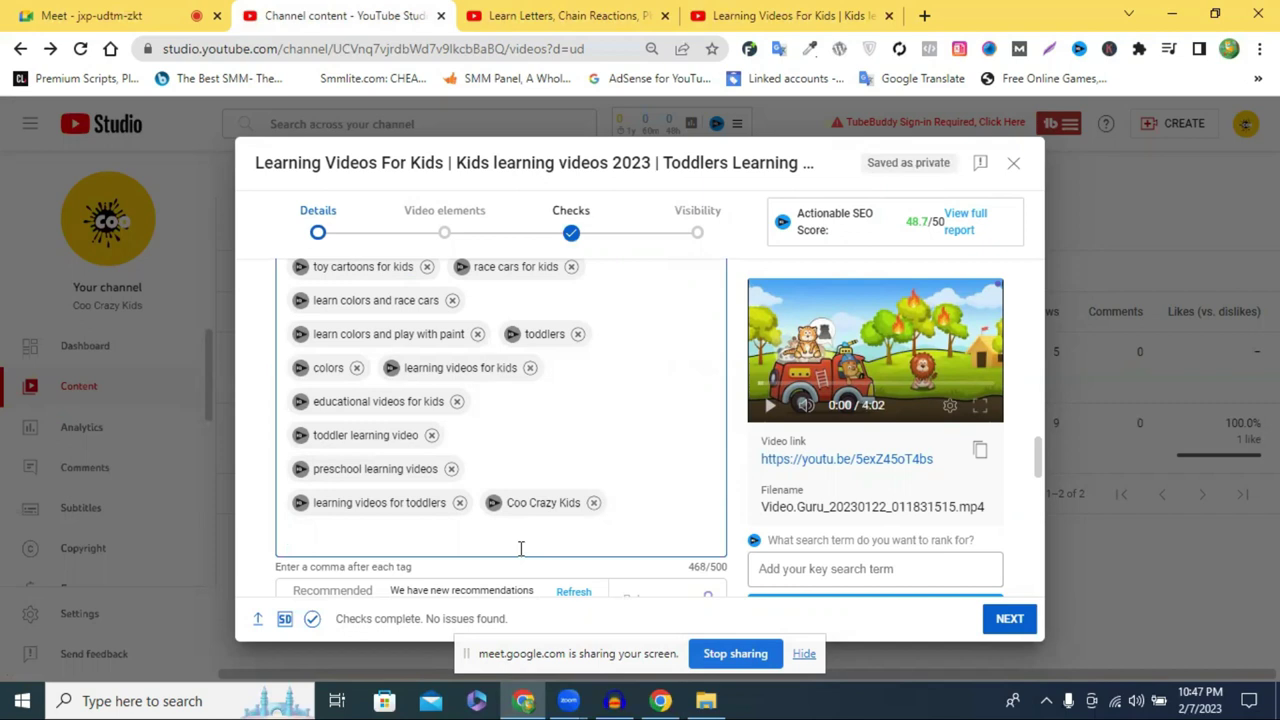
- Return to the "Learn Letters, Chain Reactions" video, dismiss the account details and view its title and description
click(548, 12)
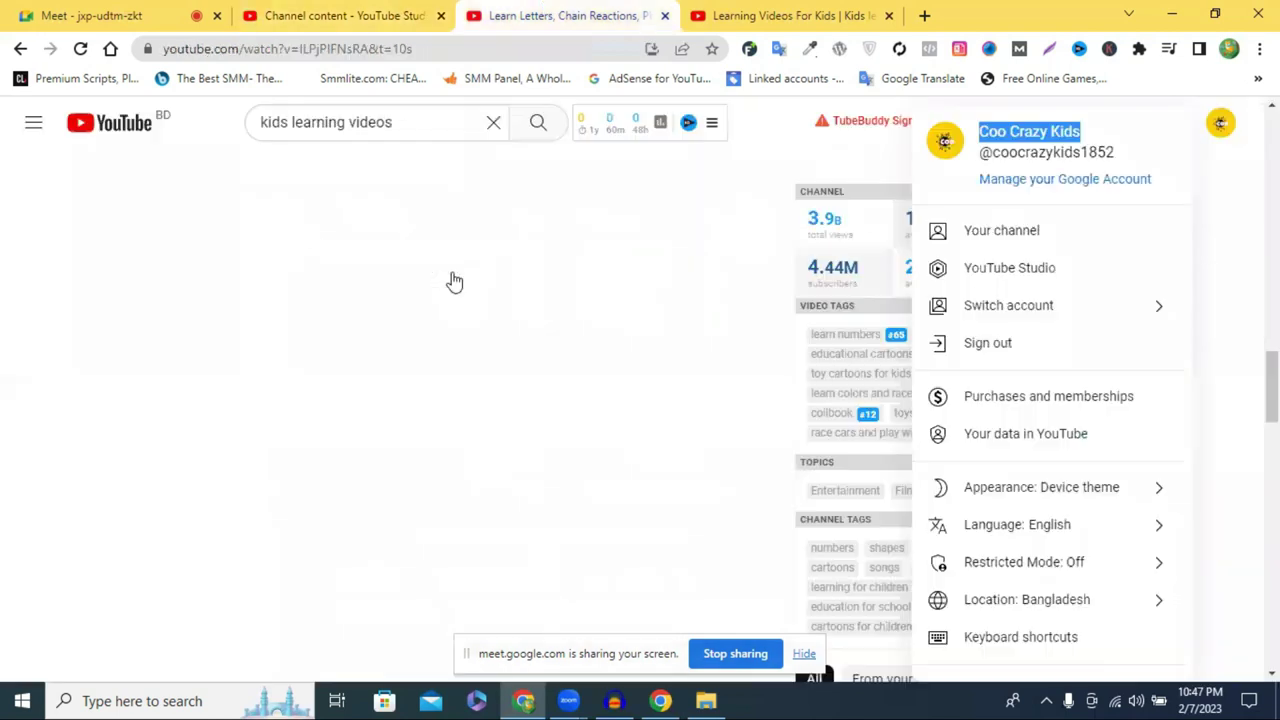
click(716, 338)
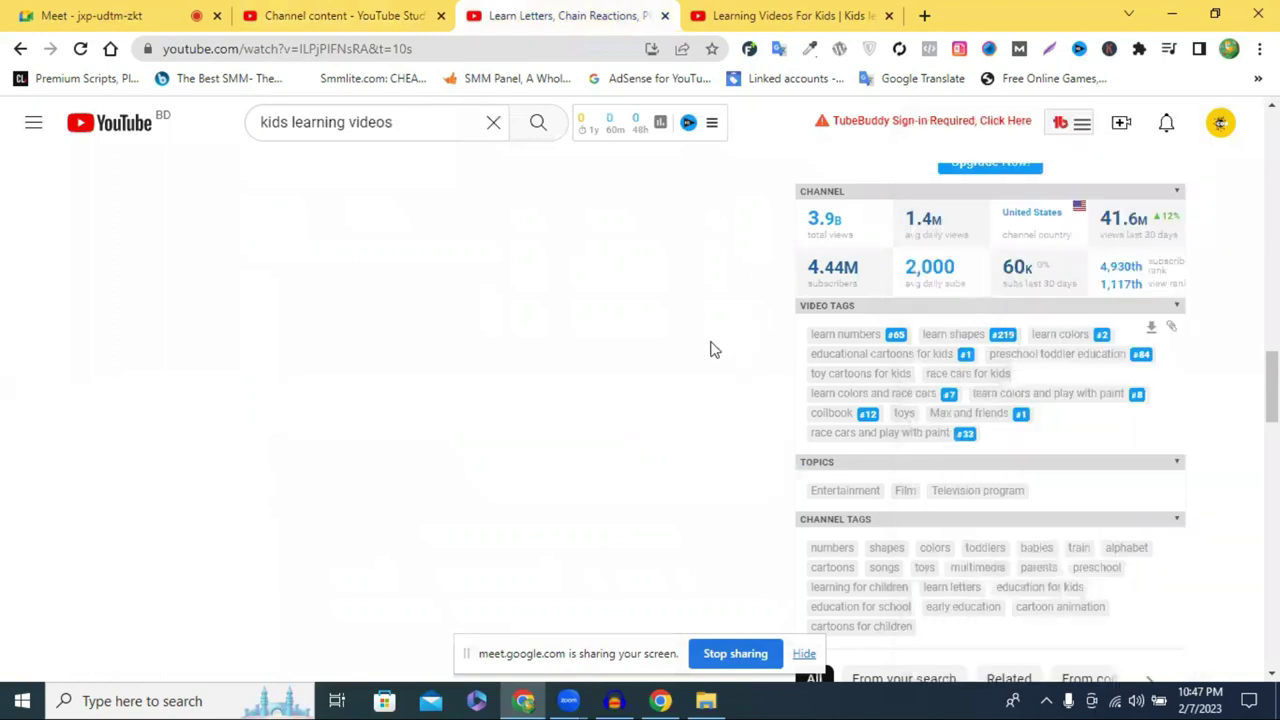
scroll(712, 355, up, 5)
scroll(710, 358, up, 3)
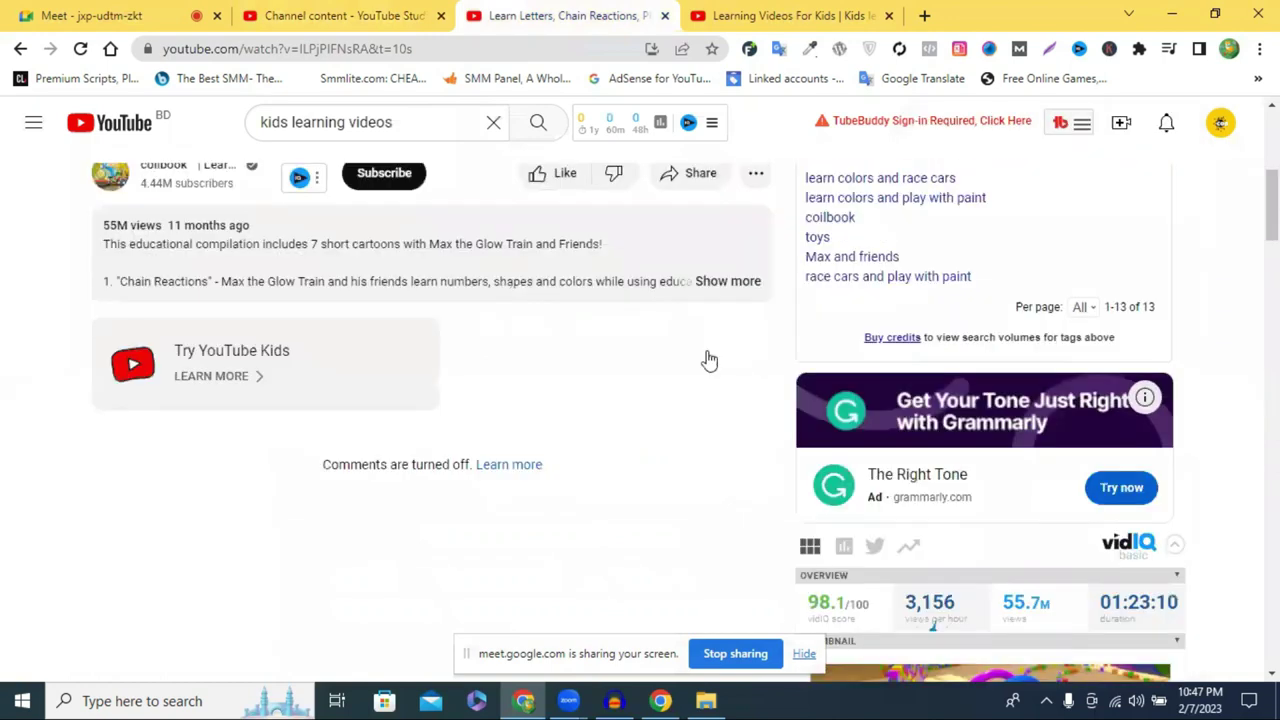
scroll(709, 360, up, 3)
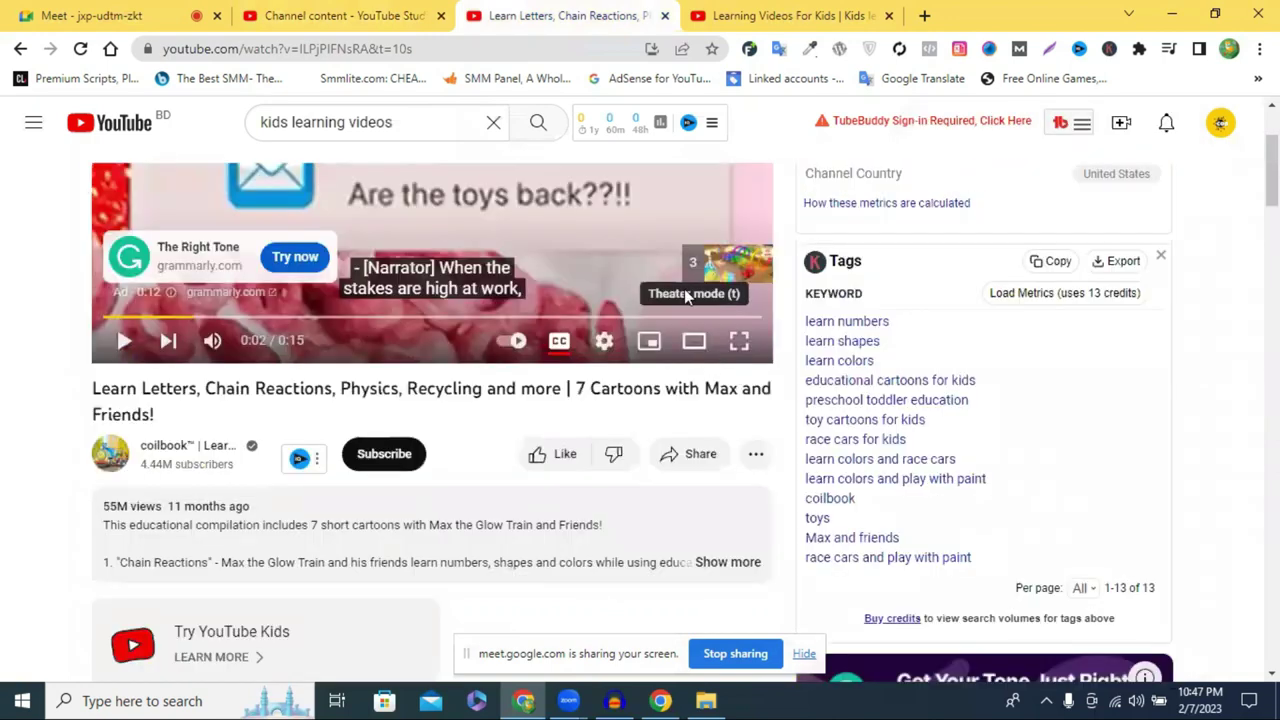